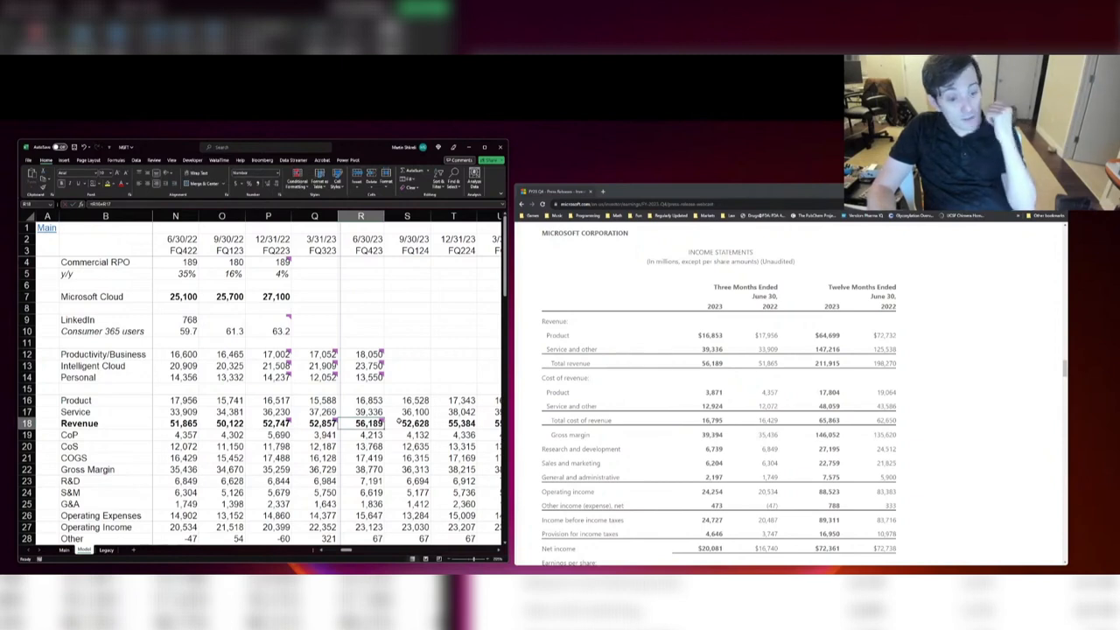
# Step: Enter the FQ423 cost of product as 3,871 and cost of service as 12,924 in the model
pyautogui.press('Down')
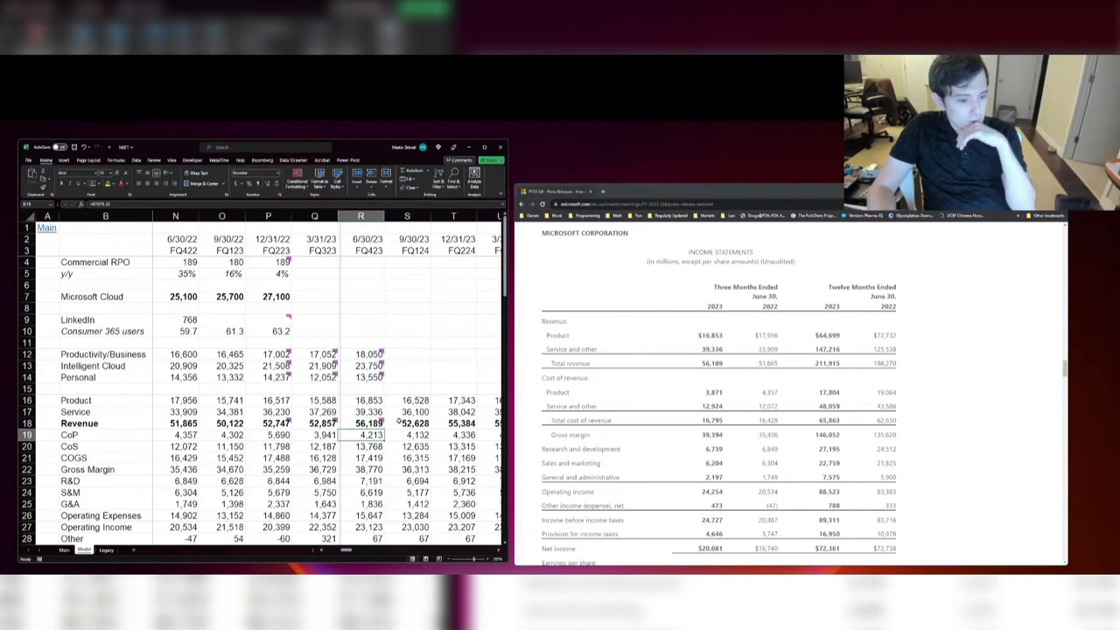
pyautogui.write('3,87')
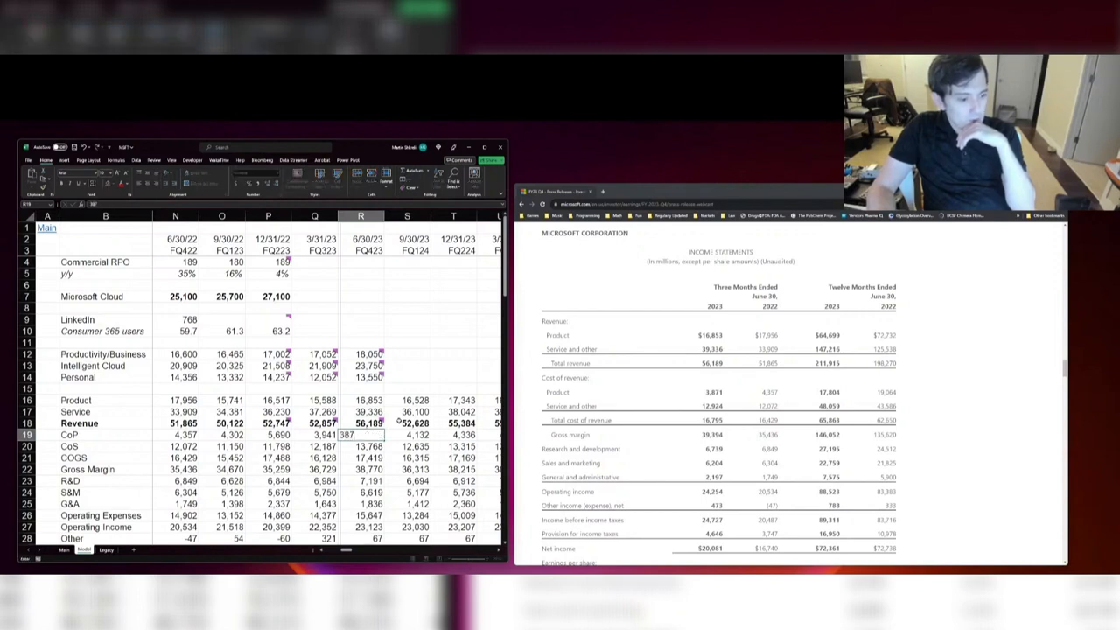
pyautogui.write('1')
pyautogui.press('Return')
pyautogui.write('12,')
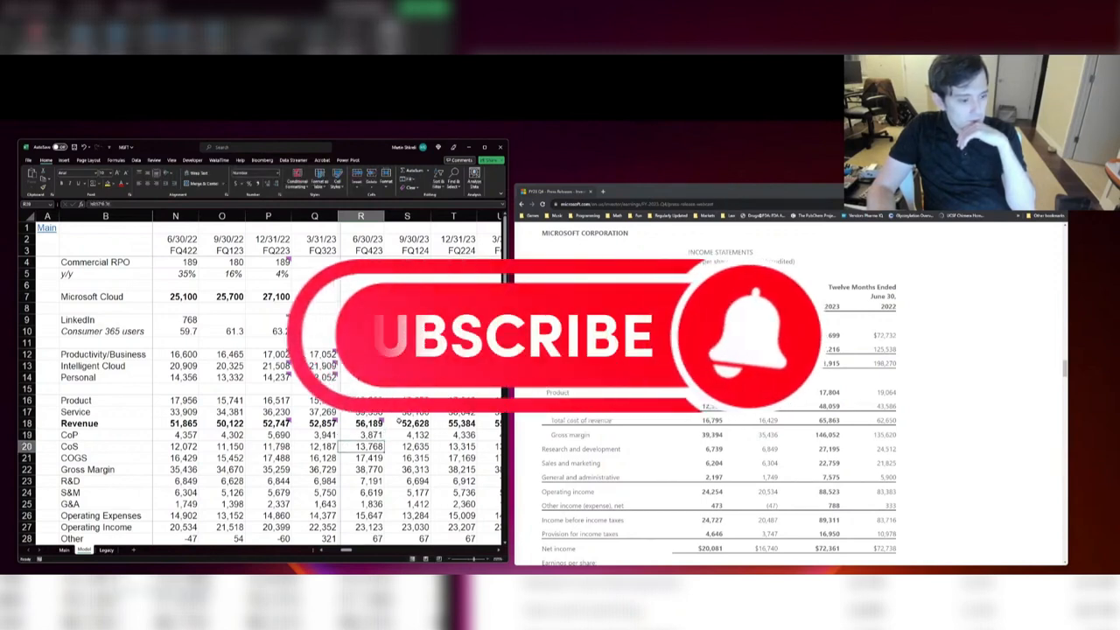
pyautogui.write('924')
pyautogui.press('Return')
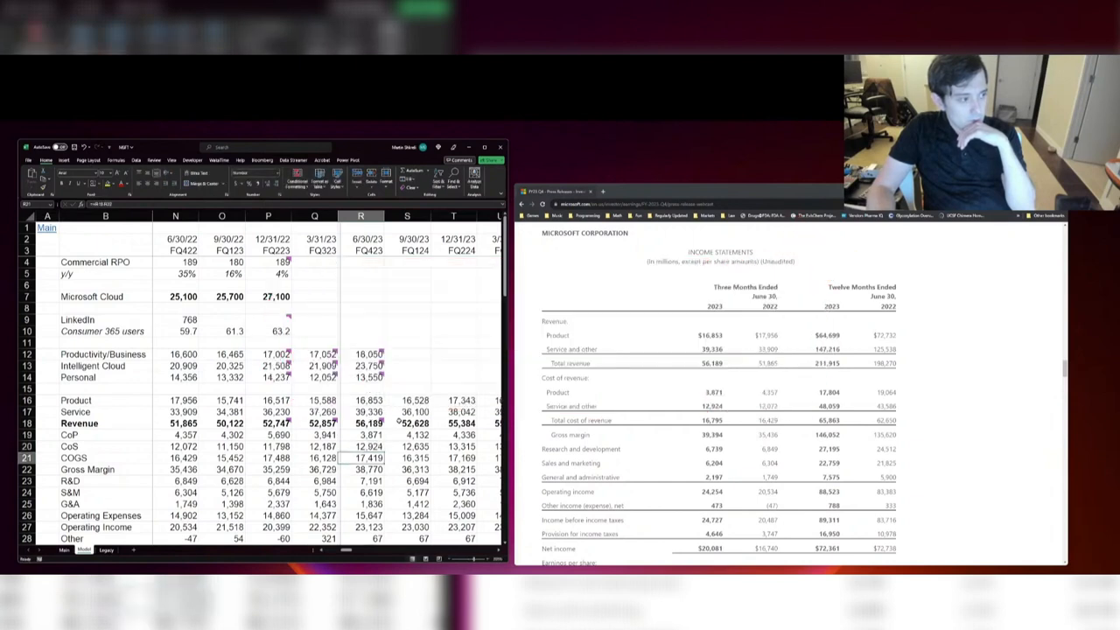
# Step: Replace the FQ423 COGS formula with =+R19+R20 so it sums cost of product and cost of service
pyautogui.press('Return')
pyautogui.write('=+R18-R21')
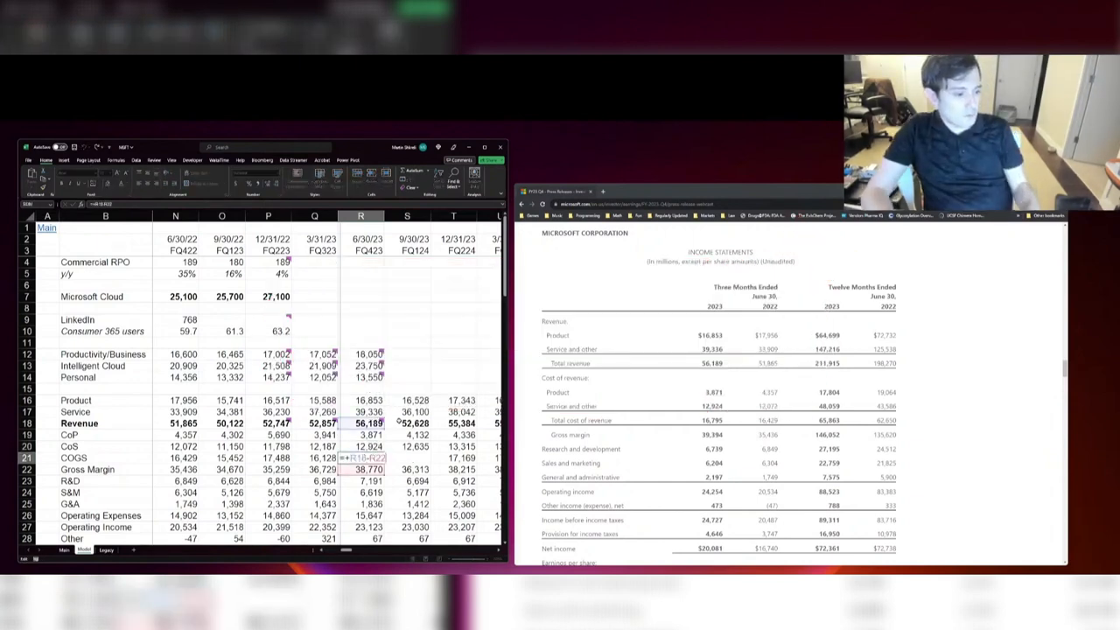
pyautogui.hotkey('shift', 'Return')
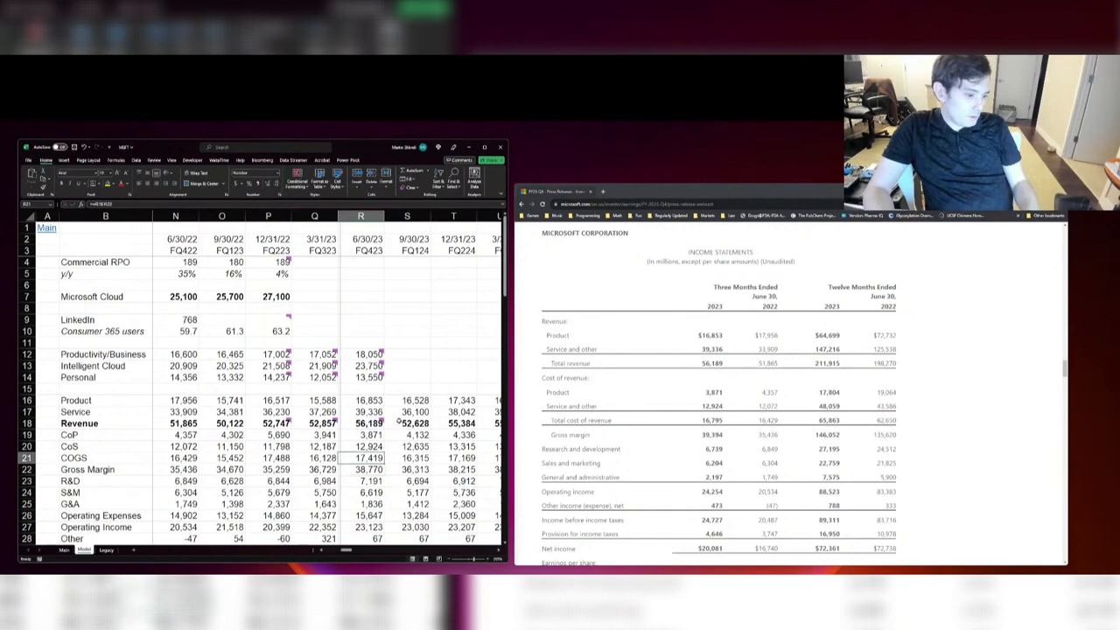
pyautogui.write('=+R19+R20')
pyautogui.hotkey('ctrl', 'Return')
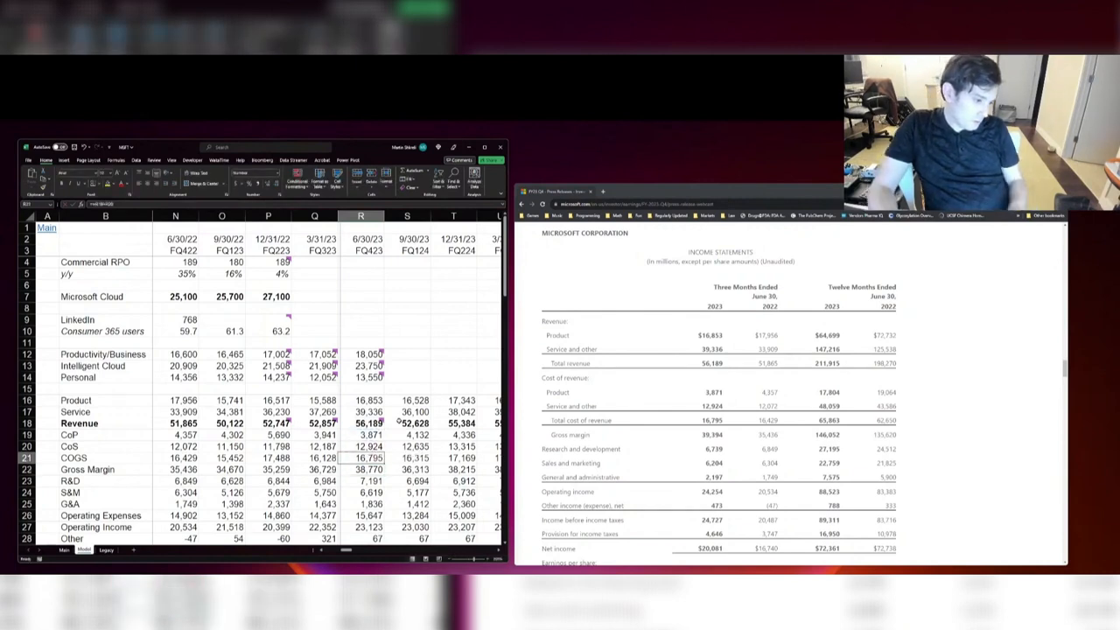
# Step: Enter the reported FQ423 R&D expense of 6,739 in place of the forecast formula
pyautogui.press('Down')
pyautogui.press('Down')
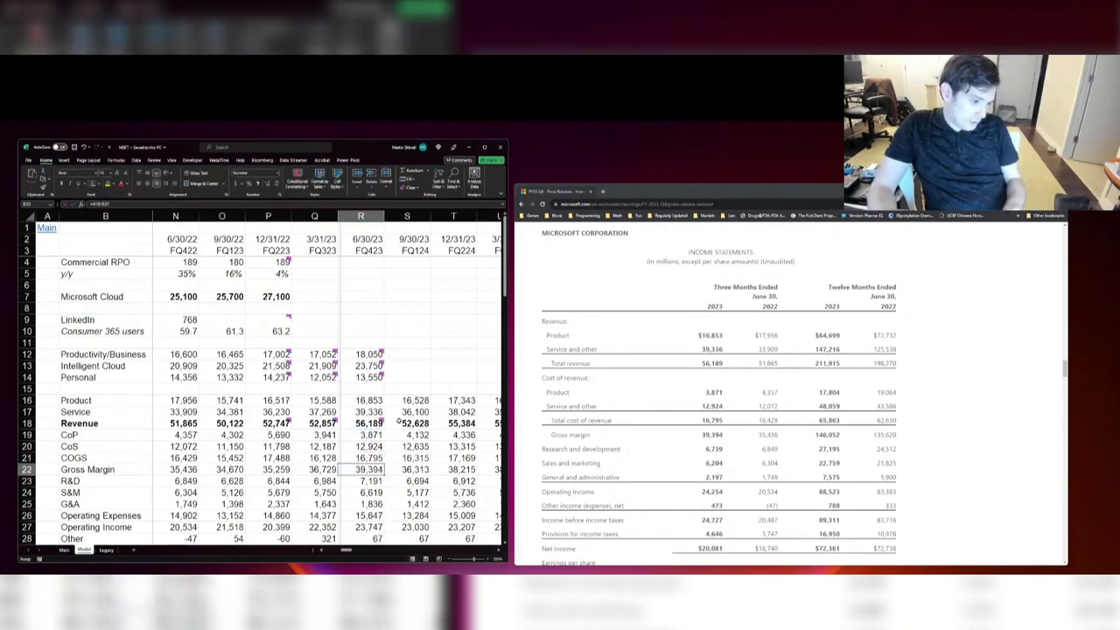
pyautogui.write('=+N23*1.05')
pyautogui.hotkey('ctrl', 'Return')
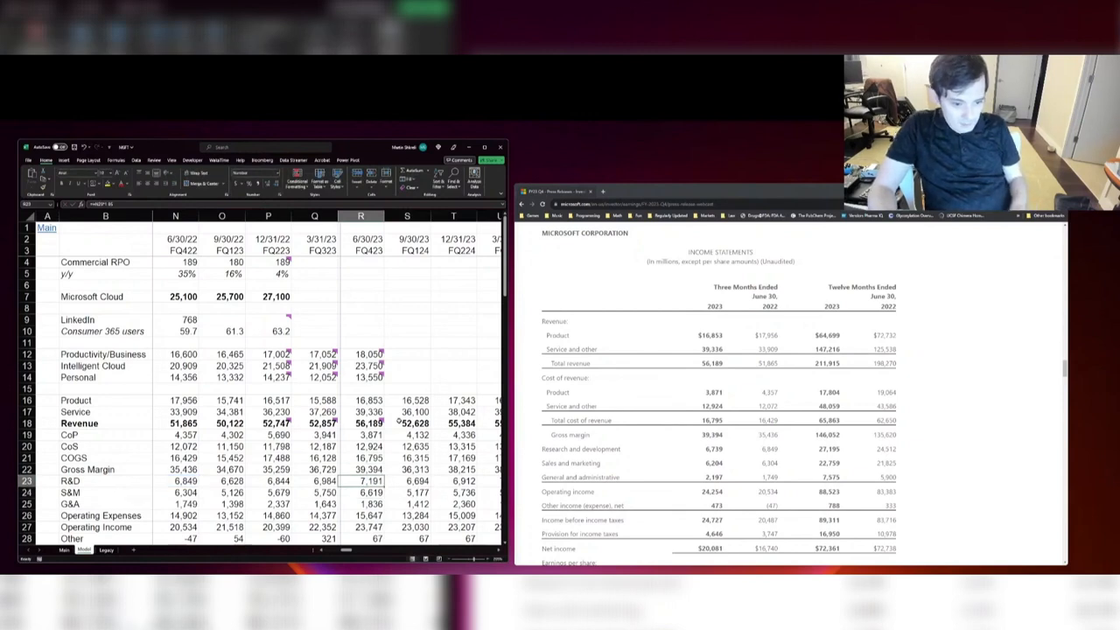
pyautogui.write('6739')
pyautogui.press('Return')
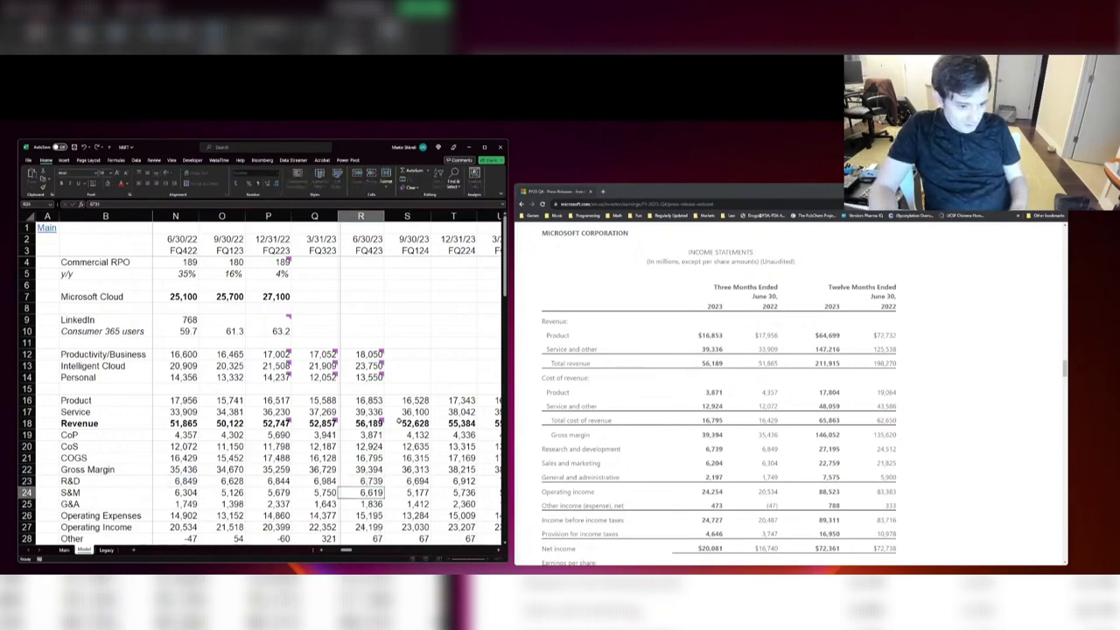
# Step: Enter the FQ423 S&M expense as 6,204 and G&A expense as 2,197
pyautogui.write('6,20')
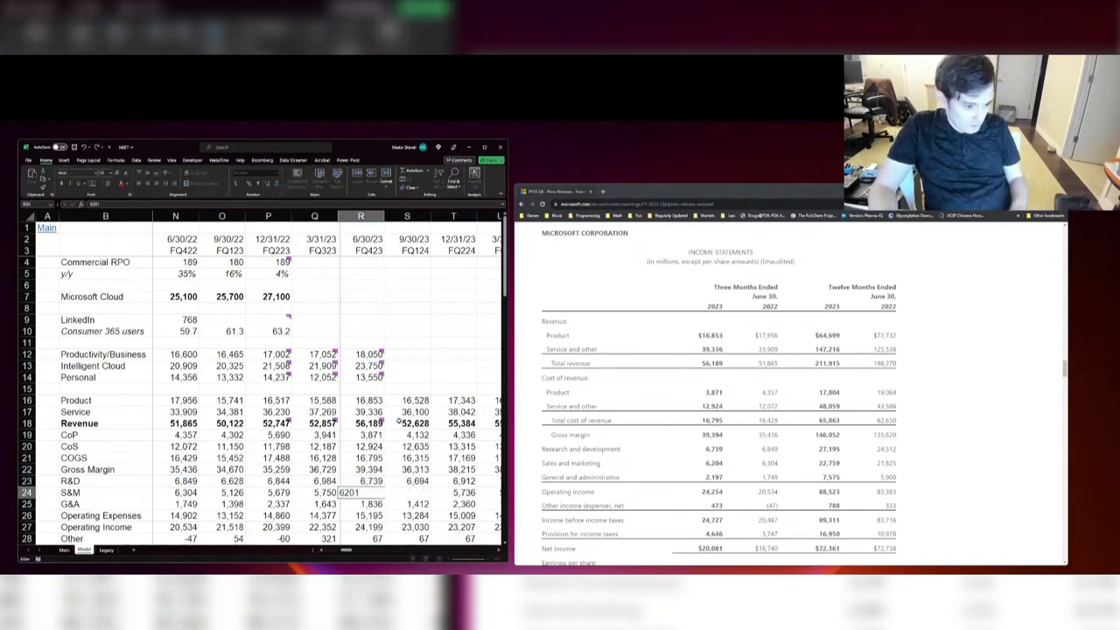
pyautogui.write('4')
pyautogui.press('Return')
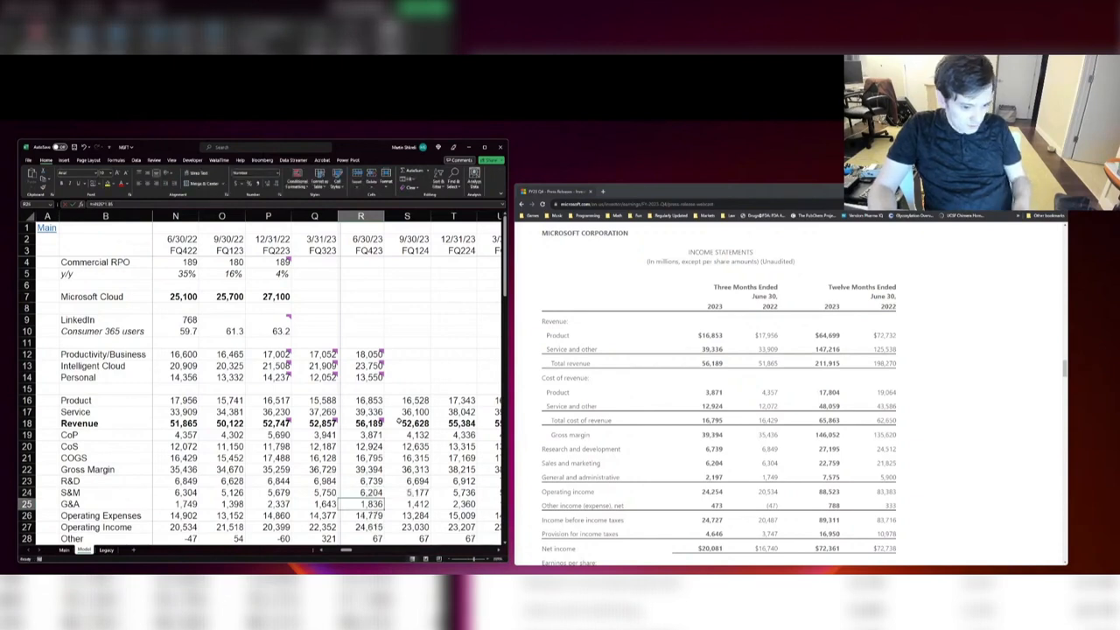
pyautogui.write('2197')
pyautogui.press('Return')
pyautogui.press('Return')
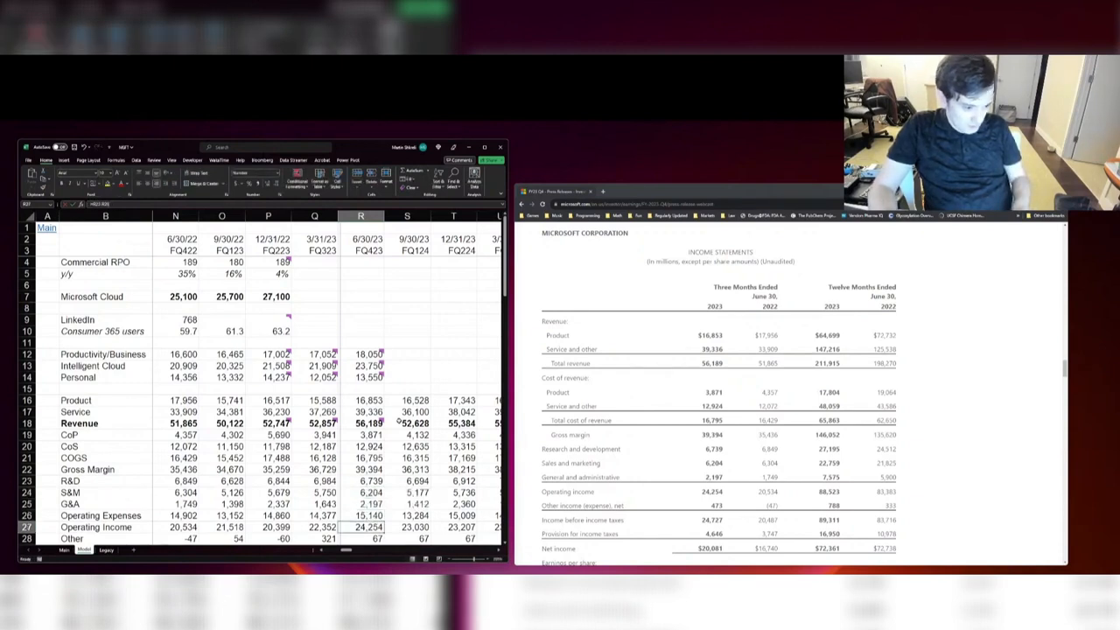
# Step: Enter FQ423 Other income as 473 and Taxes as 4,646 from the income statement
pyautogui.press('Return')
pyautogui.write('47')
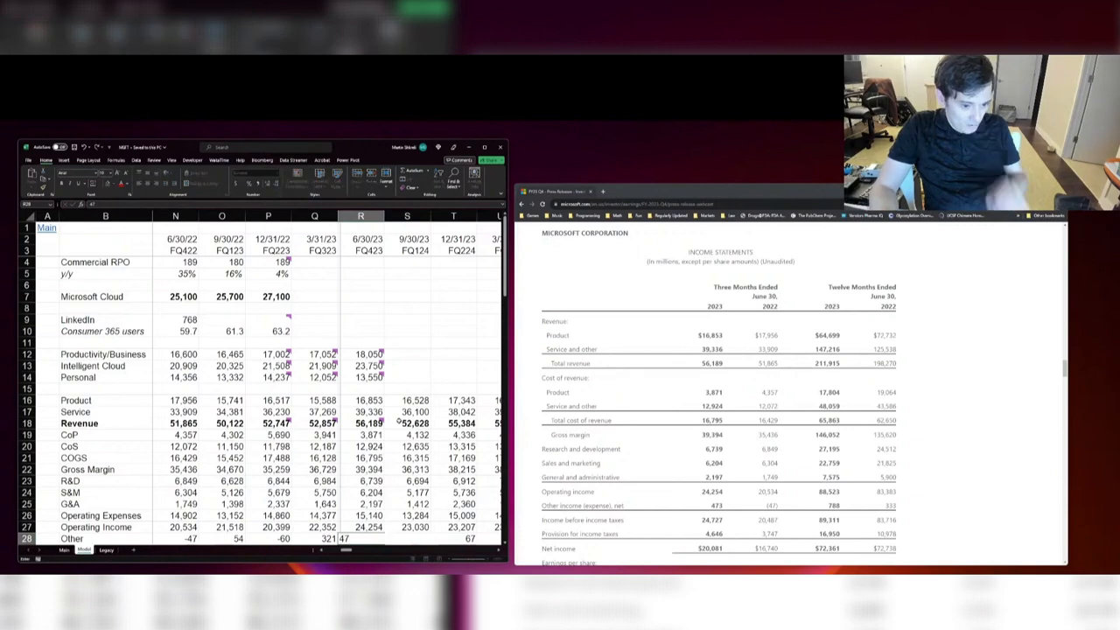
pyautogui.write('3')
pyautogui.press('Return')
pyautogui.press('Return')
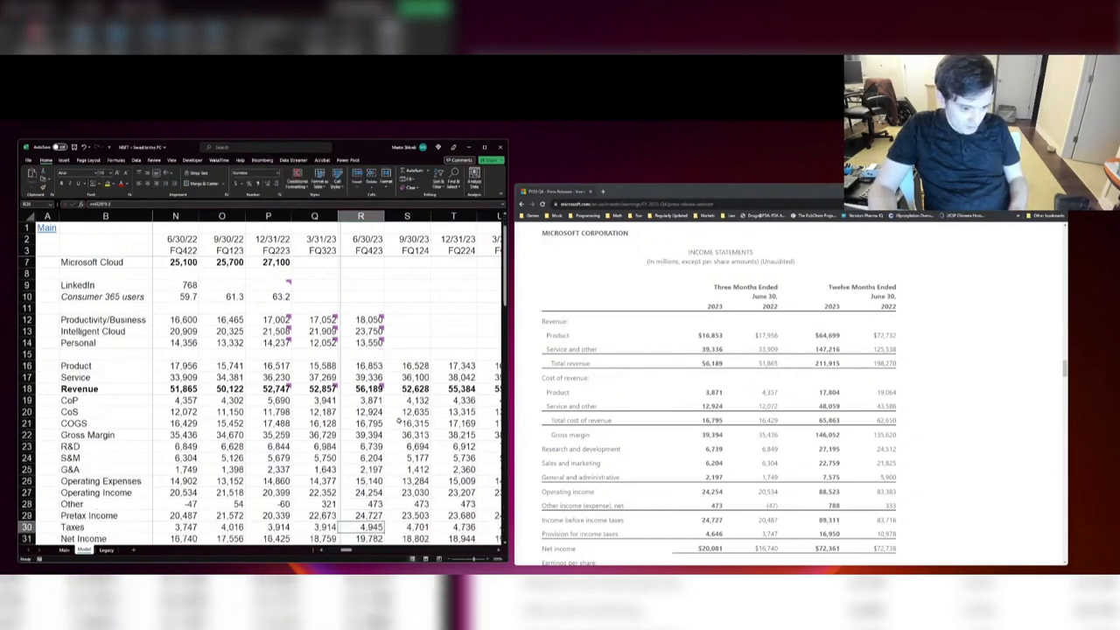
pyautogui.write('4646')
pyautogui.press('Return')
pyautogui.press('Return')
pyautogui.press('Return')
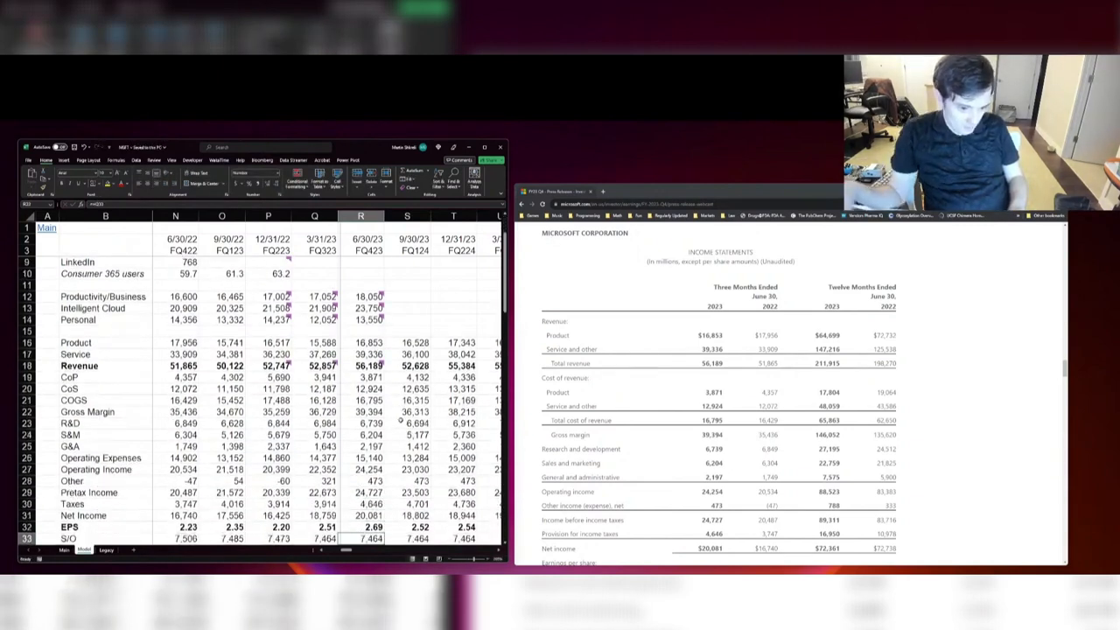
# Step: Enter the basic weighted average share count of 7,434 as FQ423 S/O and inspect the Revenue Growth formula
pyautogui.scroll(-1, 719, 434)
pyautogui.scroll(-2, 328, 470)
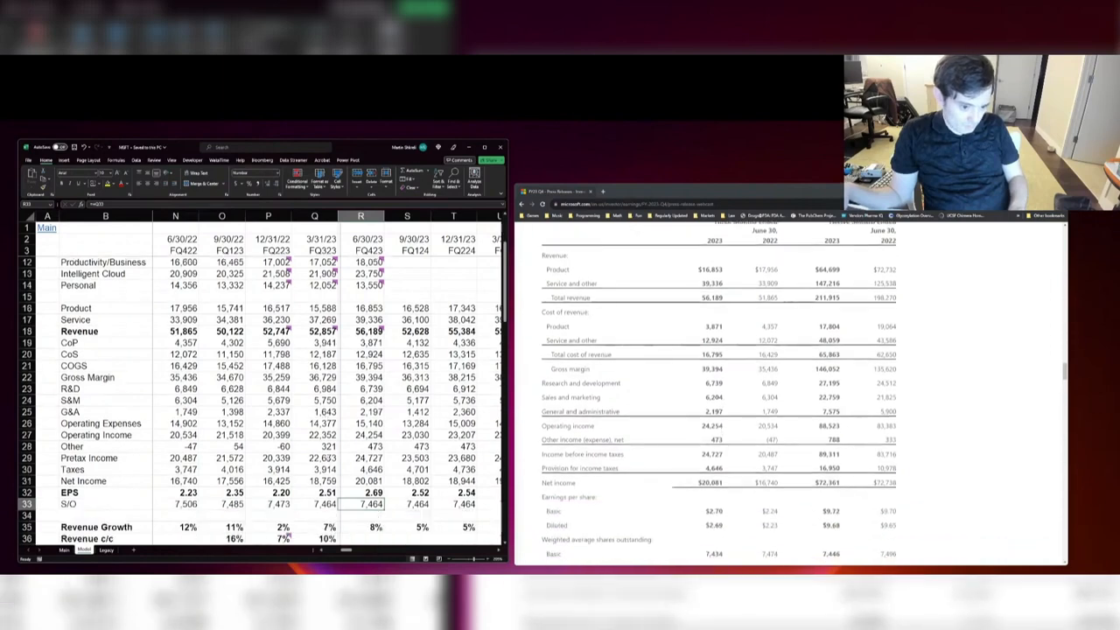
pyautogui.write('7434')
pyautogui.press('Return')
pyautogui.press('Return')
pyautogui.press('Return')
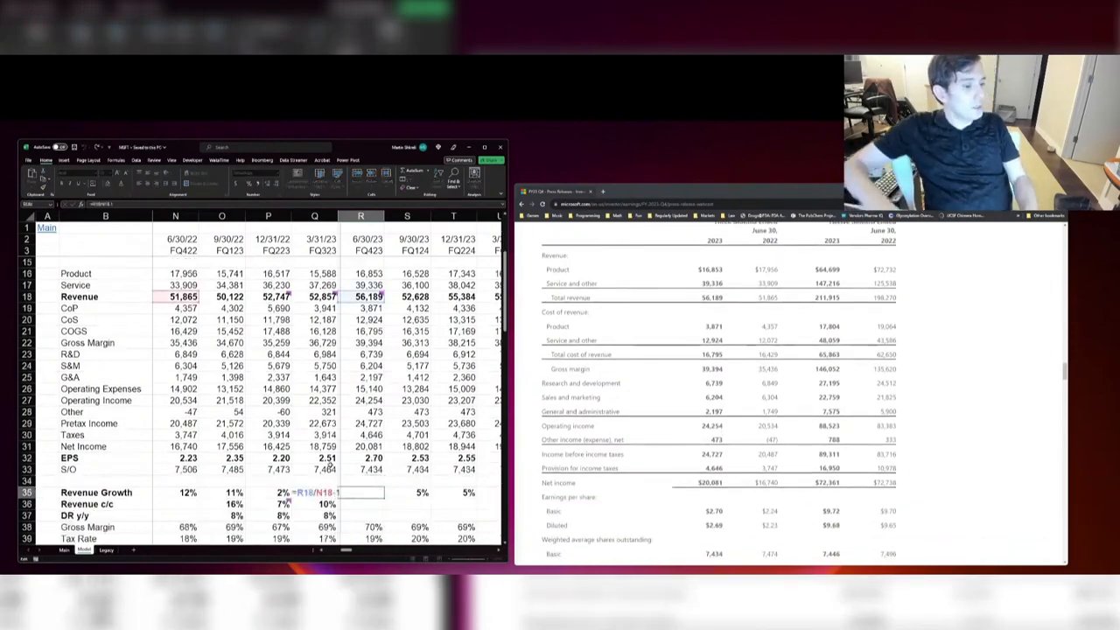
pyautogui.click(407, 492)
# Step: Set FQ423 S/O to the diluted weighted average share count of 7,467 from the press release
pyautogui.scroll(-1, 861, 404)
pyautogui.scroll(-1, 861, 404)
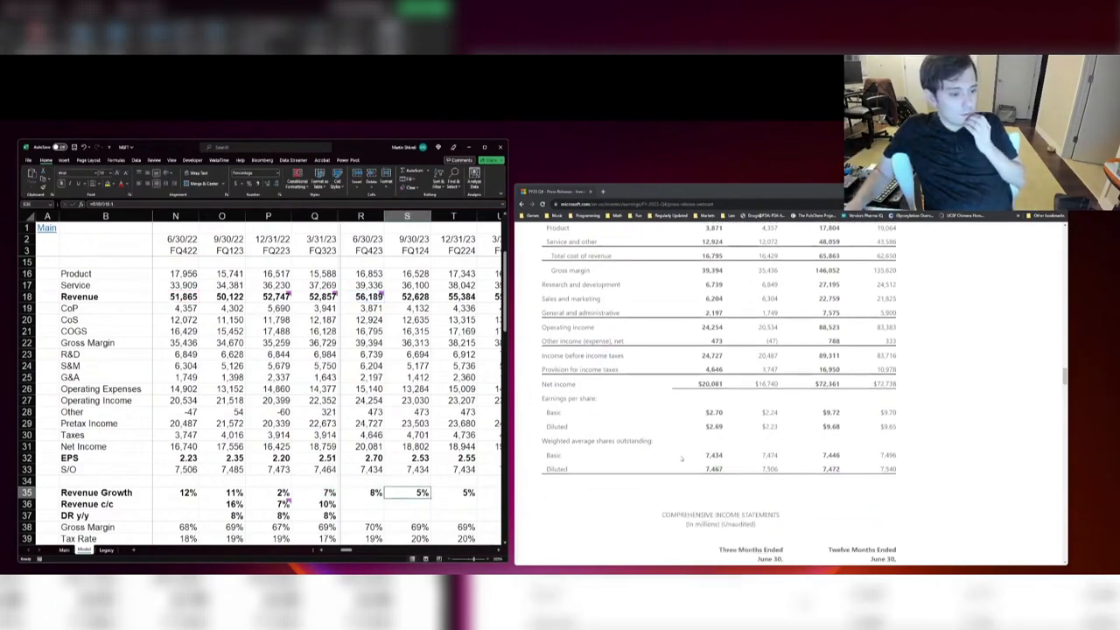
pyautogui.press('Left')
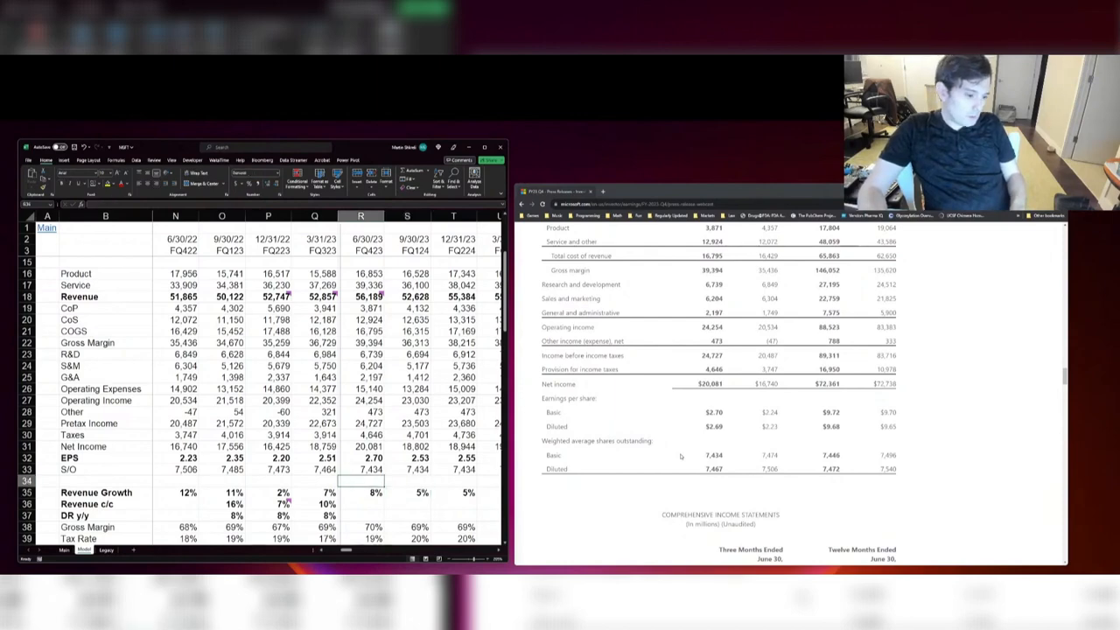
pyautogui.press('Up')
pyautogui.press('Up')
pyautogui.write('7467')
pyautogui.press('Return')
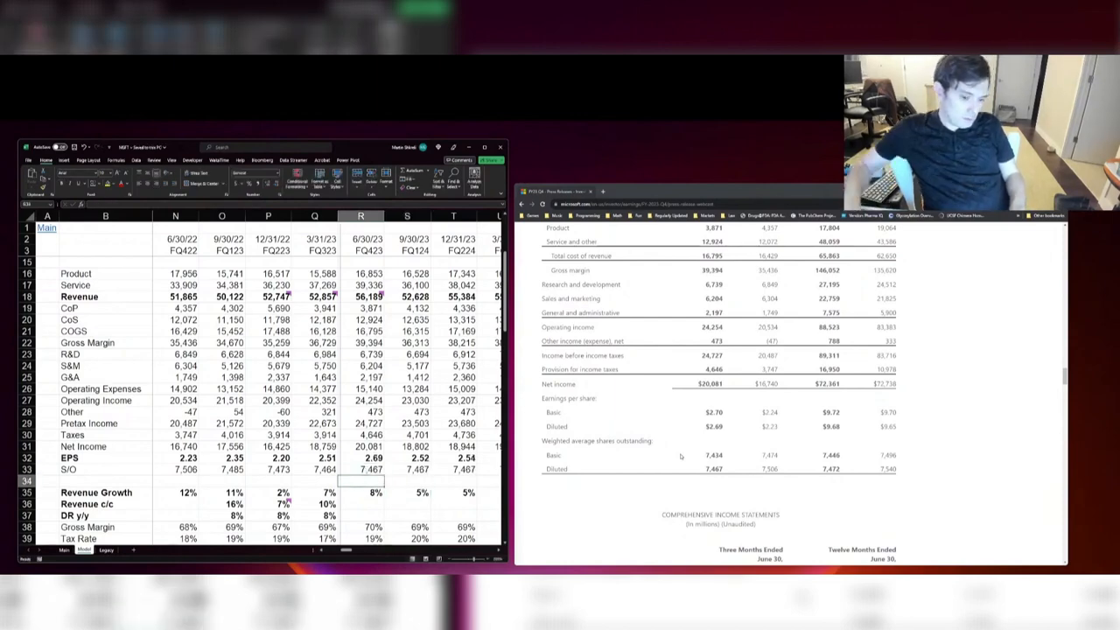
# Step: Find the constant-currency revenue growth in the press release and enter 10% as FQ423 Revenue c/c
pyautogui.scroll(-2, 814, 441)
pyautogui.scroll(-5, 814, 435)
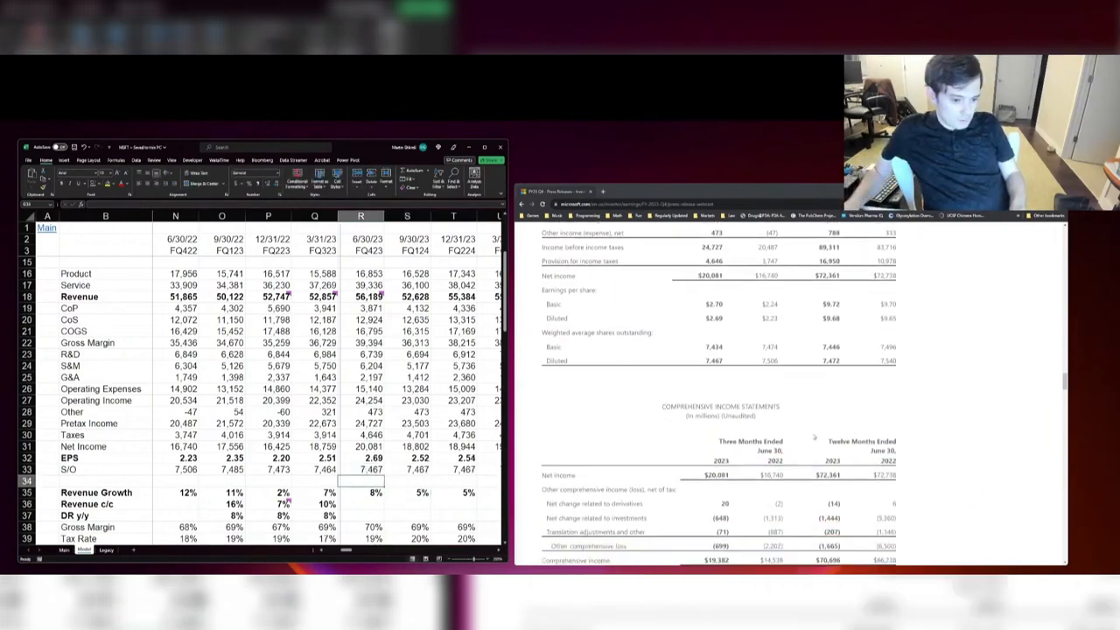
pyautogui.middleClick(813, 436)
pyautogui.scroll(20, 814, 436)
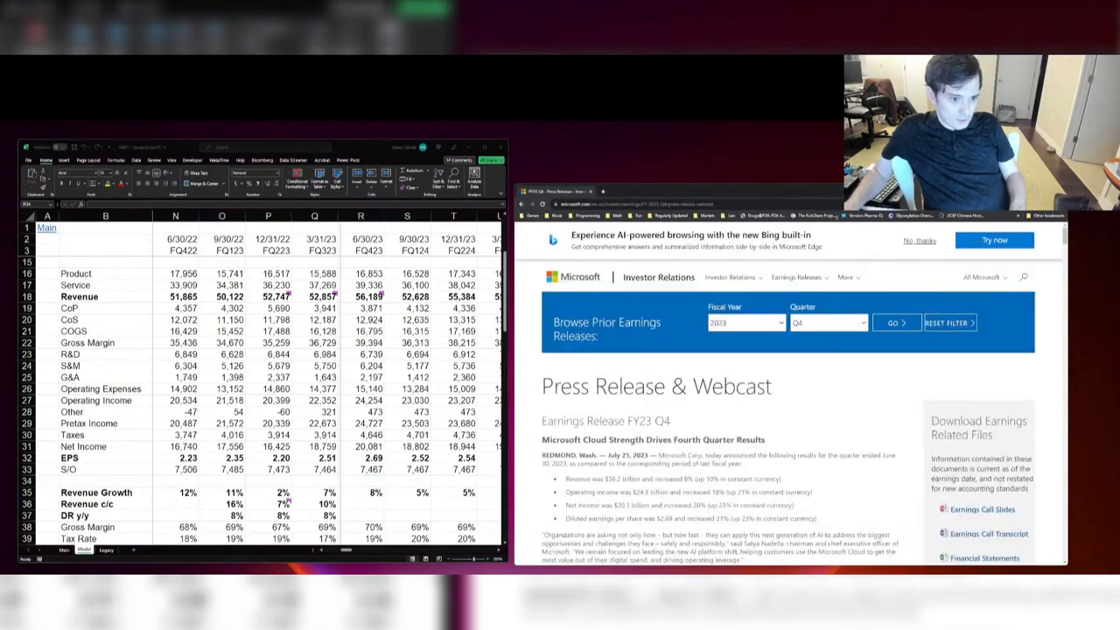
pyautogui.scroll(-3, 691, 338)
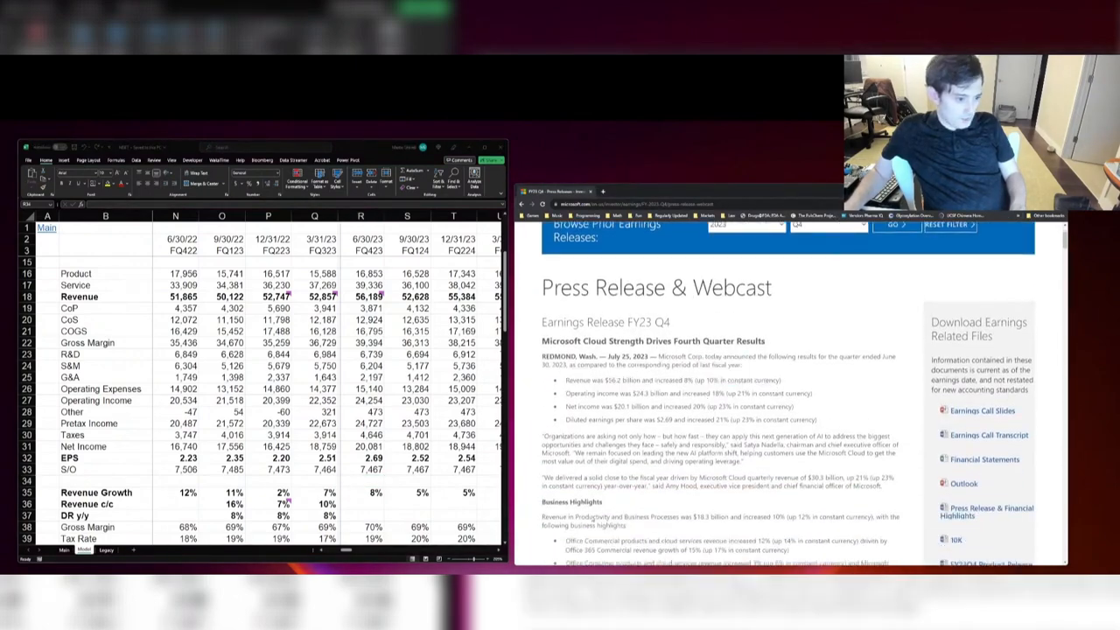
pyautogui.click(363, 505)
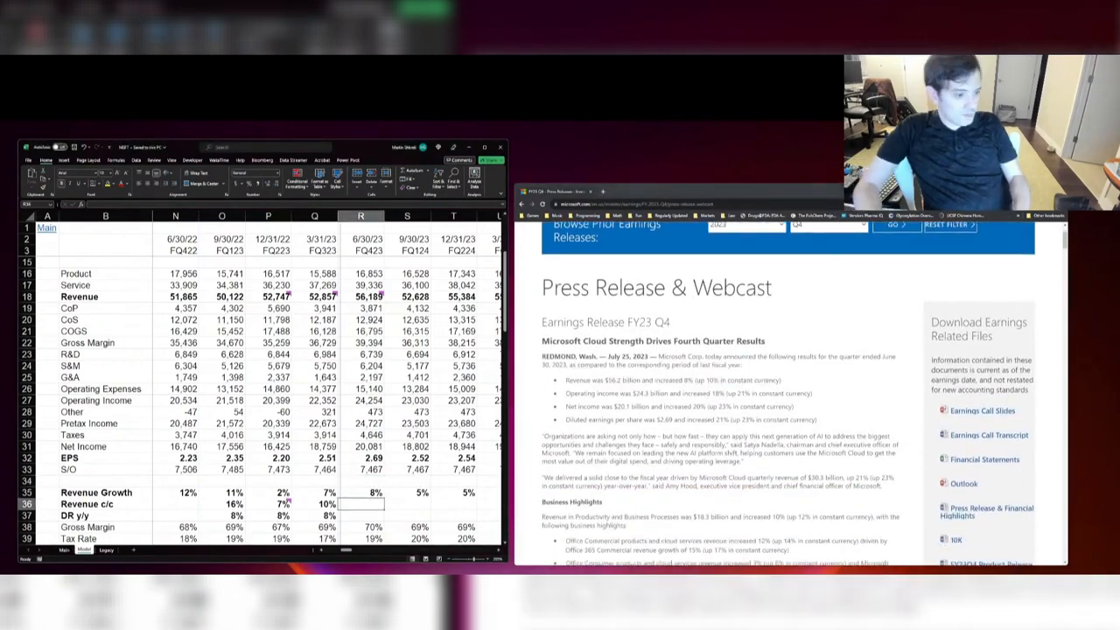
pyautogui.write('10%')
pyautogui.press('Return')
# Step: Review the Revenue c/c growth rates from FQ123 through FQ423 by selecting them together
pyautogui.press('Up')
pyautogui.hotkey('shift', 'Left')
pyautogui.hotkey('shift', 'Left')
pyautogui.hotkey('shift', 'Left')
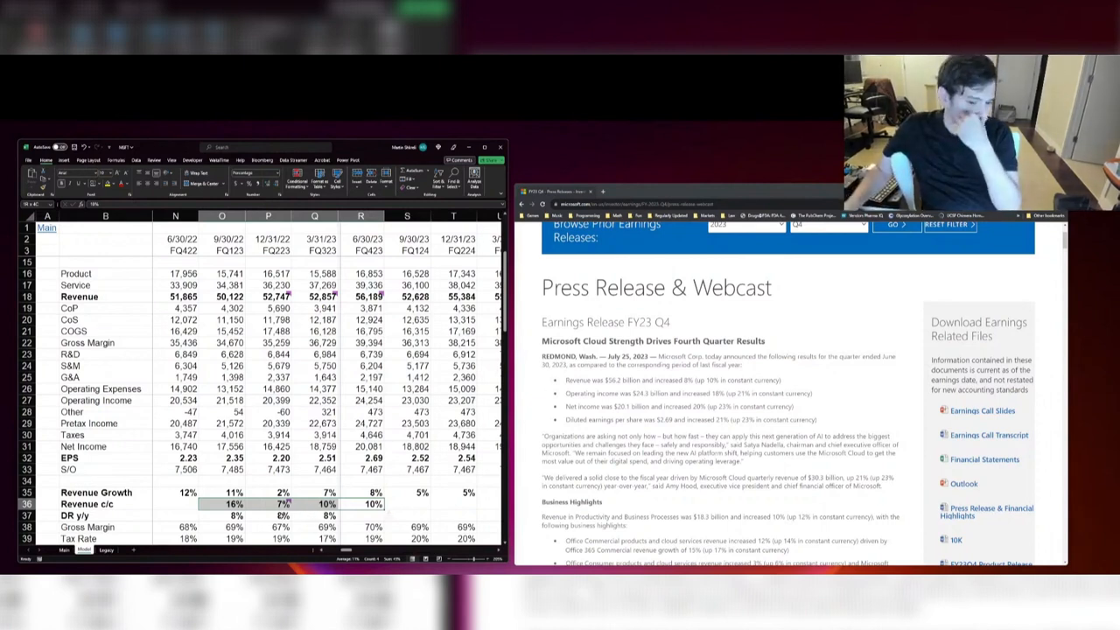
pyautogui.click(312, 473)
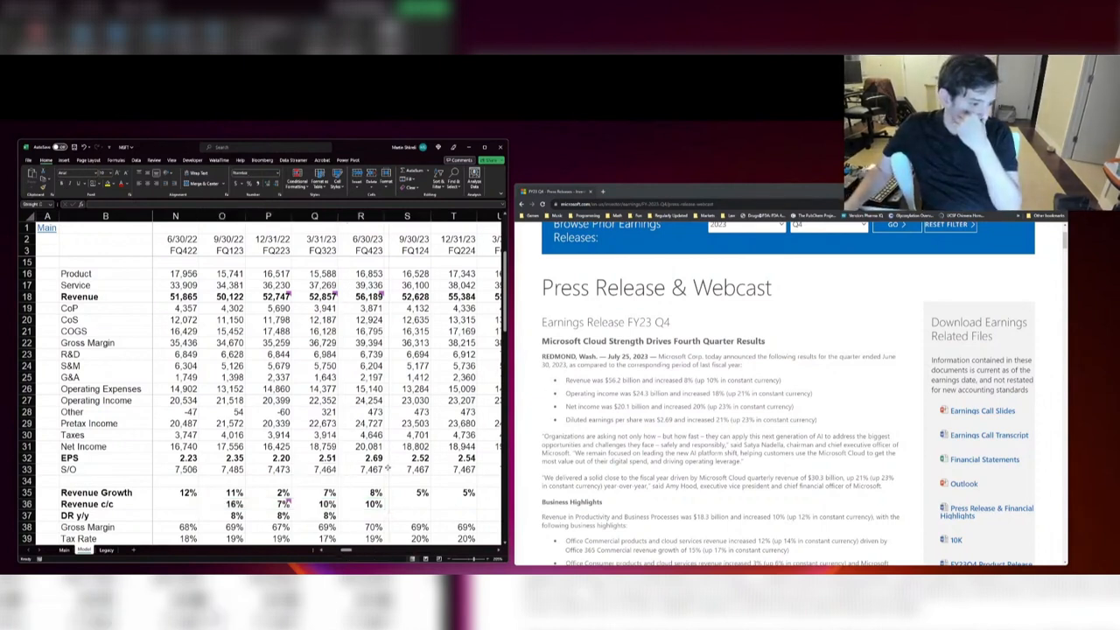
pyautogui.click(360, 470)
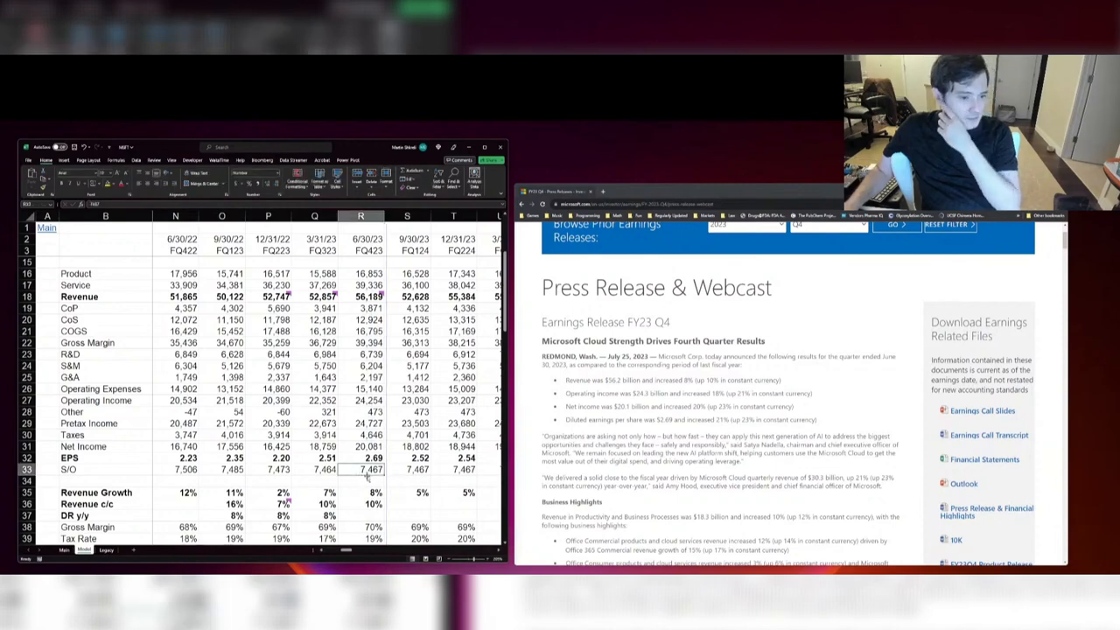
# Step: Locate the balance sheet section in the model and the June 30, 2023 Balance Sheets in the press release
pyautogui.scroll(-7, 367, 472)
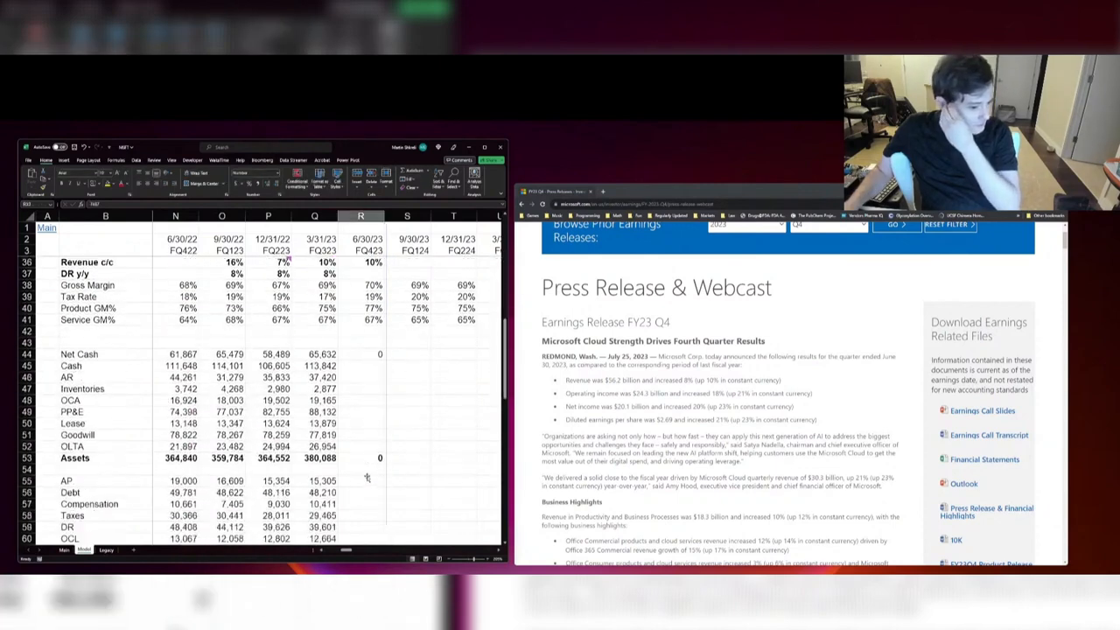
pyautogui.scroll(-10, 663, 453)
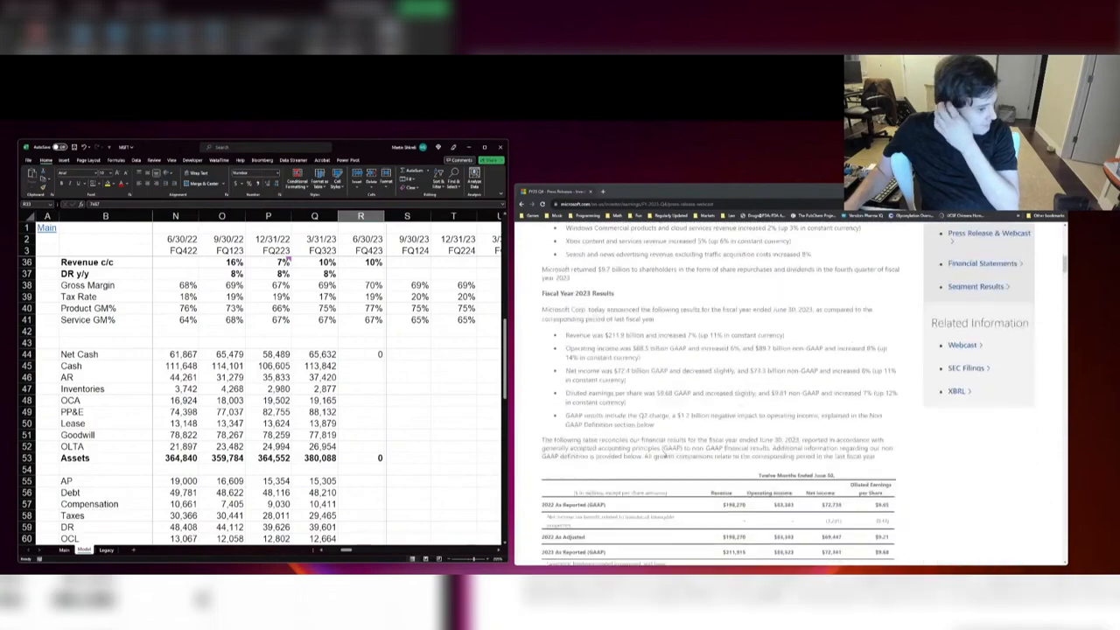
pyautogui.scroll(-10, 663, 453)
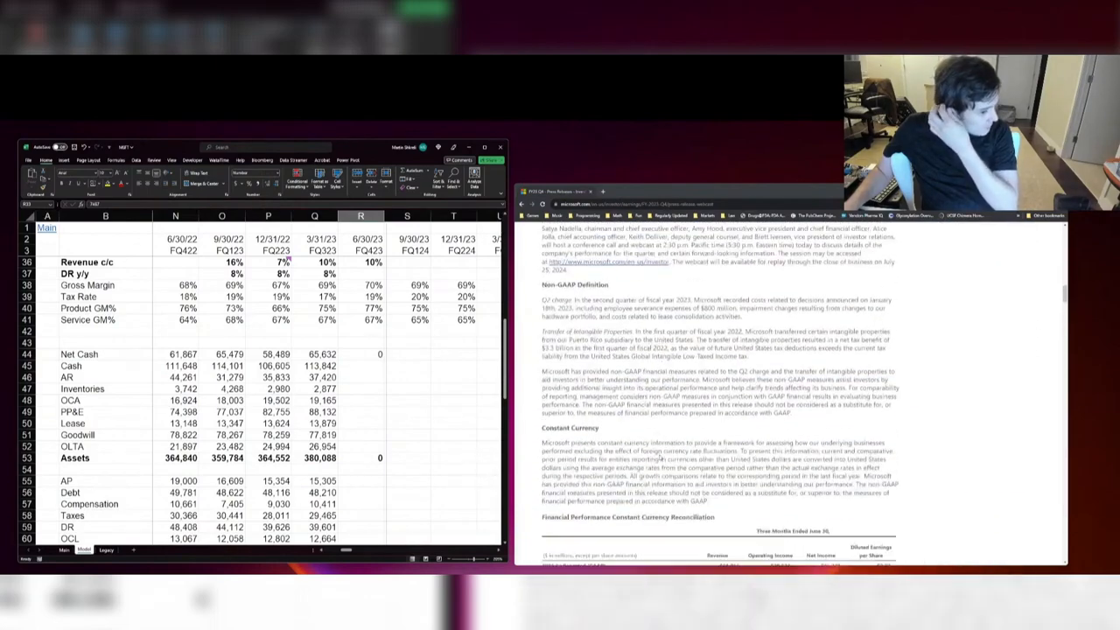
pyautogui.scroll(-8, 659, 453)
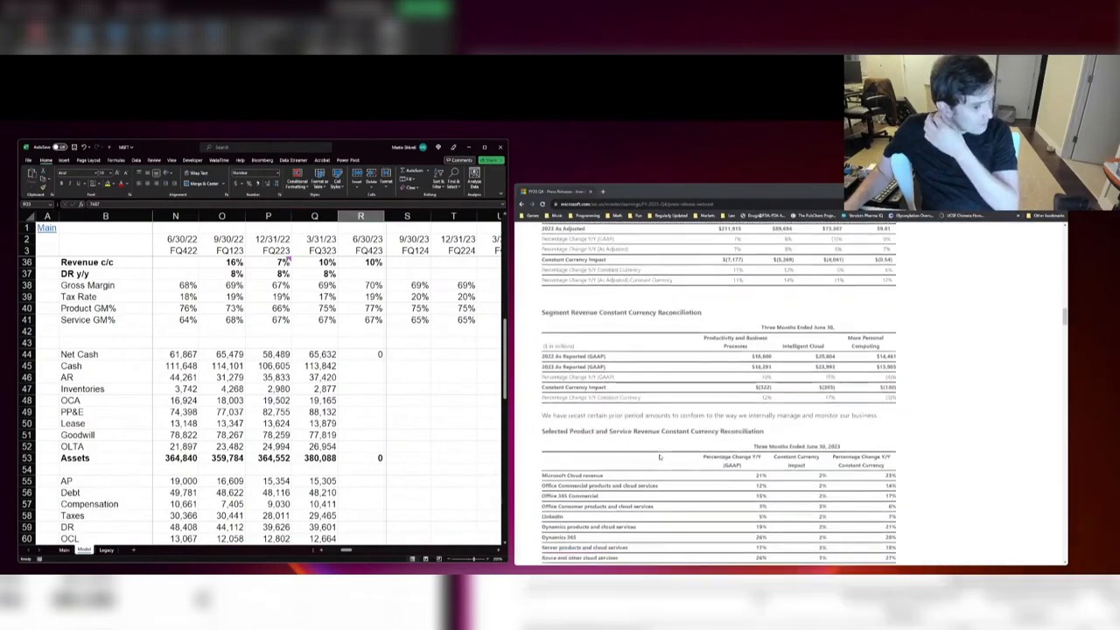
pyautogui.scroll(-10, 659, 456)
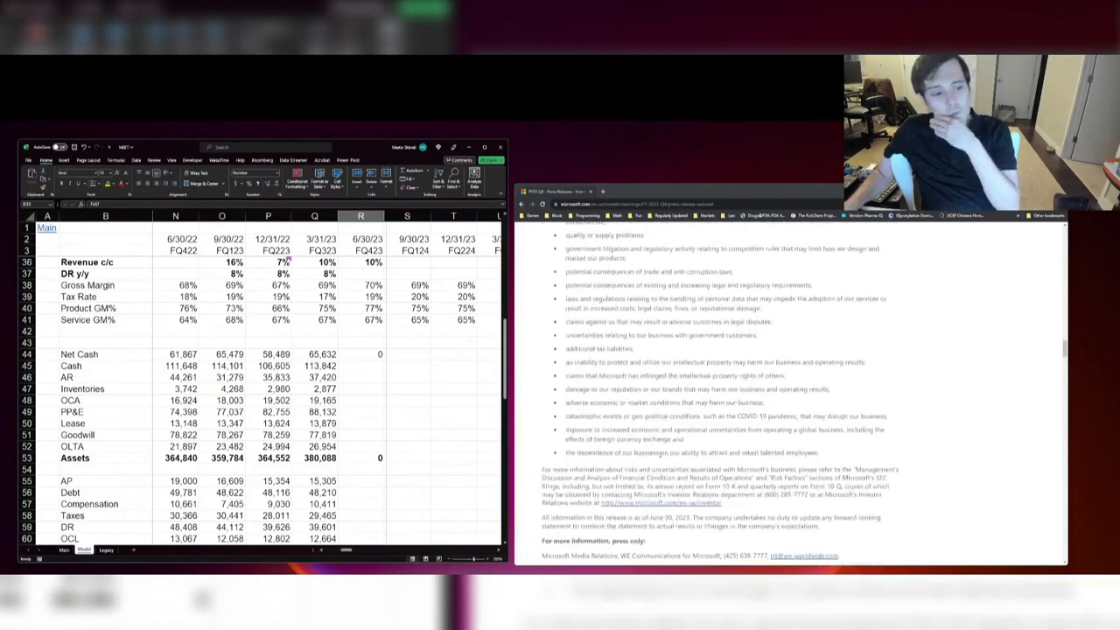
pyautogui.scroll(-3, 659, 454)
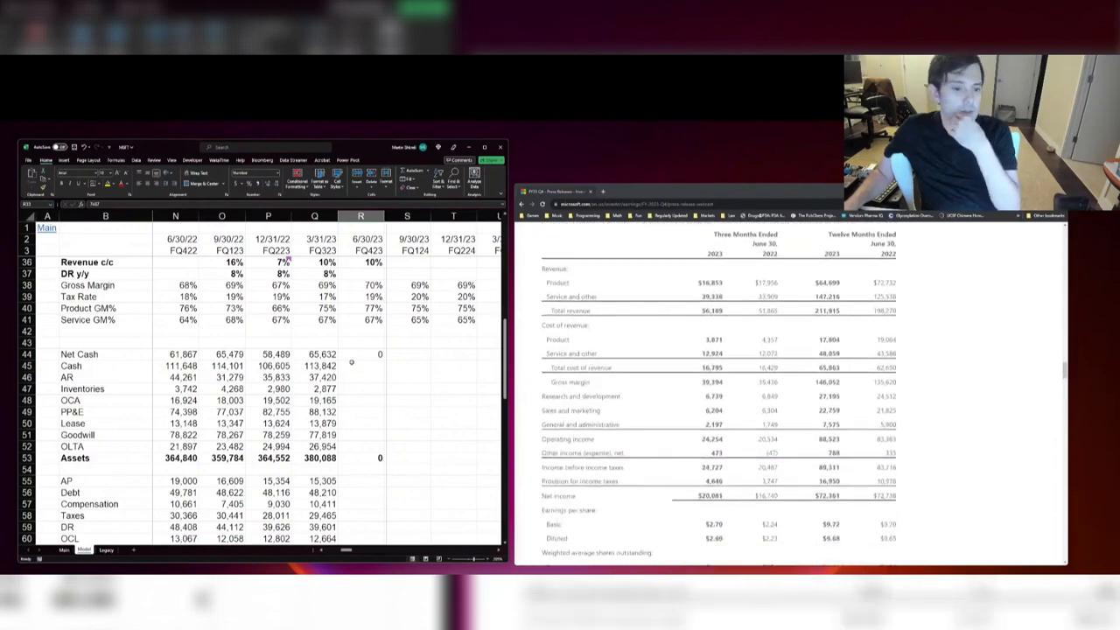
pyautogui.scroll(-10, 764, 405)
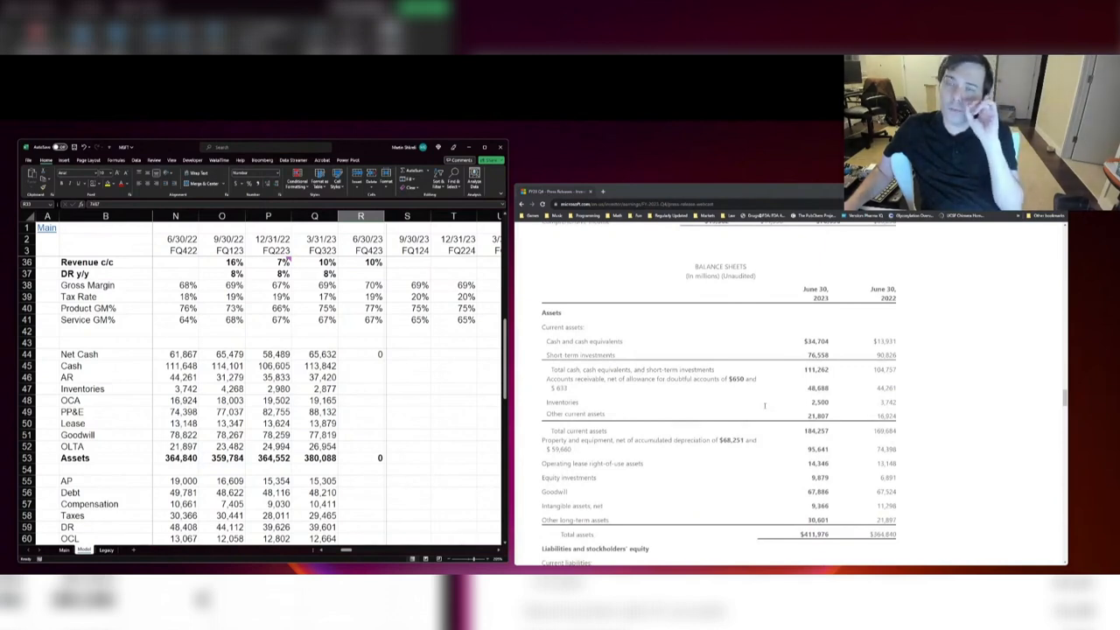
# Step: Set FQ423 Cash to the sum of total cash and short-term investments and equity investments, +111262+9879
pyautogui.click(442, 412)
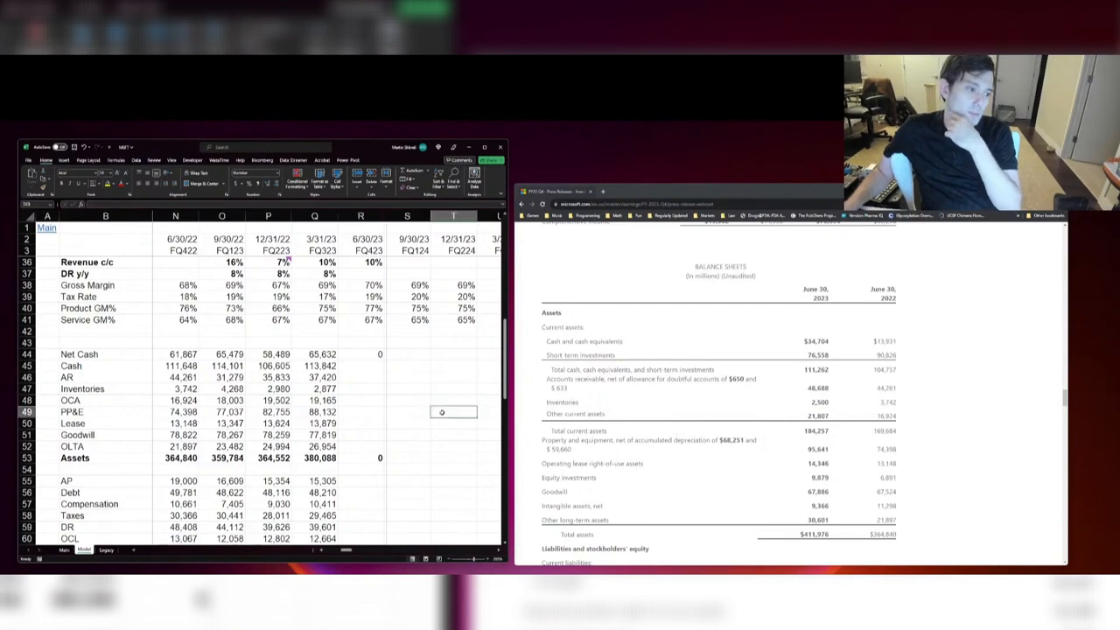
pyautogui.click(360, 369)
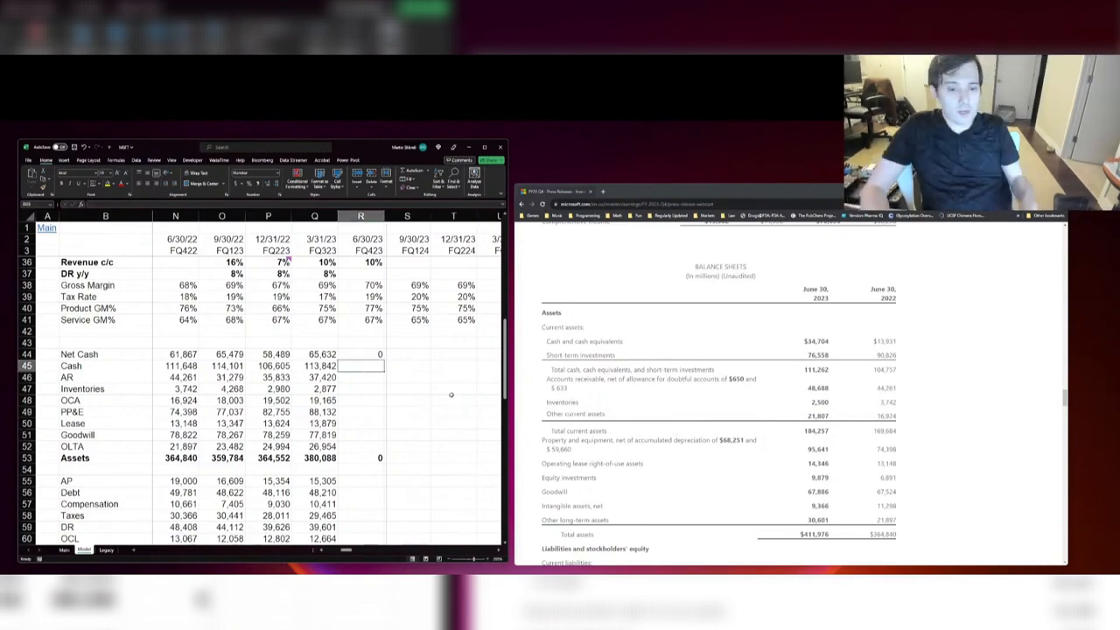
pyautogui.write('+111')
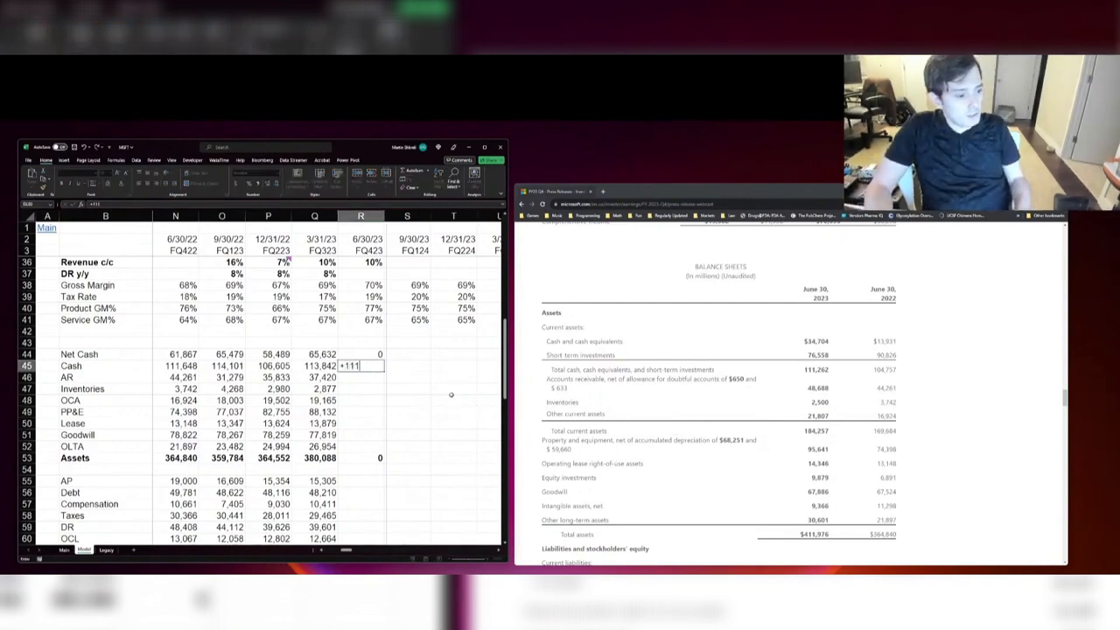
pyautogui.write('262')
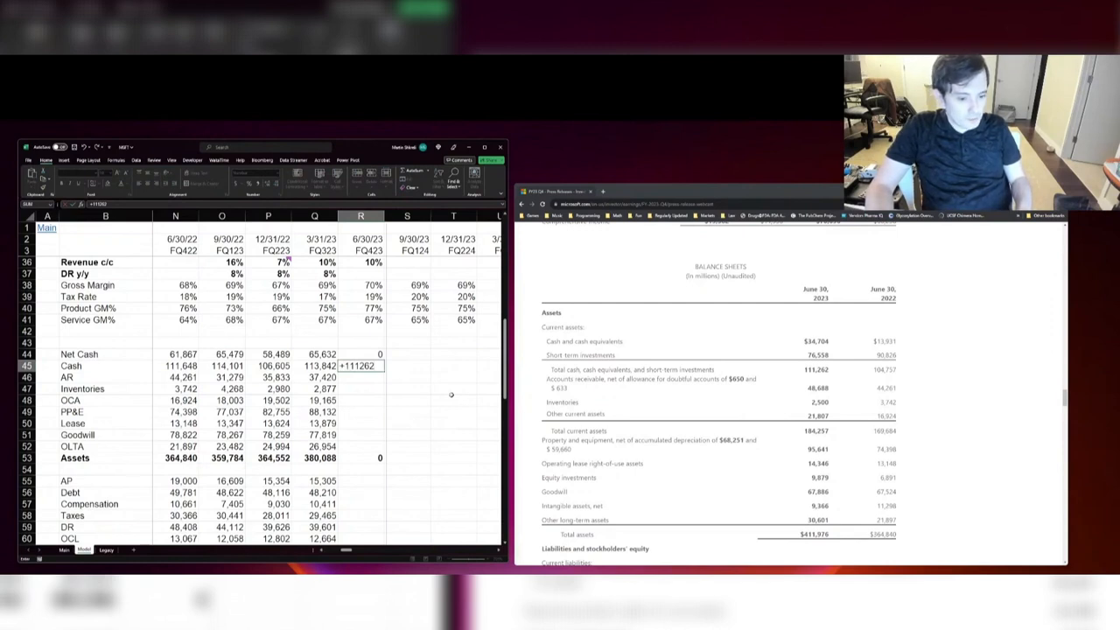
pyautogui.write('+9879')
pyautogui.press('Return')
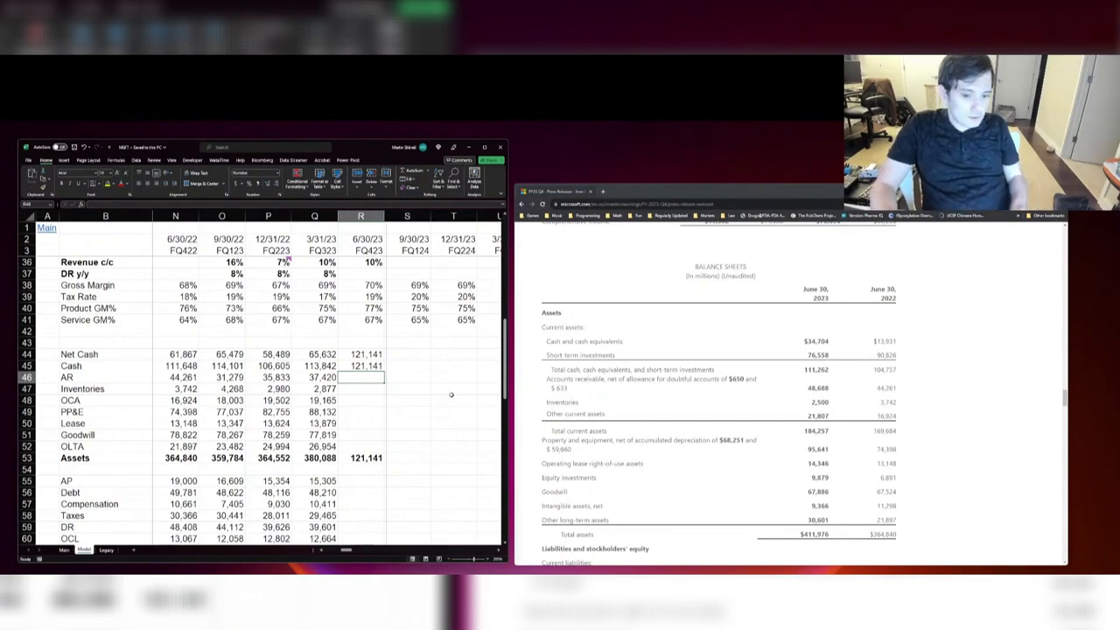
# Step: Enter the June 30, 2023 accounts receivable of 48,688 and inventories of 2,500 in the FQ423 column
pyautogui.write('48688')
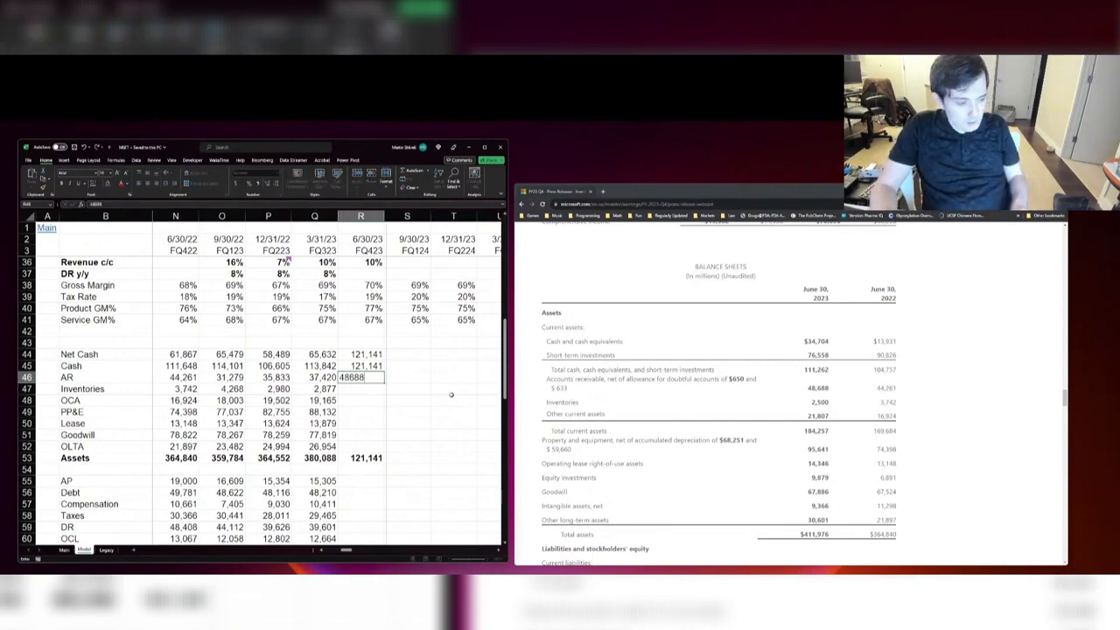
pyautogui.press('Return')
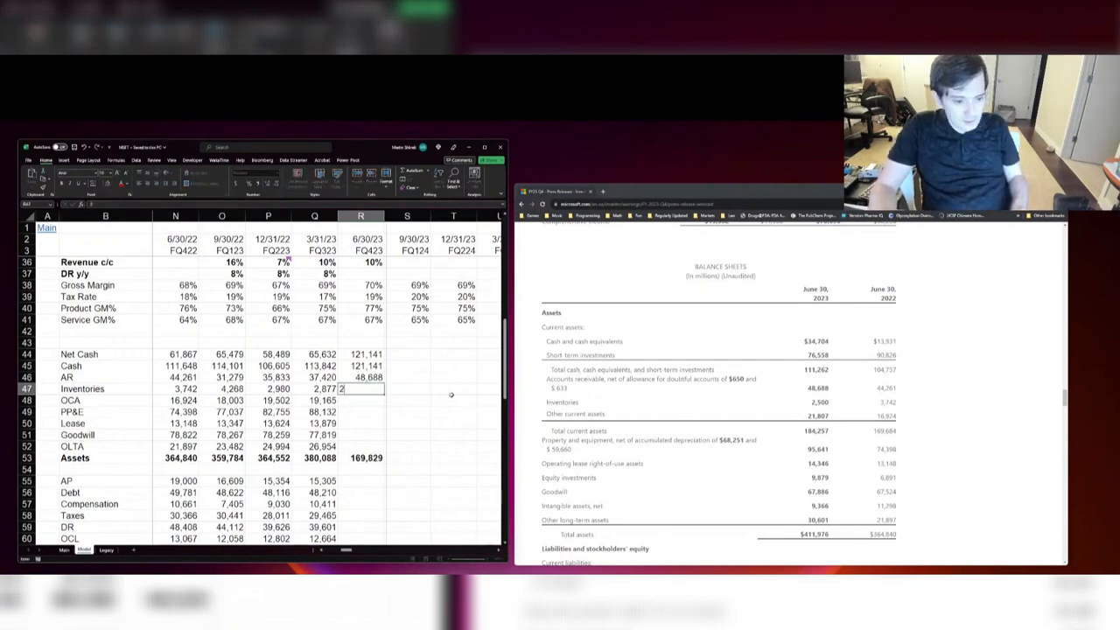
pyautogui.write('2500')
pyautogui.press('Return')
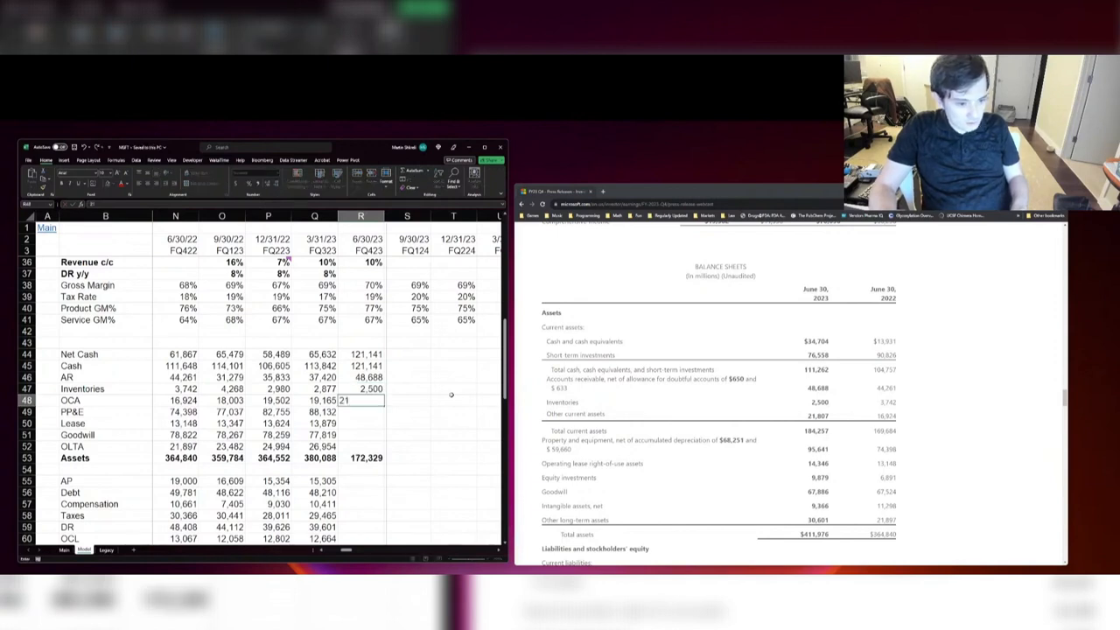
# Step: Set FQ423 OCA to 21,807 and PP&E to 95,641 from the press release balance sheet
pyautogui.write('21807')
pyautogui.press('Return')
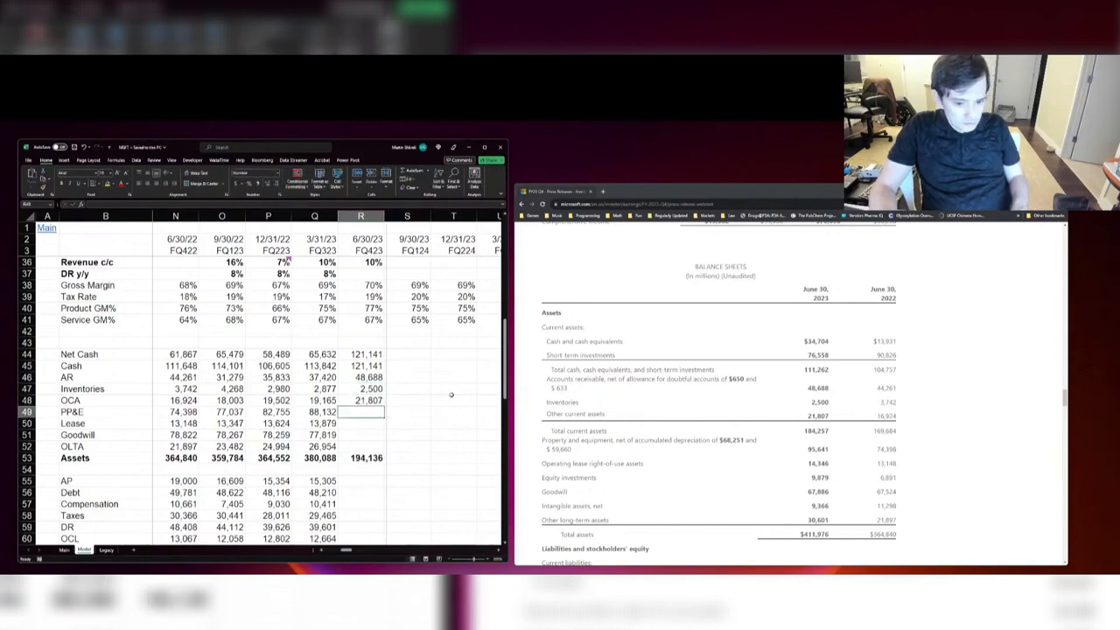
pyautogui.write('95,641')
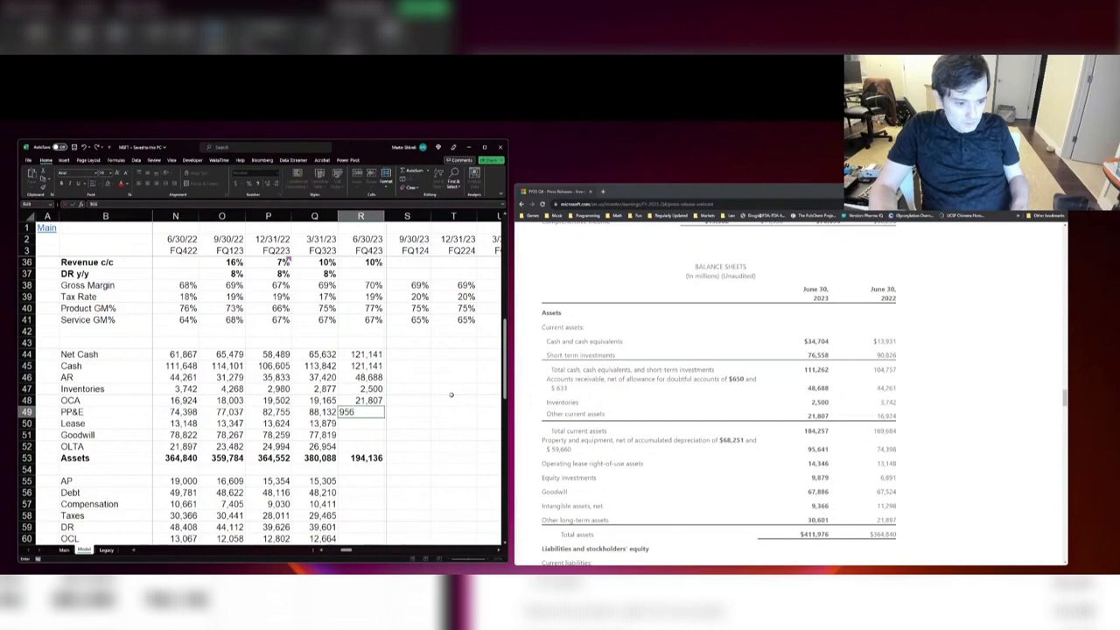
pyautogui.hotkey('ctrl', 'Return')
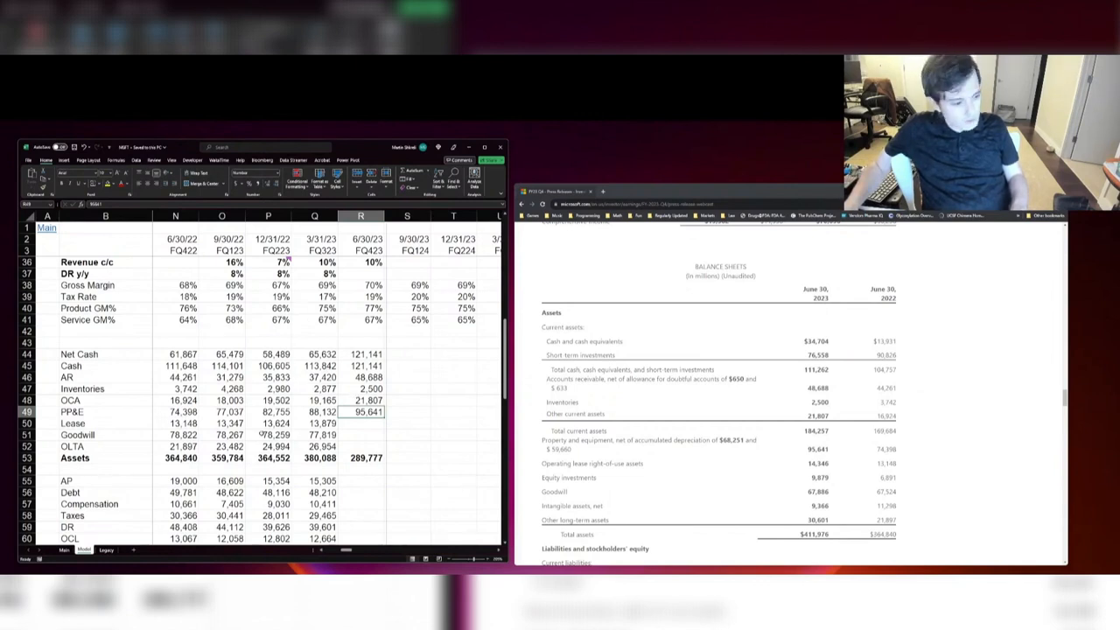
# Step: Review the PP&E trend from FQ422 through FQ423 by selecting those quarters together
pyautogui.keyDown('ctrl'); pyautogui.scroll(2, 261, 434); pyautogui.keyUp('ctrl')
pyautogui.scroll(-2, 254, 439)
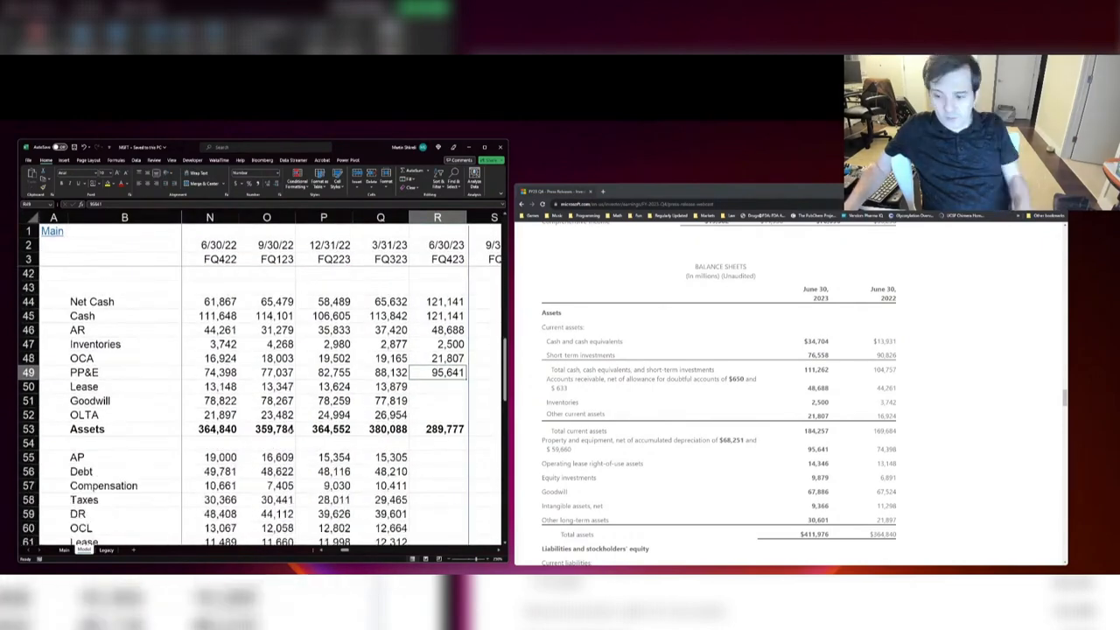
pyautogui.press('Right')
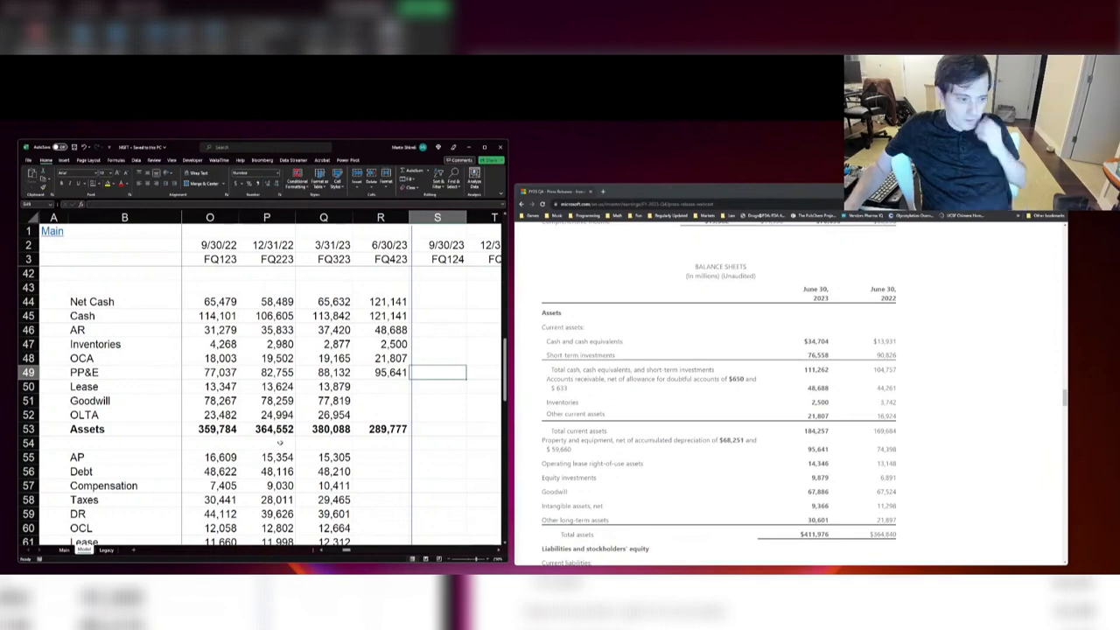
pyautogui.click(191, 376)
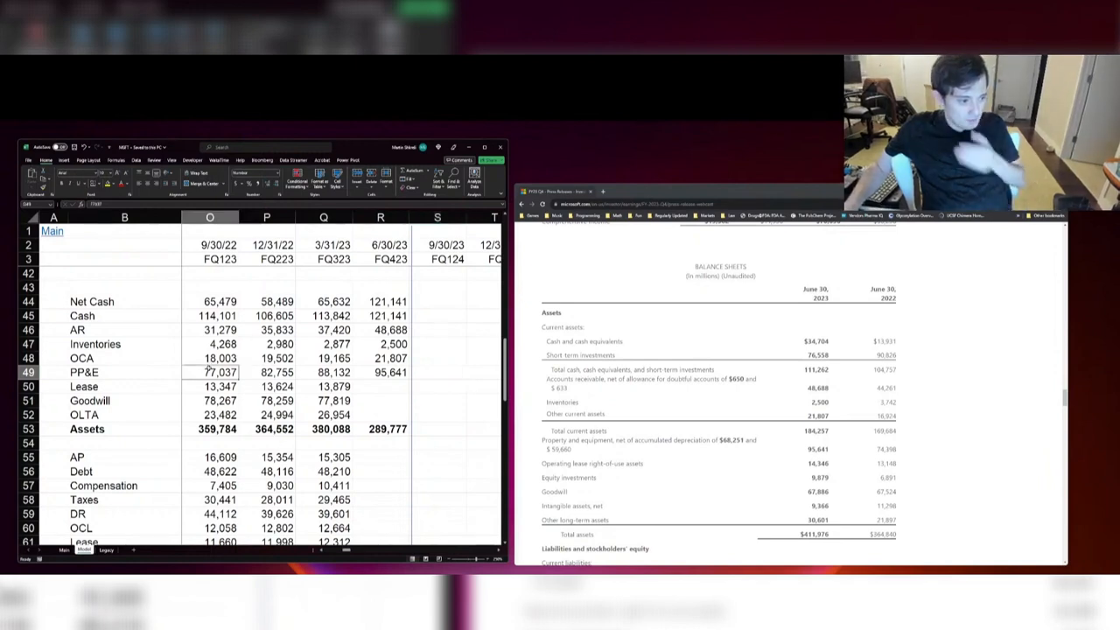
pyautogui.hscroll(-1, 241, 375)
pyautogui.moveTo(224, 383); pyautogui.dragTo(473, 381)
pyautogui.click(450, 377)
pyautogui.press('Down')
pyautogui.press('Down')
pyautogui.press('Down')
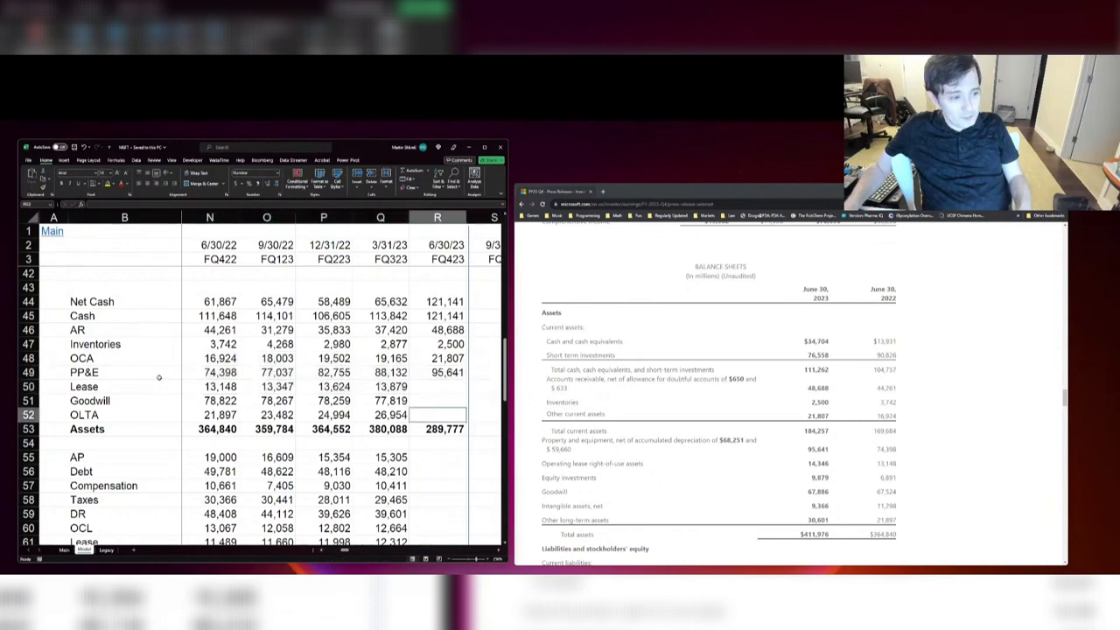
pyautogui.moveTo(188, 374); pyautogui.dragTo(452, 373)
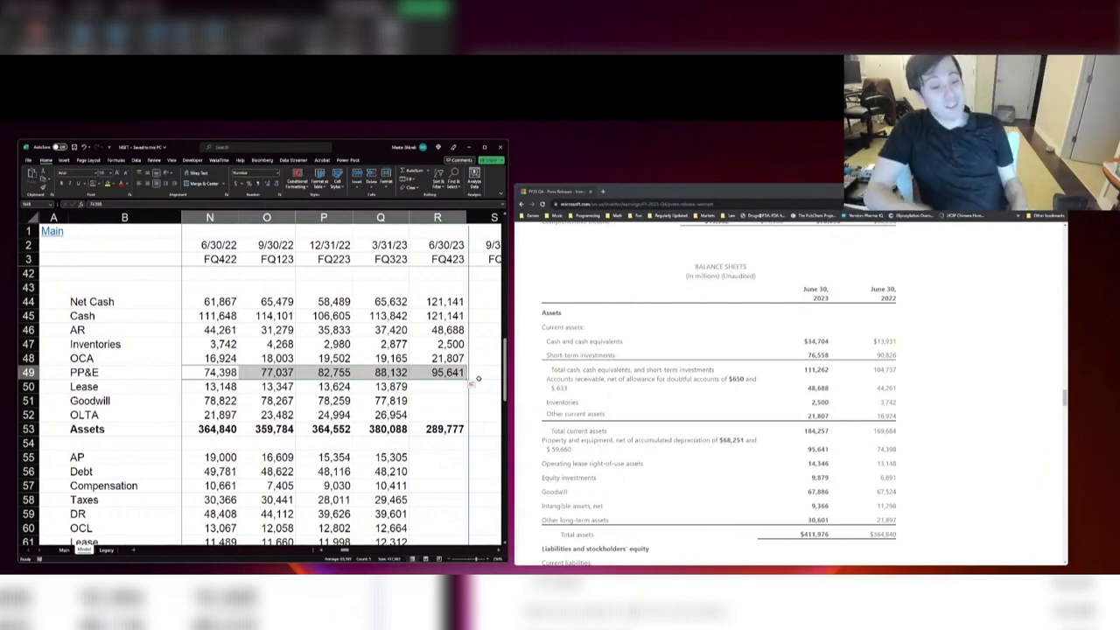
# Step: Set FQ423 Lease assets to the operating lease right-of-use figure of 14,346
pyautogui.press('Up')
pyautogui.press('Down')
pyautogui.press('Right')
pyautogui.press('Right')
pyautogui.press('Down')
pyautogui.press('Right')
pyautogui.press('Right')
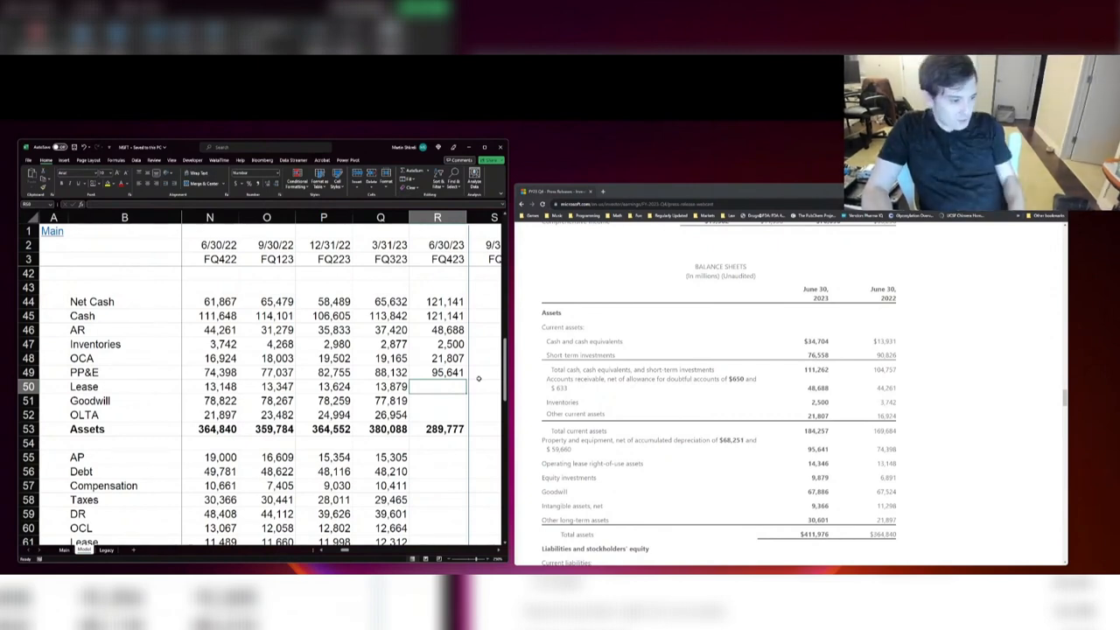
pyautogui.write('14346')
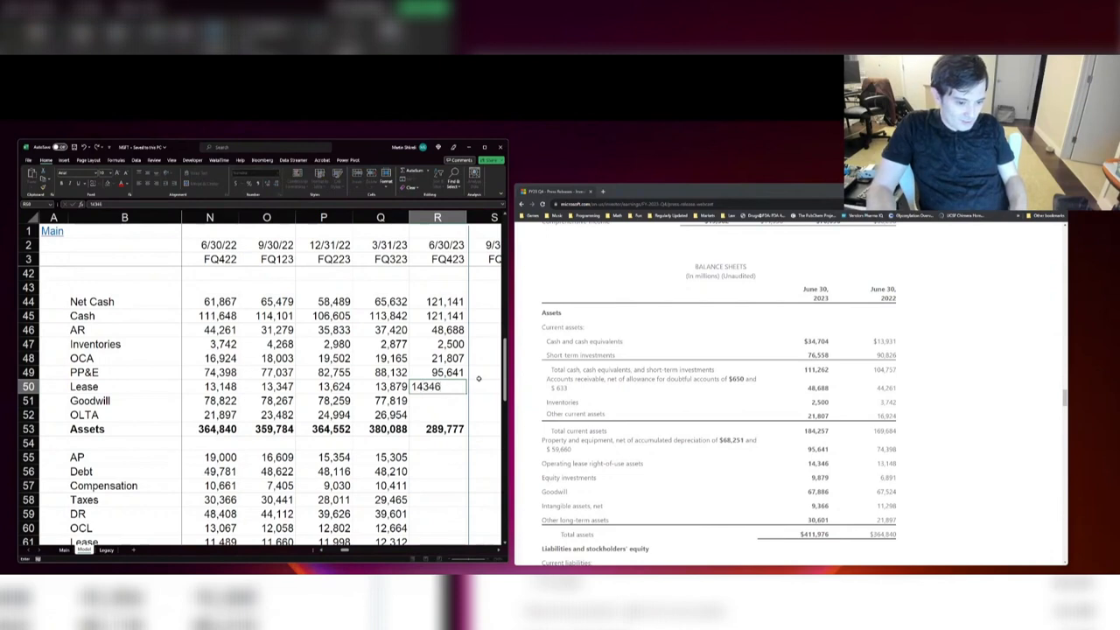
pyautogui.press('Return')
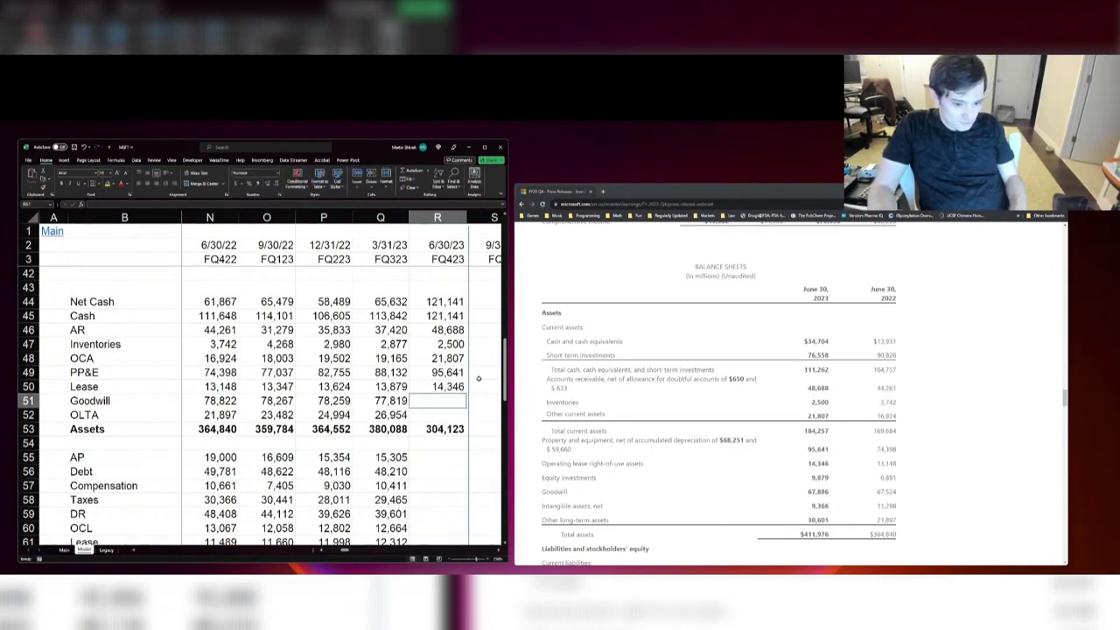
# Step: Set FQ423 Goodwill to goodwill plus intangible assets, +67886+9366, and OLTA to 30,601
pyautogui.write('+67886')
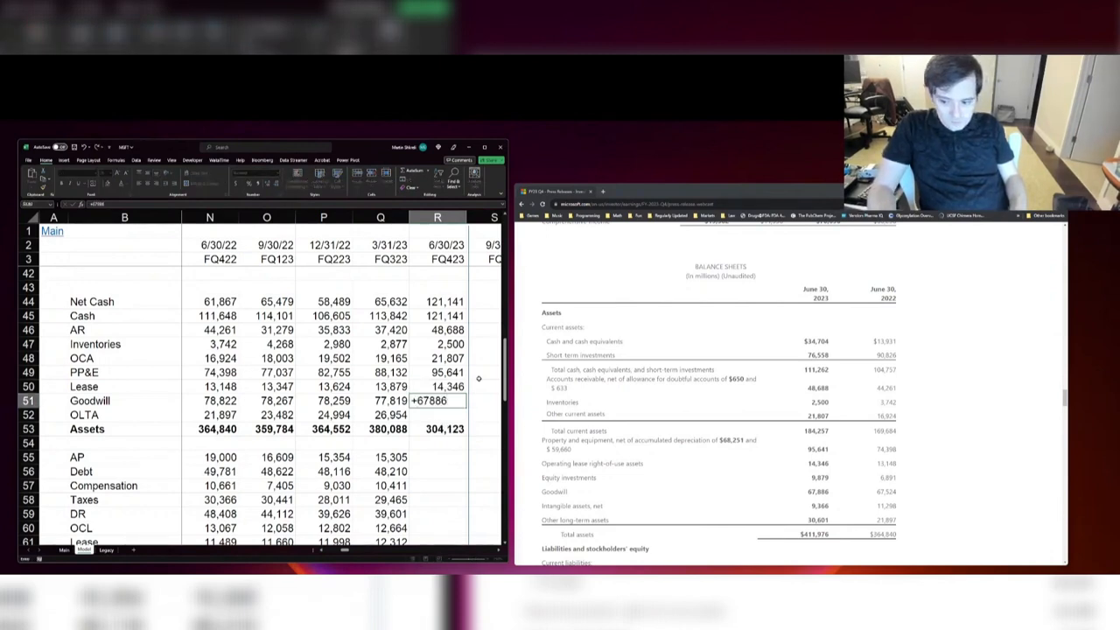
pyautogui.write('+9366')
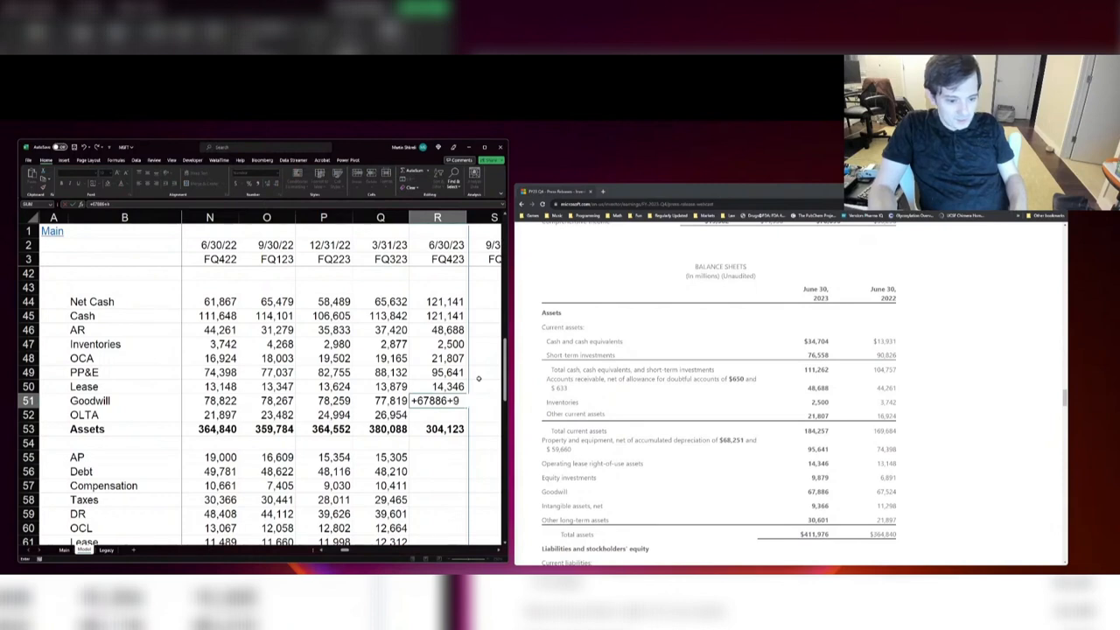
pyautogui.press('Return')
pyautogui.write('30')
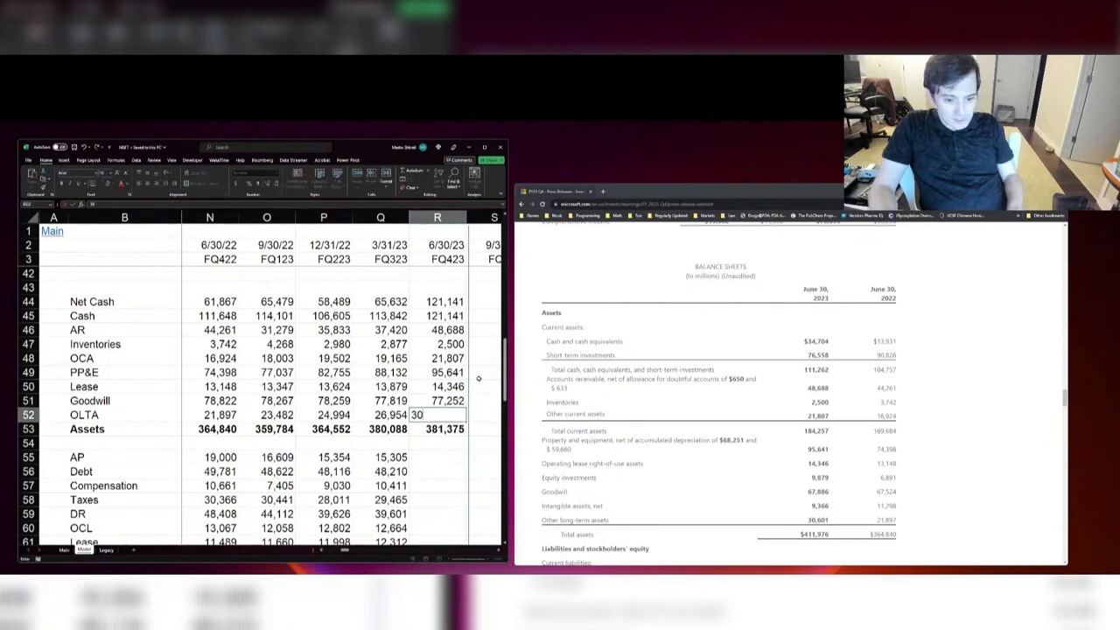
pyautogui.write(',601')
pyautogui.press('Return')
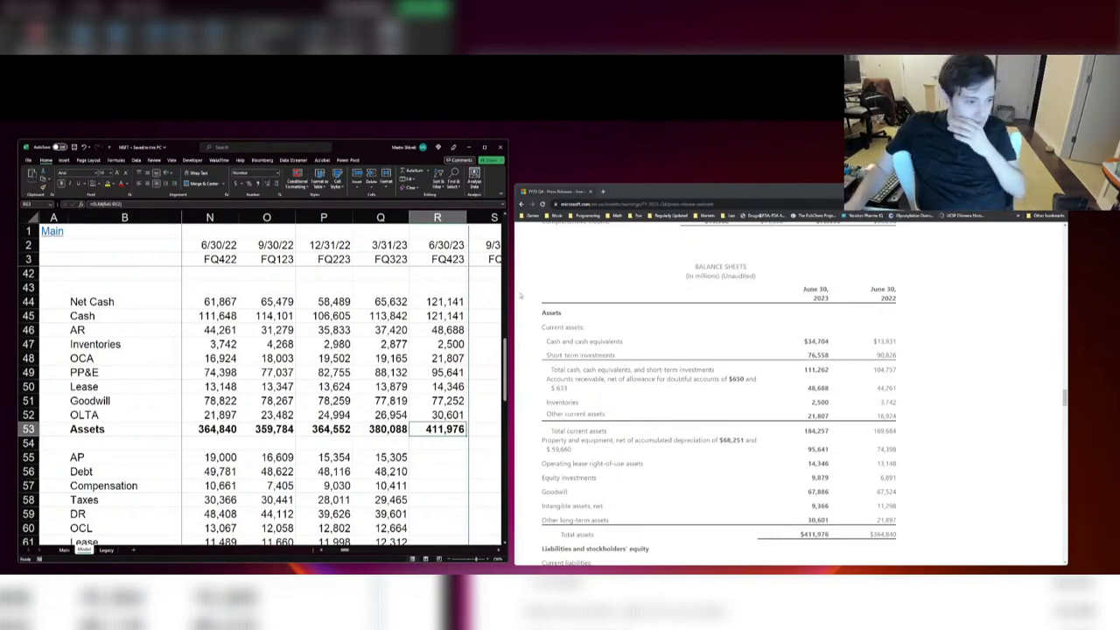
# Step: Find the liabilities section of the press release balance sheet and enter accounts payable of 18,095 as FQ423 AP
pyautogui.scroll(-5, 519, 295)
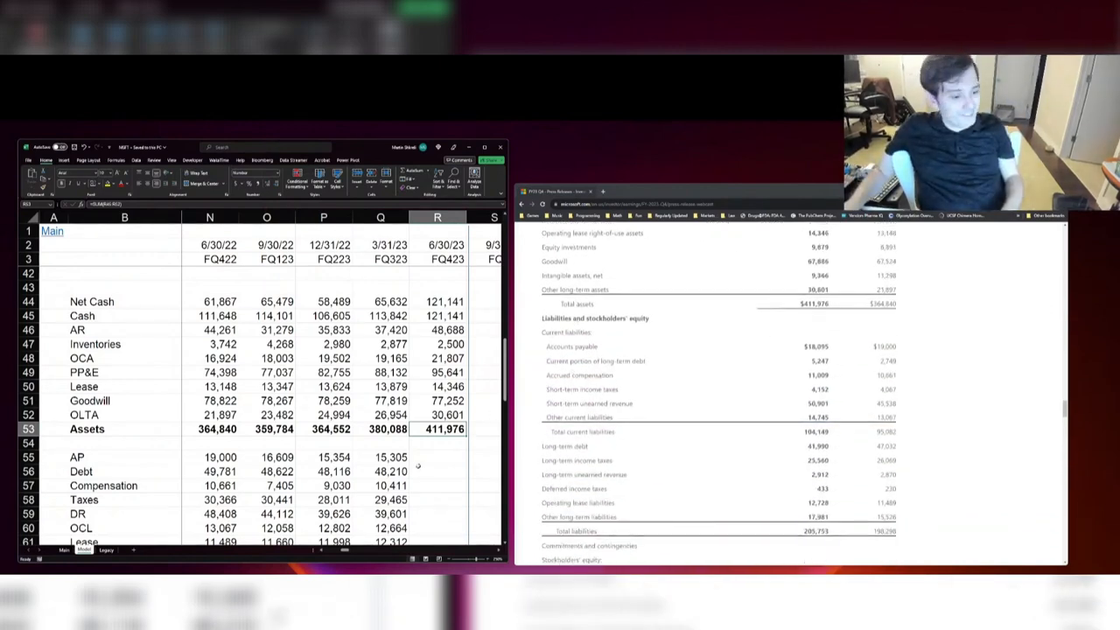
pyautogui.click(429, 458)
pyautogui.scroll(-2, 724, 445)
pyautogui.scroll(-3, 368, 381)
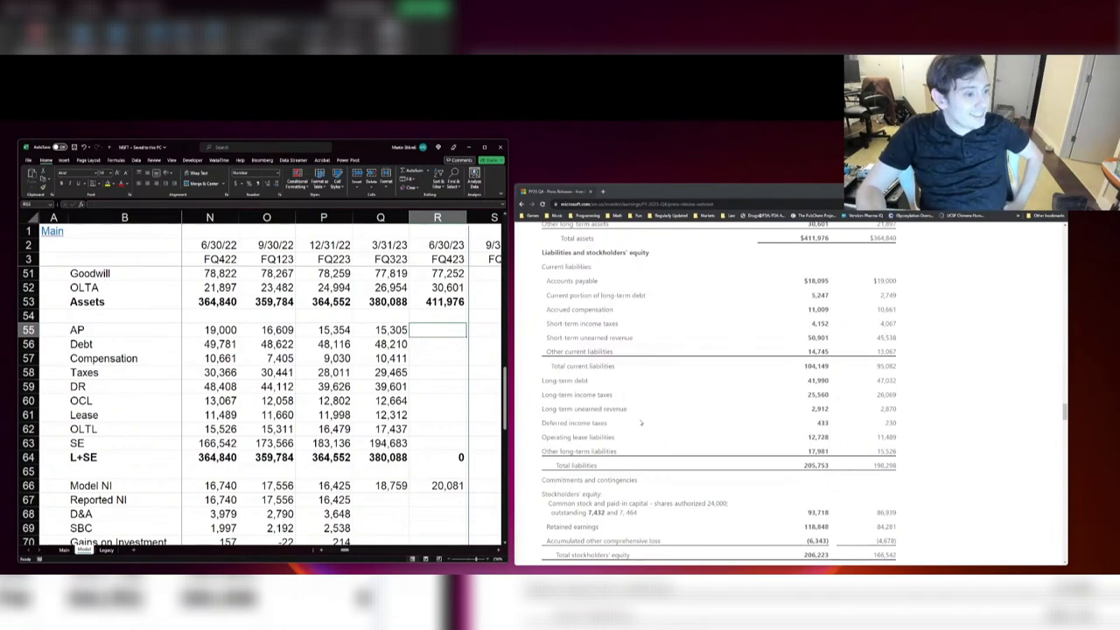
pyautogui.write('18,')
pyautogui.write('095')
pyautogui.press('Return')
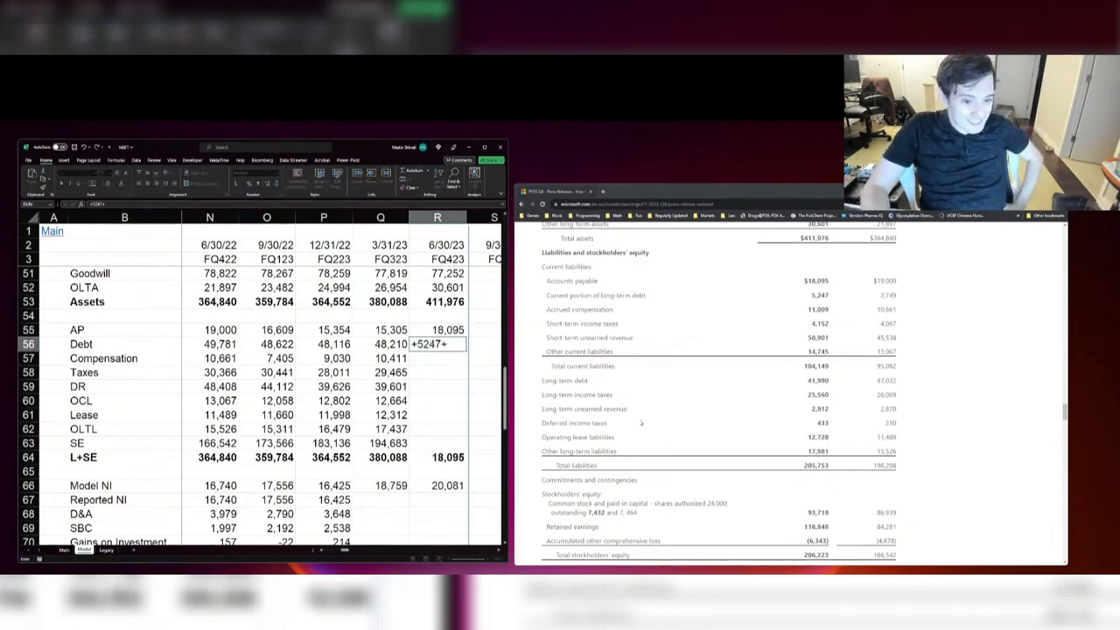
# Step: Set FQ423 Debt to current plus long-term debt, +5247+41990, and Compensation to 11,009
pyautogui.write('+5247+41990')
pyautogui.press('Return')
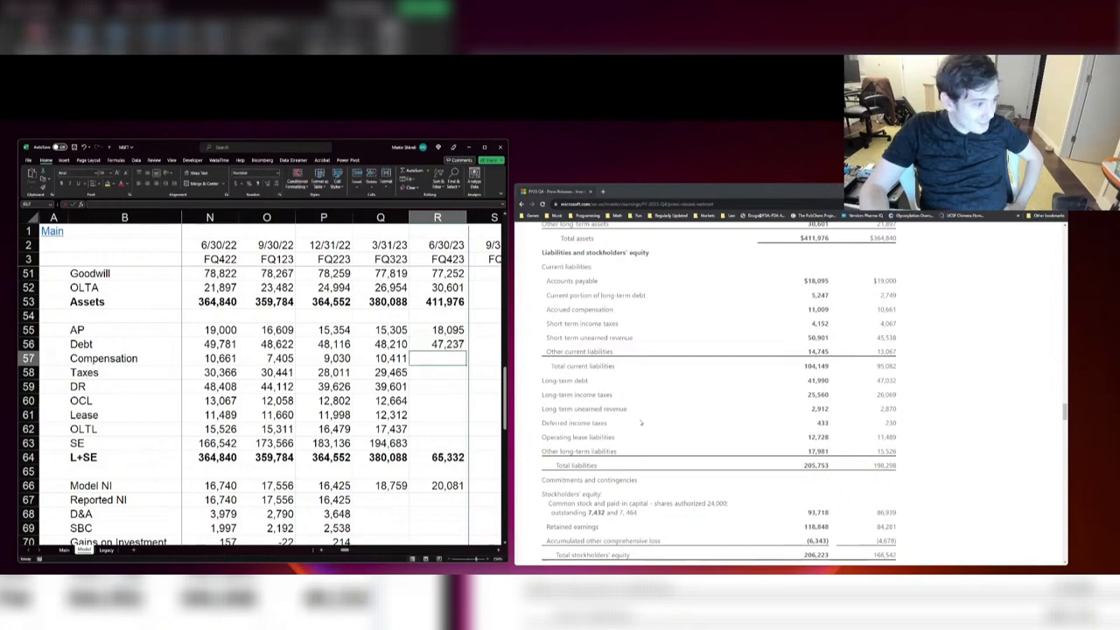
pyautogui.write('11,009')
pyautogui.press('Return')
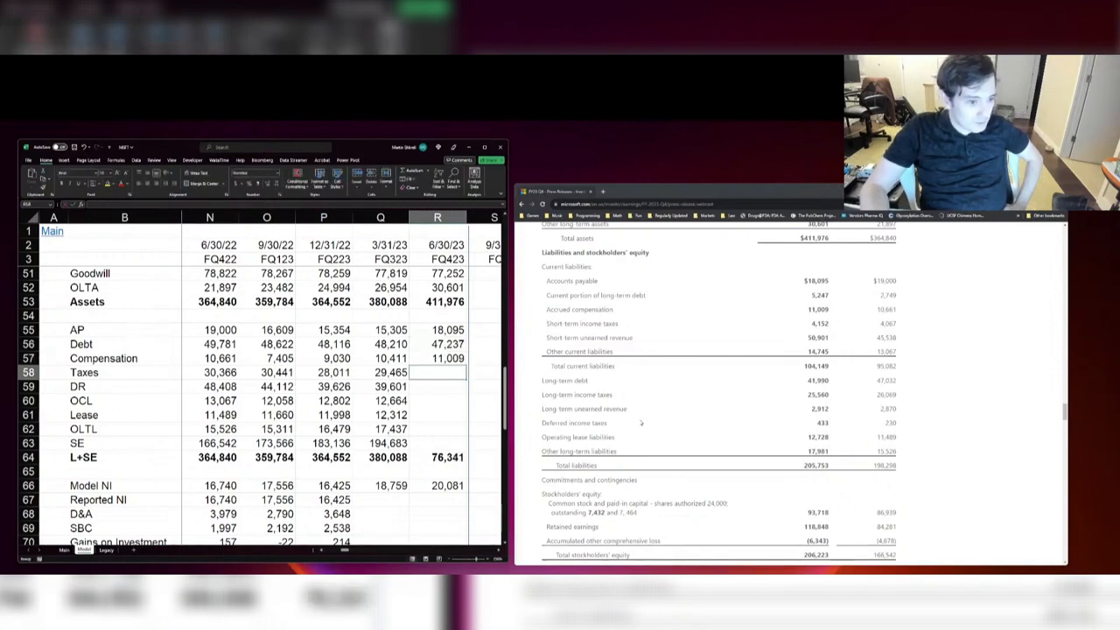
# Step: Set FQ423 Taxes to short-term plus long-term income taxes, +4152+25560, and DR to total unearned revenue, +2912+50901
pyautogui.write('+4152+25560')
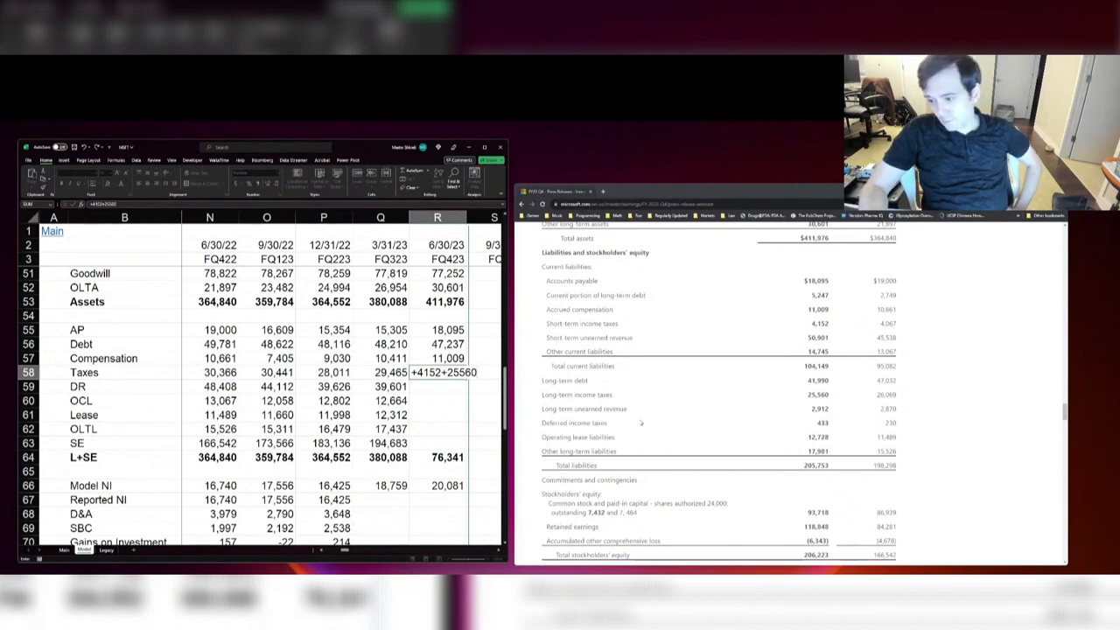
pyautogui.press('Return')
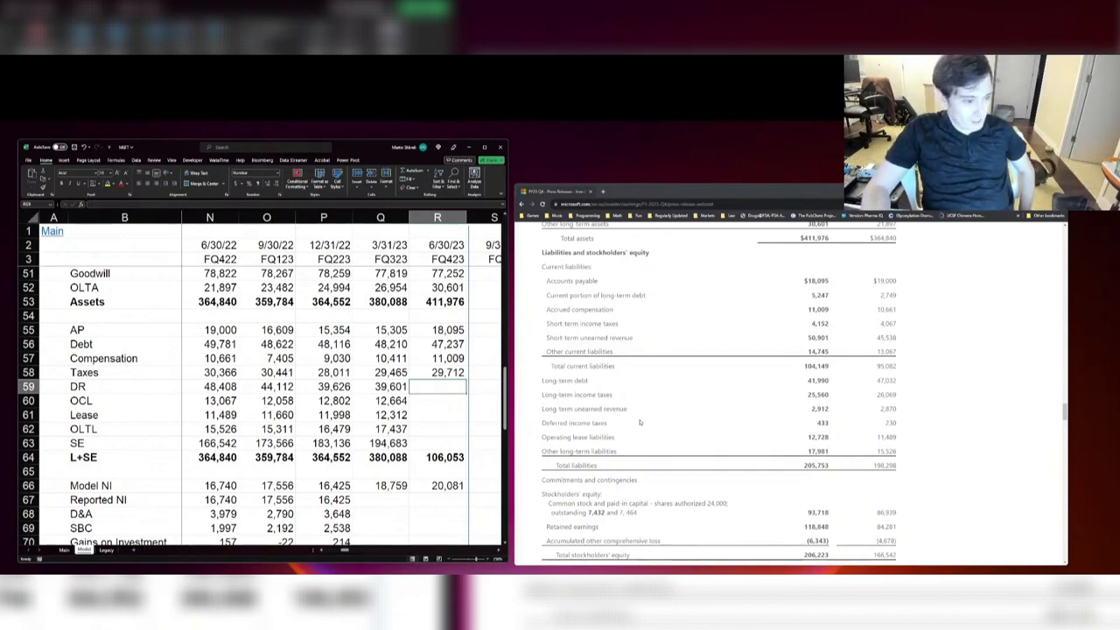
pyautogui.write('+29')
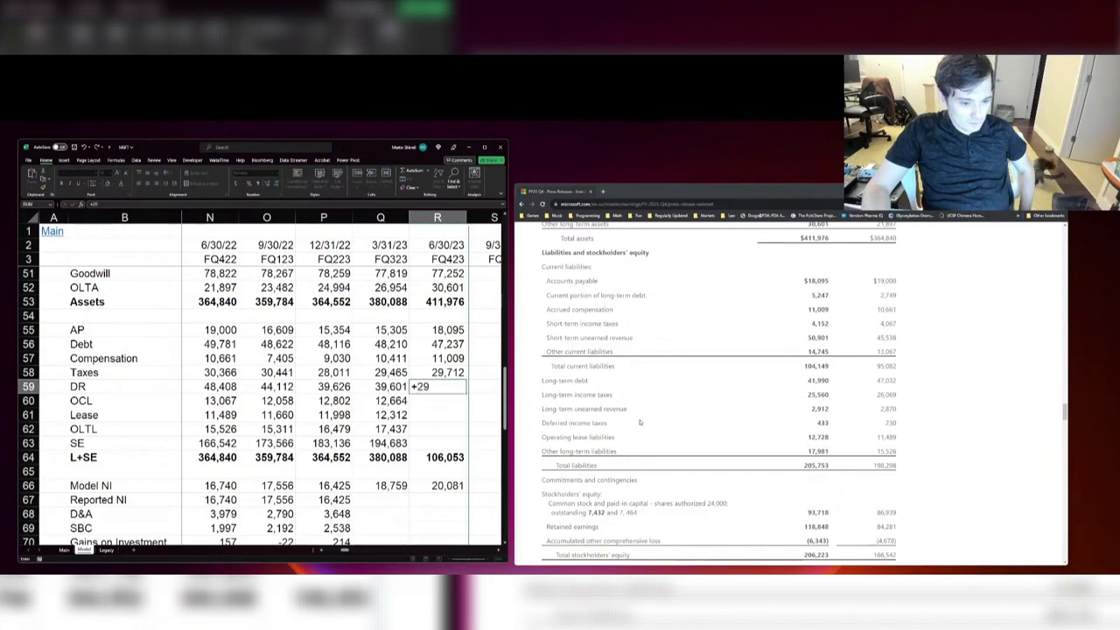
pyautogui.write('12+50')
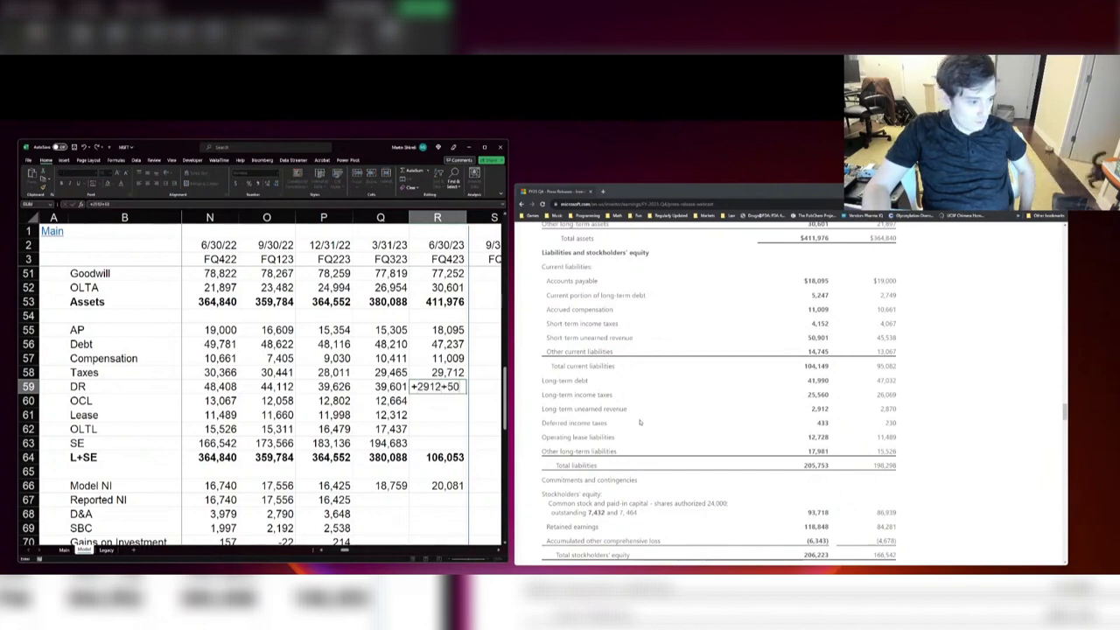
pyautogui.write('901')
pyautogui.press('Return')
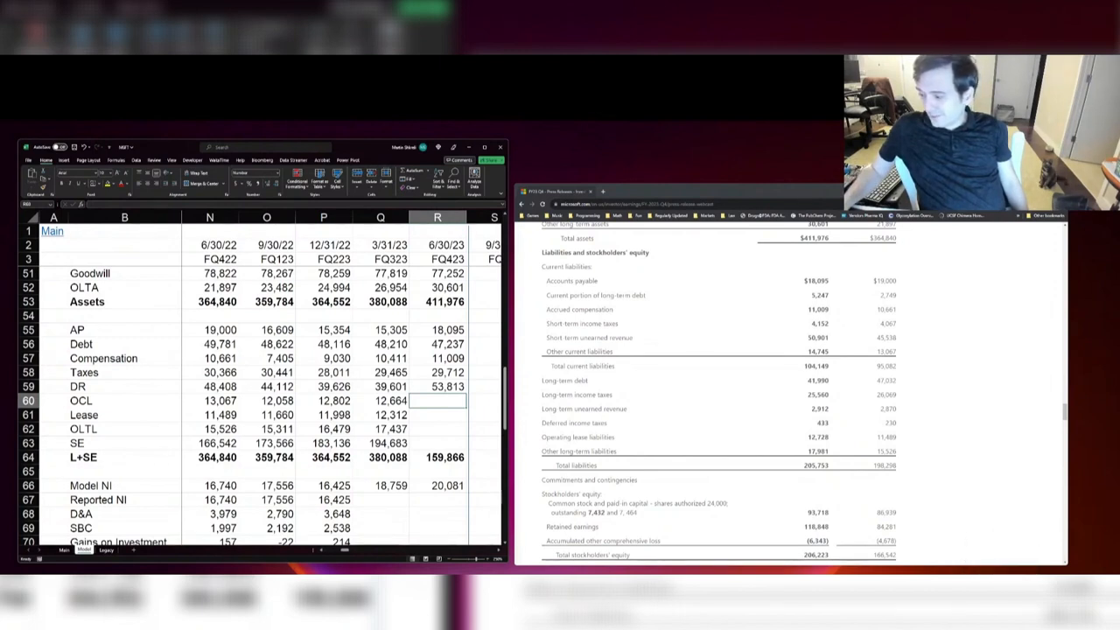
pyautogui.hotkey('alt', 'Tab')
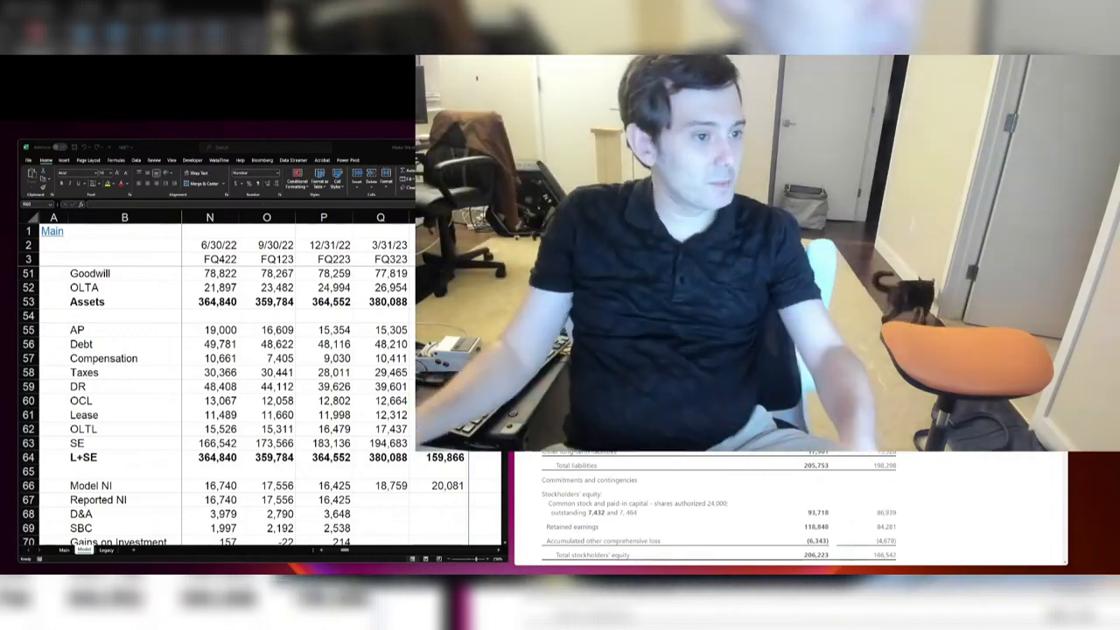
pyautogui.click(484, 401)
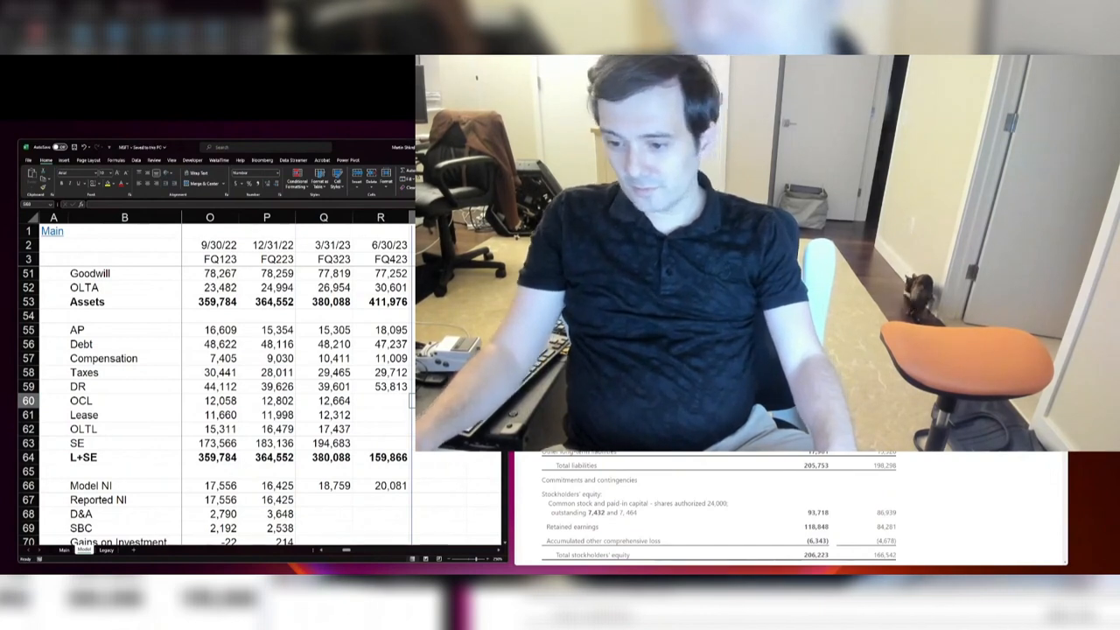
# Step: Set FQ423 SE to total stockholders' equity of 206,223 and OLTL to other long-term liabilities of 17,981
pyautogui.hotkey('alt', 'Tab')
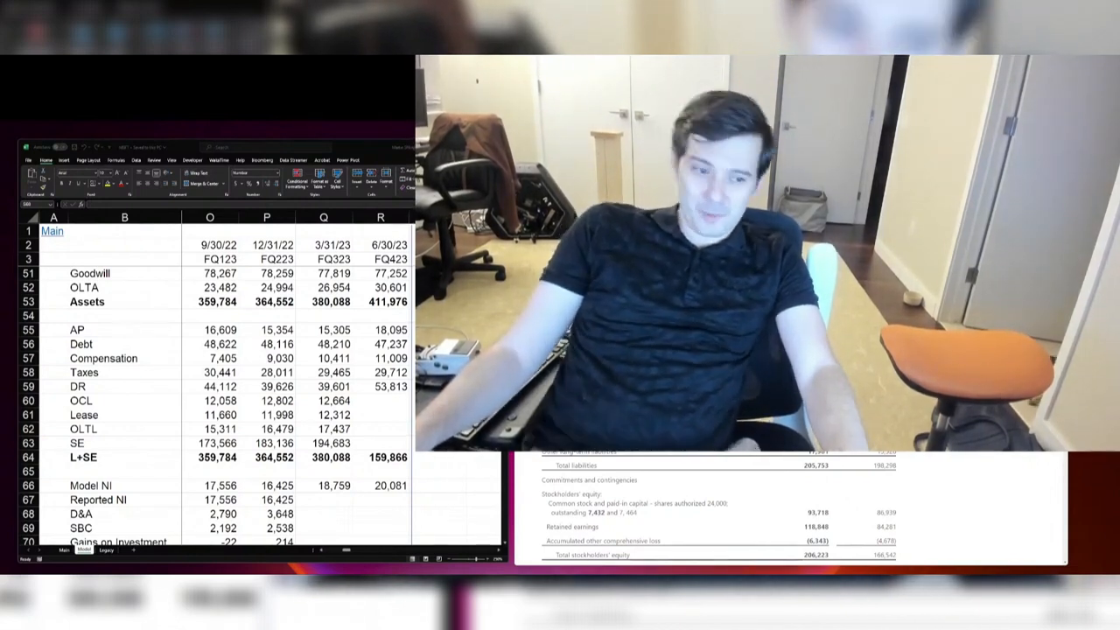
pyautogui.hotkey('alt', 'Tab')
pyautogui.press('Left')
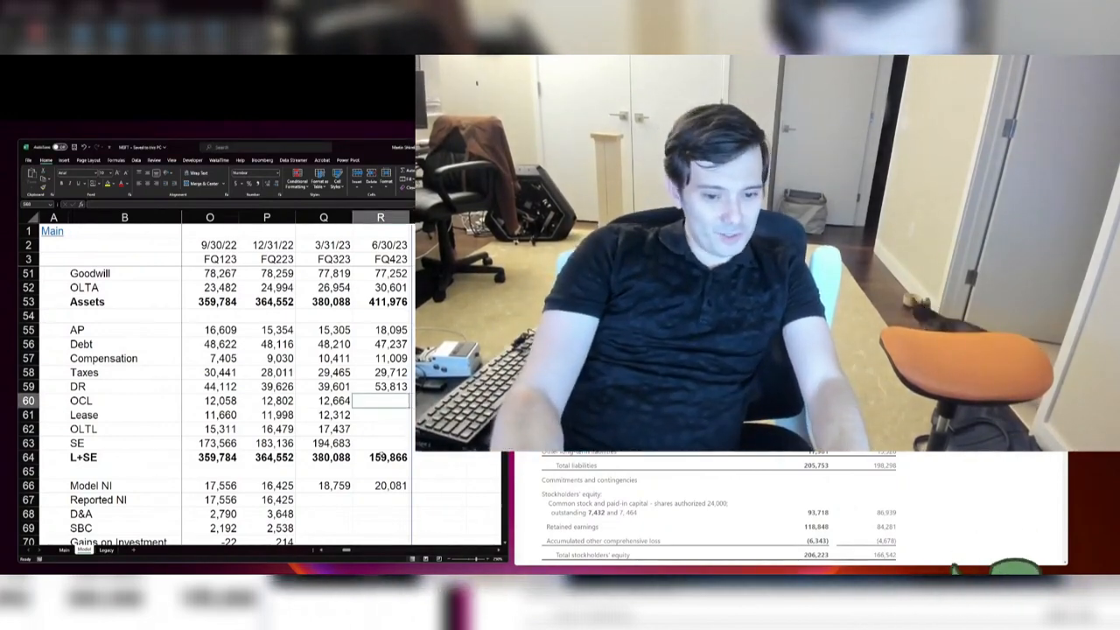
pyautogui.press('Down')
pyautogui.press('Down')
pyautogui.press('Down')
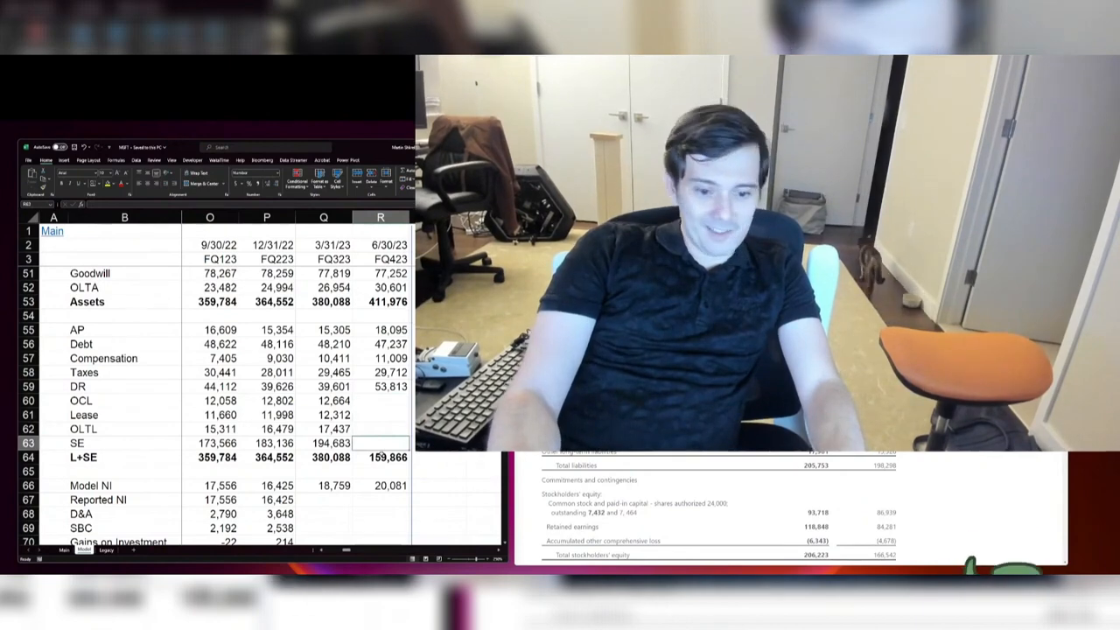
pyautogui.write('206223')
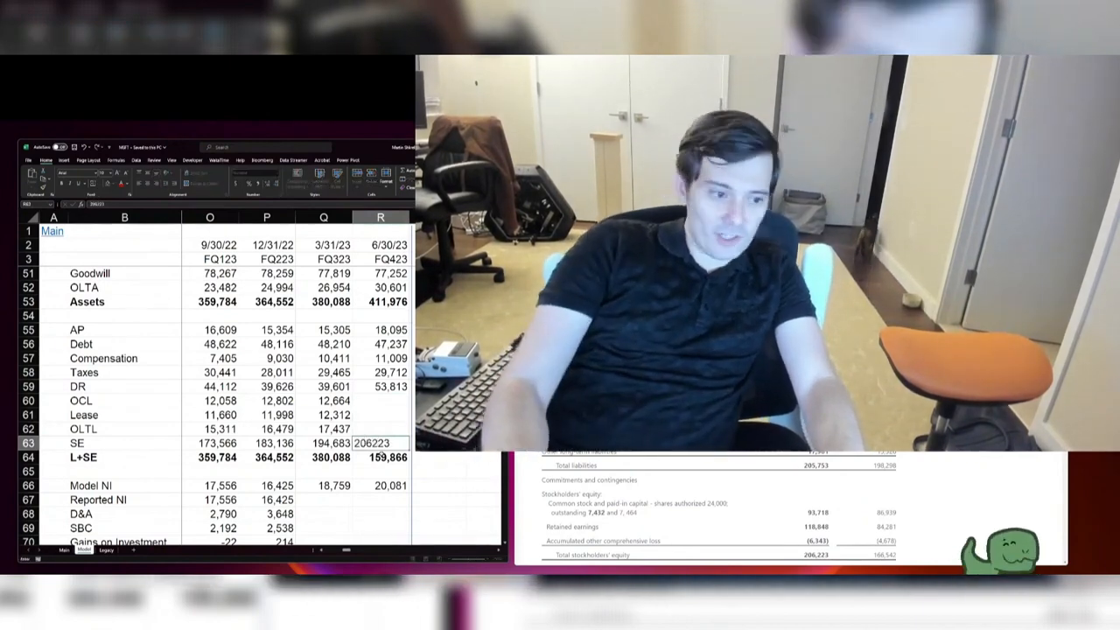
pyautogui.press('Up')
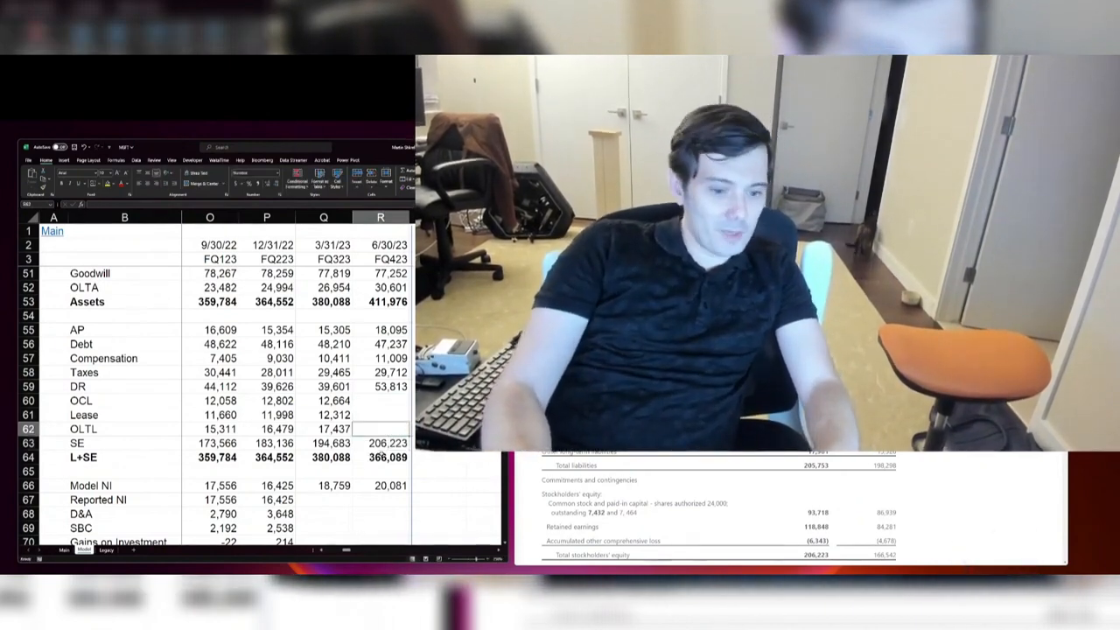
pyautogui.write('17981')
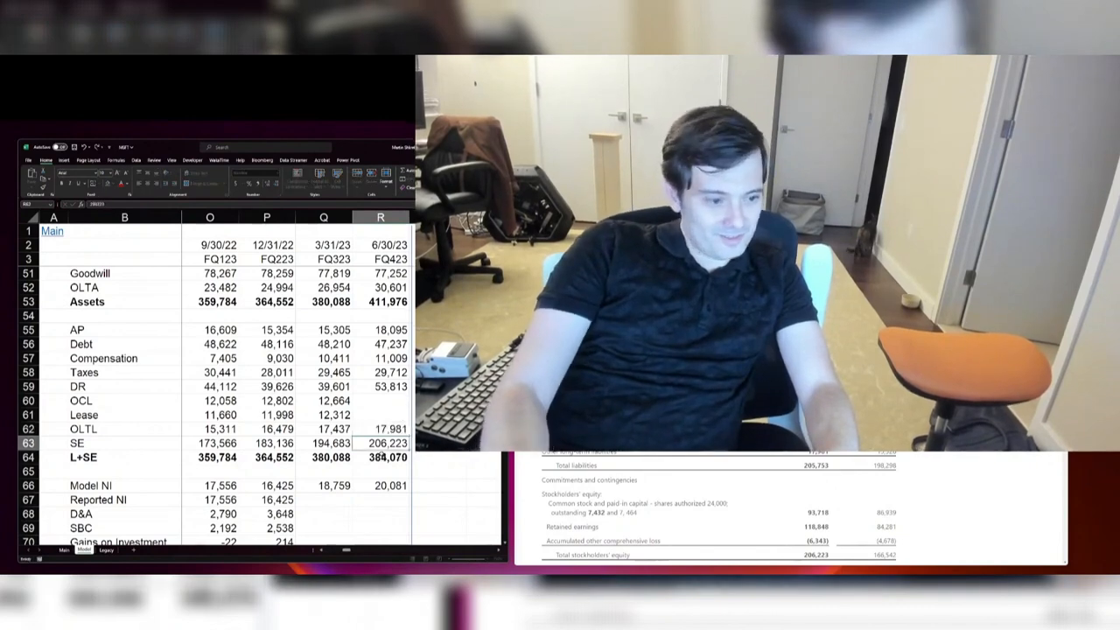
pyautogui.press('Up')
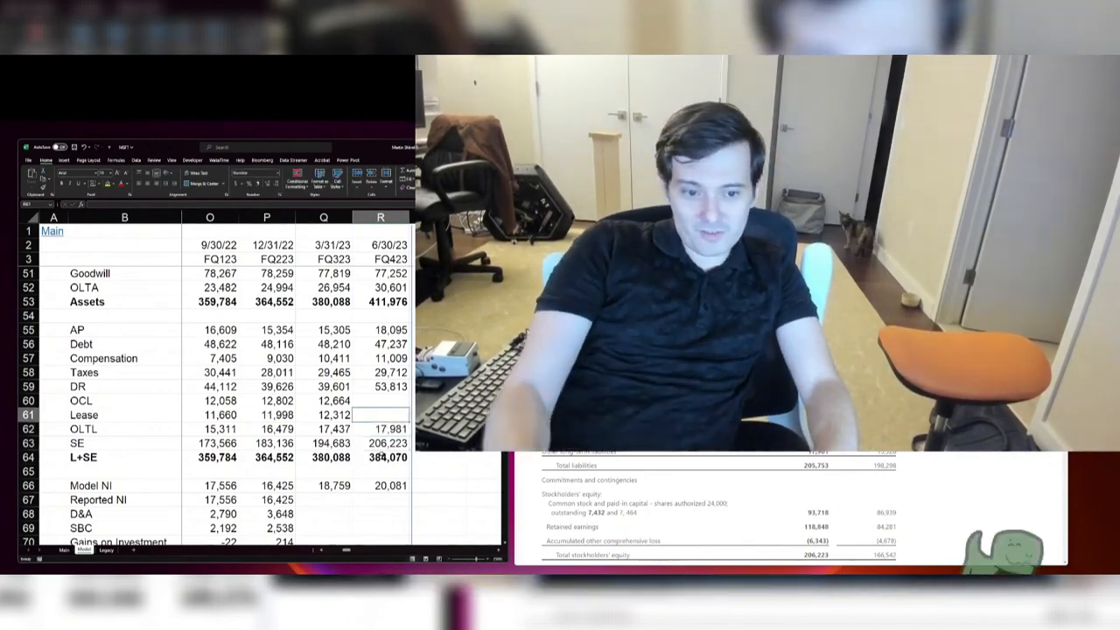
# Step: Set FQ423 liability-side Lease to 12,728 and OCL to 14,745
pyautogui.write('12728')
pyautogui.press('Up')
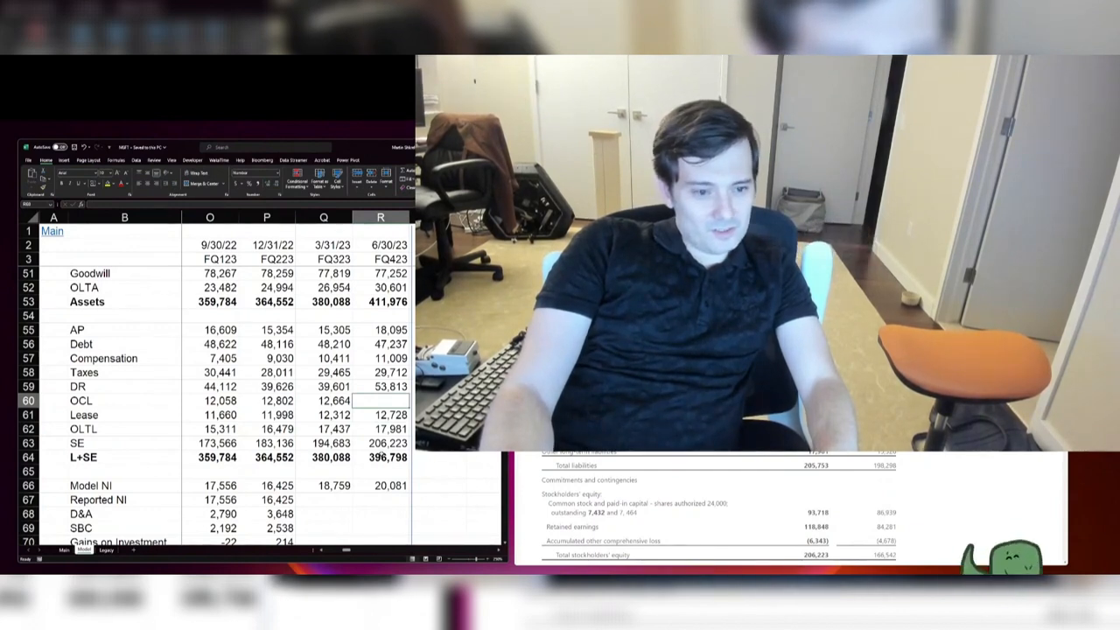
pyautogui.write('14745')
pyautogui.press('Return')
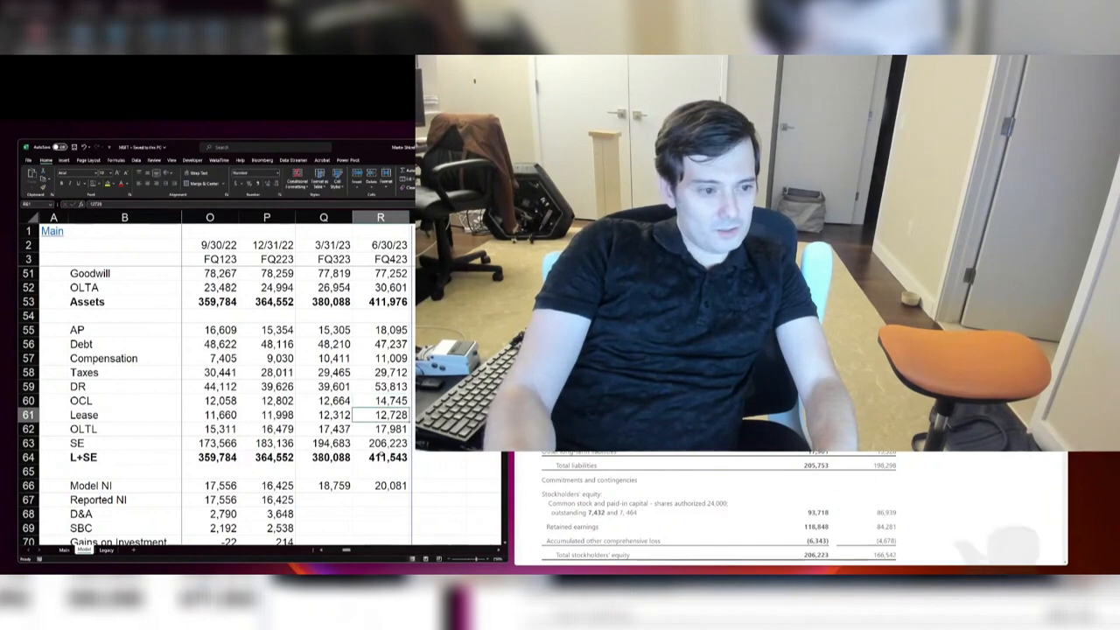
# Step: Extend the FQ423 Taxes formula by adding 433 to the existing short-term and long-term income taxes
pyautogui.press('Up')
pyautogui.press('Up')
pyautogui.press('Up')
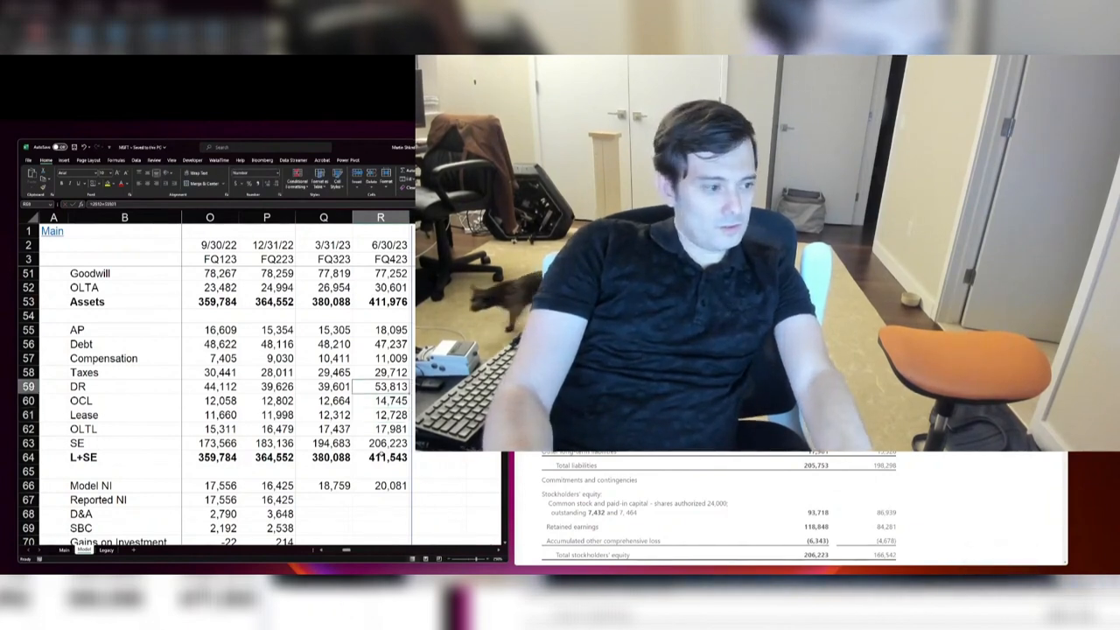
pyautogui.press('F2')
pyautogui.write('+43')
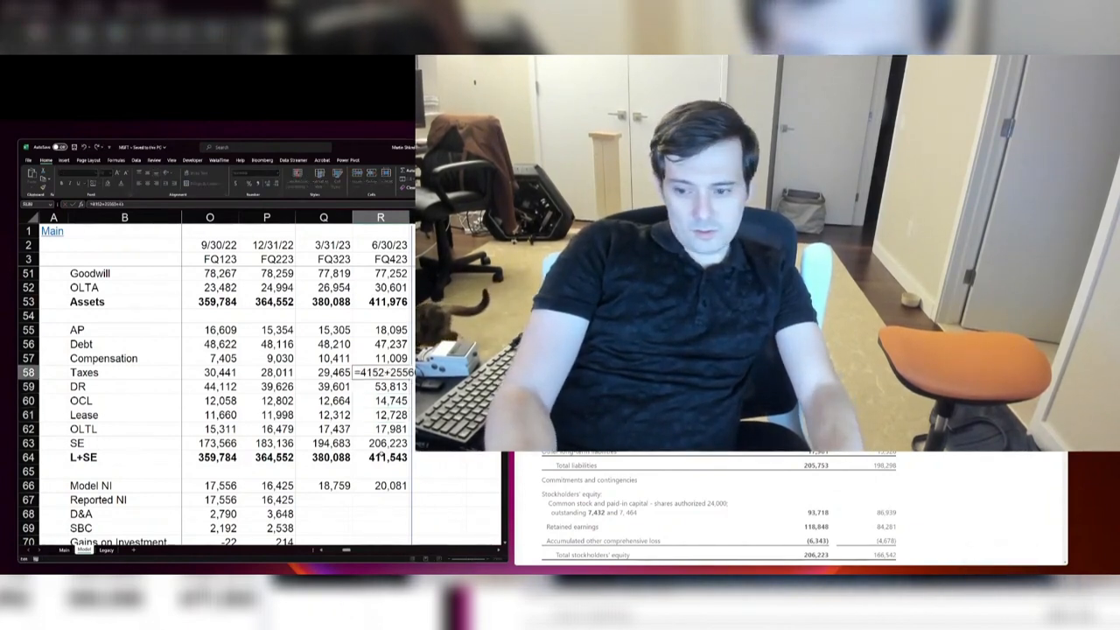
pyautogui.write('3')
pyautogui.press('Return')
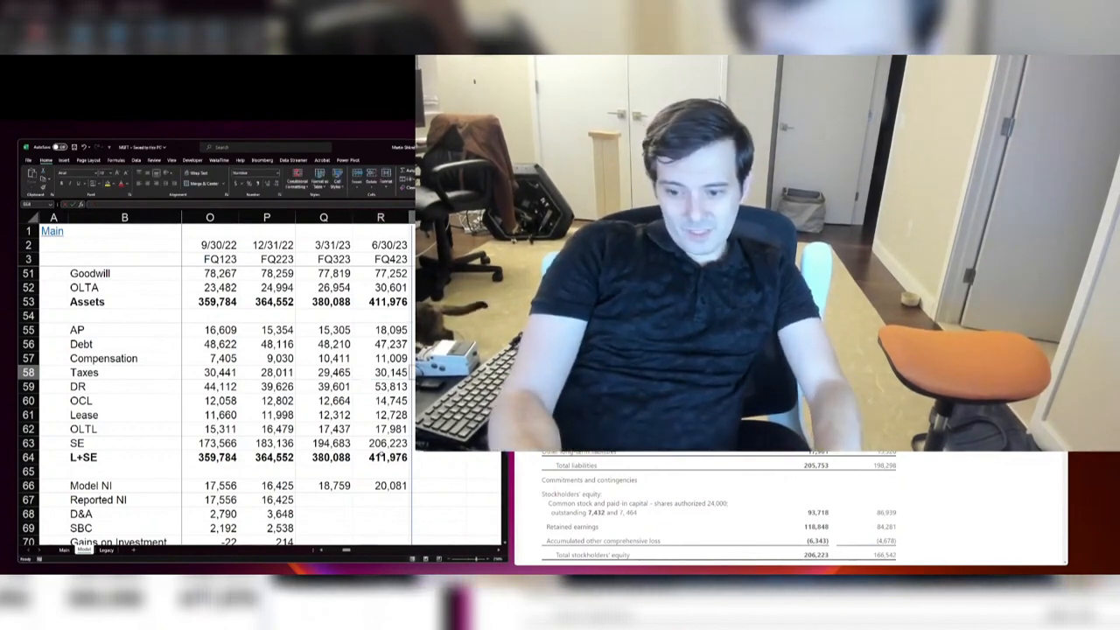
# Step: Compare the FQ423 Assets and L+SE totals and look over the cash flow rows below the balance sheet
pyautogui.hotkey('ctrl', 'Down')
pyautogui.hotkey('ctrl', 'Up')
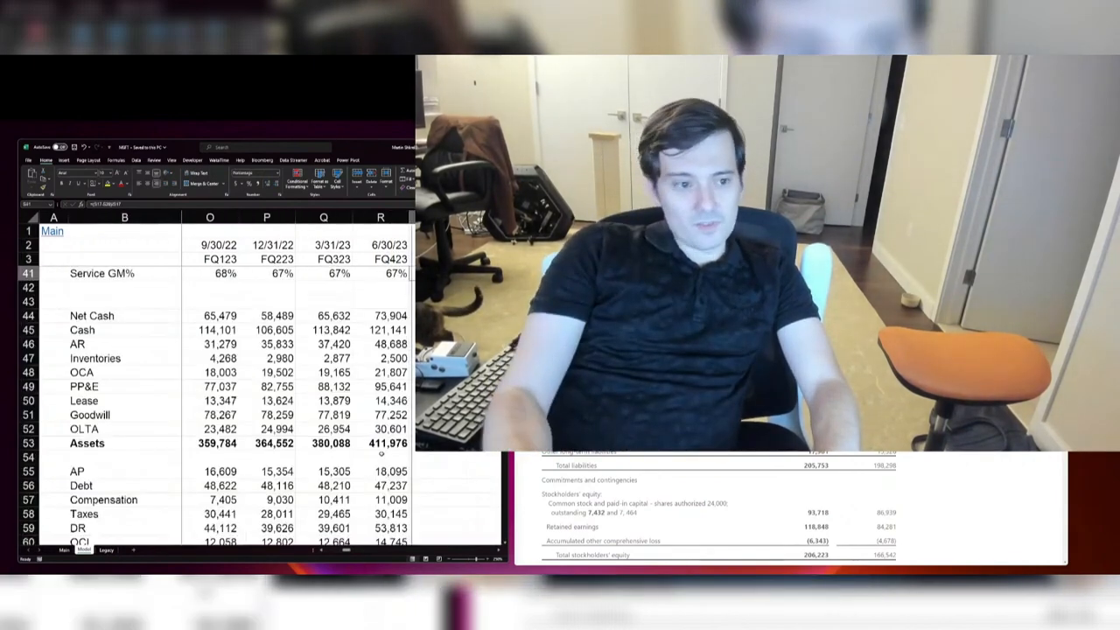
pyautogui.scroll(-3, 381, 453)
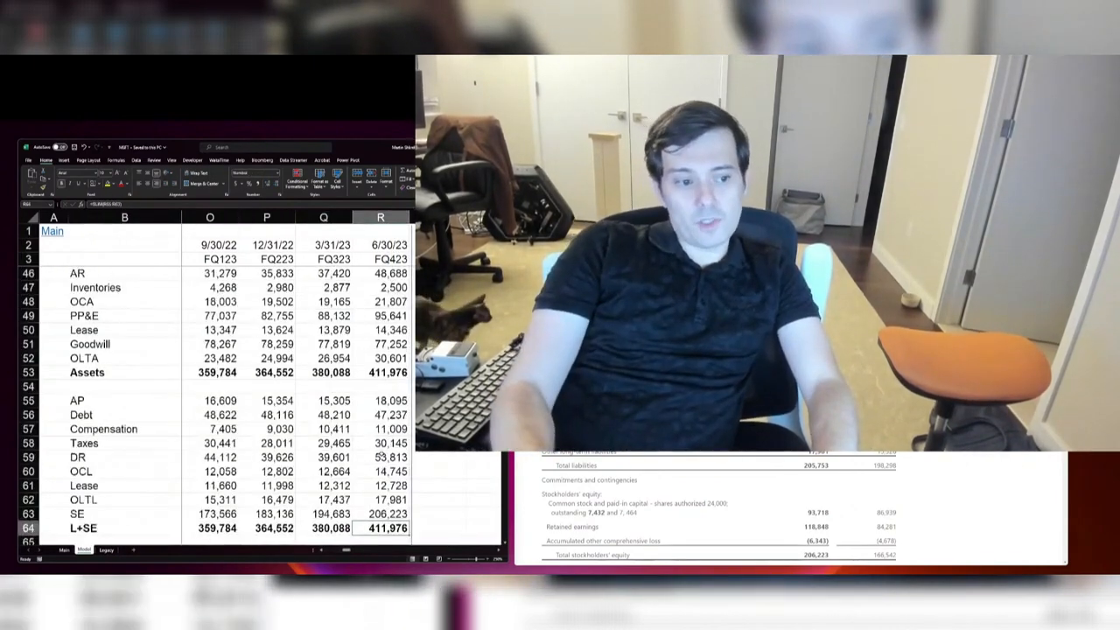
pyautogui.press('Down')
pyautogui.press('Down')
pyautogui.press('Down')
pyautogui.press('Down')
pyautogui.press('Down')
pyautogui.press('Down')
pyautogui.press('Down')
pyautogui.press('Down')
pyautogui.press('Down')
pyautogui.press('Down')
pyautogui.press('Down')
pyautogui.press('Down')
pyautogui.press('Down')
pyautogui.press('Down')
pyautogui.press('Down')
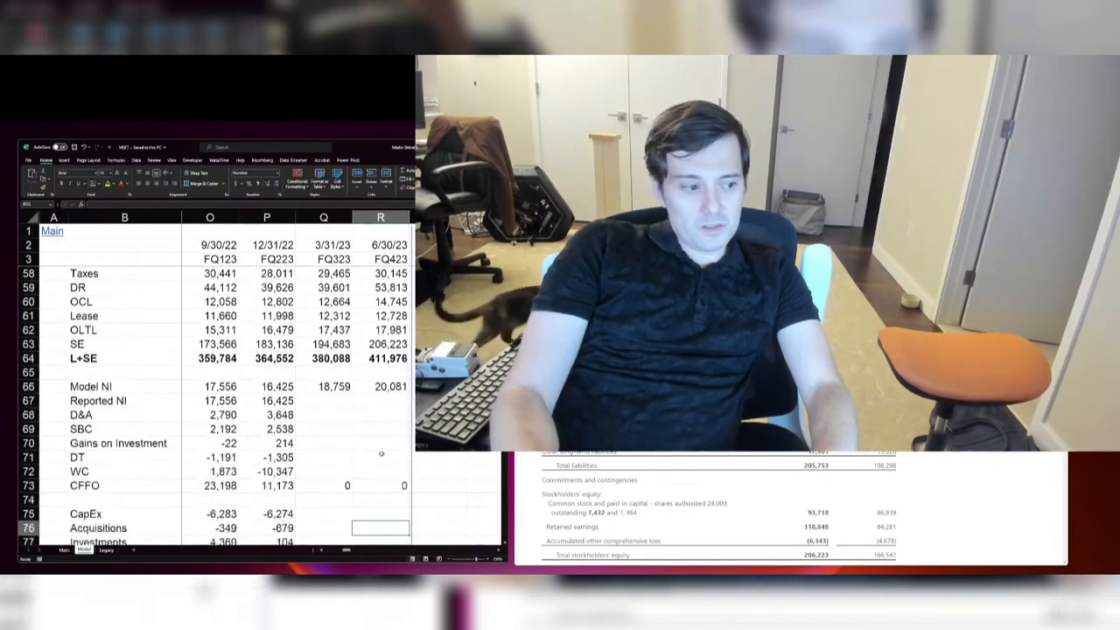
pyautogui.hotkey('ctrl', 'Up')
pyautogui.press('Left')
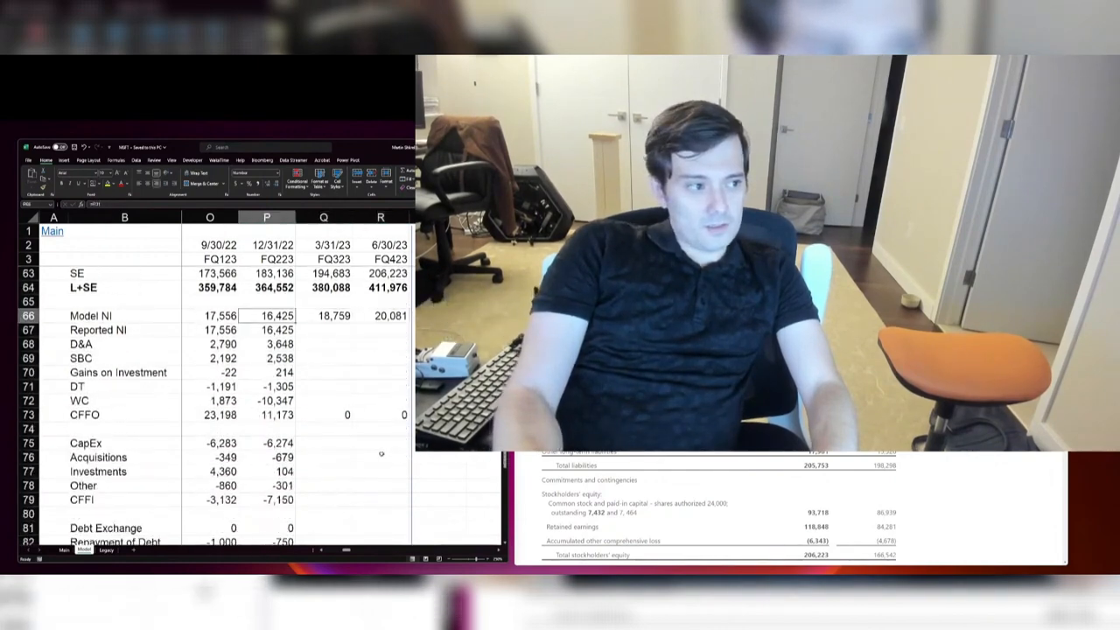
pyautogui.press('Up')
pyautogui.press('Up')
pyautogui.press('Up')
pyautogui.press('Up')
pyautogui.press('Up')
pyautogui.press('Up')
pyautogui.press('Up')
pyautogui.press('Up')
pyautogui.press('Up')
pyautogui.press('Up')
pyautogui.press('Up')
pyautogui.press('Up')
pyautogui.press('Up')
pyautogui.press('Up')
pyautogui.press('Up')
pyautogui.press('Up')
pyautogui.press('Up')
pyautogui.press('Up')
pyautogui.press('Up')
pyautogui.press('Up')
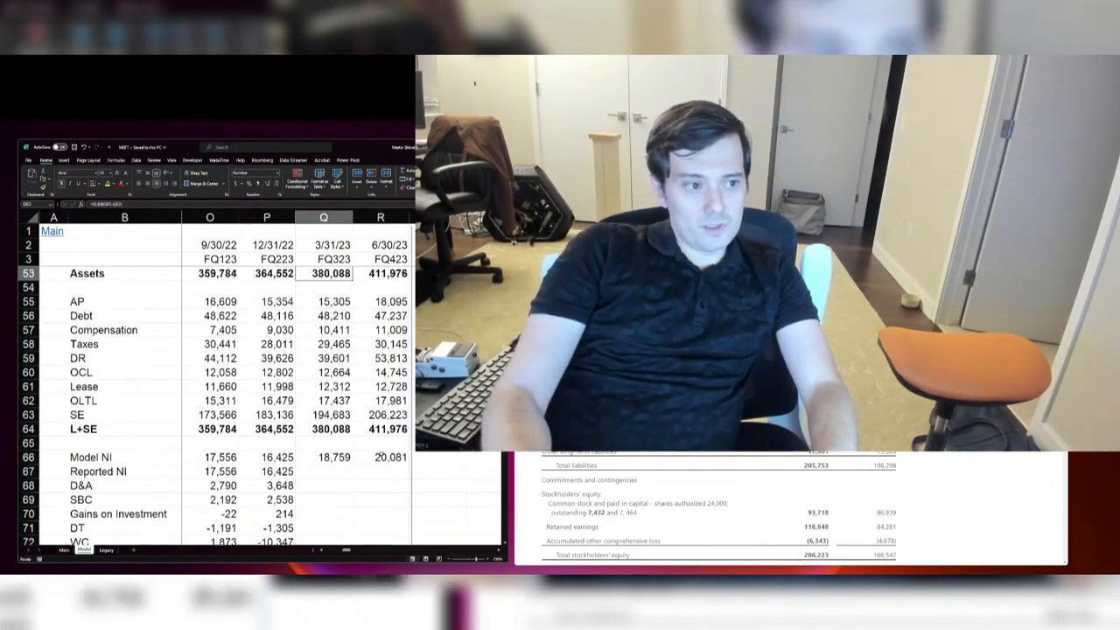
# Step: Review the income statement and the revenue growth rows for FQ323, FQ423 and the following quarter
pyautogui.press('Up')
pyautogui.press('Up')
pyautogui.press('Up')
pyautogui.press('Up')
pyautogui.press('Up')
pyautogui.press('Up')
pyautogui.press('Up')
pyautogui.press('Up')
pyautogui.press('Up')
pyautogui.press('Up')
pyautogui.press('Up')
pyautogui.press('Up')
pyautogui.press('Up')
pyautogui.press('Up')
pyautogui.press('Up')
pyautogui.press('Up')
pyautogui.press('Up')
pyautogui.press('Up')
pyautogui.press('Up')
pyautogui.press('Up')
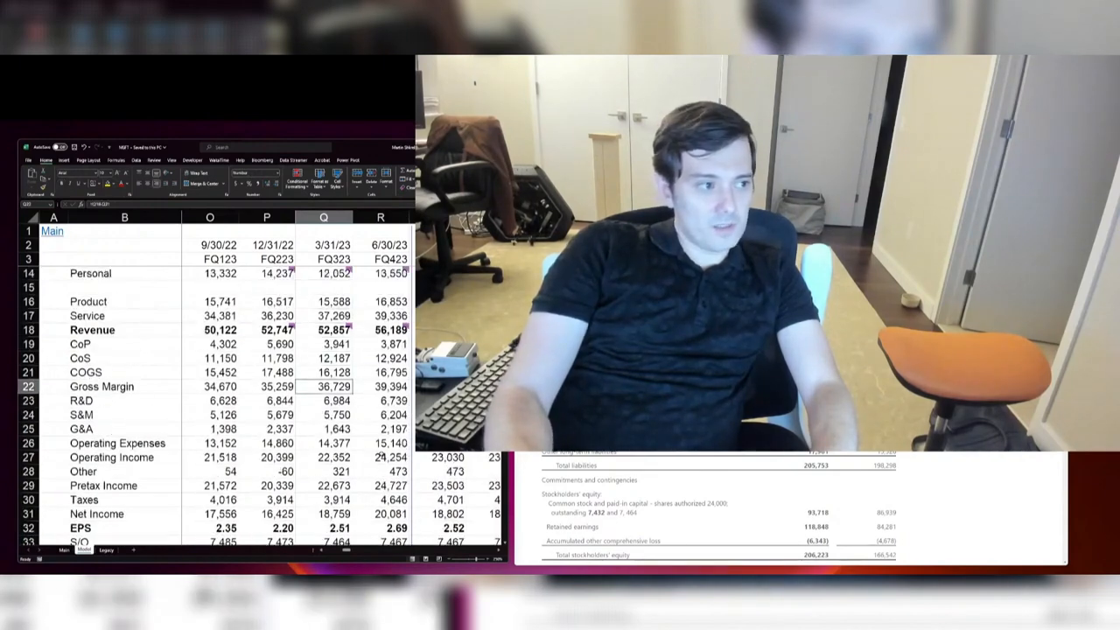
pyautogui.press('Down')
pyautogui.press('Down')
pyautogui.press('Down')
pyautogui.press('Down')
pyautogui.press('Right')
pyautogui.press('Right')
pyautogui.press('Down')
pyautogui.press('Down')
pyautogui.press('Down')
pyautogui.press('Down')
pyautogui.press('Down')
pyautogui.press('Down')
pyautogui.press('Down')
pyautogui.press('Down')
pyautogui.press('Down')
pyautogui.press('Down')
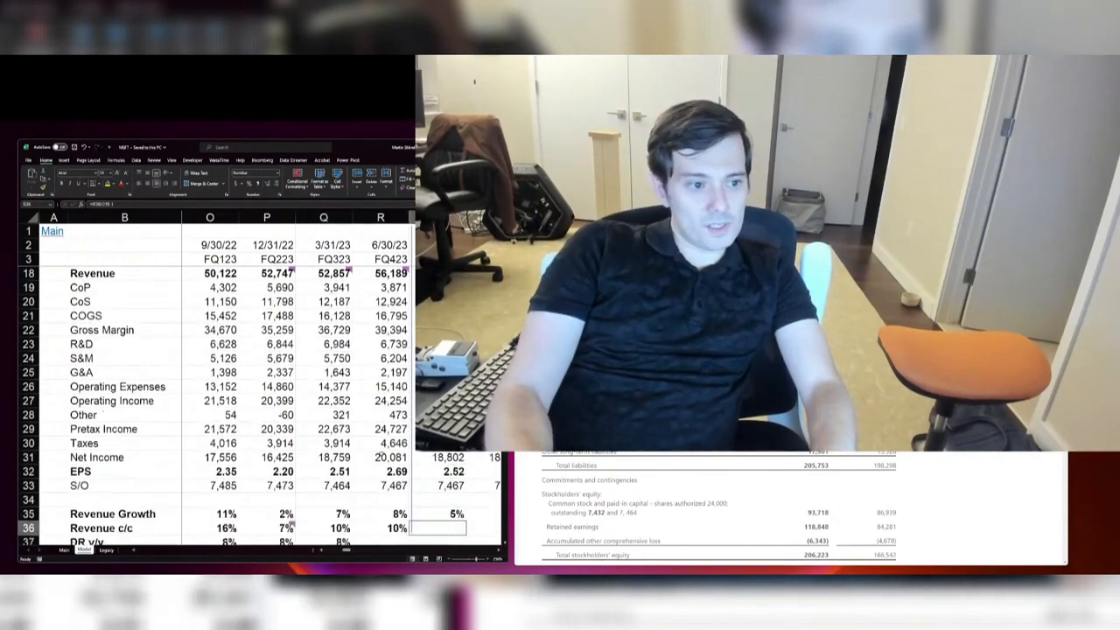
pyautogui.press('Down')
pyautogui.press('Down')
pyautogui.press('Down')
pyautogui.press('Down')
pyautogui.press('Down')
pyautogui.press('Down')
pyautogui.press('Down')
pyautogui.press('Down')
pyautogui.press('Down')
pyautogui.press('Down')
pyautogui.press('Down')
pyautogui.press('Down')
pyautogui.press('Down')
pyautogui.press('Down')
pyautogui.press('Down')
pyautogui.press('Down')
pyautogui.press('Down')
pyautogui.press('Down')
pyautogui.press('Down')
pyautogui.press('Down')
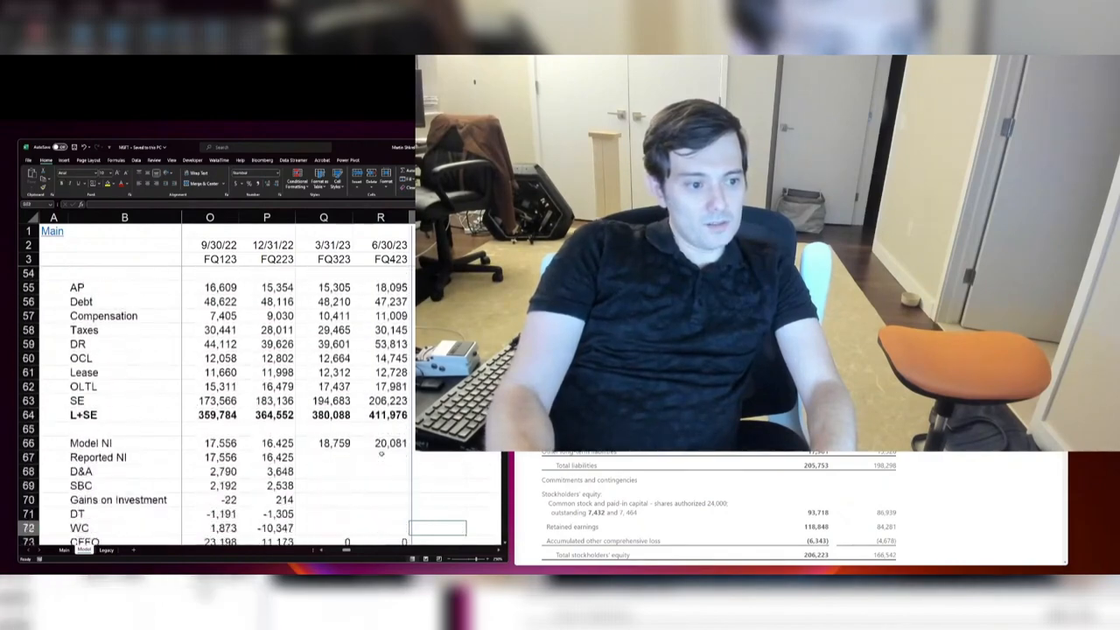
pyautogui.press('Down')
pyautogui.press('Down')
pyautogui.press('Left')
pyautogui.press('pageup')
pyautogui.press('pageup')
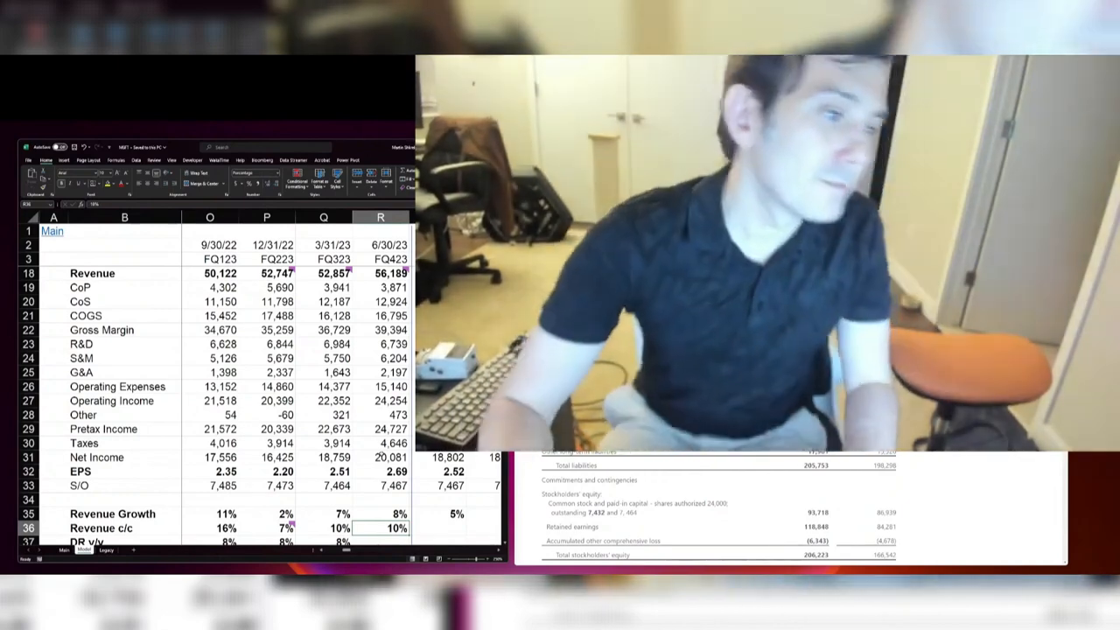
# Step: Review the FQ423 column across the balance sheet, margin rows and segment revenue figures
pyautogui.press('pagedown')
pyautogui.hotkey('ctrl', 'Down')
pyautogui.hotkey('ctrl', 'Down')
pyautogui.hotkey('ctrl', 'Up')
pyautogui.hotkey('ctrl', 'Up')
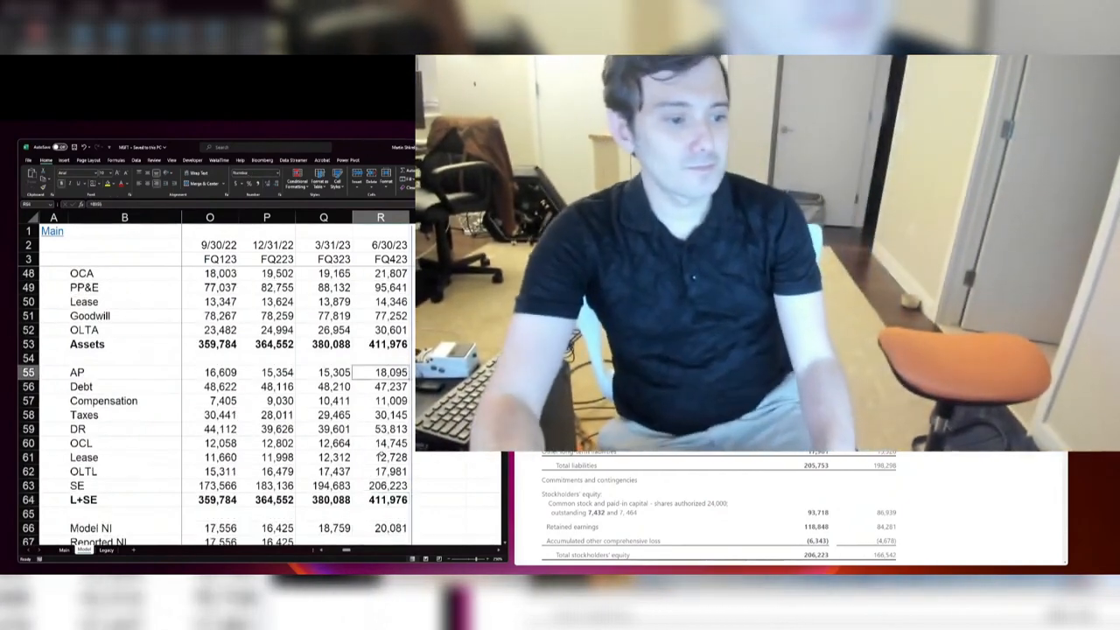
pyautogui.press('Up')
pyautogui.press('Up')
pyautogui.press('Up')
pyautogui.press('Up')
pyautogui.press('Up')
pyautogui.press('Up')
pyautogui.press('Up')
pyautogui.press('Up')
pyautogui.press('Up')
pyautogui.press('Up')
pyautogui.press('Up')
pyautogui.press('Up')
pyautogui.press('Up')
pyautogui.press('Up')
pyautogui.press('Up')
pyautogui.press('Up')
pyautogui.press('Up')
pyautogui.press('Up')
pyautogui.press('Up')
pyautogui.press('Up')
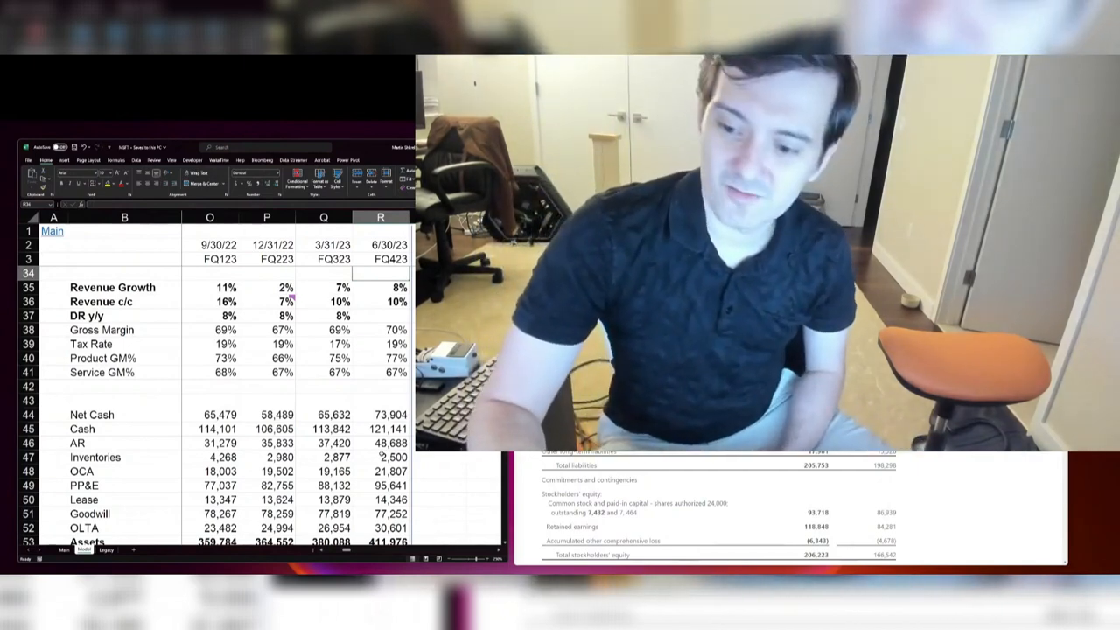
pyautogui.press('Up')
pyautogui.press('Up')
pyautogui.press('Up')
pyautogui.press('Up')
pyautogui.press('Up')
pyautogui.press('Up')
pyautogui.press('Up')
pyautogui.press('Up')
pyautogui.press('Up')
pyautogui.press('Up')
pyautogui.press('Up')
pyautogui.press('Up')
pyautogui.press('Up')
pyautogui.press('Up')
pyautogui.press('Up')
pyautogui.press('Up')
pyautogui.press('Up')
pyautogui.press('Up')
pyautogui.press('Up')
pyautogui.press('Up')
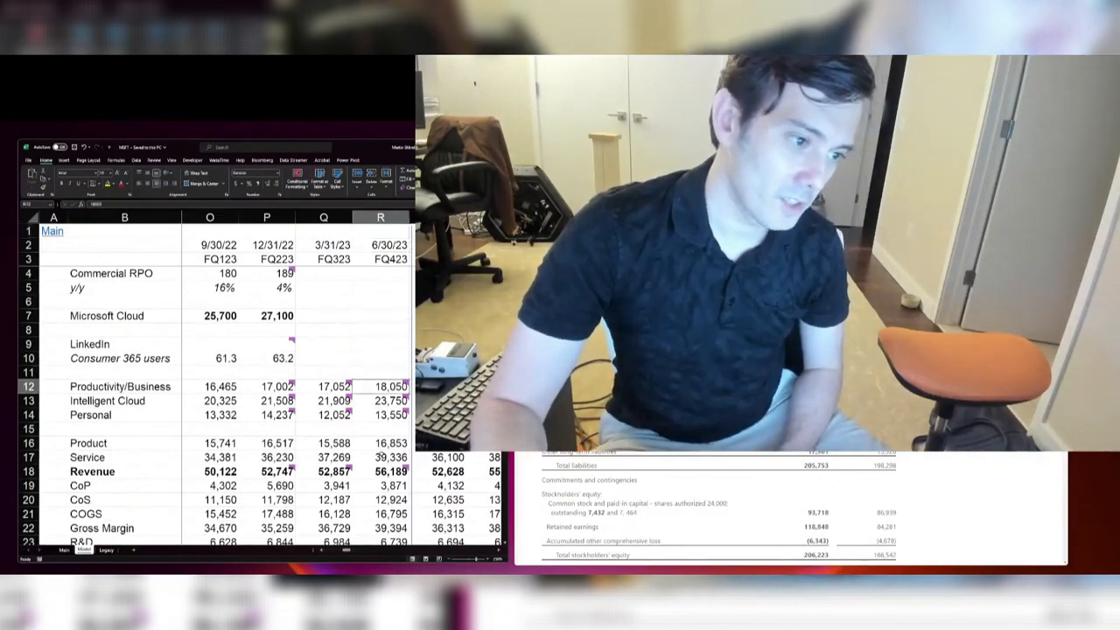
pyautogui.press('Down')
pyautogui.press('Down')
pyautogui.press('Down')
pyautogui.press('Down')
pyautogui.press('Down')
pyautogui.press('Down')
pyautogui.press('Down')
pyautogui.press('Down')
pyautogui.press('Down')
pyautogui.press('Down')
pyautogui.press('Down')
pyautogui.press('Down')
pyautogui.press('Down')
pyautogui.press('Down')
pyautogui.press('Down')
pyautogui.press('Down')
pyautogui.press('Down')
pyautogui.press('Down')
pyautogui.press('Down')
pyautogui.press('Down')
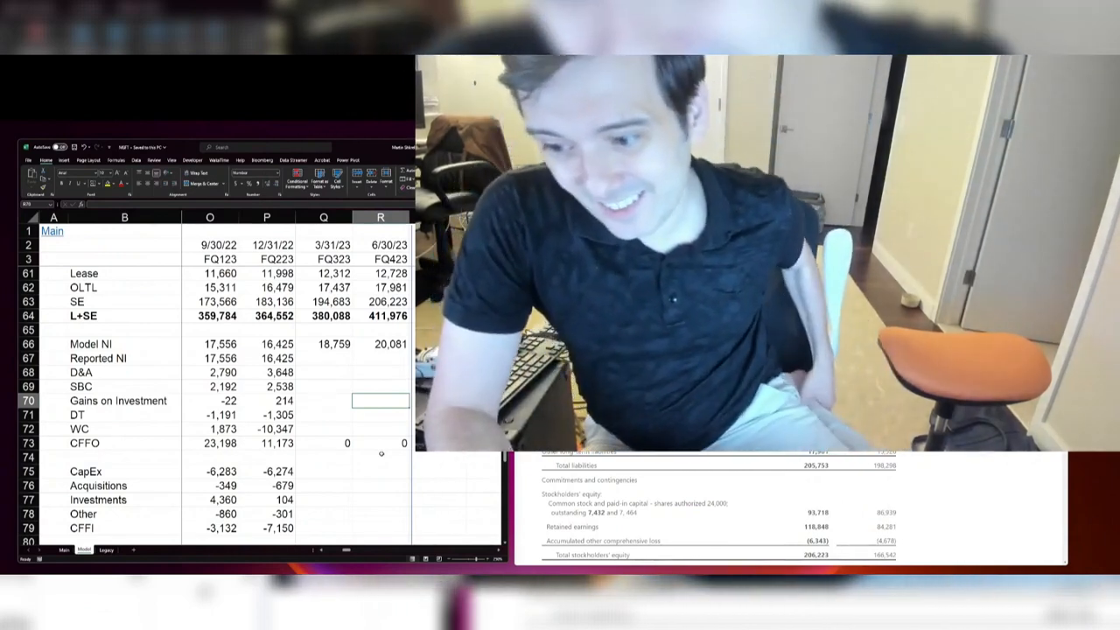
# Step: Find the cash flow statement in the press release, enter 20081 as FQ423 Reported NI, and save the workbook
pyautogui.hotkey('ctrl', 'Down')
pyautogui.hotkey('ctrl', 'Up')
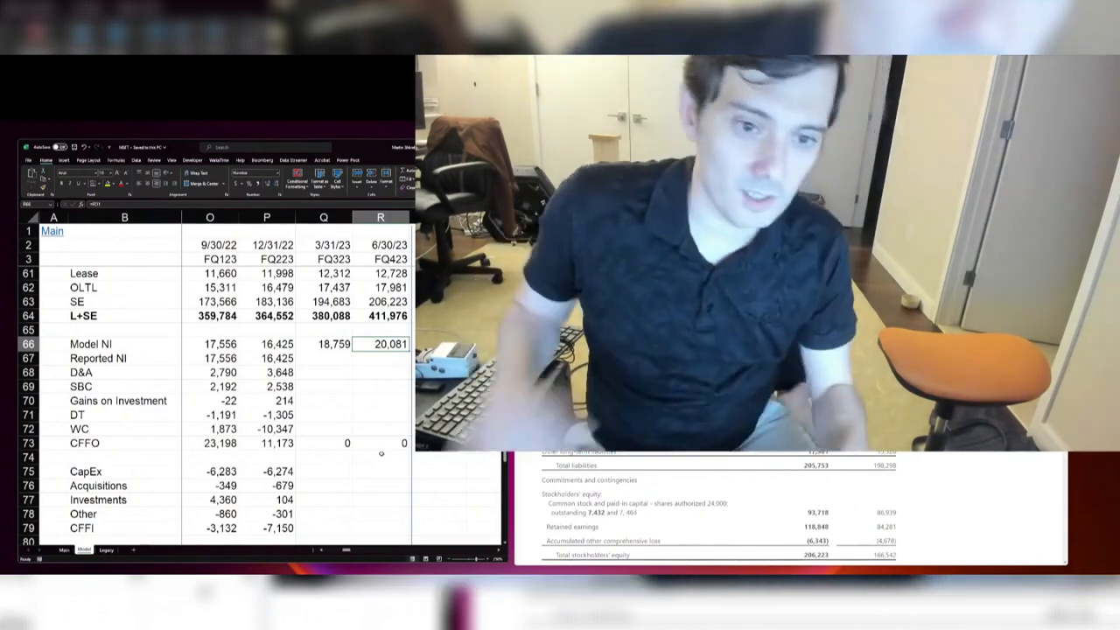
pyautogui.scroll(-5, 791, 507)
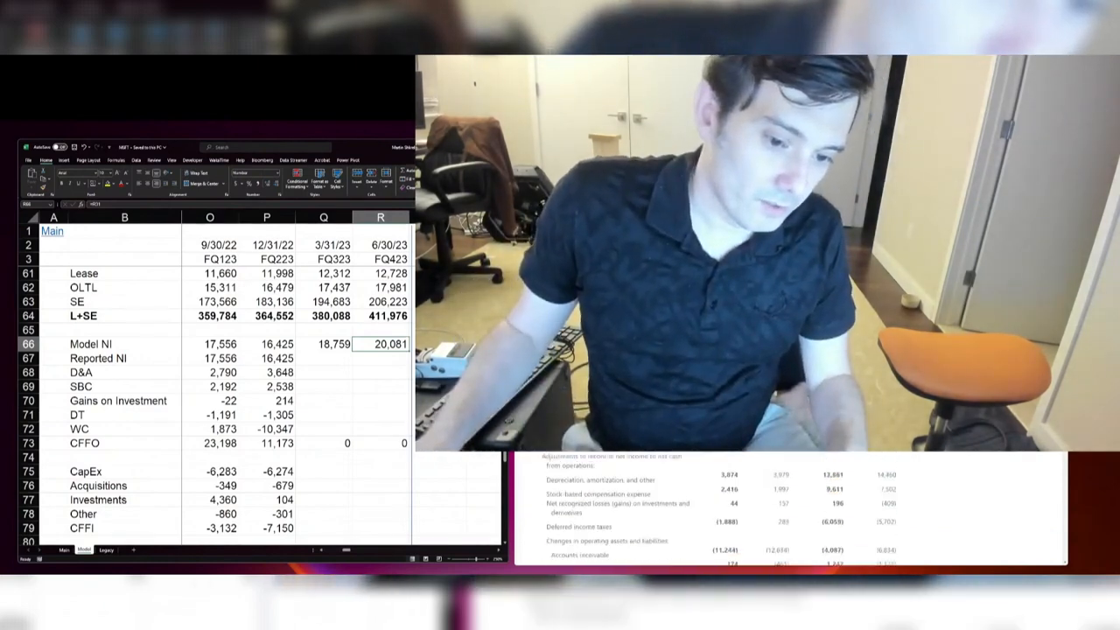
pyautogui.scroll(-4, 791, 507)
pyautogui.scroll(1, 791, 507)
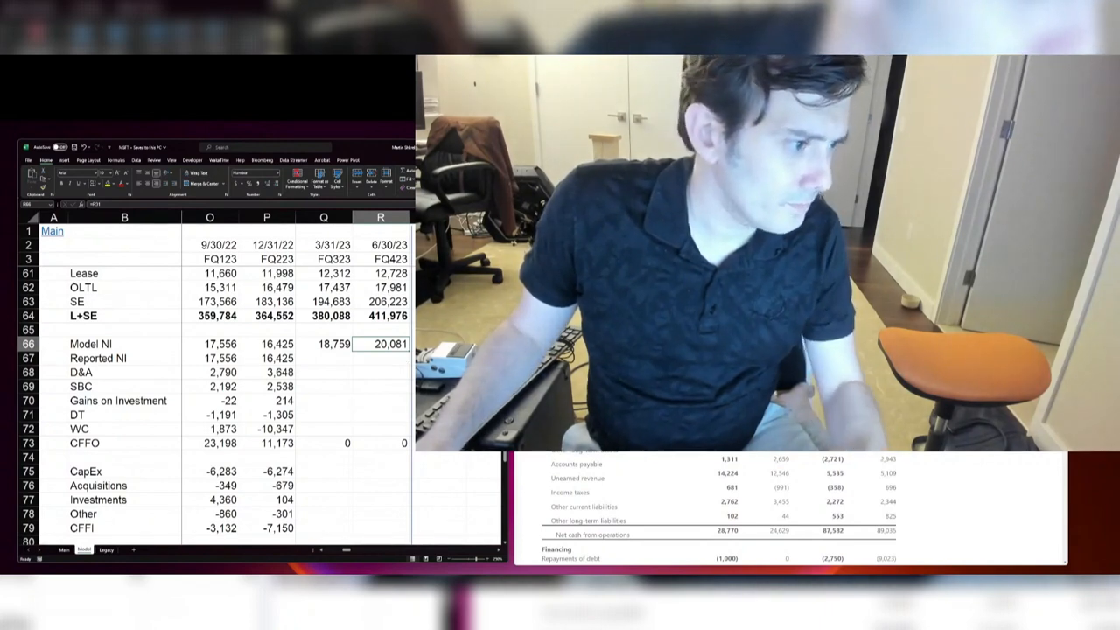
pyautogui.press('F2')
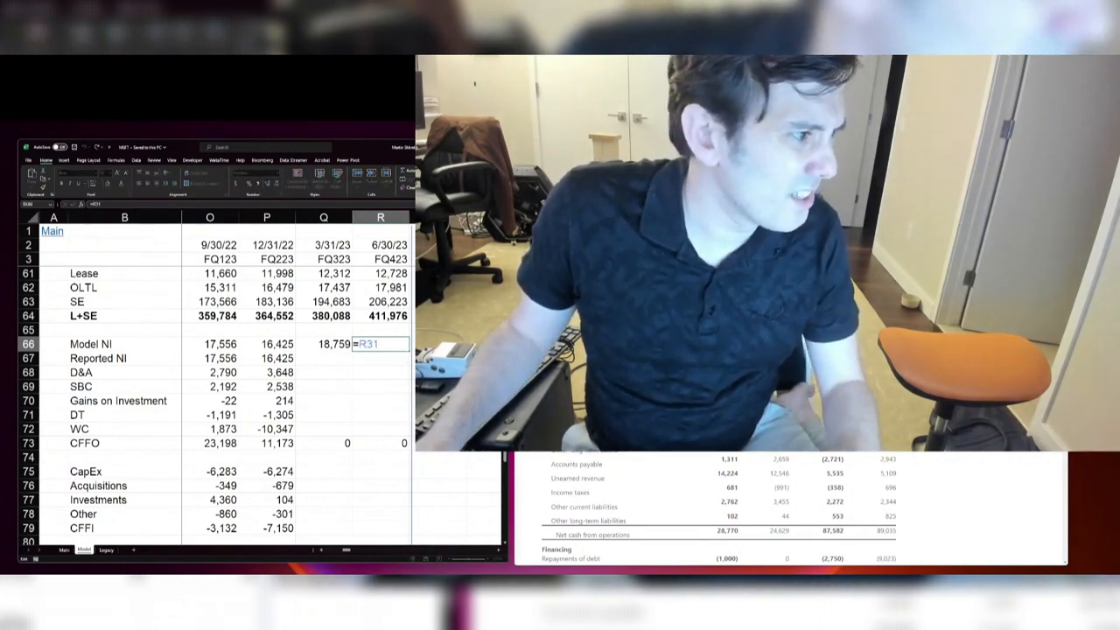
pyautogui.press('Escape')
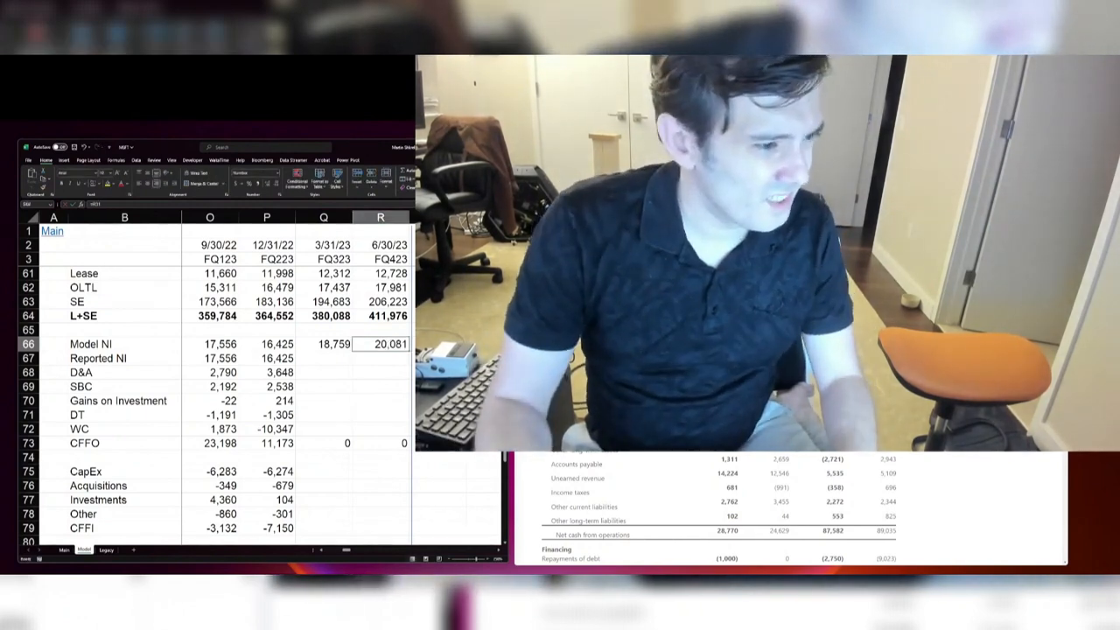
pyautogui.press('Down')
pyautogui.write('20081')
pyautogui.press('Return')
pyautogui.hotkey('ctrl', 's')
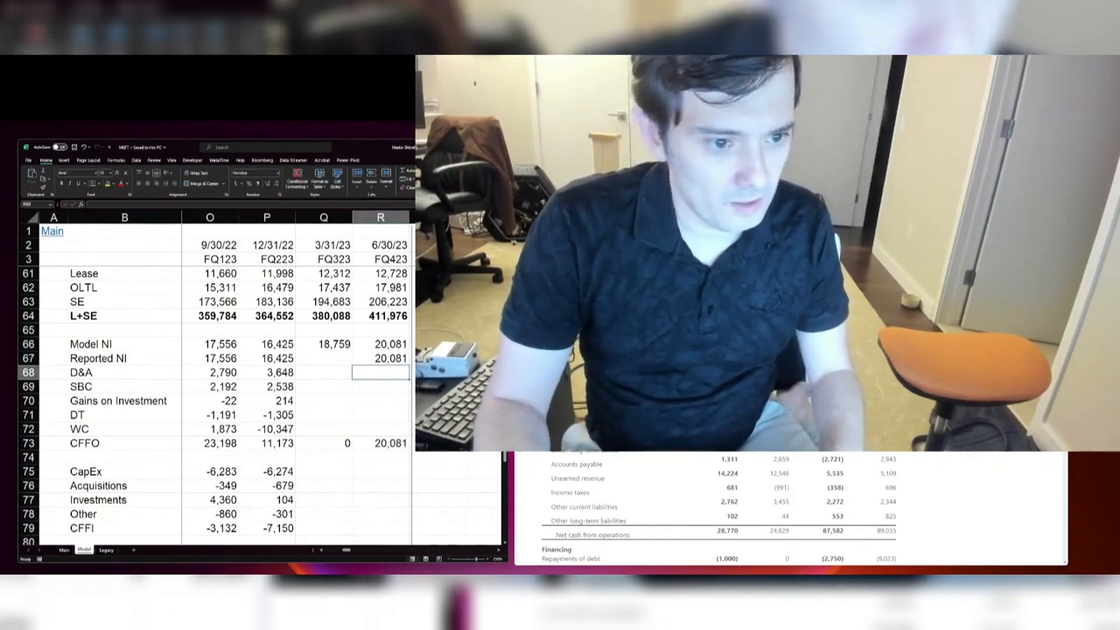
# Step: Set FQ423 D&A to 3,874 and SBC to 2,416 from the press release cash flow statement
pyautogui.write('3874')
pyautogui.press('Return')
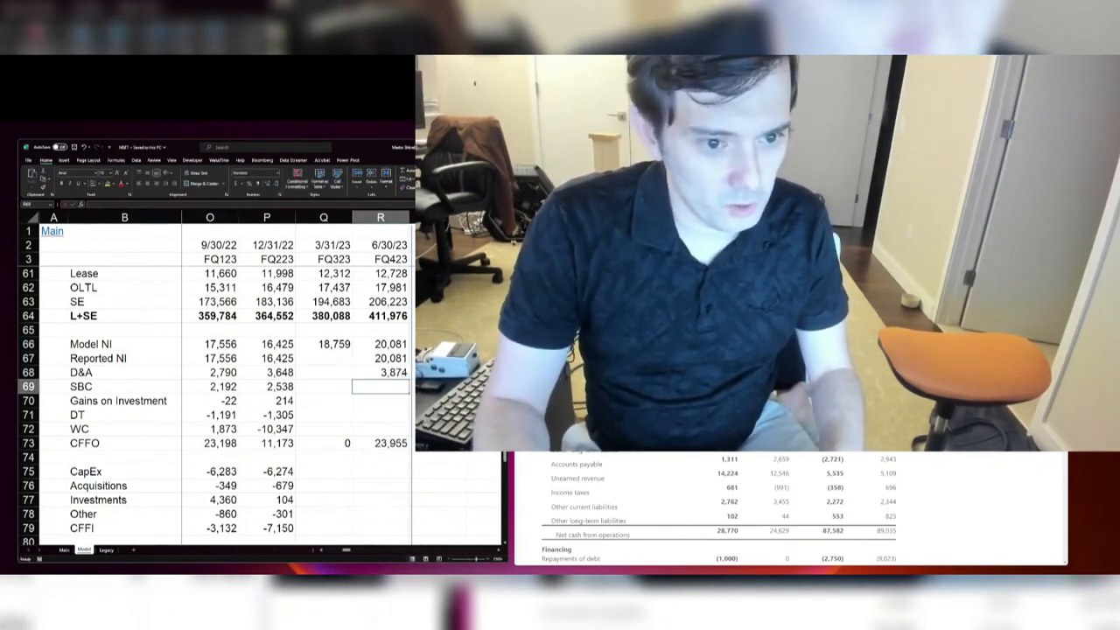
pyautogui.write('2416')
pyautogui.press('Return')
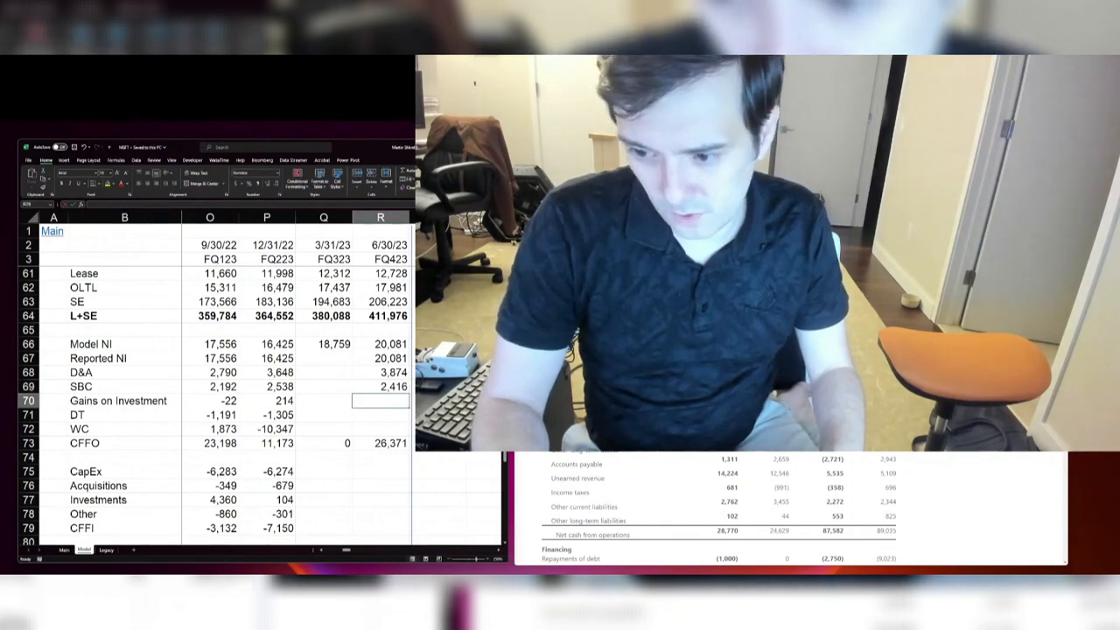
pyautogui.hotkey('ctrl', 'Down')
pyautogui.hotkey('ctrl', 'Down')
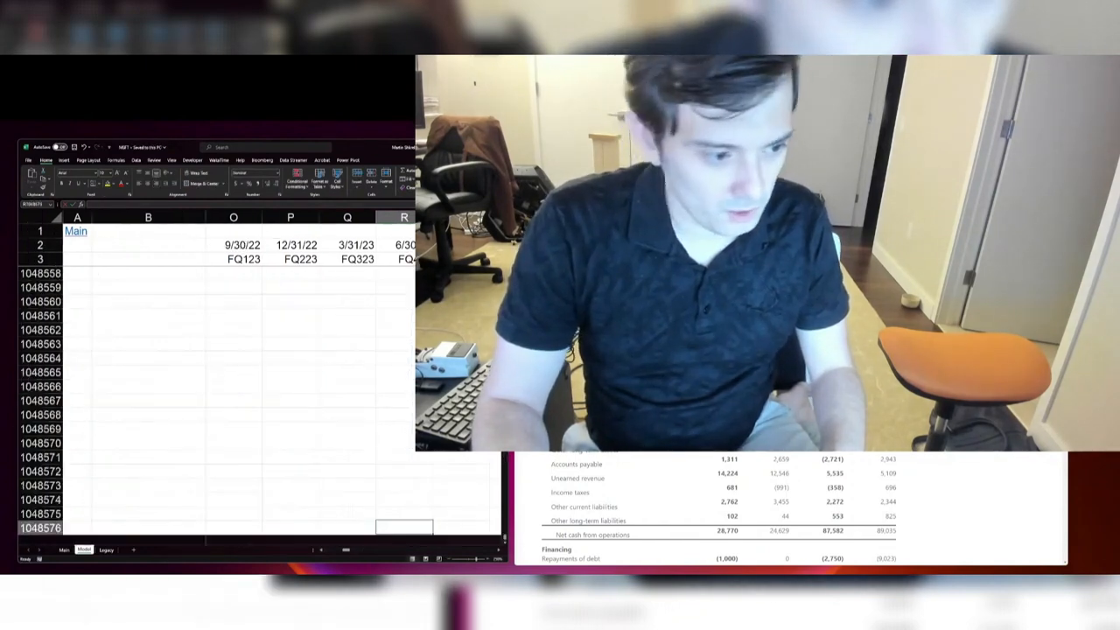
pyautogui.hotkey('ctrl', 'Up')
pyautogui.hotkey('ctrl', 'Up')
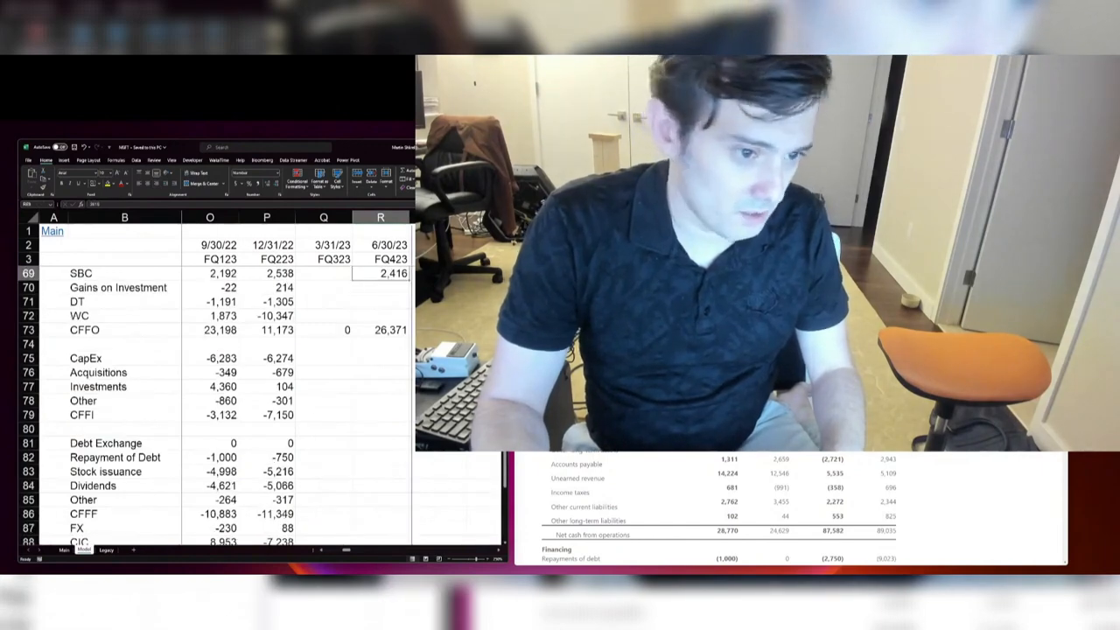
# Step: Set FQ423 Gains on Investment to 44 and DT to -1,888
pyautogui.hotkey('ctrl', 'Up')
pyautogui.hotkey('ctrl', 'Up')
pyautogui.hotkey('ctrl', 'Up')
pyautogui.hotkey('ctrl', 'Down')
pyautogui.hotkey('ctrl', 'Down')
pyautogui.hotkey('ctrl', 'Down')
pyautogui.hotkey('ctrl', 'Down')
pyautogui.hotkey('ctrl', 'Up')
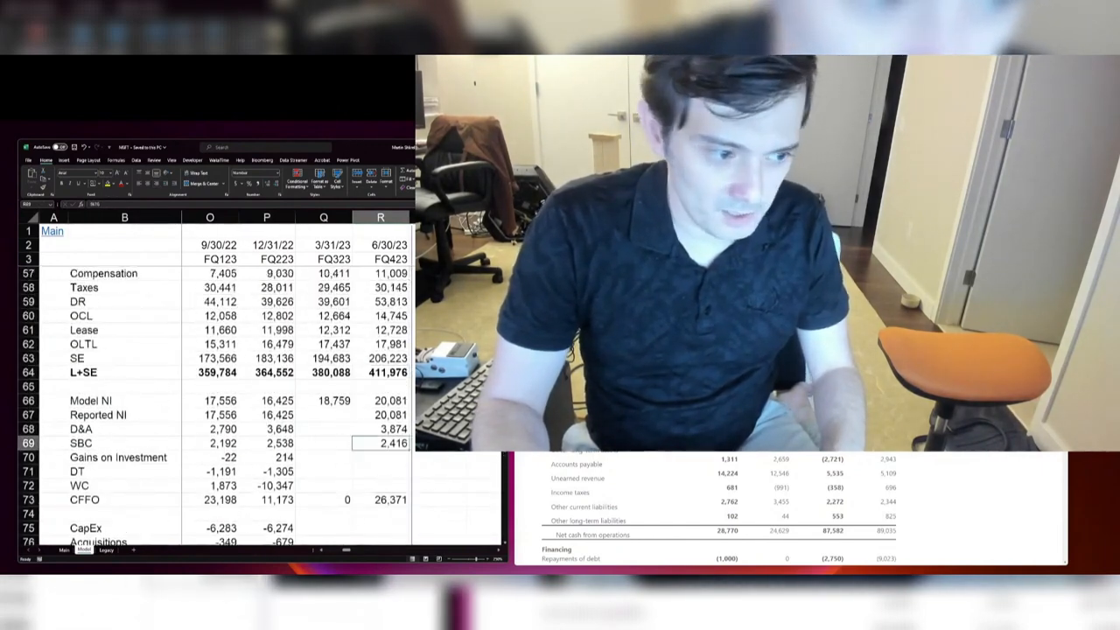
pyautogui.press('Down')
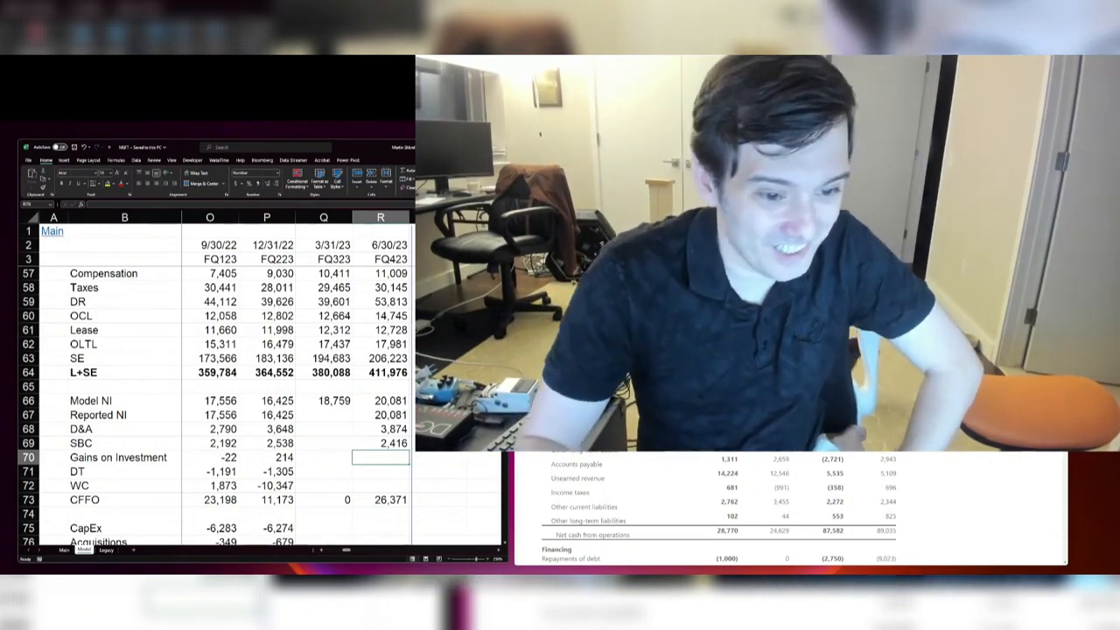
pyautogui.write('44')
pyautogui.press('Return')
pyautogui.write('-')
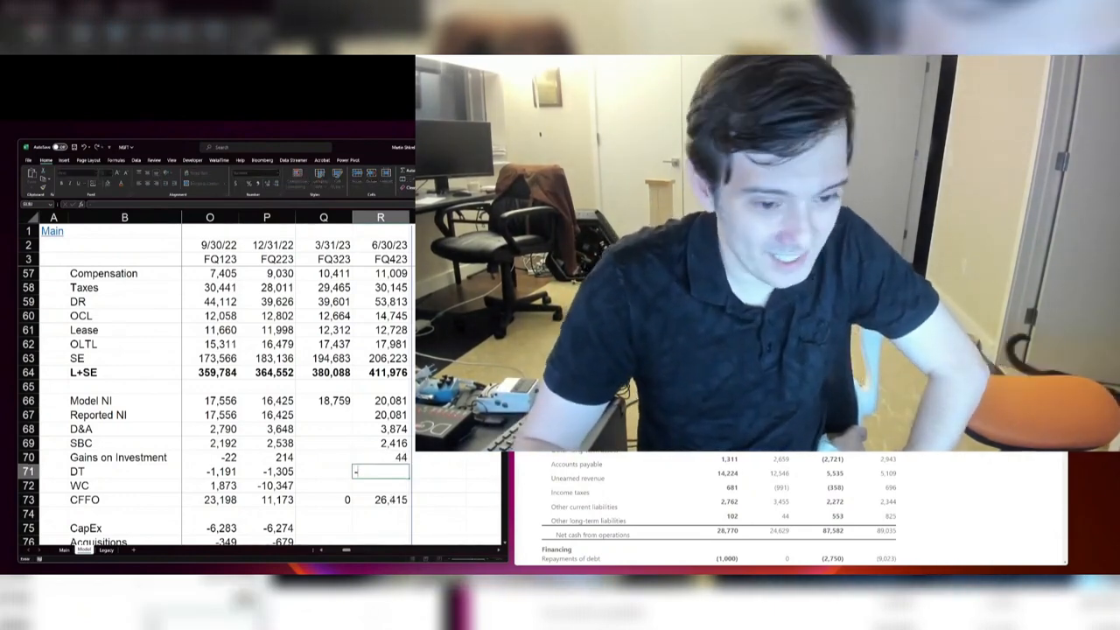
pyautogui.write('1,888')
pyautogui.press('Return')
pyautogui.write('+1')
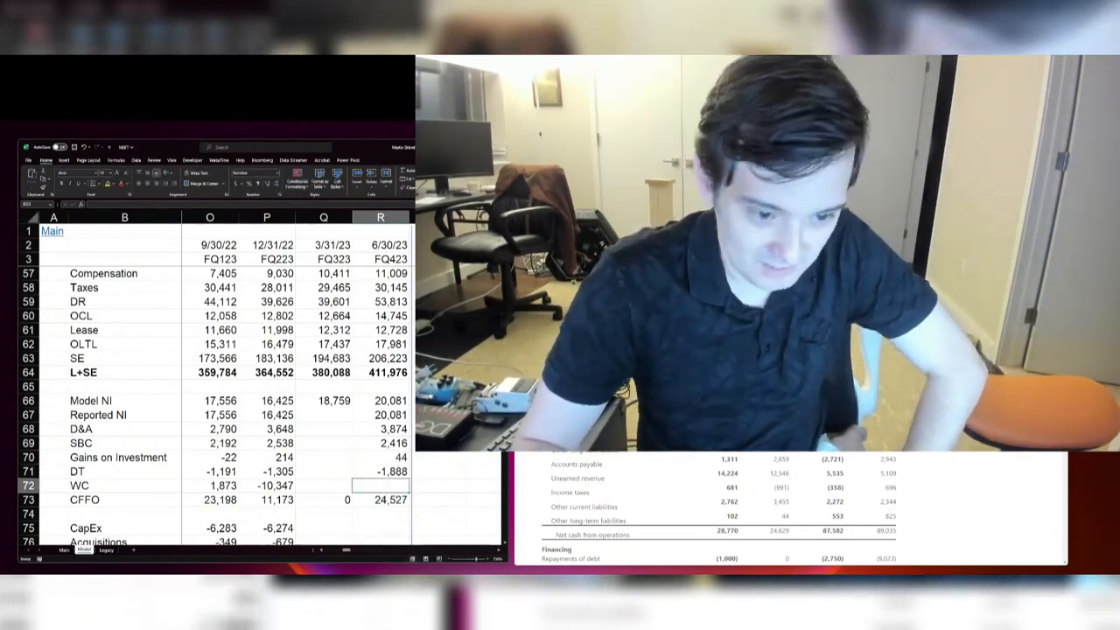
pyautogui.write('1')
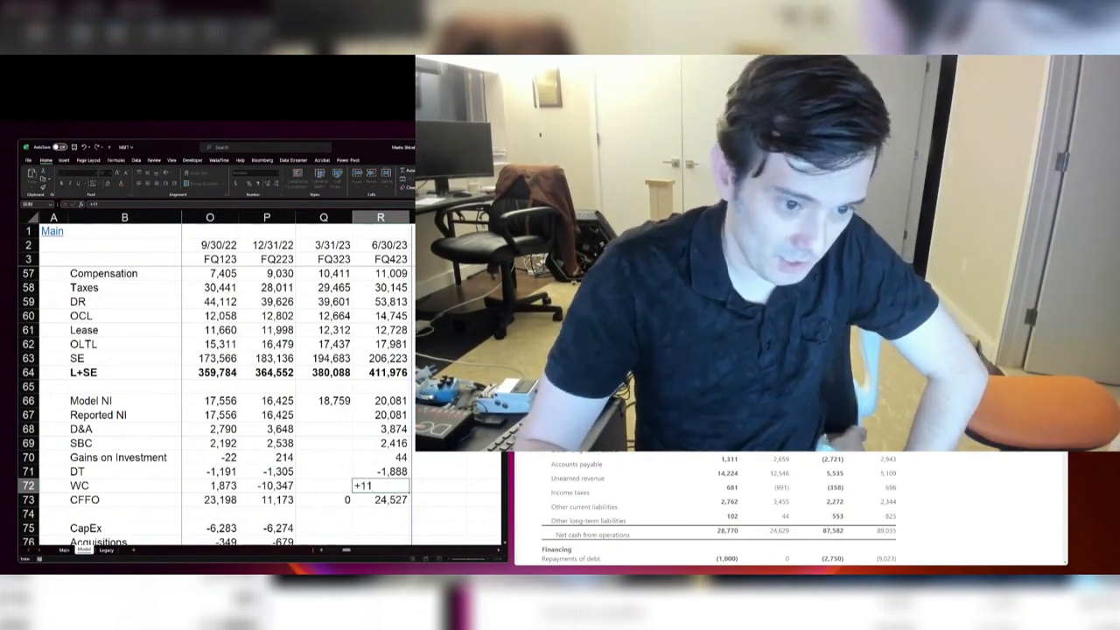
pyautogui.press('Escape')
pyautogui.write('-11244+374-2419-1548')
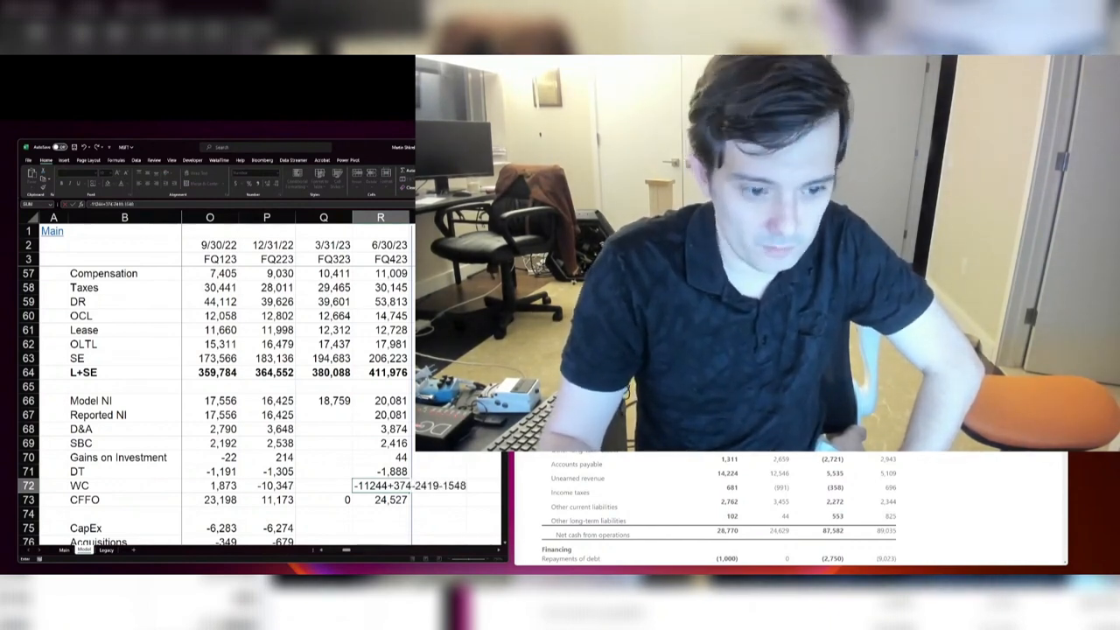
pyautogui.write('+1311+')
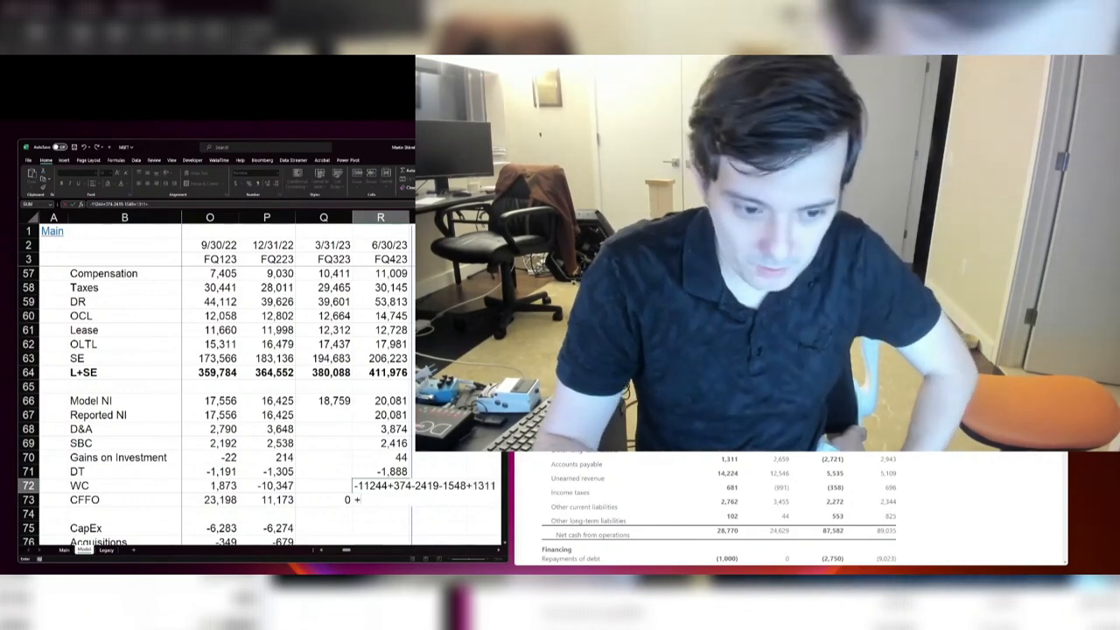
pyautogui.write('14224+681+2762+10')
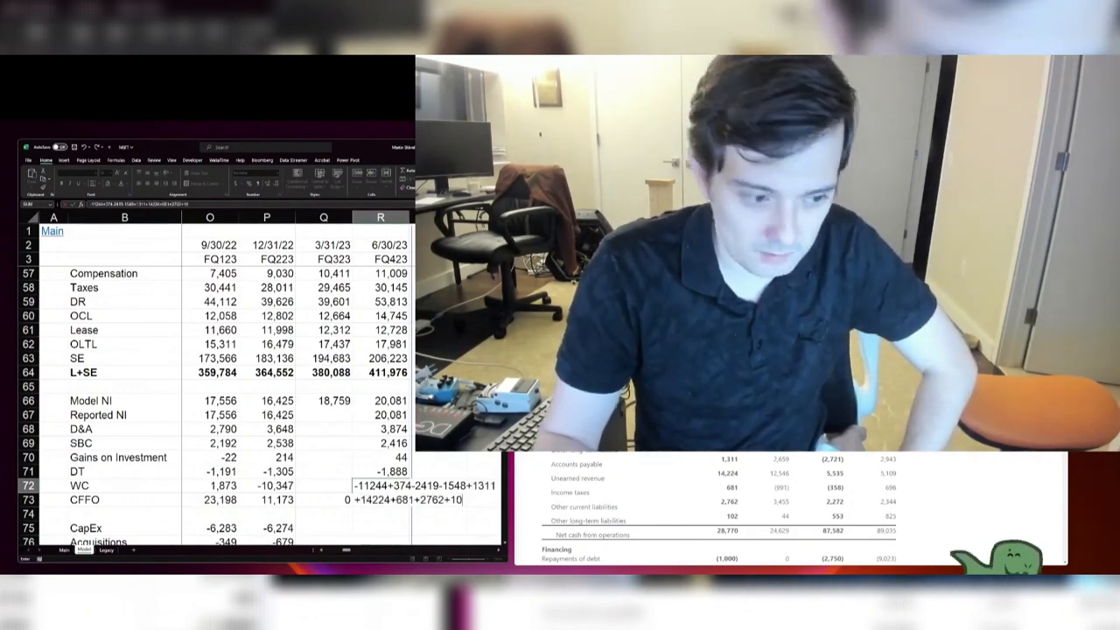
pyautogui.press('Return')
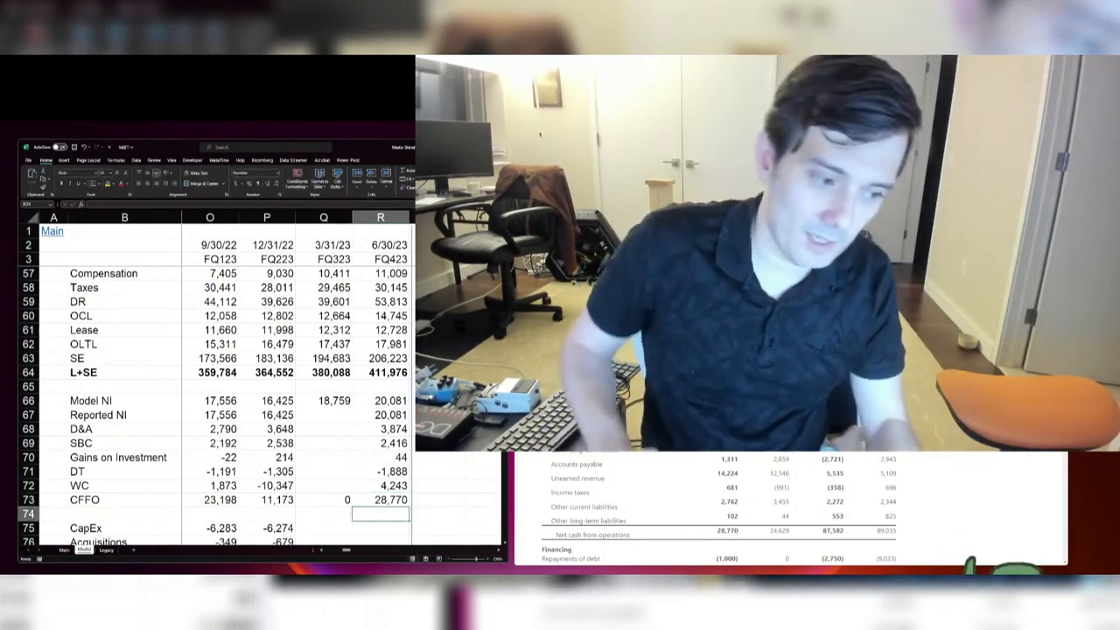
# Step: Find the investing section in the press release and set FQ423 CapEx to -8943 and Acquisitions to -341
pyautogui.press('Return')
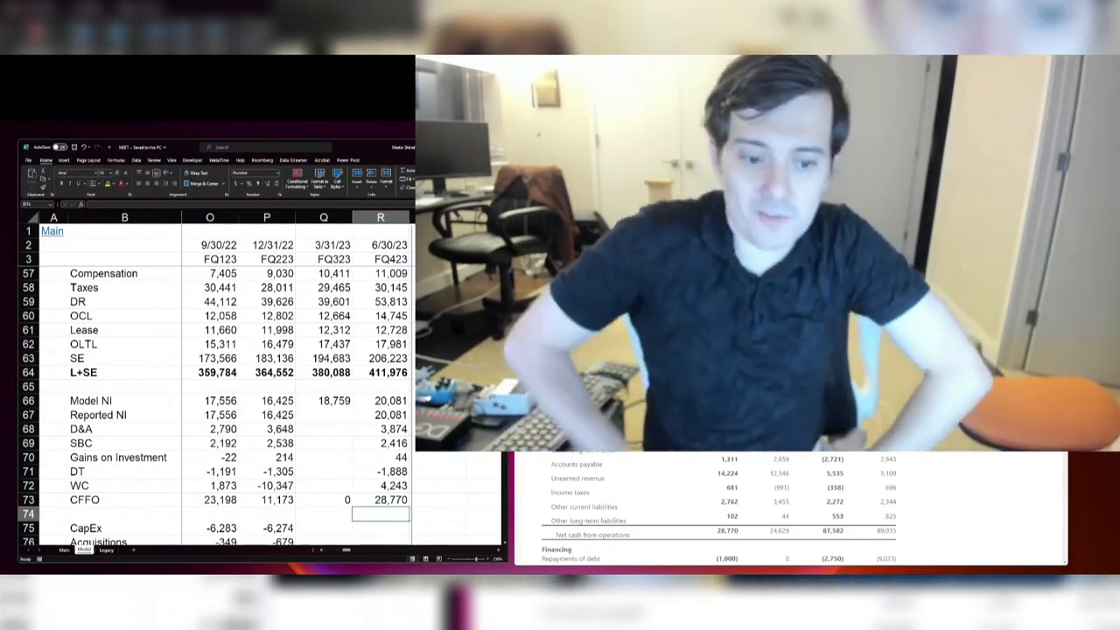
pyautogui.scroll(-10, 706, 508)
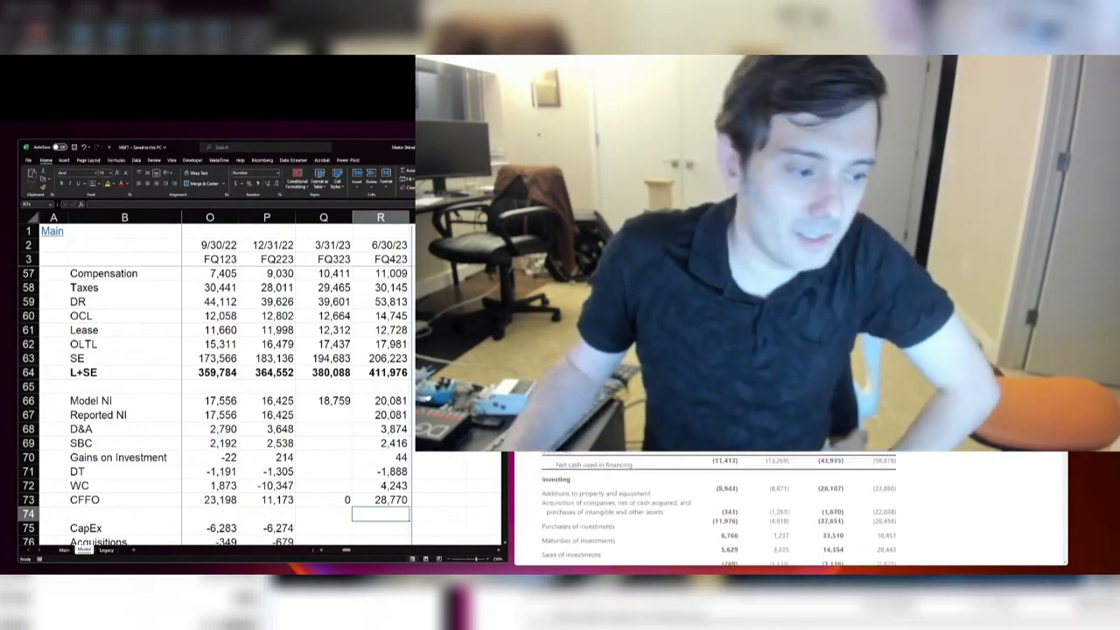
pyautogui.scroll(-3, 374, 393)
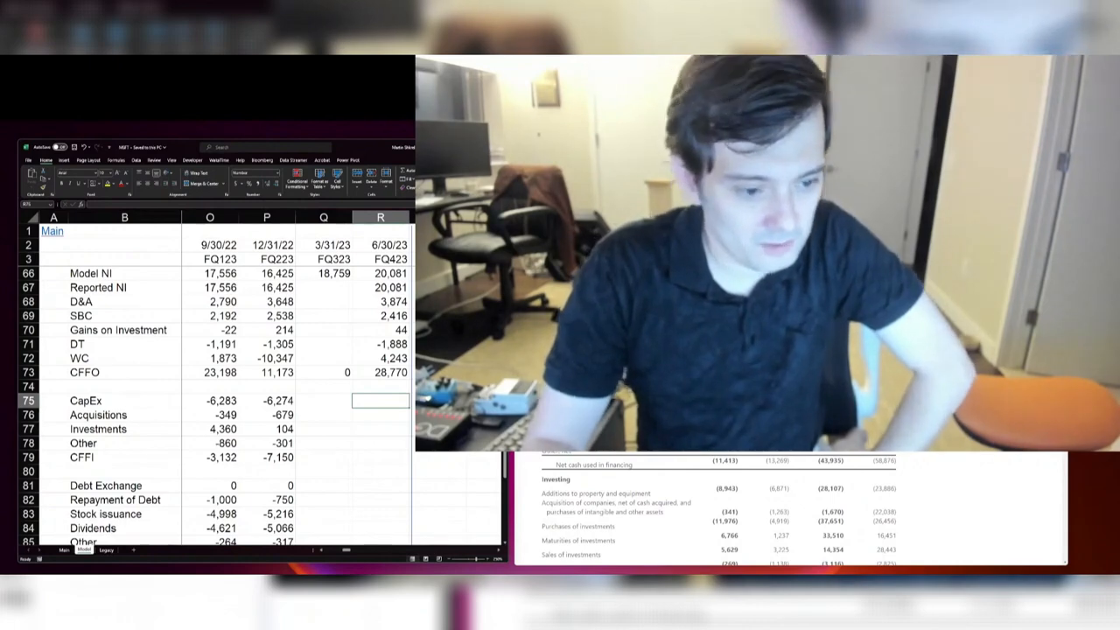
pyautogui.write('-8943')
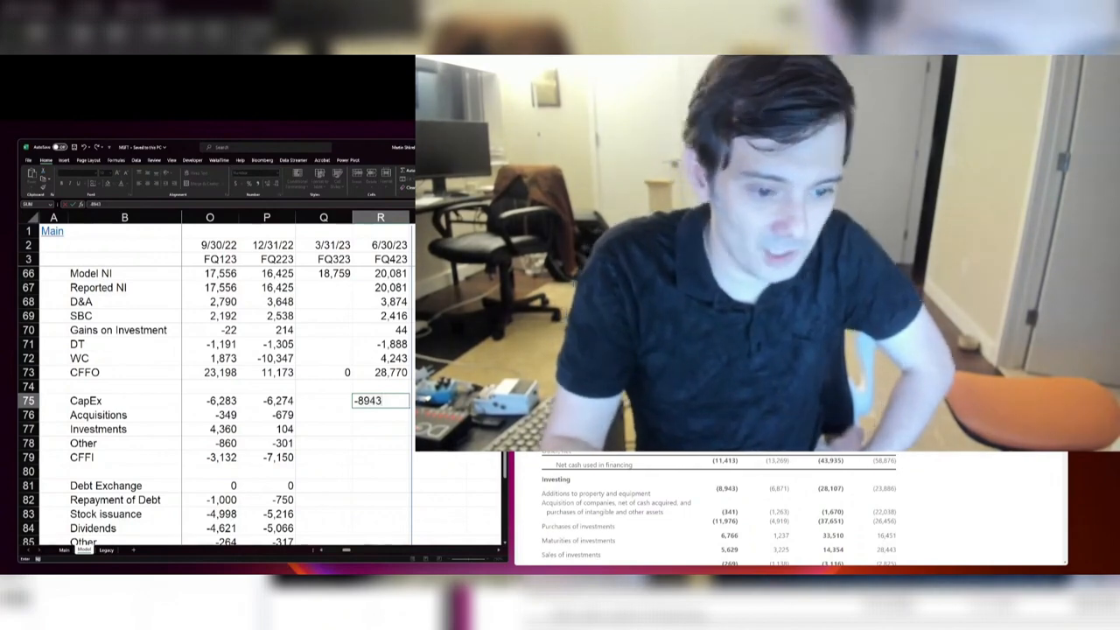
pyautogui.press('Return')
pyautogui.write('-')
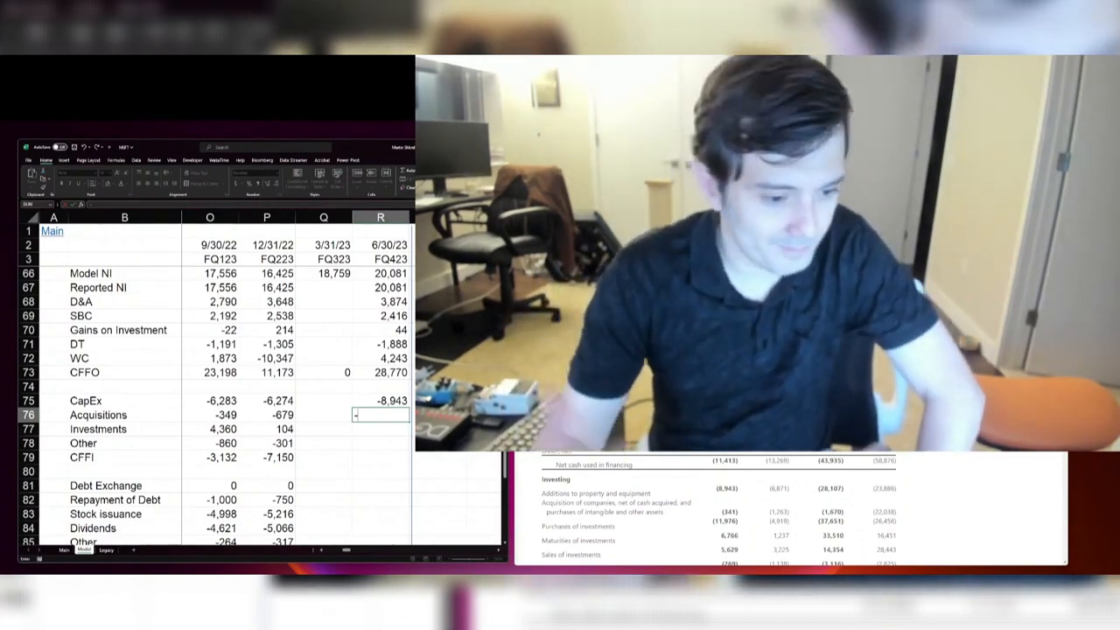
pyautogui.write('341')
pyautogui.press('Return')
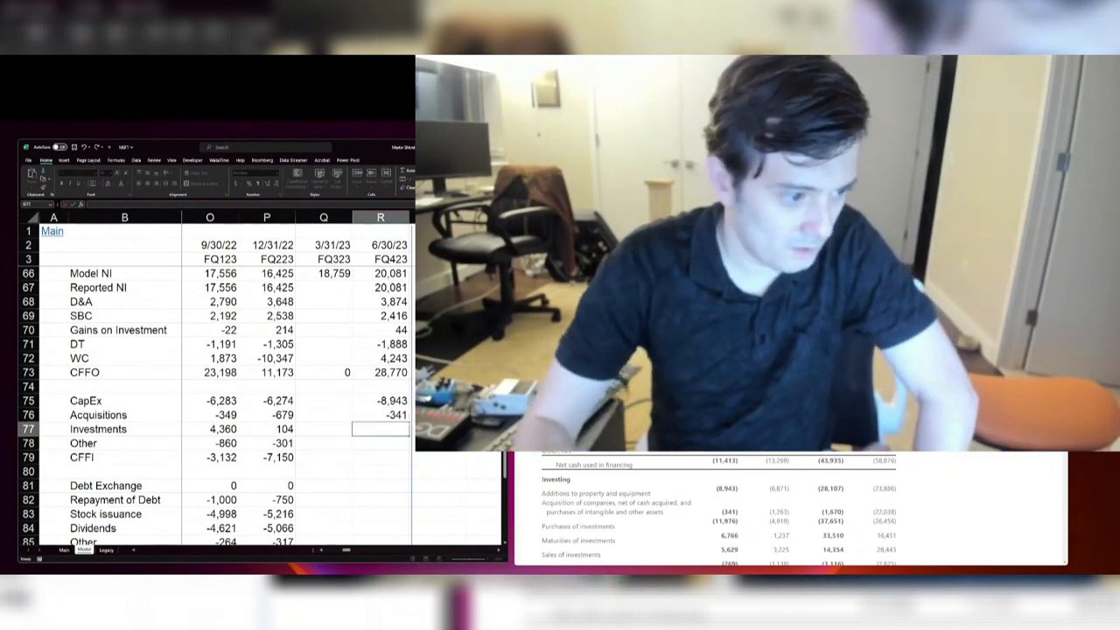
# Step: Enter FQ423 Investments as -11976+6766+5629 and set the investing Other row to -269
pyautogui.write('-11976+6766')
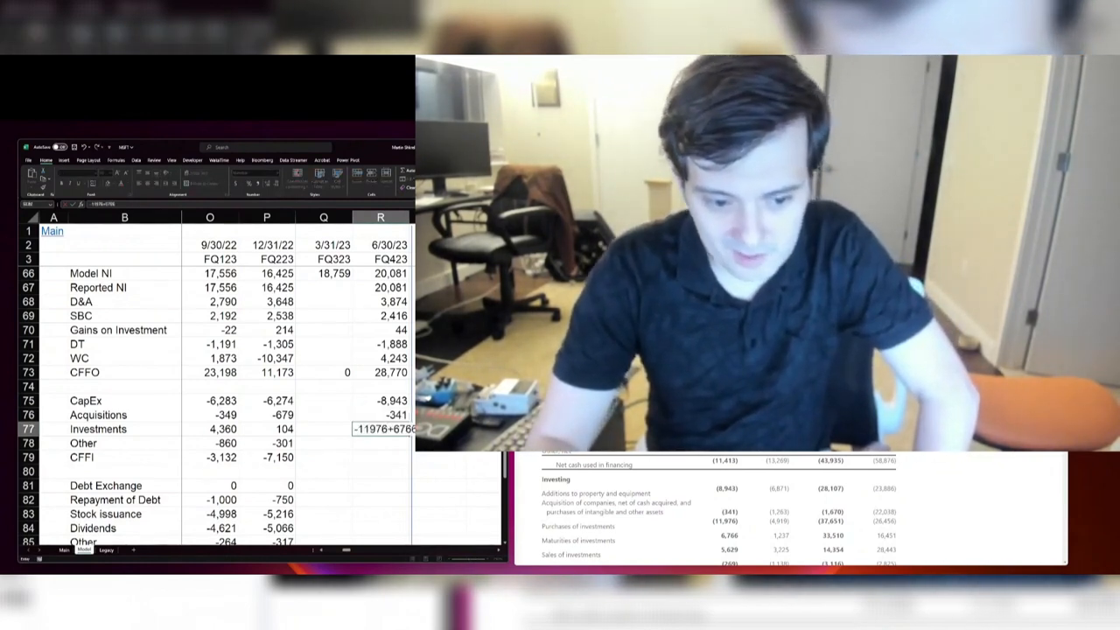
pyautogui.write('+5629')
pyautogui.press('Return')
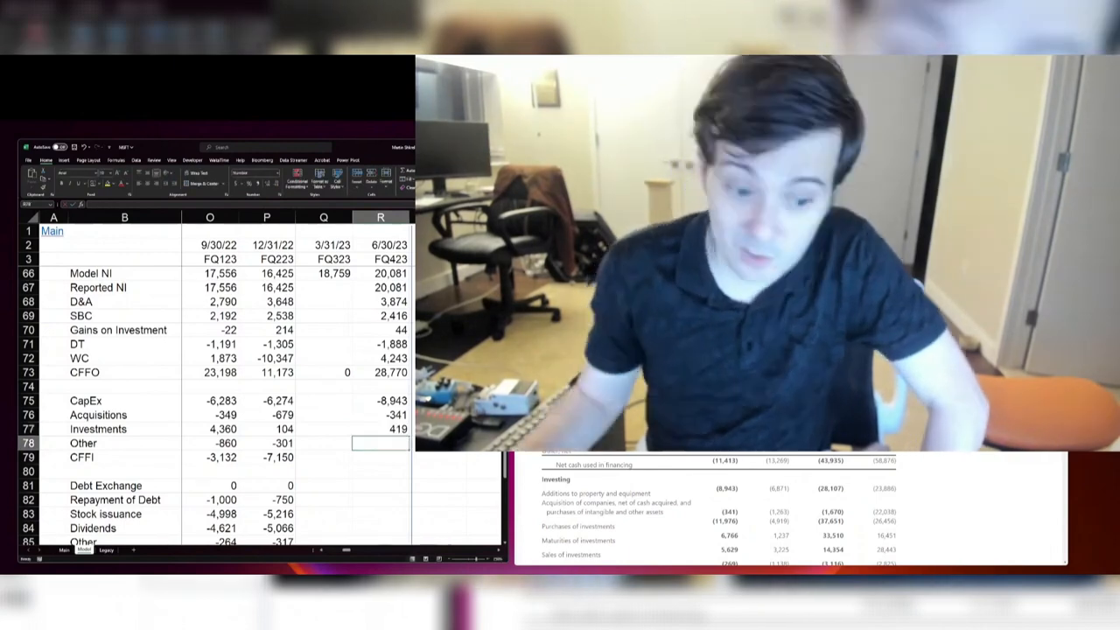
pyautogui.scroll(1, 791, 508)
pyautogui.scroll(-4, 791, 508)
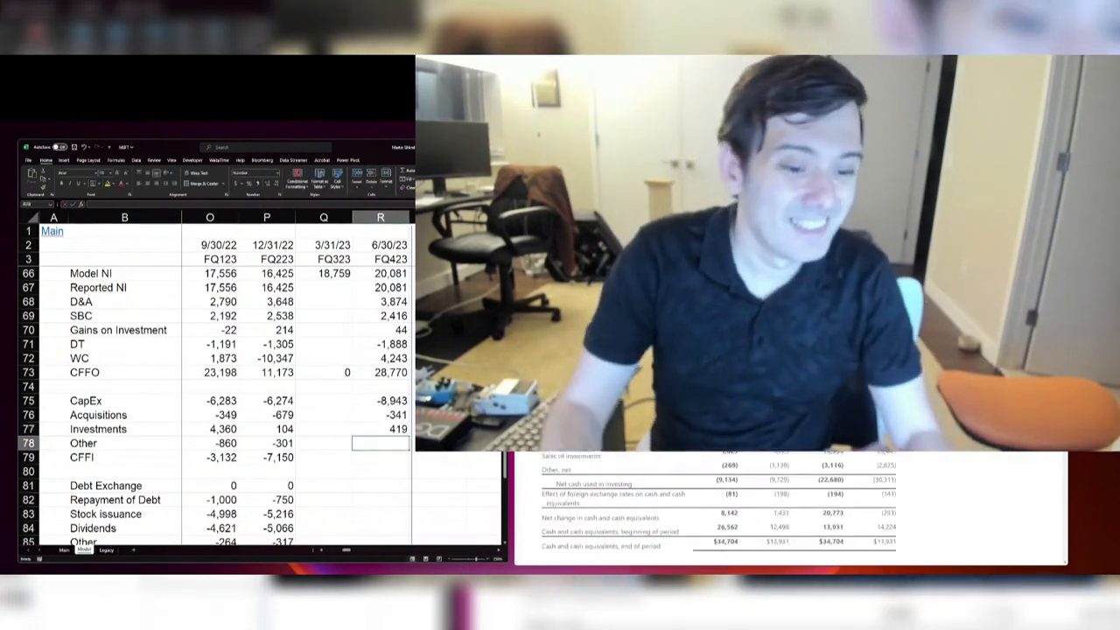
pyautogui.press('Up')
pyautogui.press('F2')
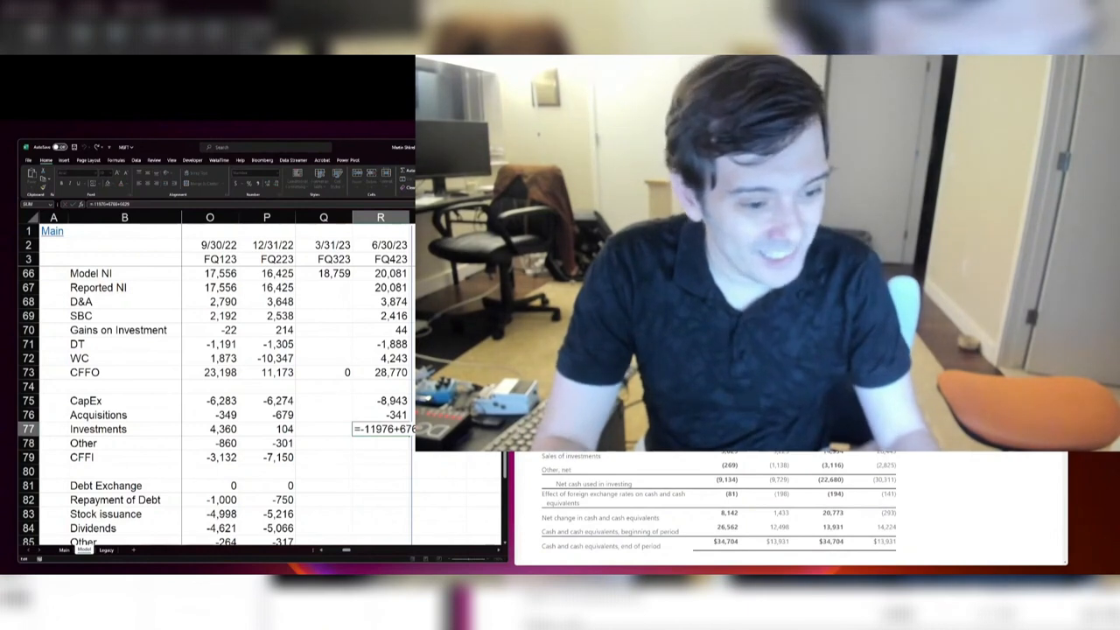
pyautogui.press('Return')
pyautogui.write('-269')
pyautogui.press('Return')
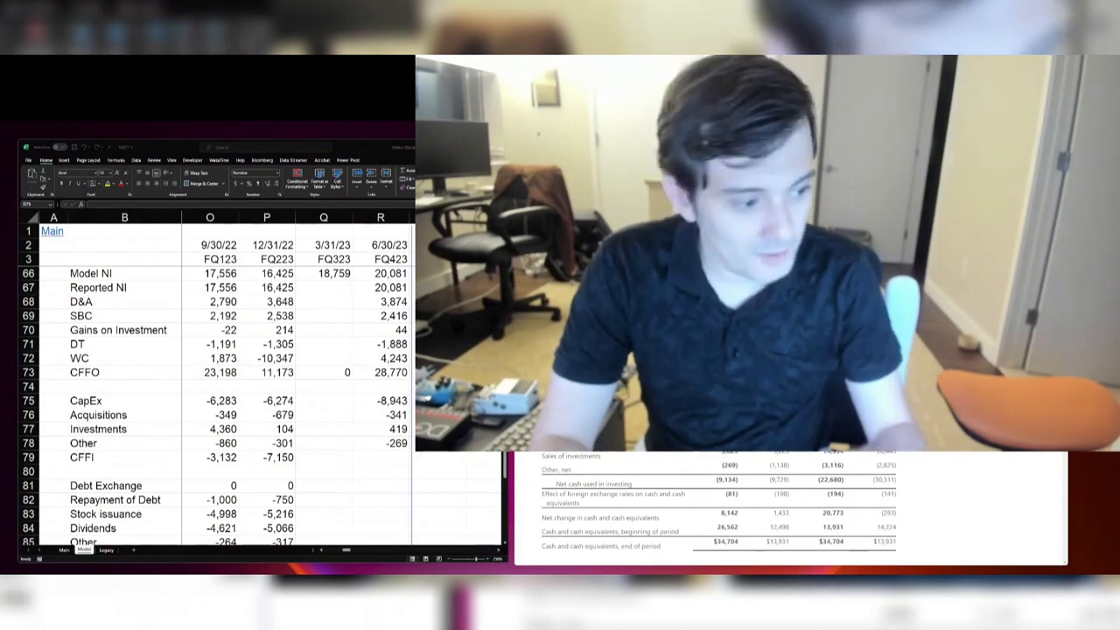
# Step: Fill the CFFI total formula from FQ223 across FQ323 and FQ423
pyautogui.hotkey('alt', 'Tab')
pyautogui.press('Left')
pyautogui.hotkey('ctrl', 'r')
pyautogui.press('Right')
pyautogui.hotkey('ctrl', 'r')
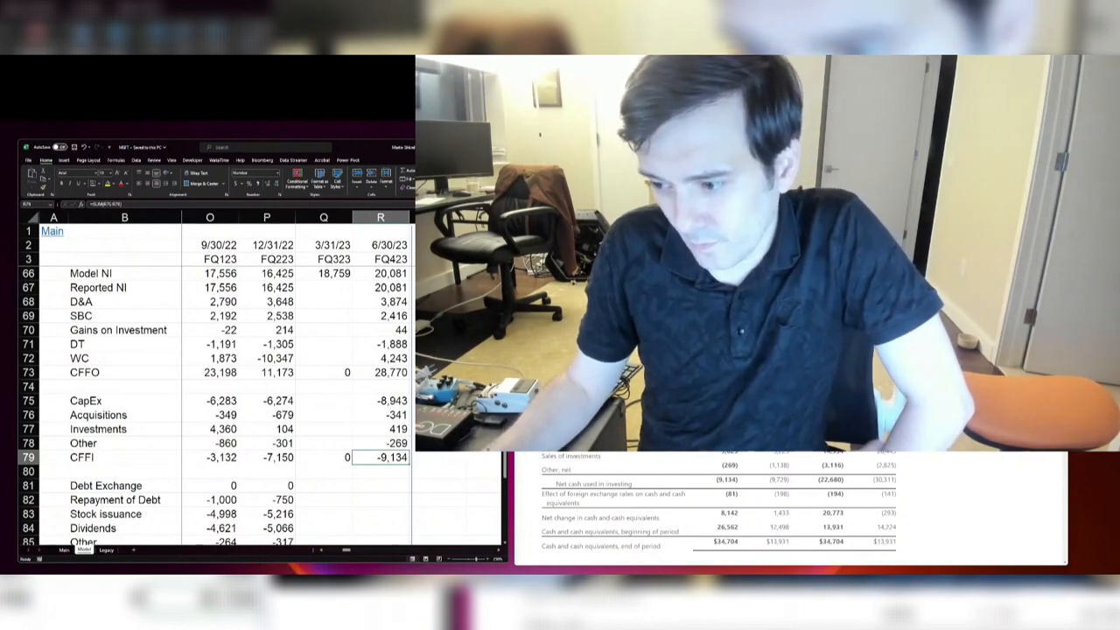
# Step: Extend the CFFF total formula from FQ223 across FQ323 and FQ423 and save the workbook
pyautogui.hotkey('alt', 'Tab')
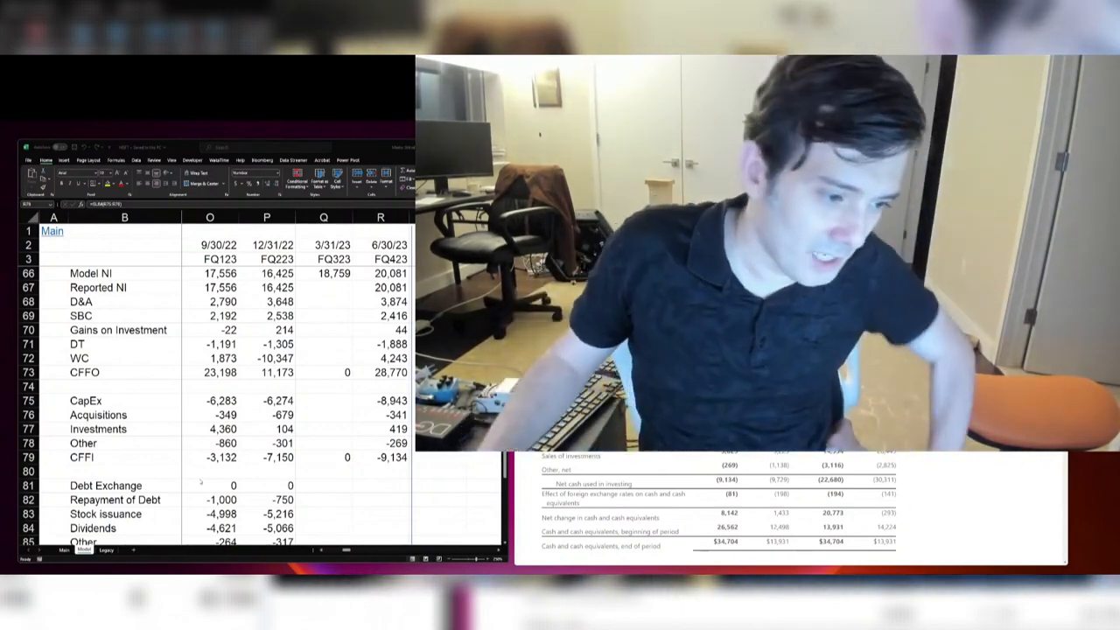
pyautogui.scroll(-1, 717, 508)
pyautogui.scroll(-1, 717, 508)
pyautogui.click(268, 487)
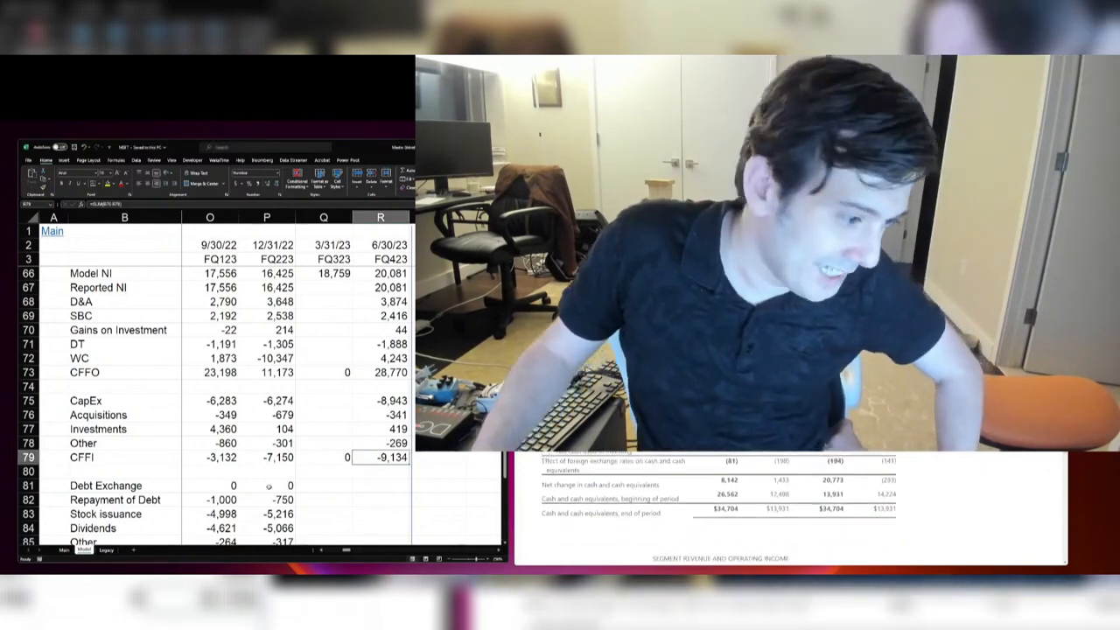
pyautogui.click(403, 484)
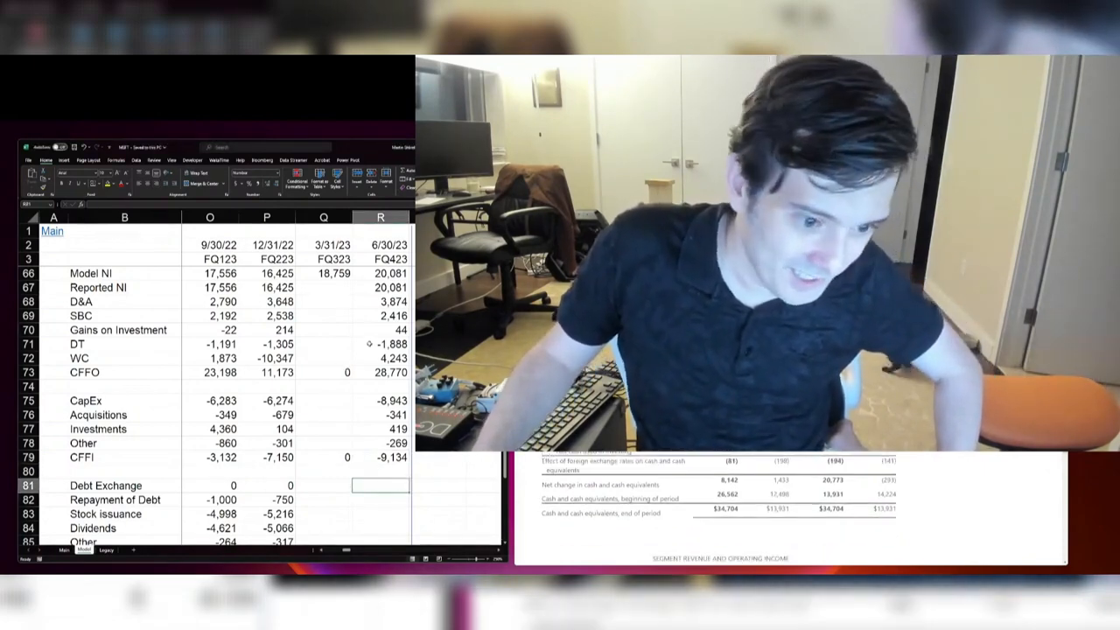
pyautogui.scroll(-4, 369, 343)
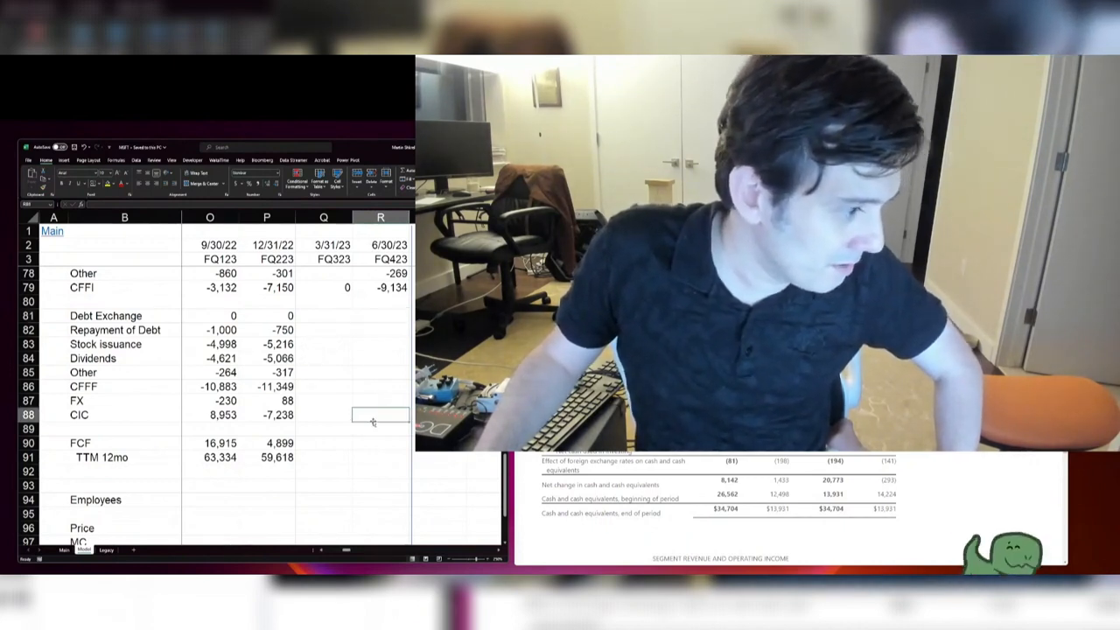
pyautogui.click(283, 386)
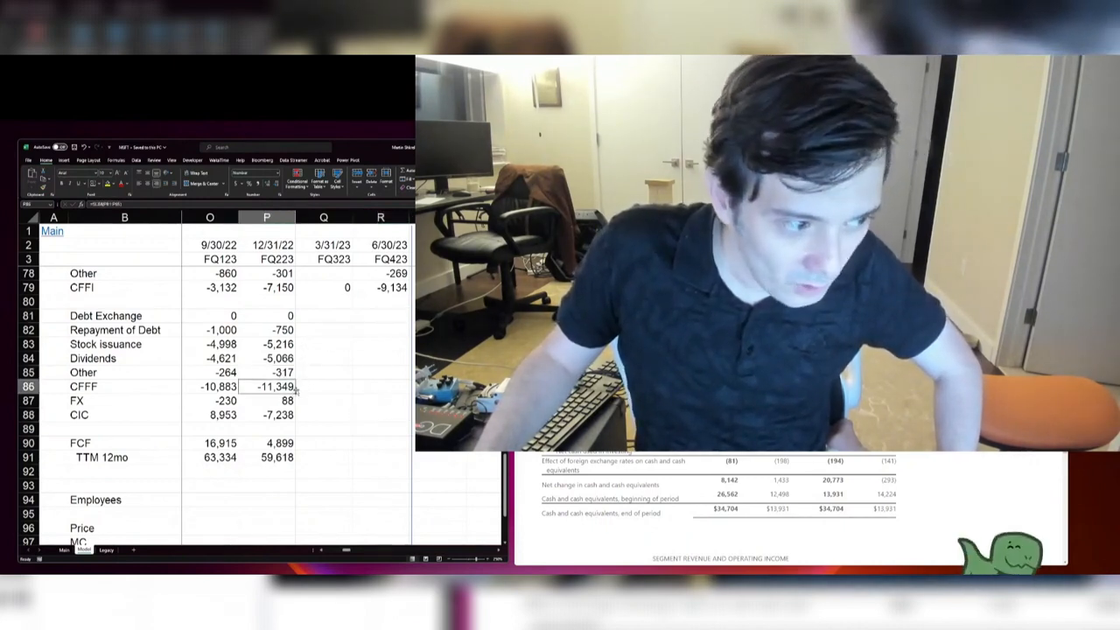
pyautogui.moveTo(295, 393); pyautogui.dragTo(407, 392)
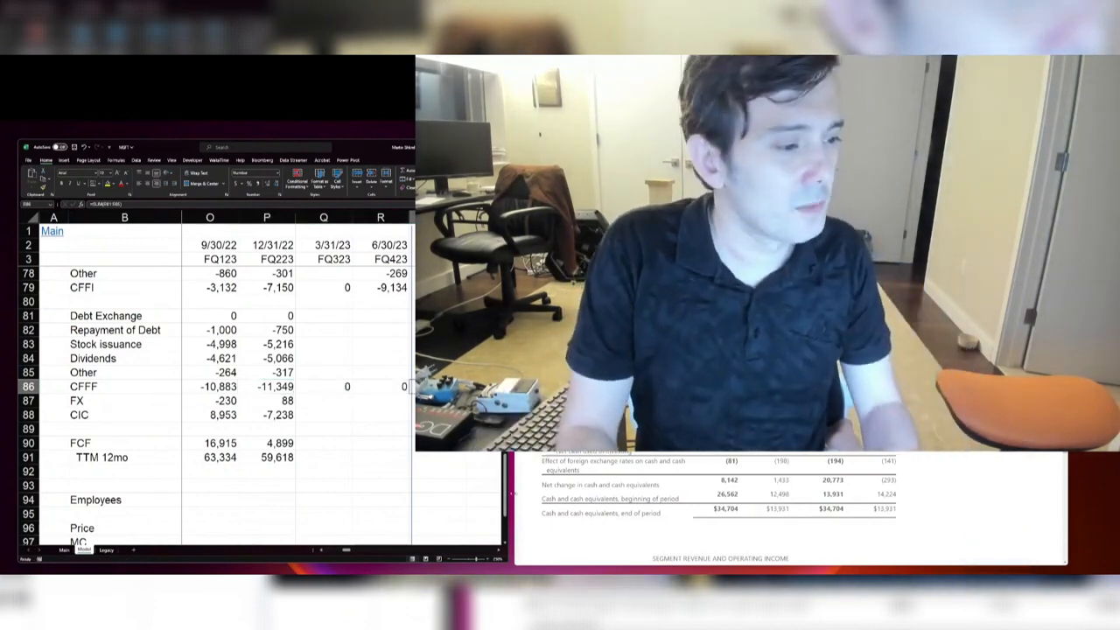
pyautogui.press('Left')
pyautogui.hotkey('ctrl', 's')
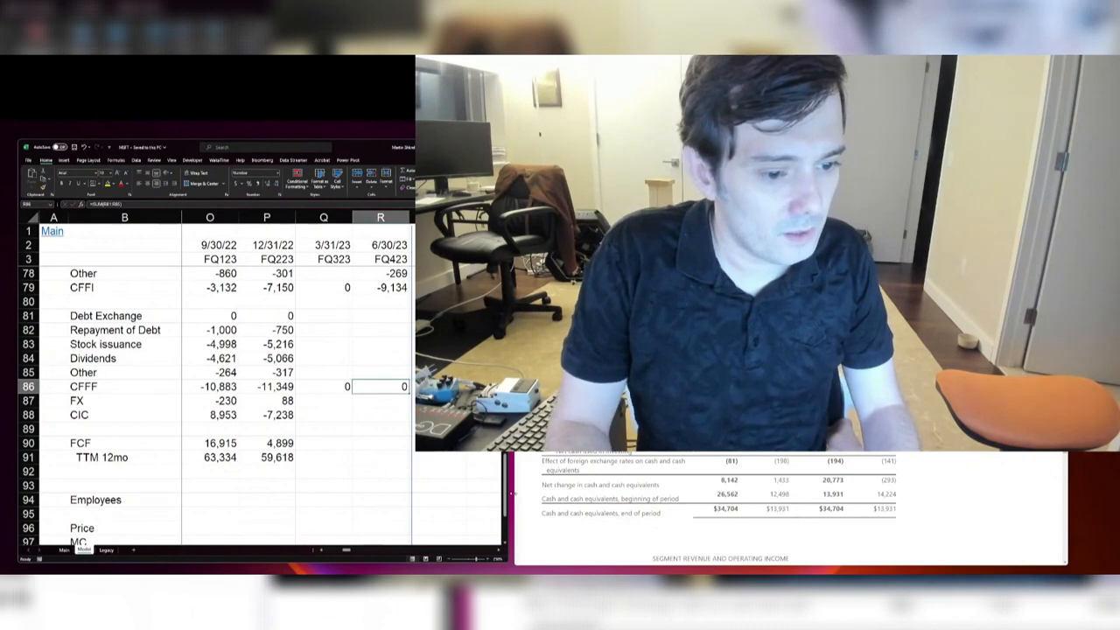
# Step: Fill the CIC formula from FQ223 across FQ323 and FQ423
pyautogui.press('Down')
pyautogui.press('Down')
pyautogui.press('Down')
pyautogui.press('Down')
pyautogui.press('Left')
pyautogui.press('Left')
pyautogui.press('Up')
pyautogui.press('Up')
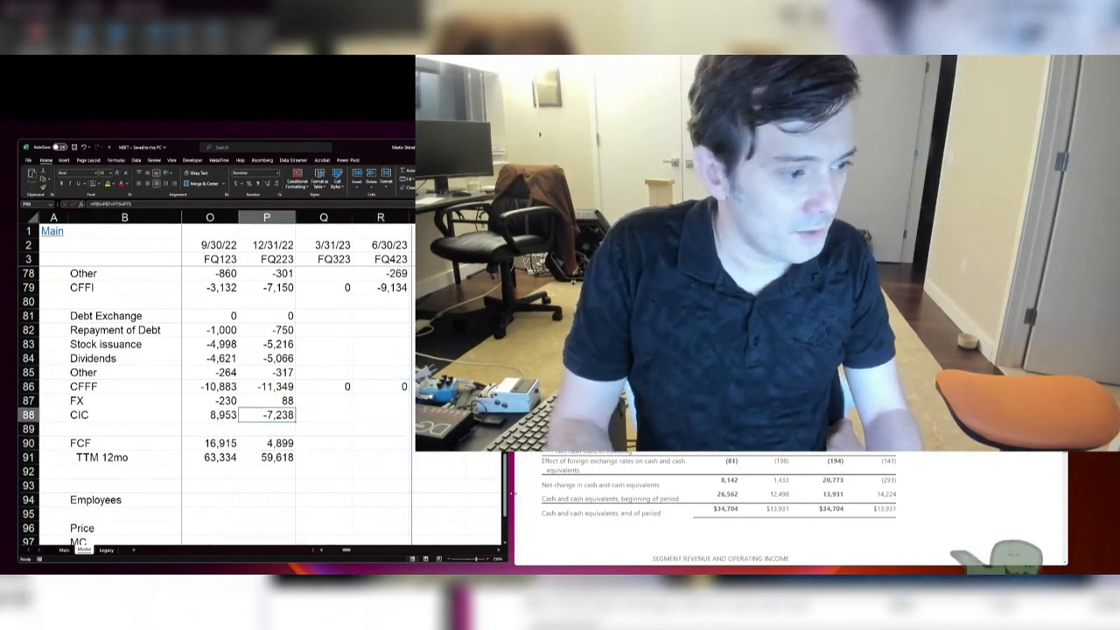
pyautogui.hotkey('shift', 'Right')
pyautogui.hotkey('shift', 'Right')
pyautogui.hotkey('ctrl', 'r')
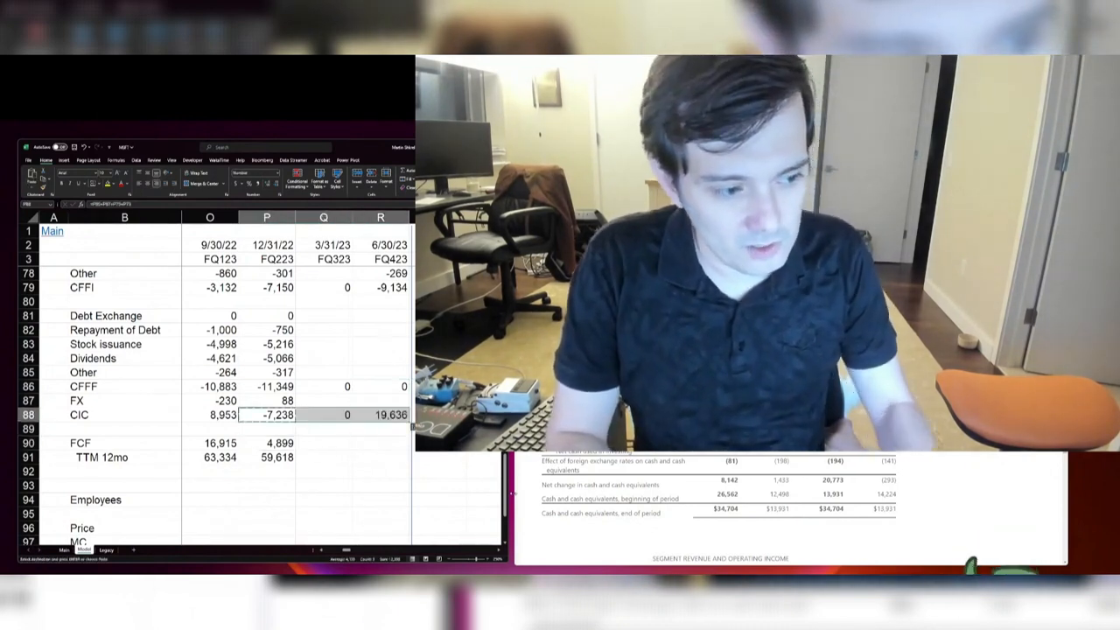
# Step: Fill the FCF and TTM 12mo formulas from FQ223 across FQ323 and FQ423, and save the workbook
pyautogui.press('Down')
pyautogui.press('Down')
pyautogui.hotkey('shift', 'Right')
pyautogui.hotkey('shift', 'Right')
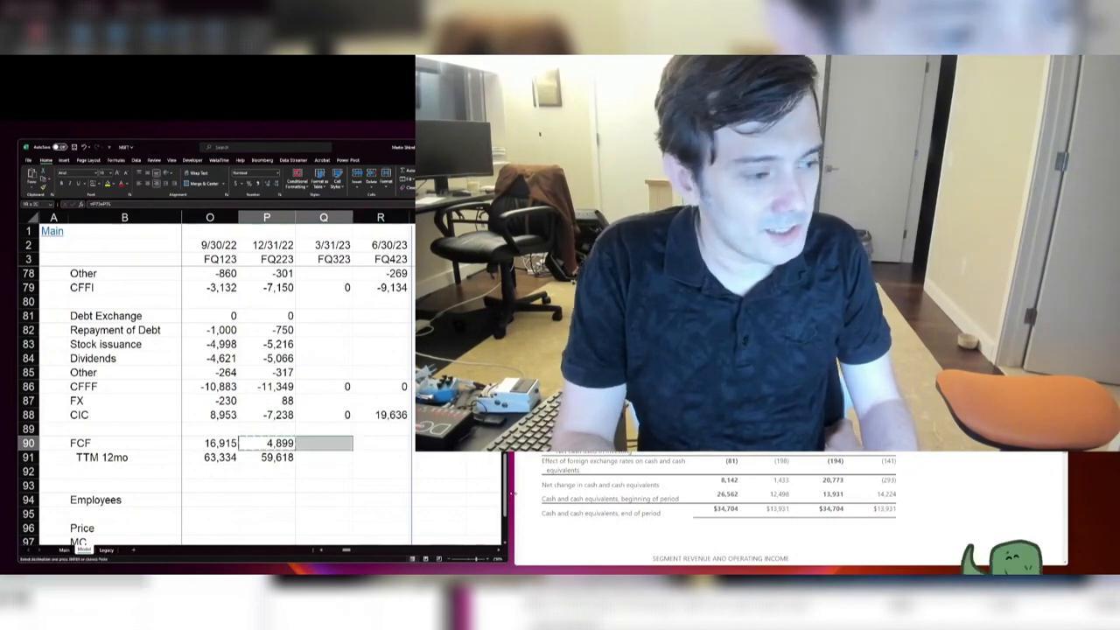
pyautogui.hotkey('ctrl', 'r')
pyautogui.press('Down')
pyautogui.hotkey('shift', 'Right')
pyautogui.hotkey('shift', 'Right')
pyautogui.hotkey('ctrl', 'r')
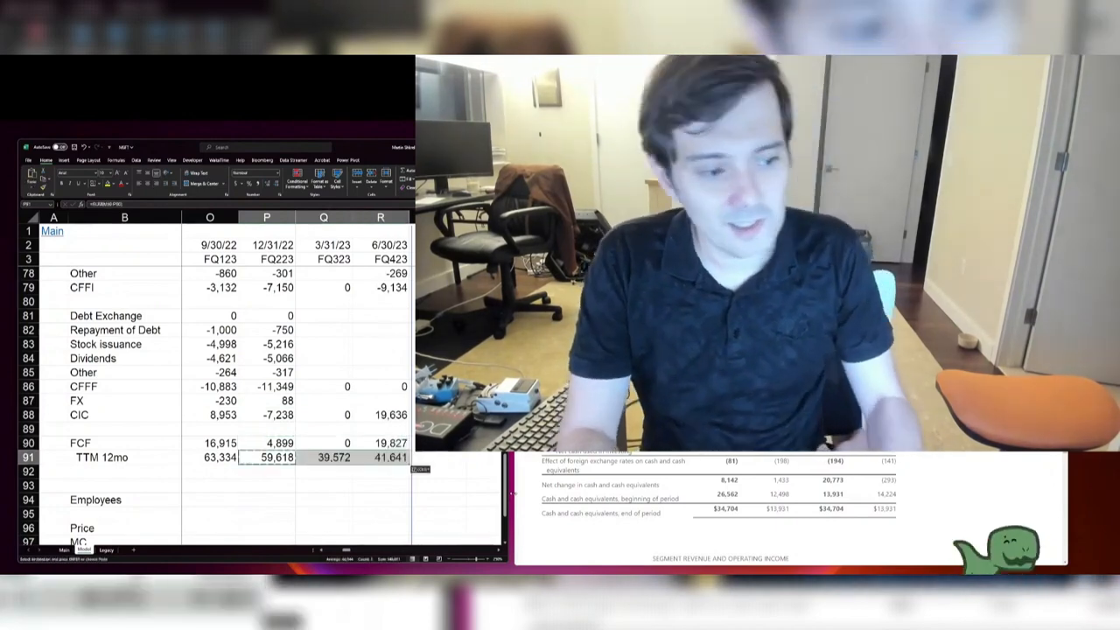
pyautogui.press('Right')
pyautogui.hotkey('ctrl', 's')
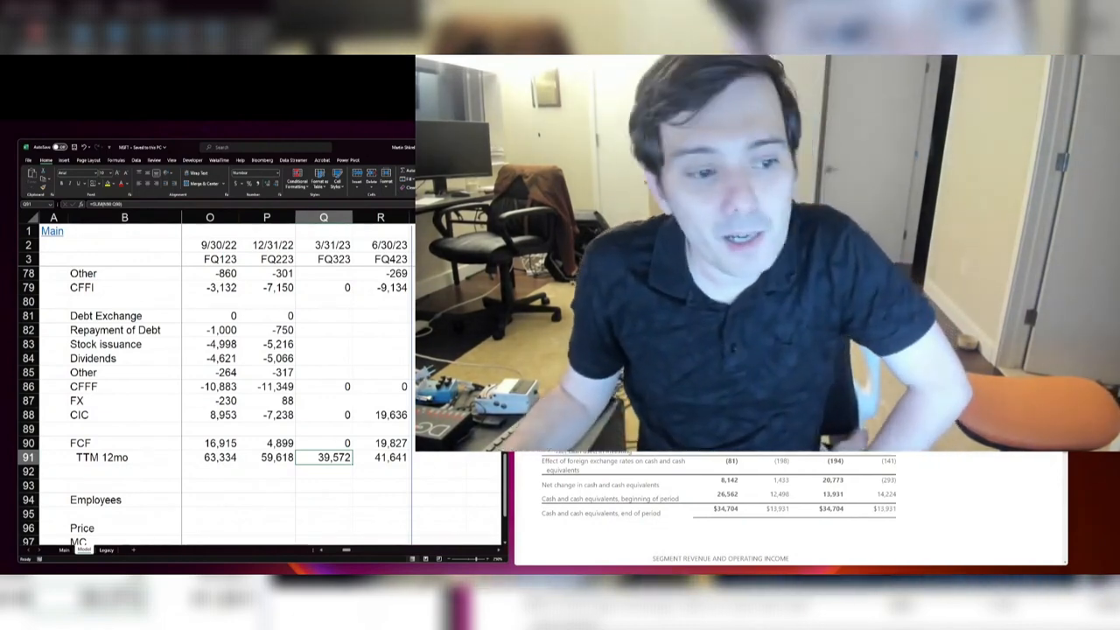
pyautogui.scroll(2, 791, 507)
pyautogui.scroll(4, 735, 469)
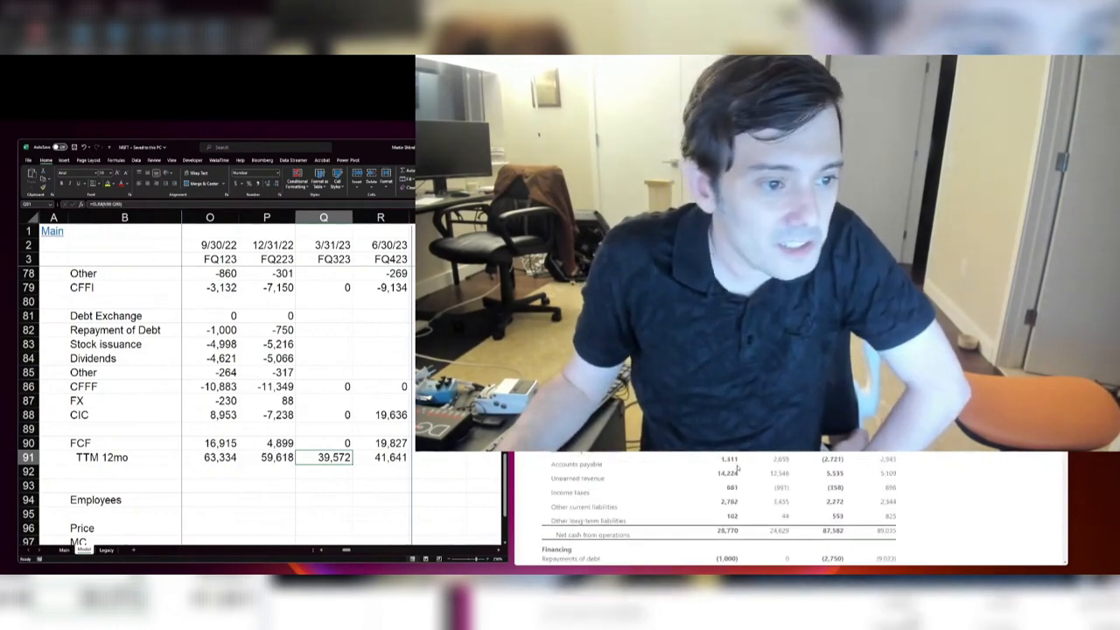
pyautogui.scroll(-4, 737, 469)
pyautogui.scroll(-4, 737, 469)
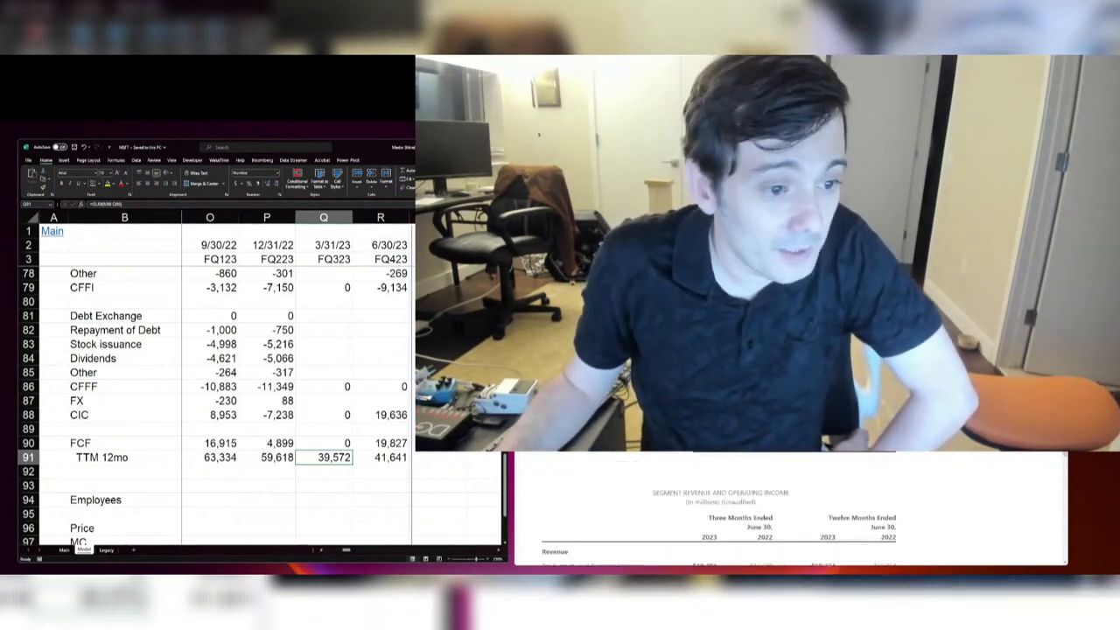
# Step: Enter the FQ423 financing figures for Debt Exchange as 0 and Repayment of Debt as -1000
pyautogui.click(392, 318)
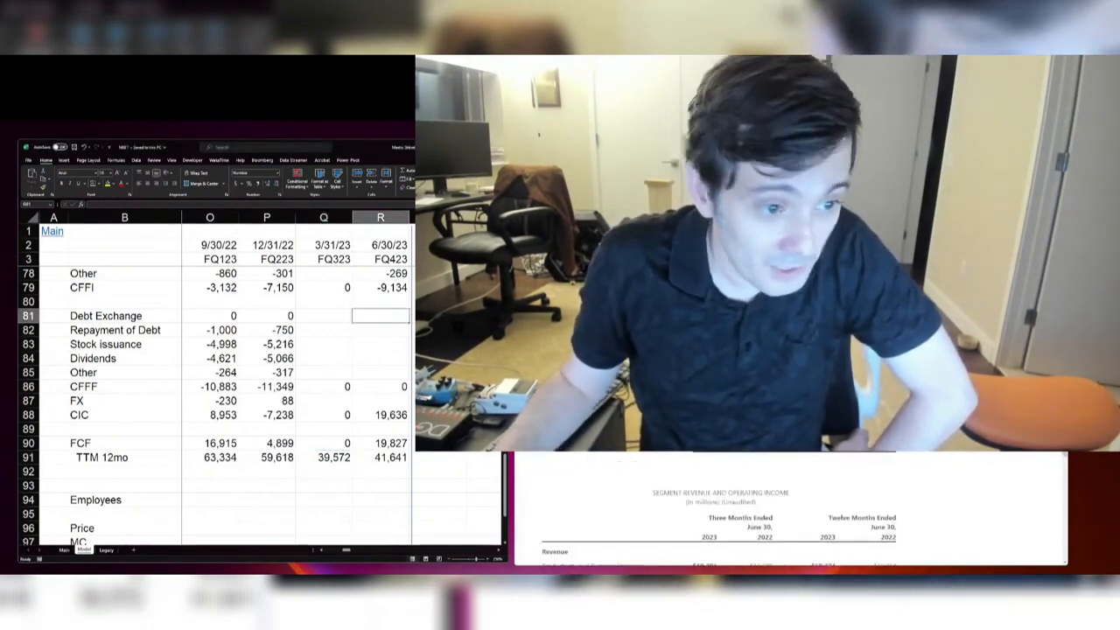
pyautogui.scroll(2, 734, 507)
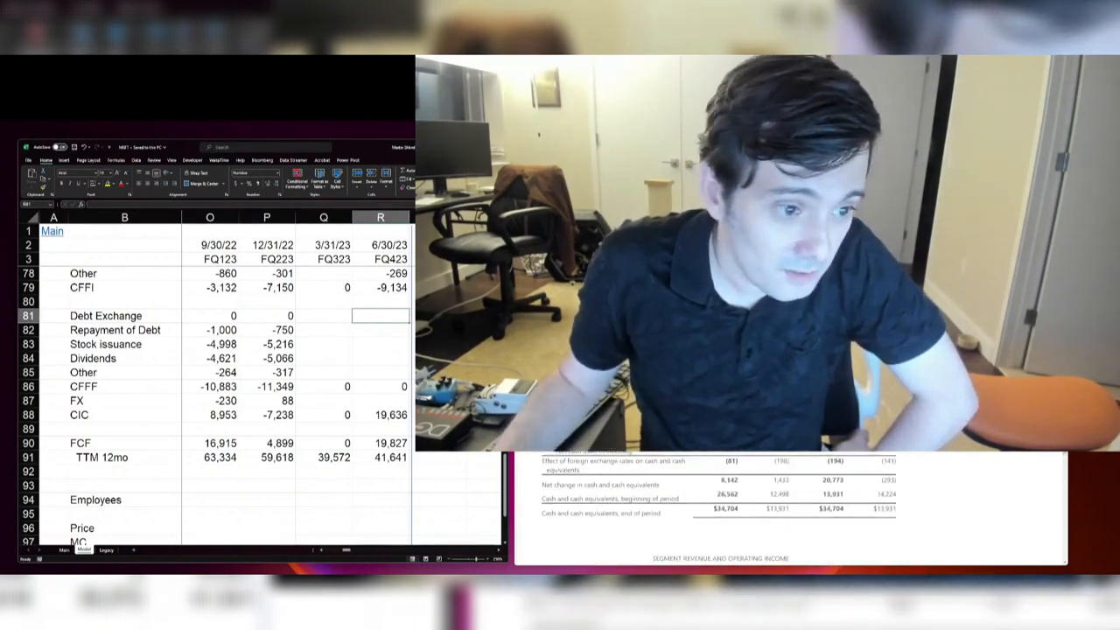
pyautogui.scroll(-2, 735, 508)
pyautogui.scroll(6, 734, 507)
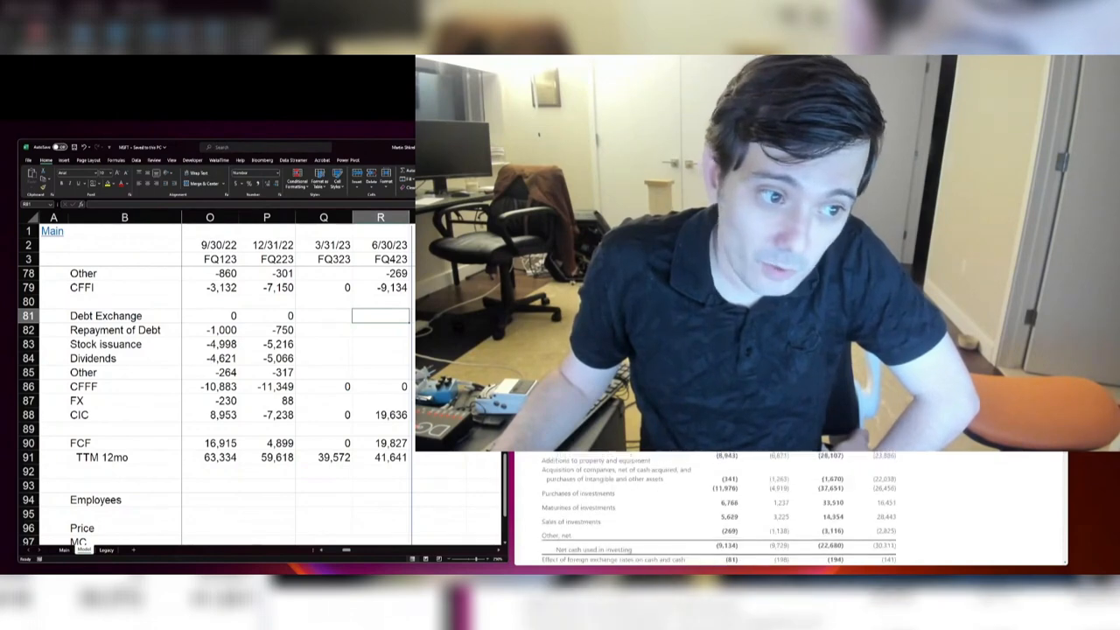
pyautogui.scroll(-2, 735, 507)
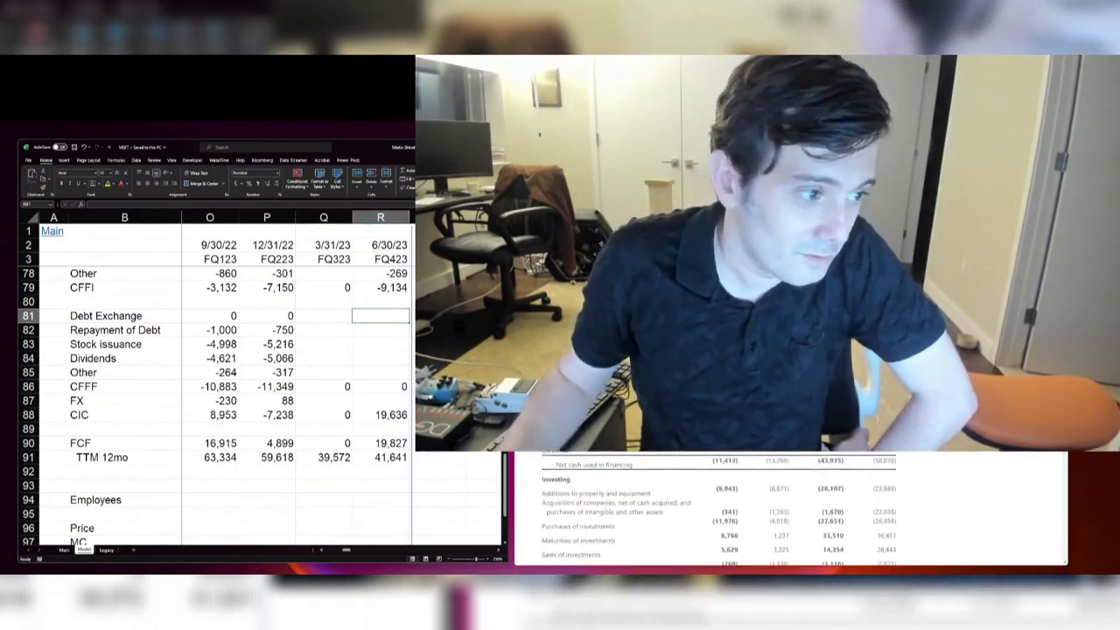
pyautogui.write('0')
pyautogui.press('Return')
pyautogui.write('-100')
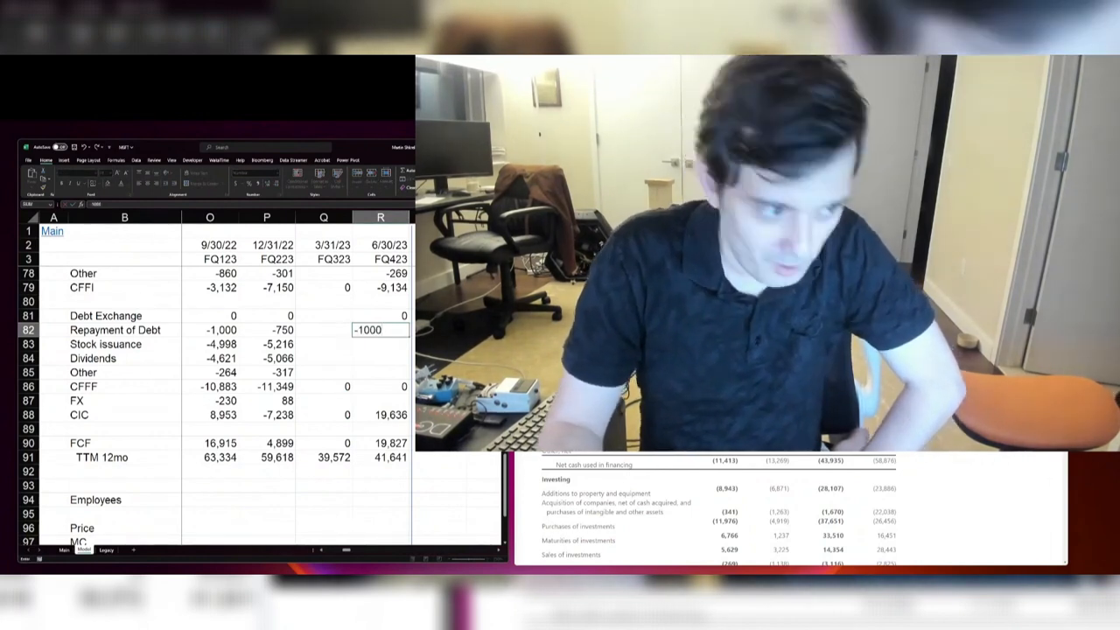
pyautogui.press('Return')
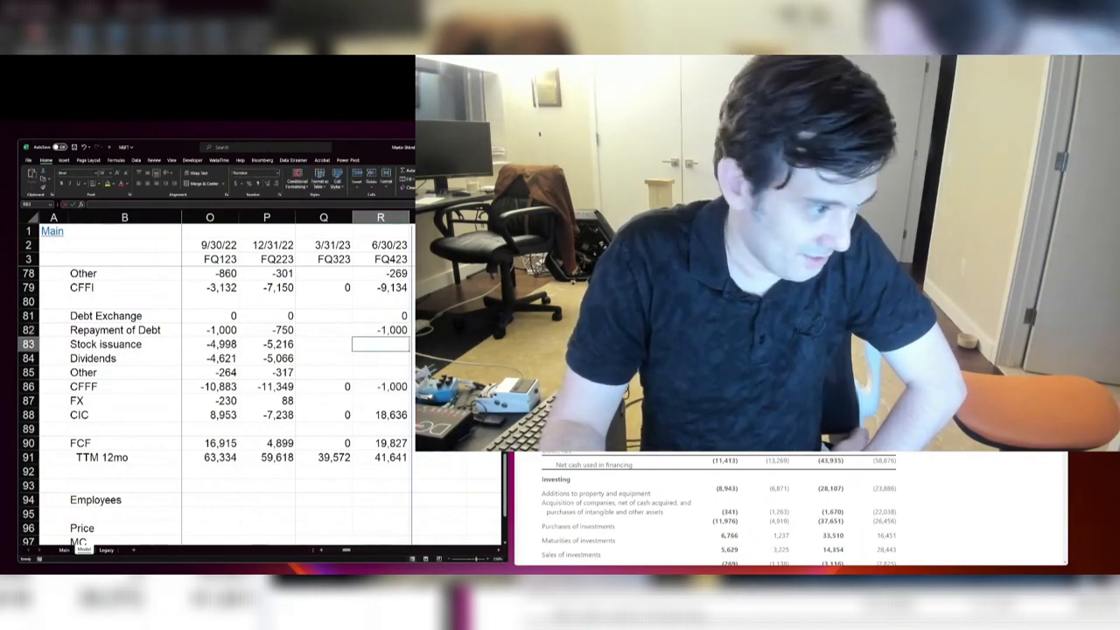
# Step: Enter 512 for FQ423 Stock issuance and net the same amount into Repayment of Debt as -1000+512
pyautogui.write('512')
pyautogui.press('Return')
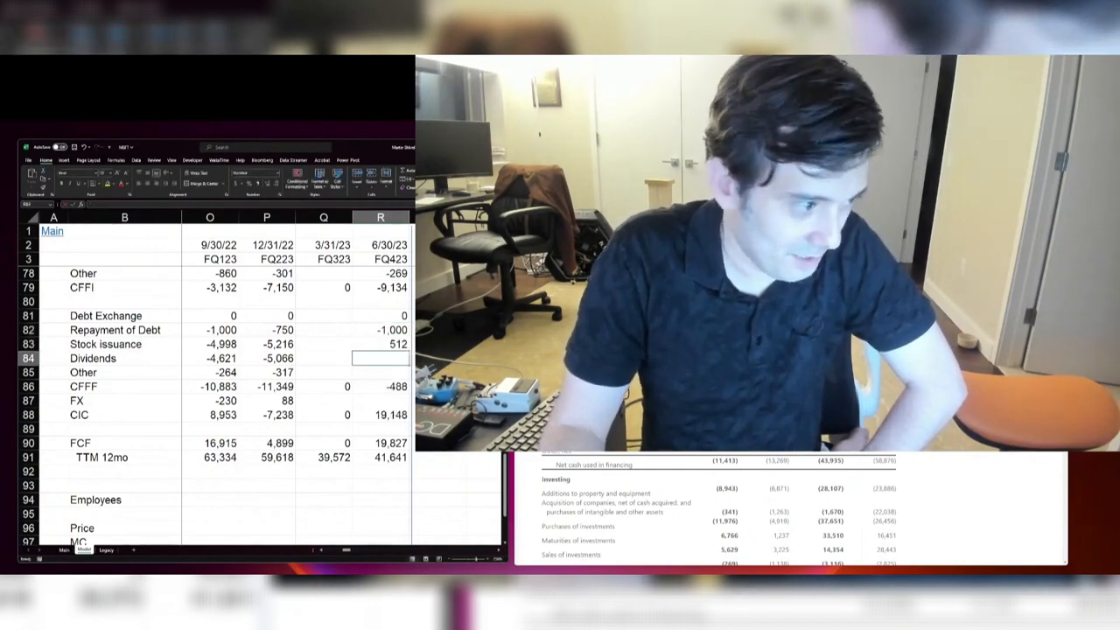
pyautogui.press('Up')
pyautogui.write('-')
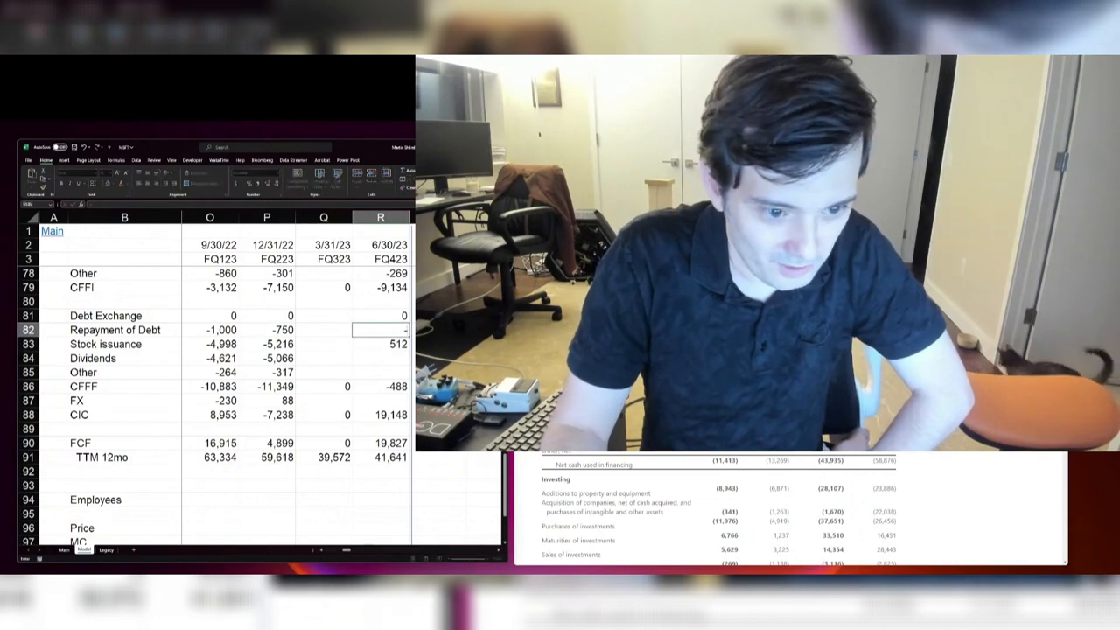
pyautogui.write('1000+512')
pyautogui.press('Return')
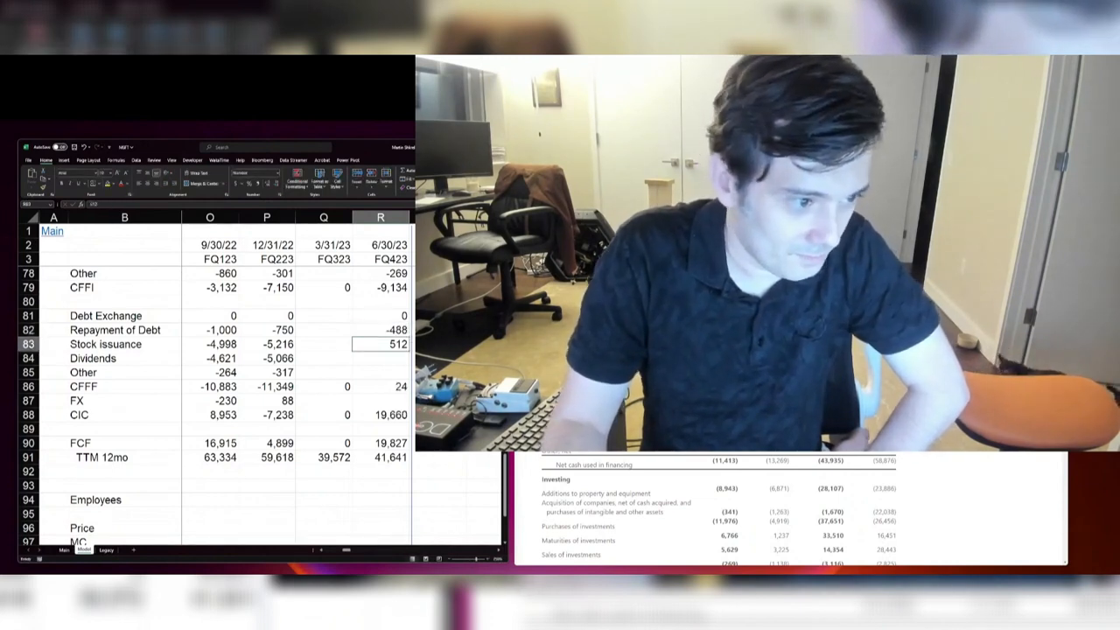
# Step: Enter FQ423 Stock issuance as -5704, Dividends as -5054 and Other financing as -167
pyautogui.write('-5704')
pyautogui.press('Return')
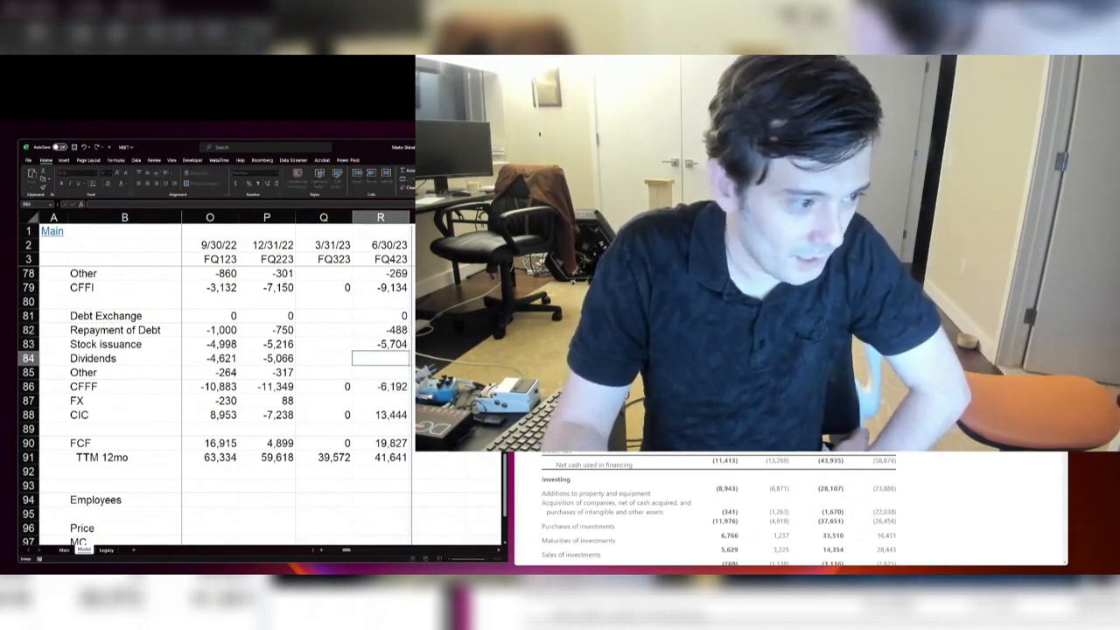
pyautogui.write('-5,05')
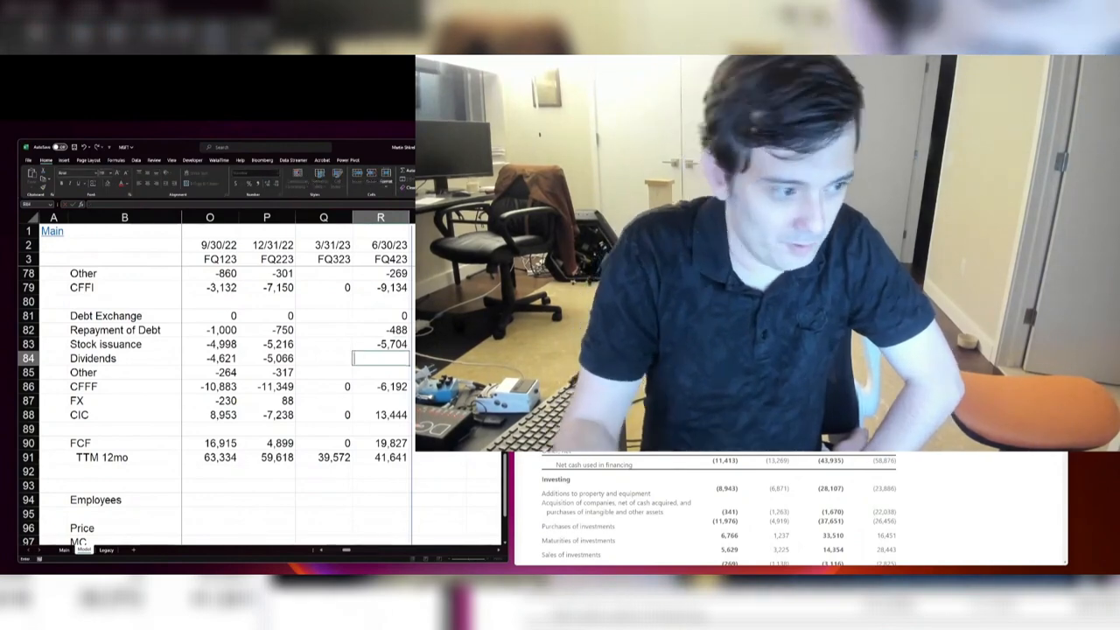
pyautogui.write('4')
pyautogui.press('Return')
pyautogui.write('-16')
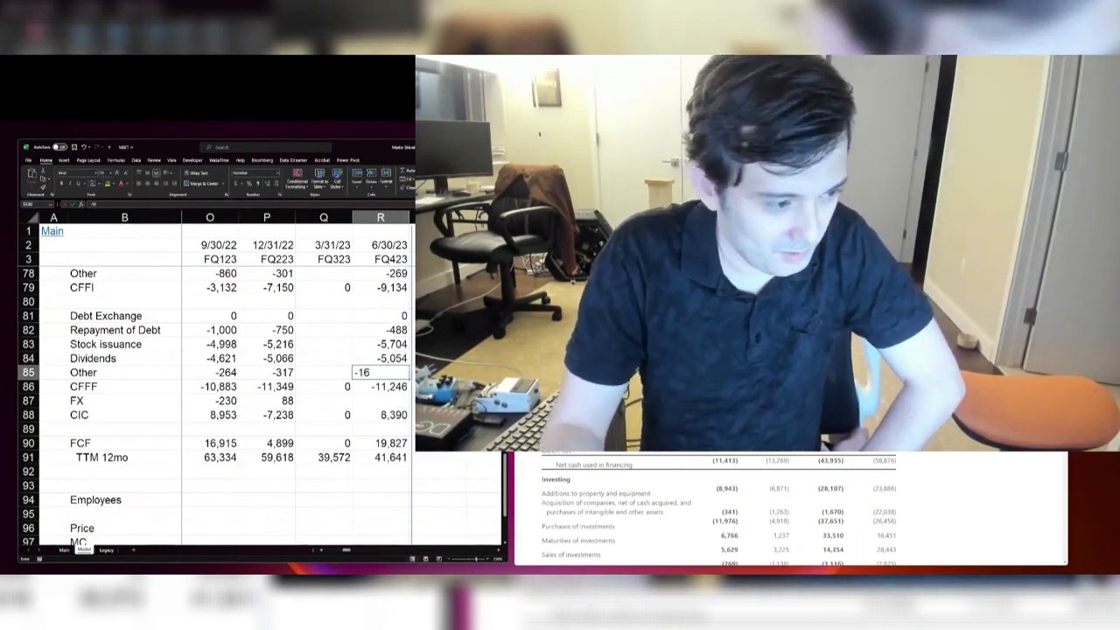
pyautogui.write('7')
pyautogui.press('Return')
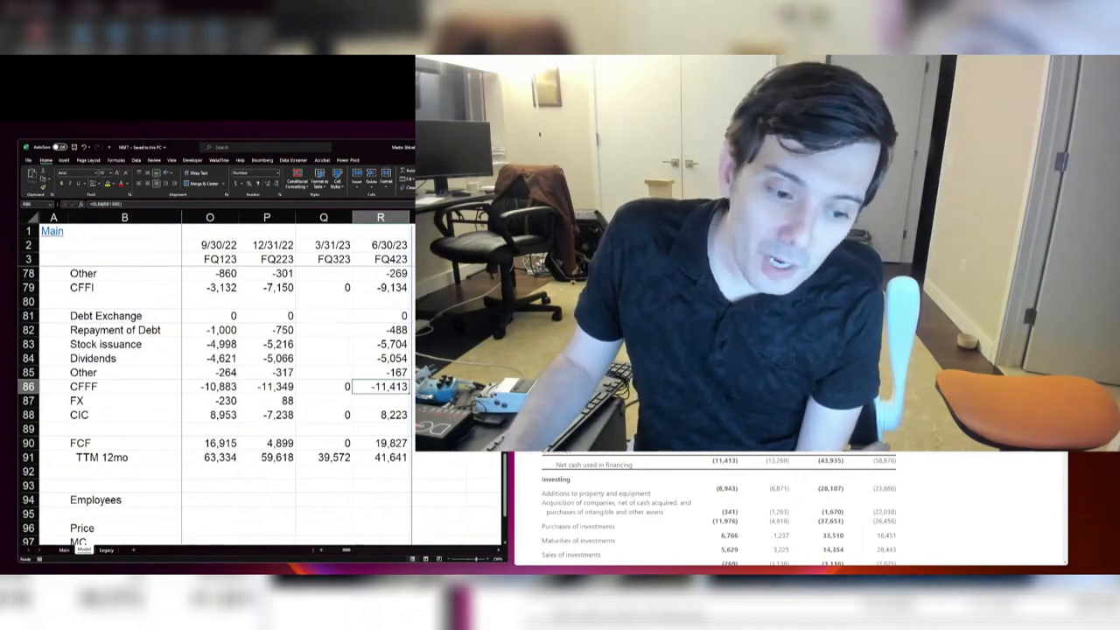
pyautogui.hotkey('alt', 'Tab')
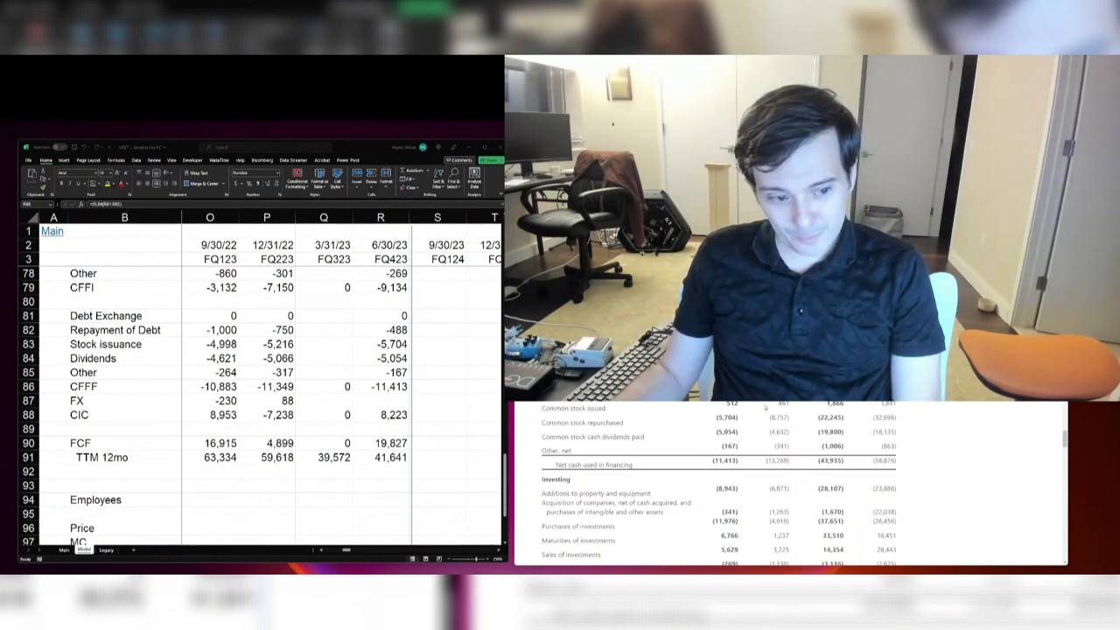
pyautogui.click(235, 375)
pyautogui.click(302, 314)
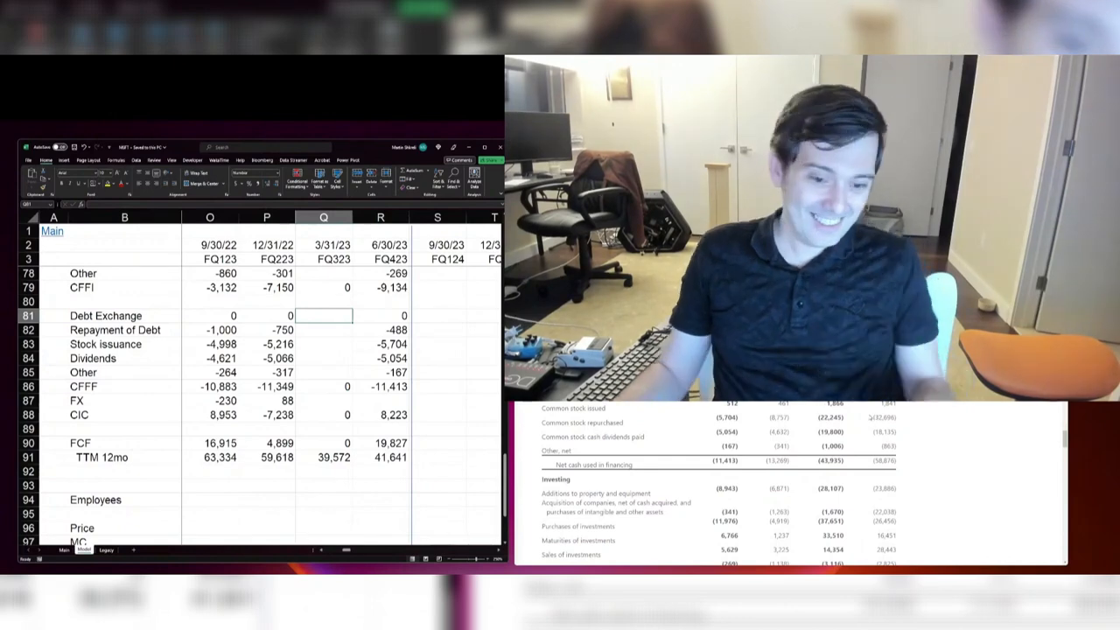
# Step: Enter the FQ423 FX effect from the press release's cash flow statement as -81
pyautogui.scroll(-3, 883, 441)
pyautogui.scroll(2, 792, 481)
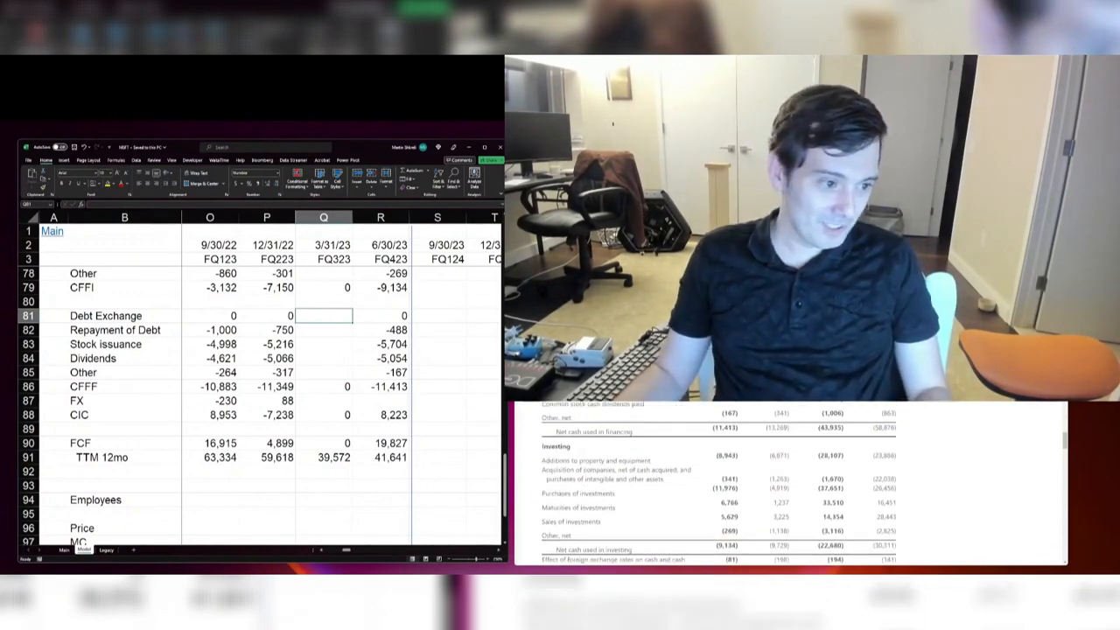
pyautogui.click(407, 402)
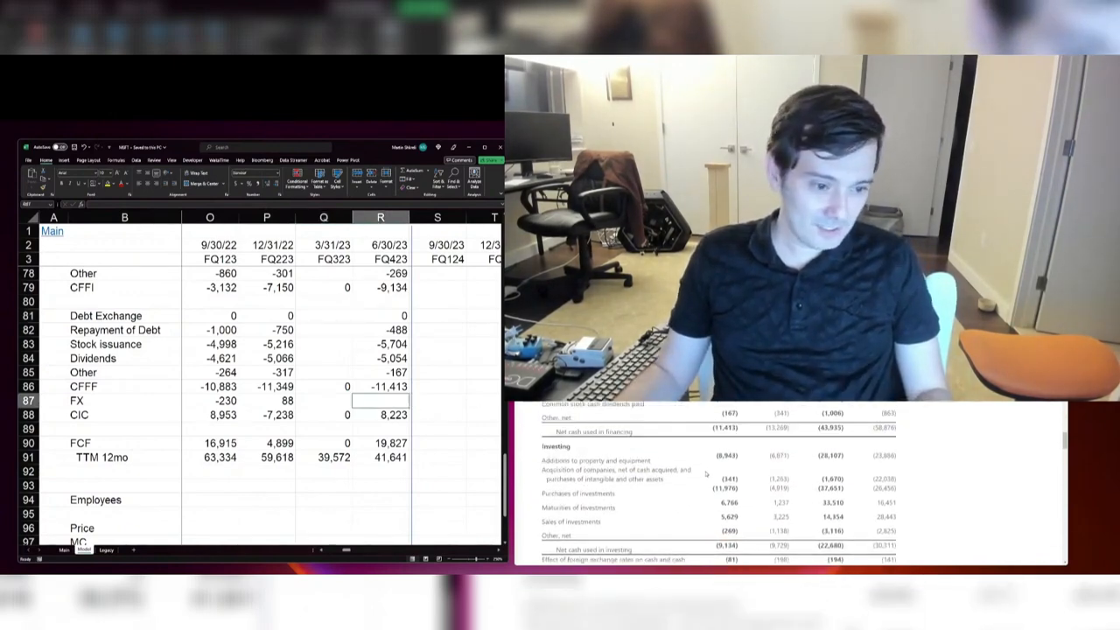
pyautogui.scroll(-2, 705, 473)
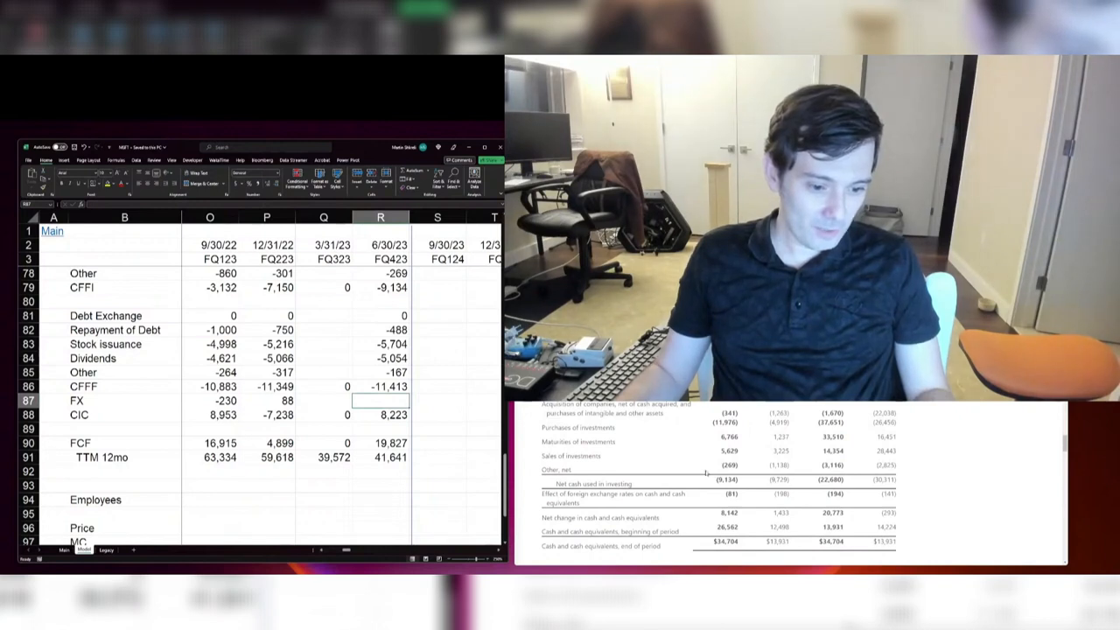
pyautogui.write('-841')
pyautogui.press('Return')
pyautogui.press('Up')
pyautogui.write('-')
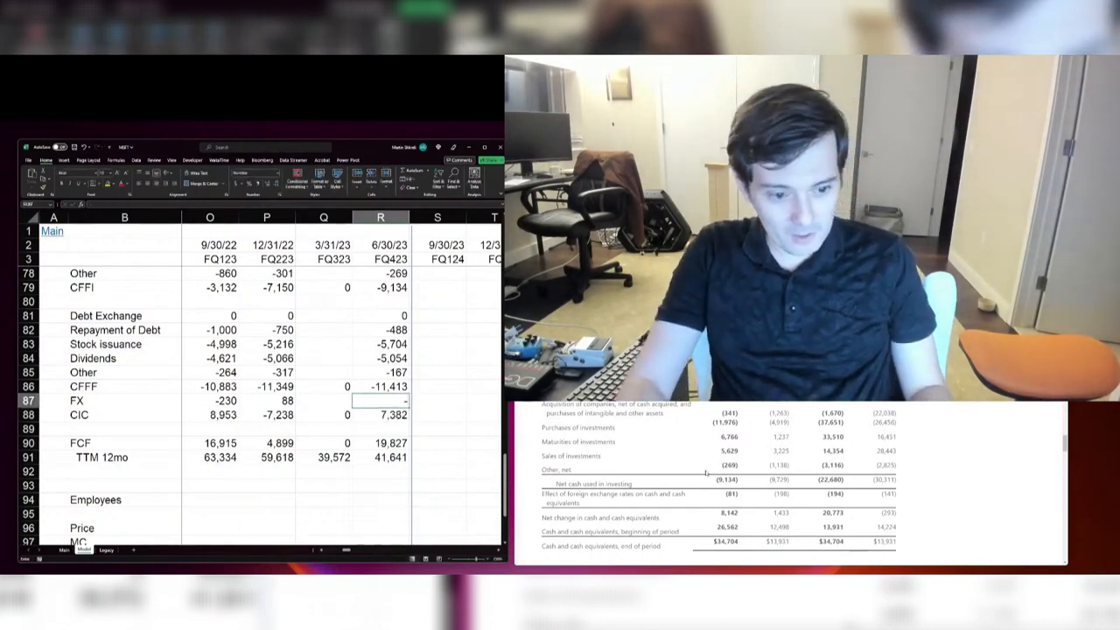
pyautogui.write('81')
pyautogui.press('Return')
pyautogui.press('Left')
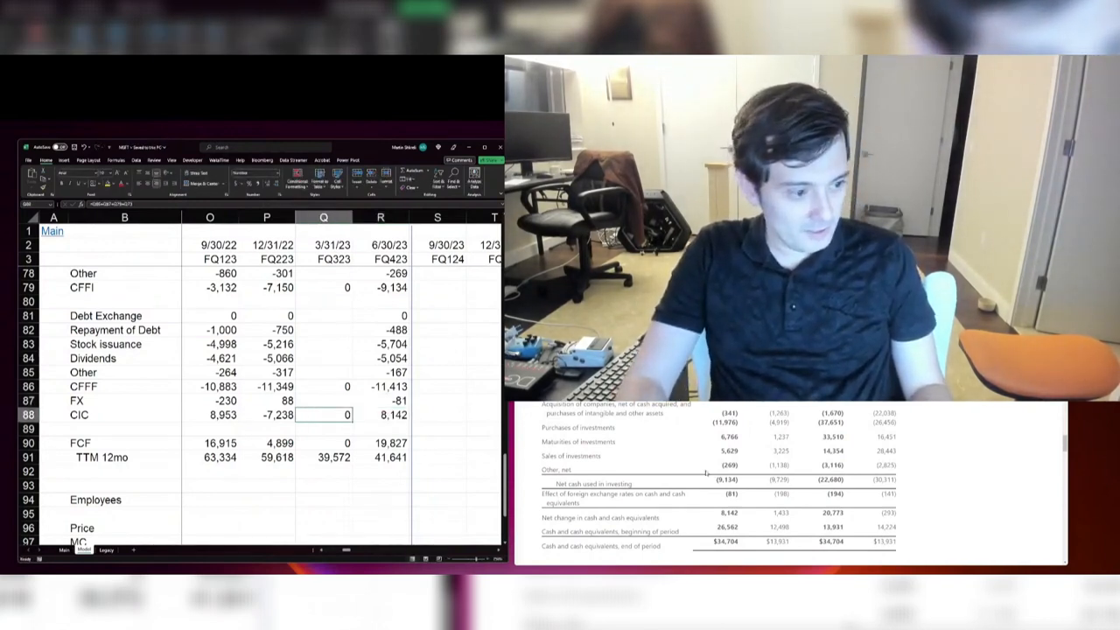
# Step: Compare the press release's segment revenue table with the segment revenue rows of the Microsoft model
pyautogui.scroll(-5, 706, 473)
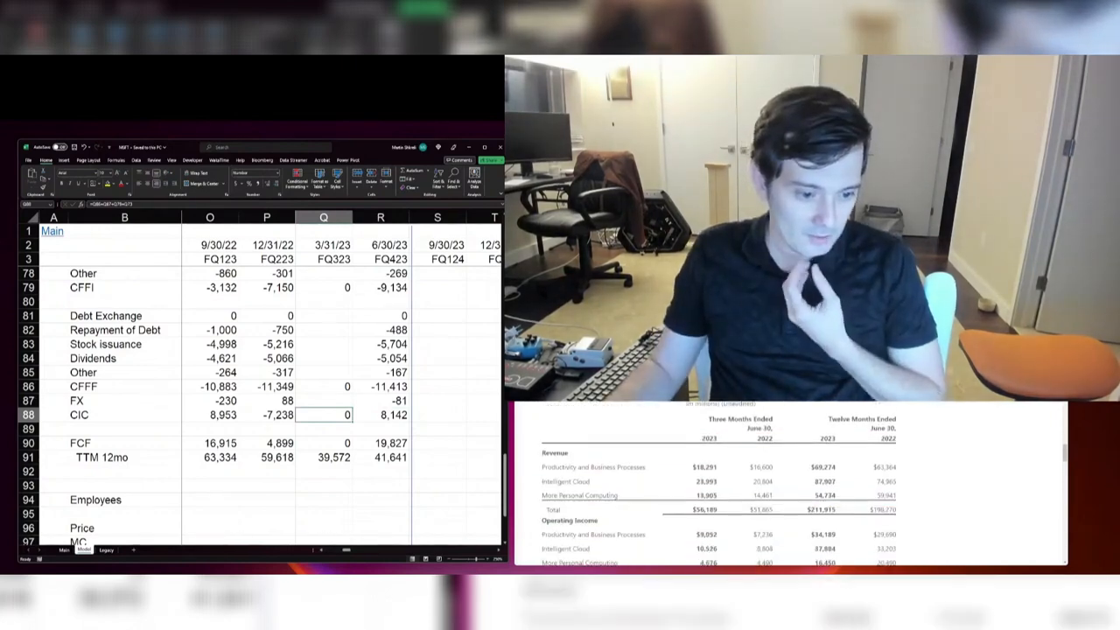
pyautogui.scroll(20, 230, 471)
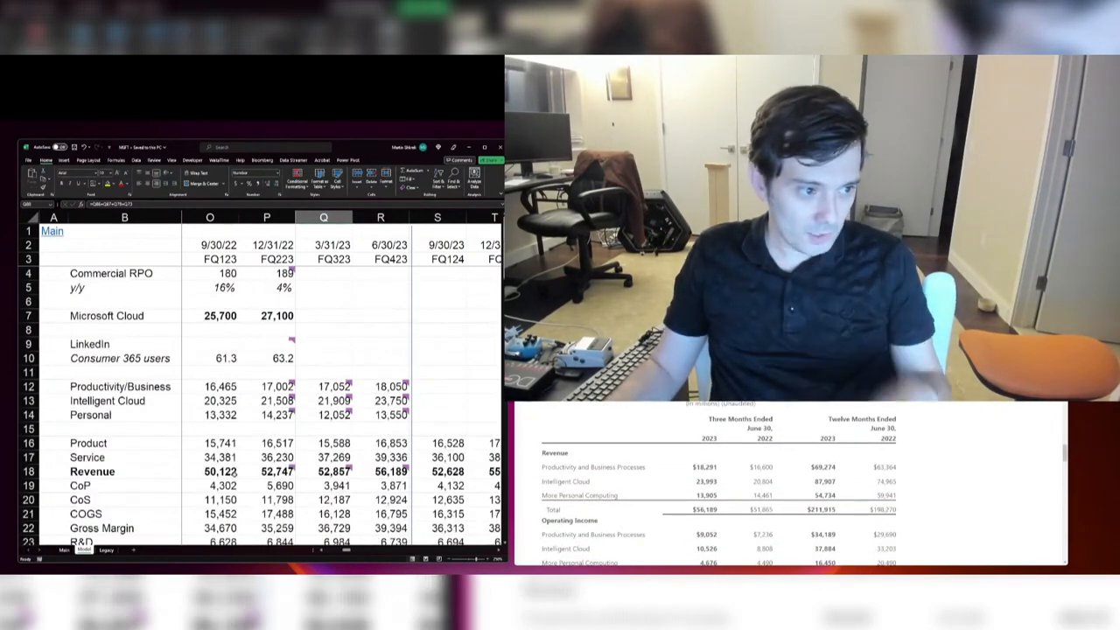
pyautogui.scroll(-2, 235, 474)
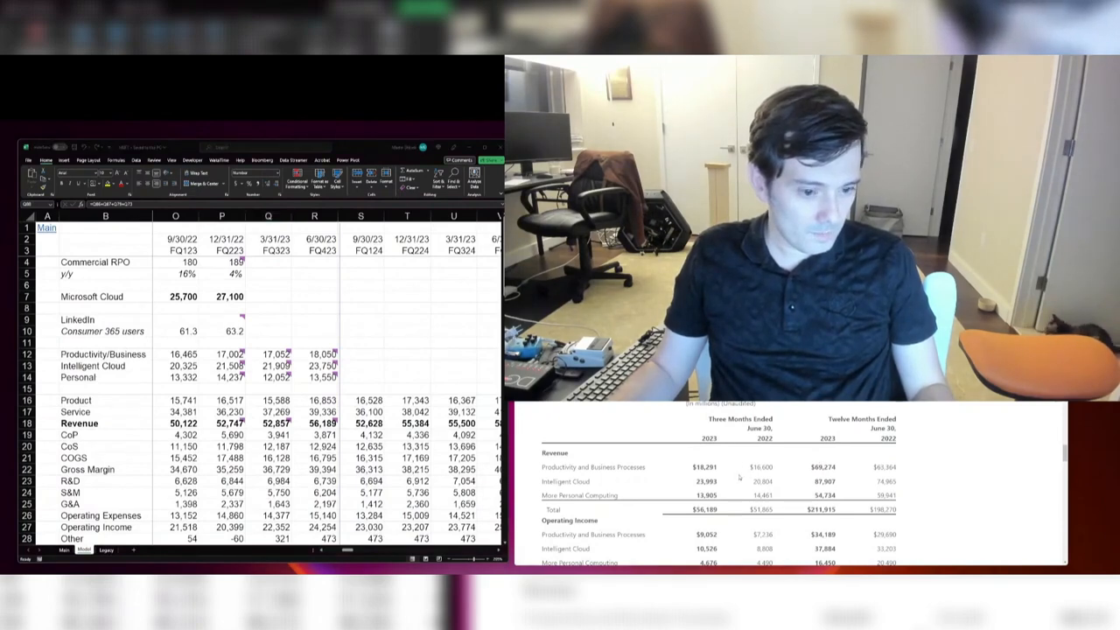
pyautogui.scroll(-10, 676, 479)
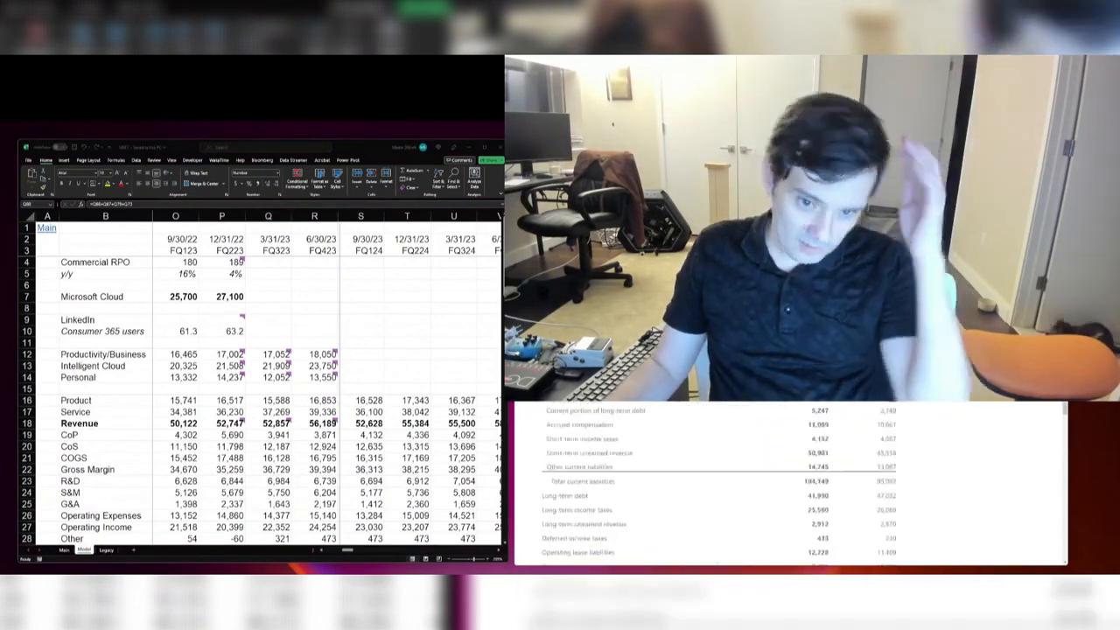
pyautogui.scroll(-10, 790, 482)
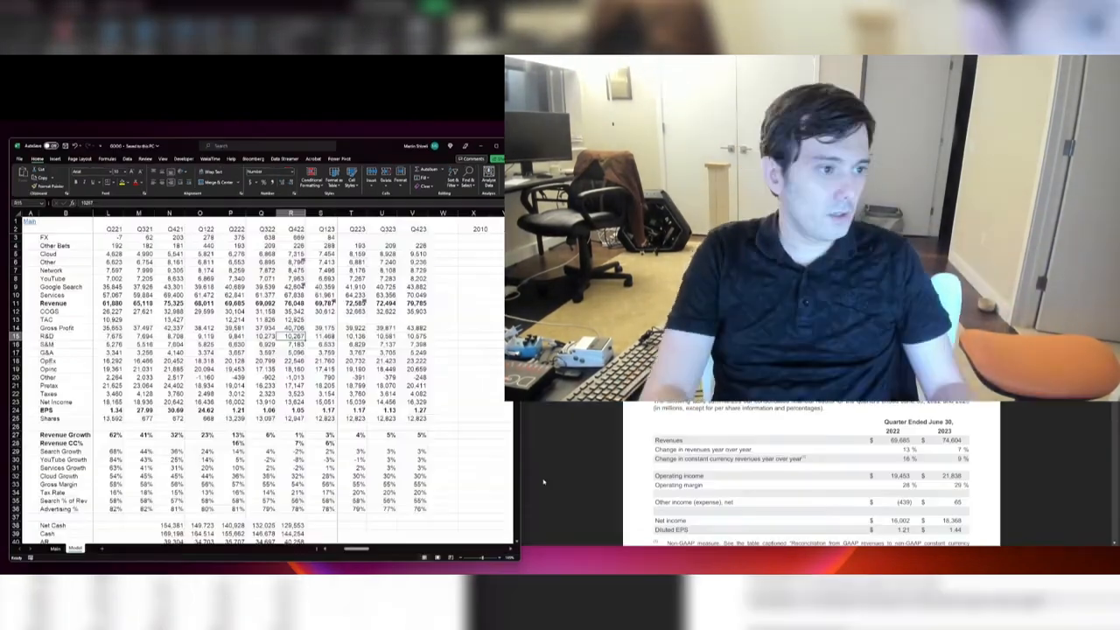
# Step: Switch to the Alphabet model and examine the Revenue Growth row from Q421 through Q123
pyautogui.press('Right')
pyautogui.press('Right')
pyautogui.press('Right')
pyautogui.hotkey('ctrl', 'Up')
pyautogui.hotkey('ctrl', 'Up')
pyautogui.hotkey('ctrl', 'Up')
pyautogui.hotkey('ctrl', 'Up')
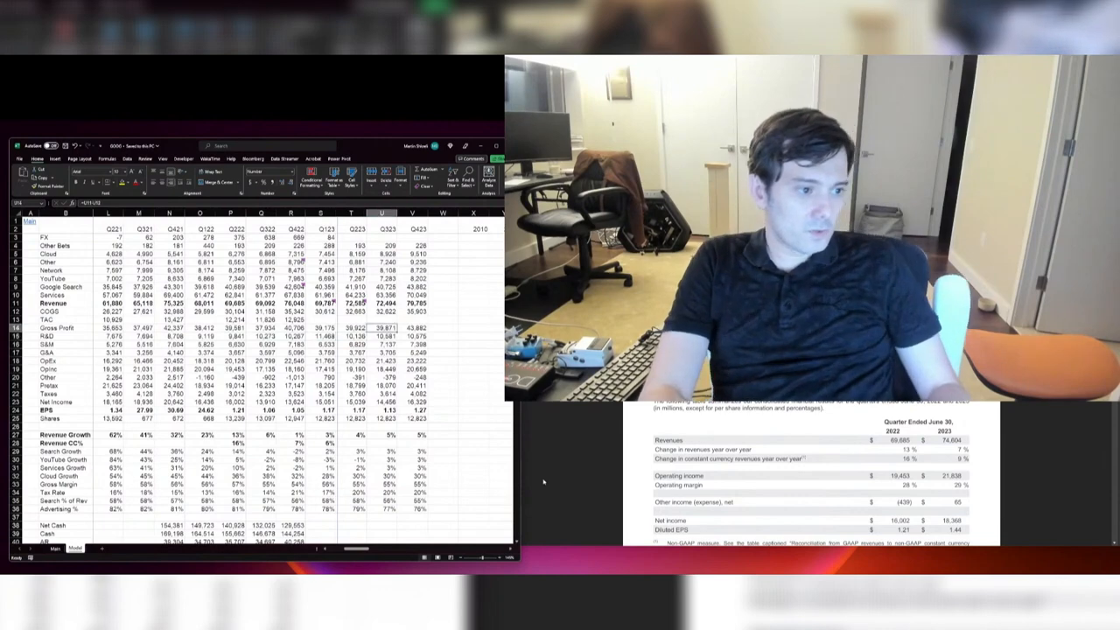
pyautogui.press('Left')
pyautogui.press('Down')
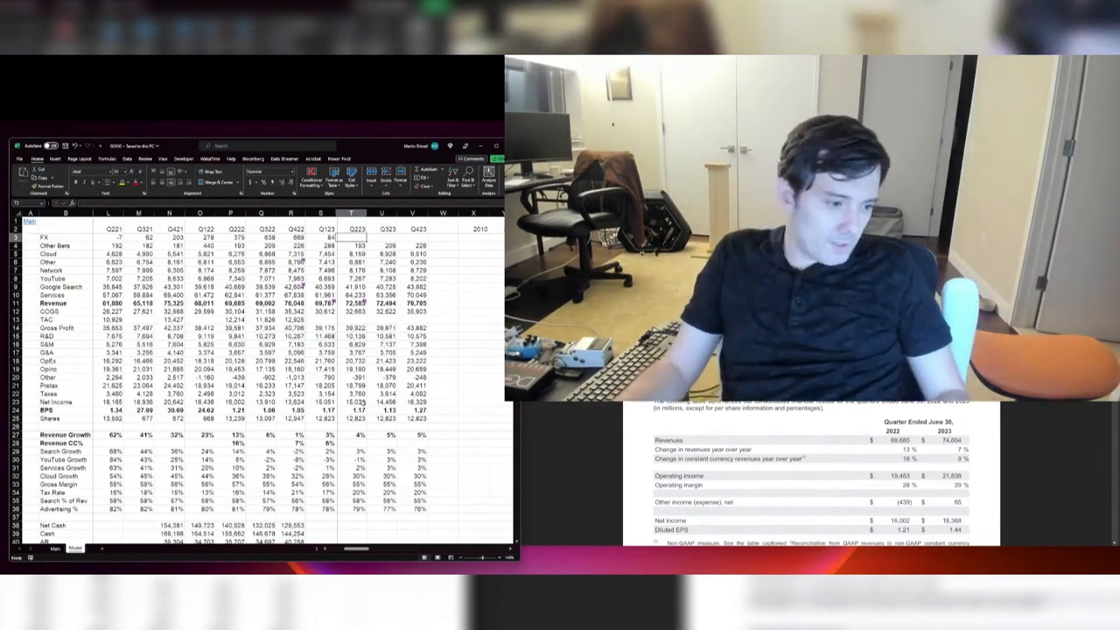
pyautogui.keyDown('ctrl'); pyautogui.scroll(3, 363, 408); pyautogui.keyUp('ctrl')
pyautogui.scroll(-4, 219, 372)
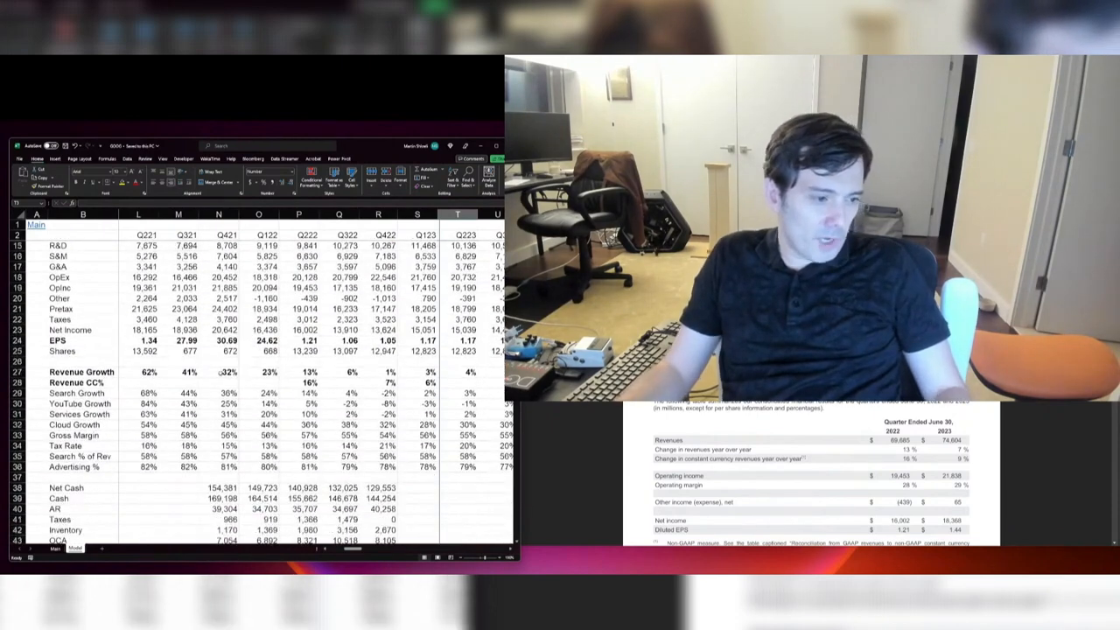
pyautogui.moveTo(200, 371); pyautogui.dragTo(428, 372)
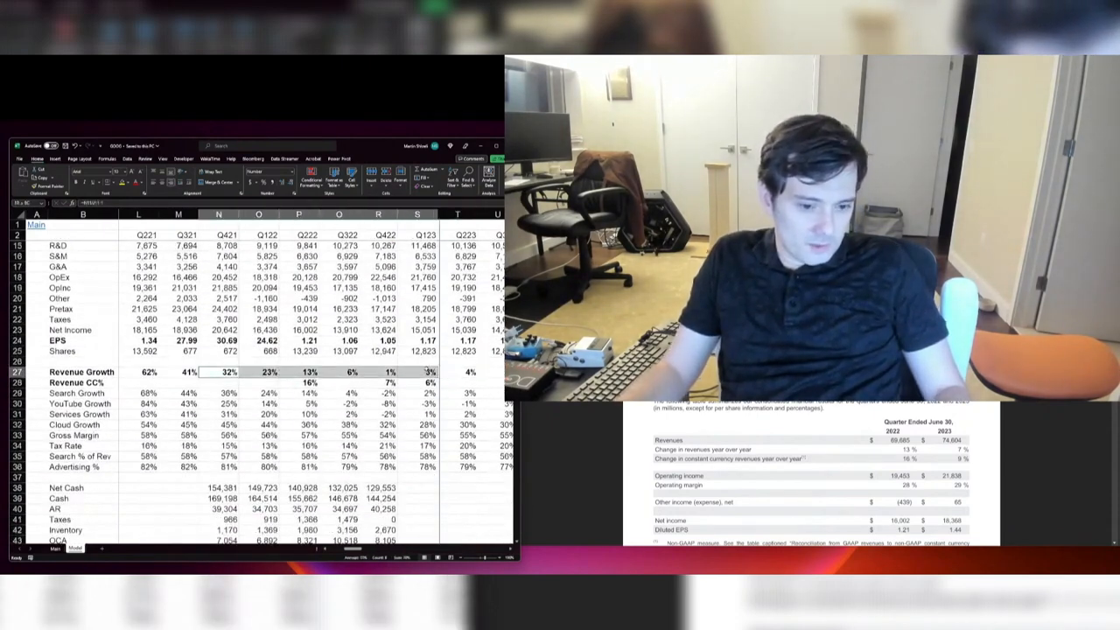
# Step: Enter Q223 Revenue CC% as 9% from Alphabet's Q2 2023 release and save the workbook
pyautogui.click(473, 383)
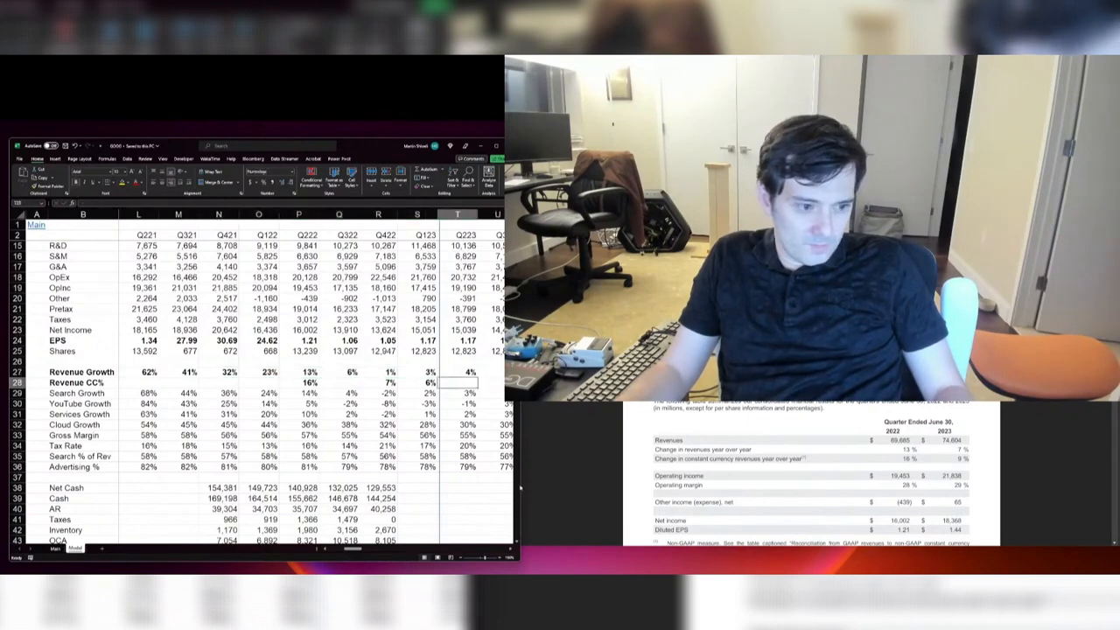
pyautogui.write('9%')
pyautogui.press('Right')
pyautogui.press('Right')
pyautogui.press('Right')
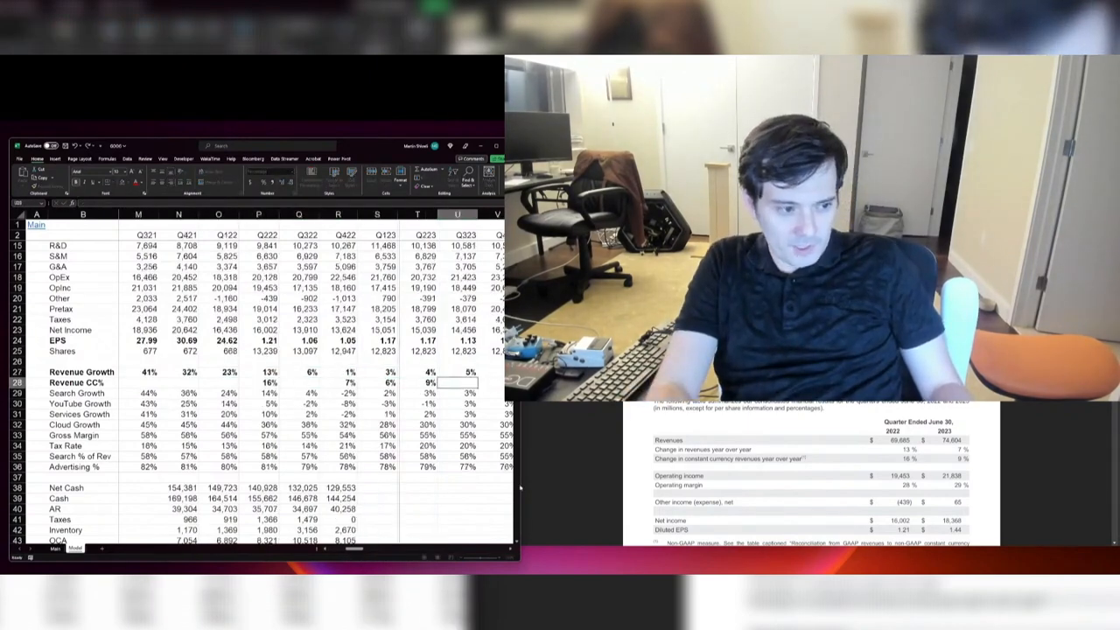
pyautogui.press('Left')
pyautogui.press('Left')
pyautogui.press('Left')
pyautogui.hotkey('ctrl', 's')
# Step: Examine the supplemental information and segment operating results in Alphabet's Q2 2023 release against the model's Q223 column
pyautogui.hotkey('ctrl', 'Up')
pyautogui.hotkey('ctrl', 'Up')
pyautogui.hotkey('ctrl', 'Up')
pyautogui.hotkey('ctrl', 'Up')
pyautogui.hotkey('ctrl', 'Up')
pyautogui.hotkey('ctrl', 'Up')
pyautogui.hotkey('ctrl', 'Up')
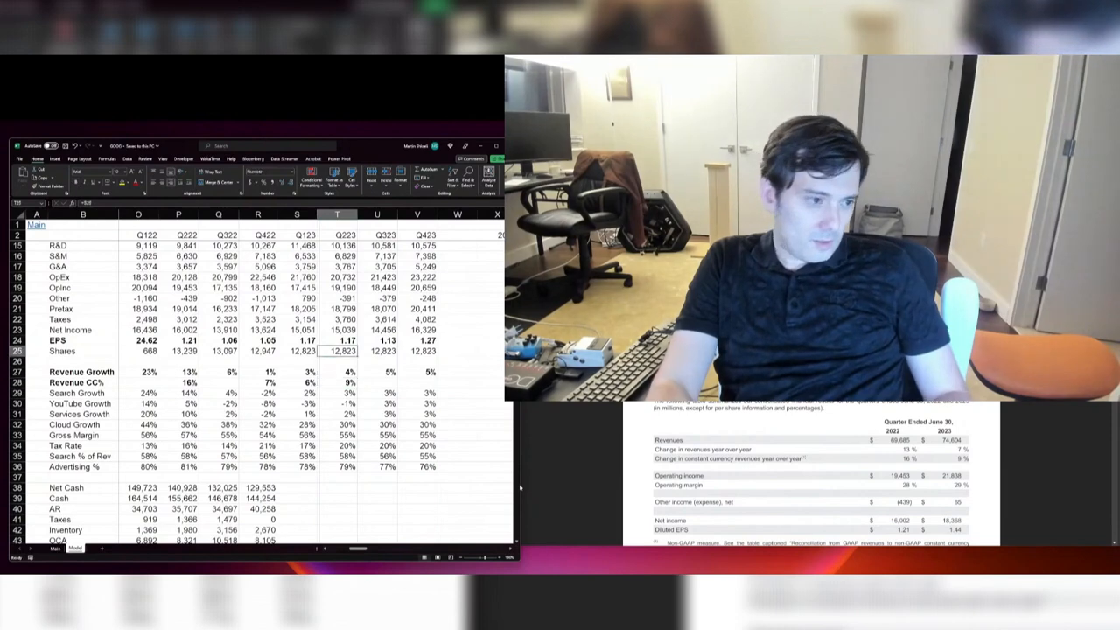
pyautogui.hotkey('ctrl', 'Down')
pyautogui.hotkey('ctrl', 'Down')
pyautogui.hotkey('ctrl', 'Down')
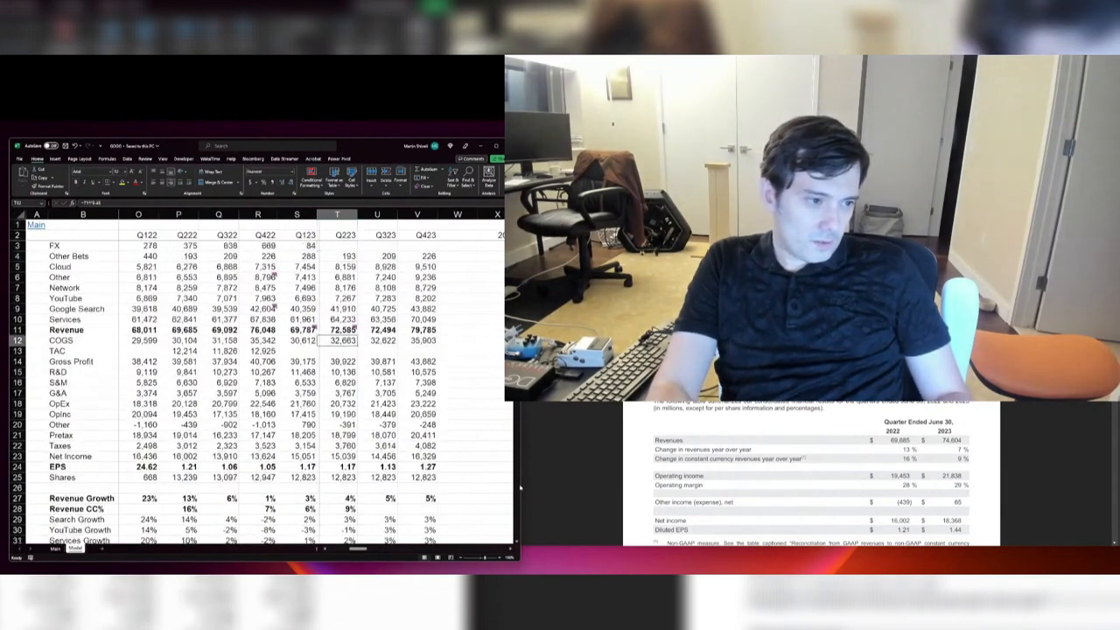
pyautogui.scroll(-5, 881, 496)
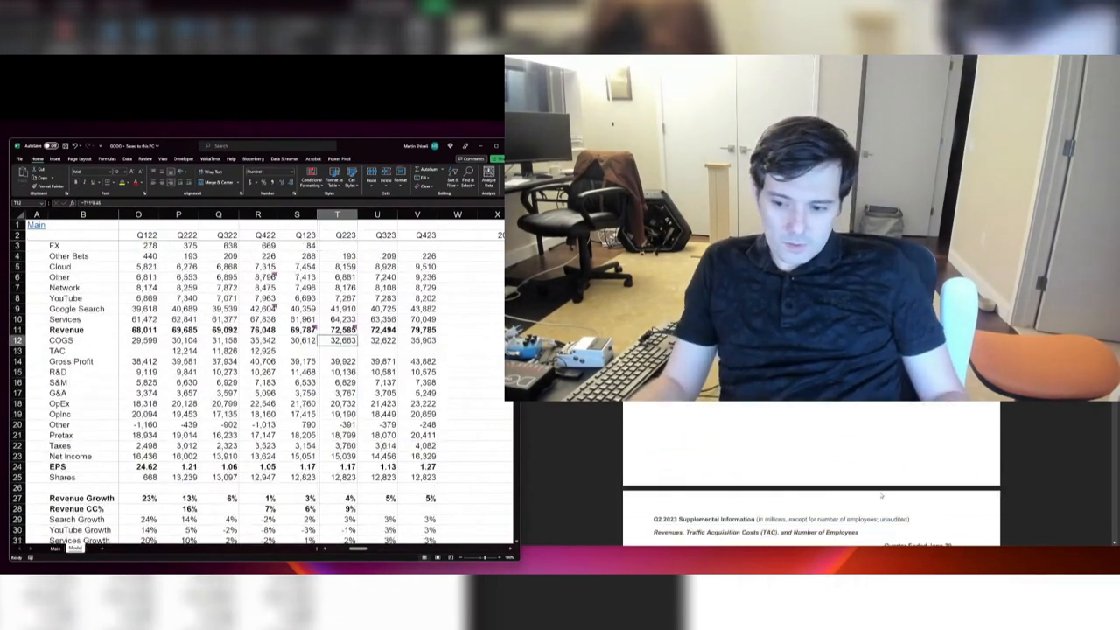
pyautogui.scroll(-6, 882, 496)
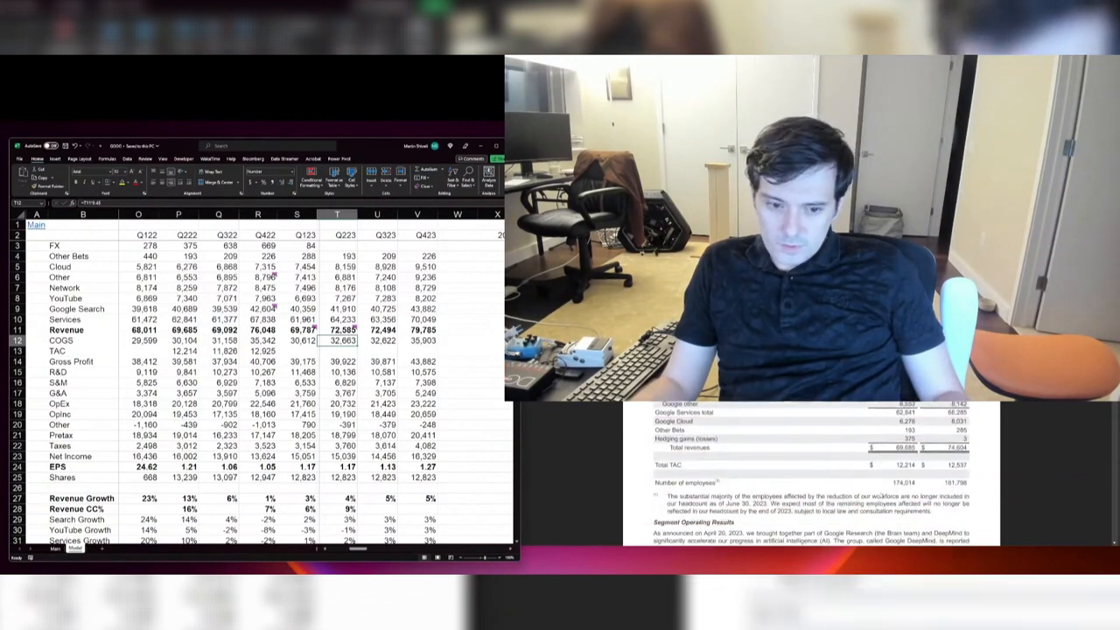
pyautogui.scroll(-3, 874, 495)
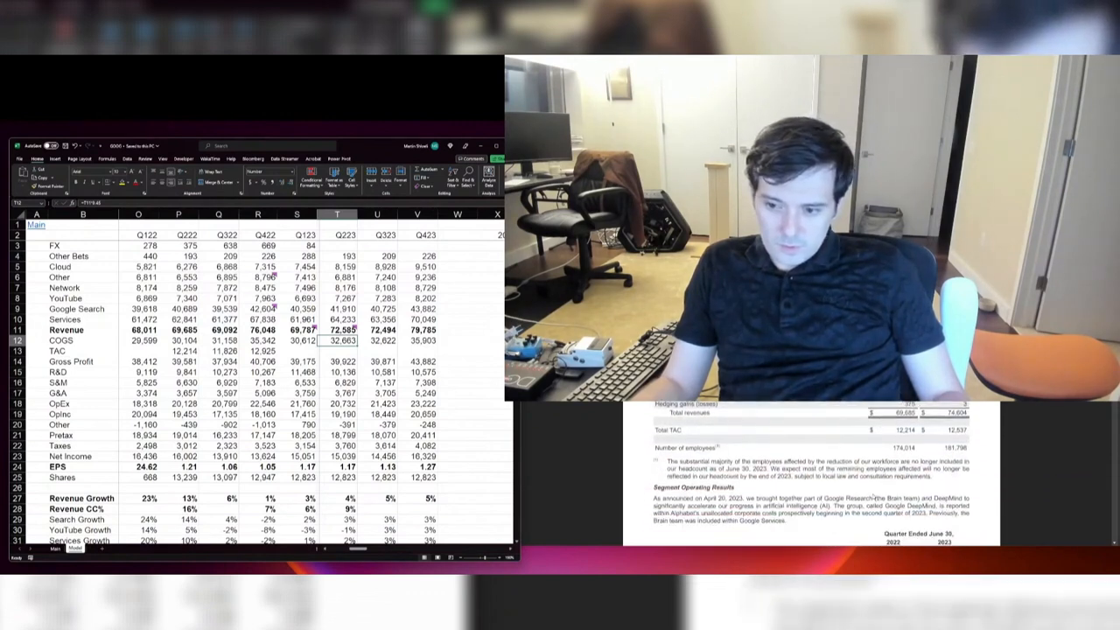
pyautogui.scroll(-2, 873, 496)
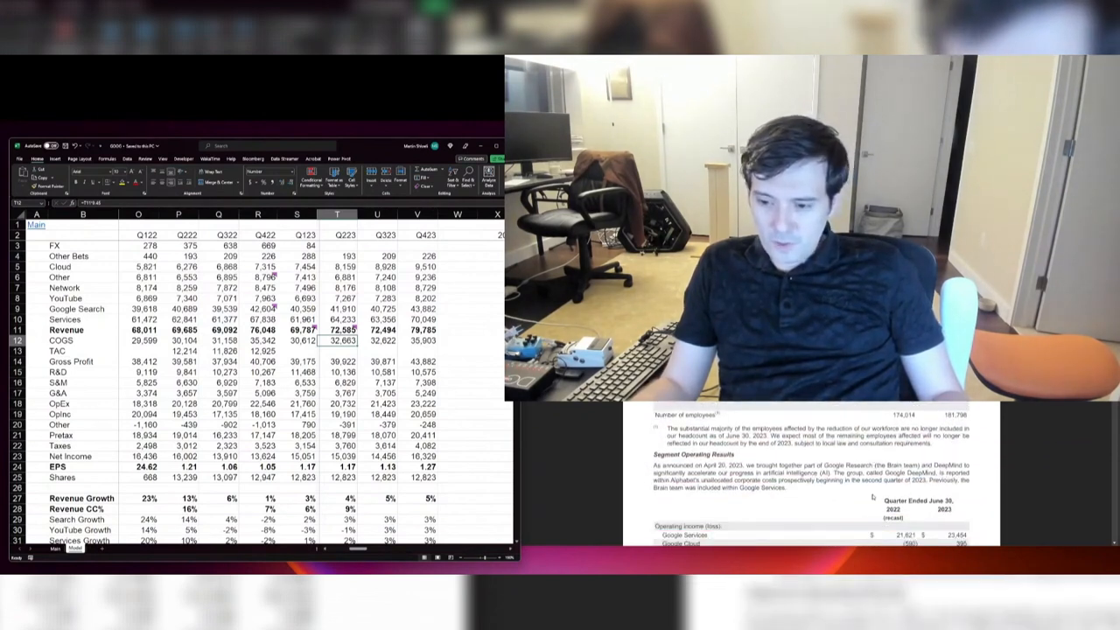
pyautogui.scroll(-3, 872, 497)
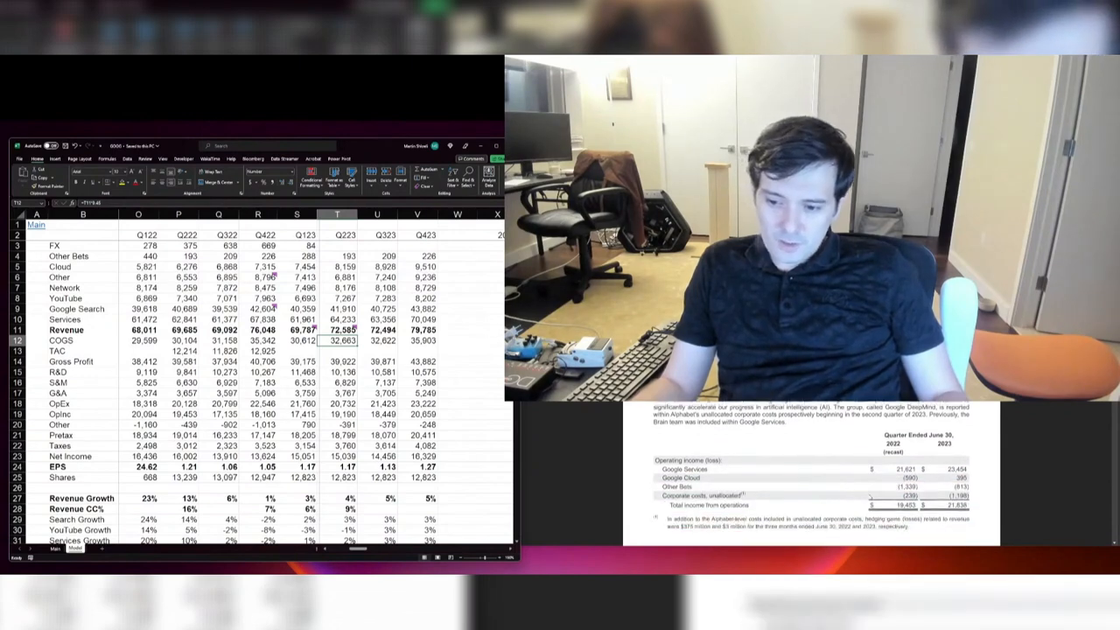
pyautogui.scroll(-2, 869, 495)
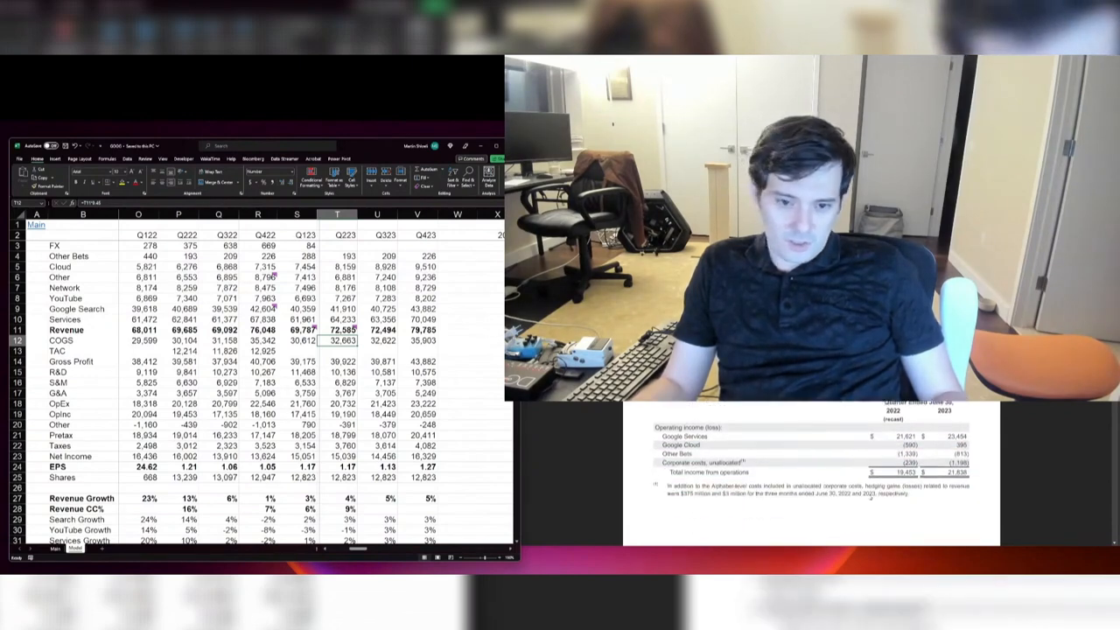
pyautogui.scroll(-19, 320, 405)
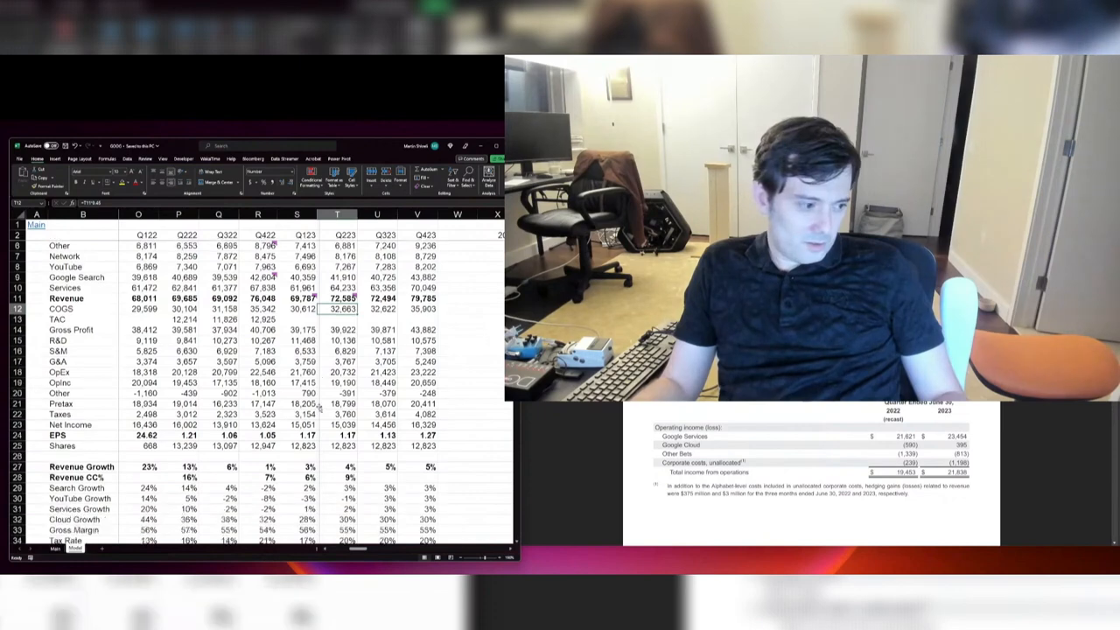
# Step: Enter the Q223 Employees figure from the release as 181,798 and compare it with Q123
pyautogui.scroll(-5, 320, 400)
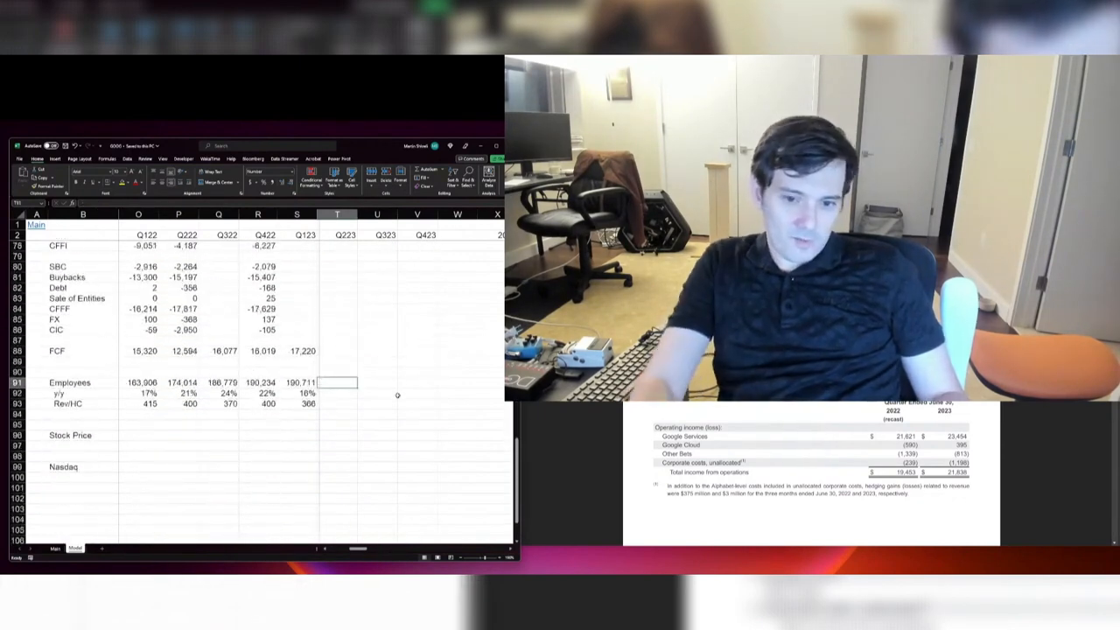
pyautogui.write('181,798')
pyautogui.press('Return')
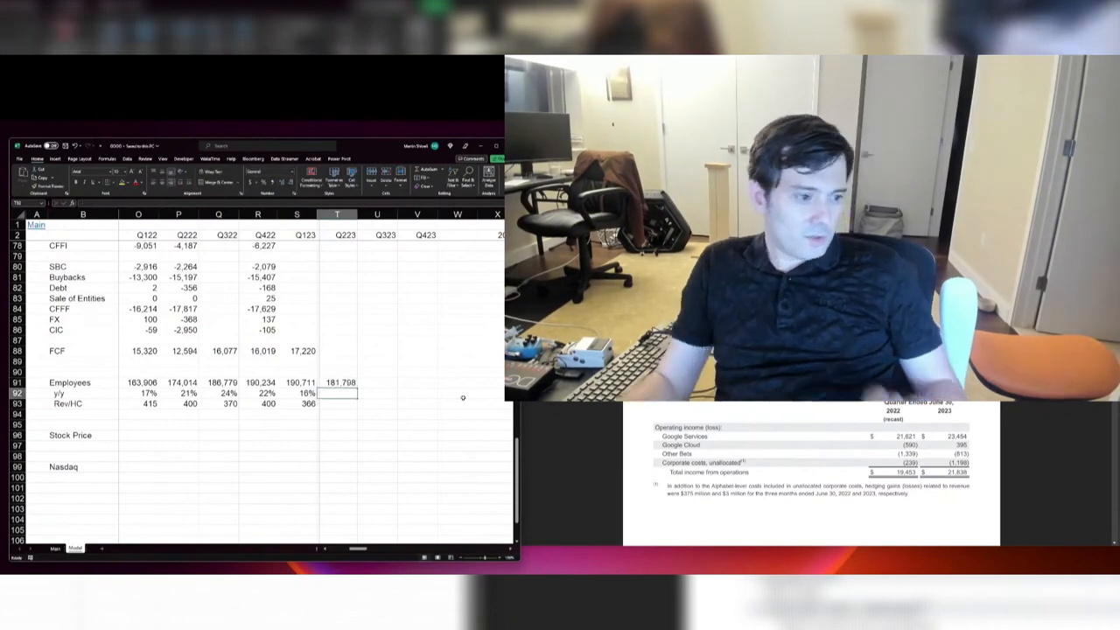
pyautogui.scroll(3, 752, 404)
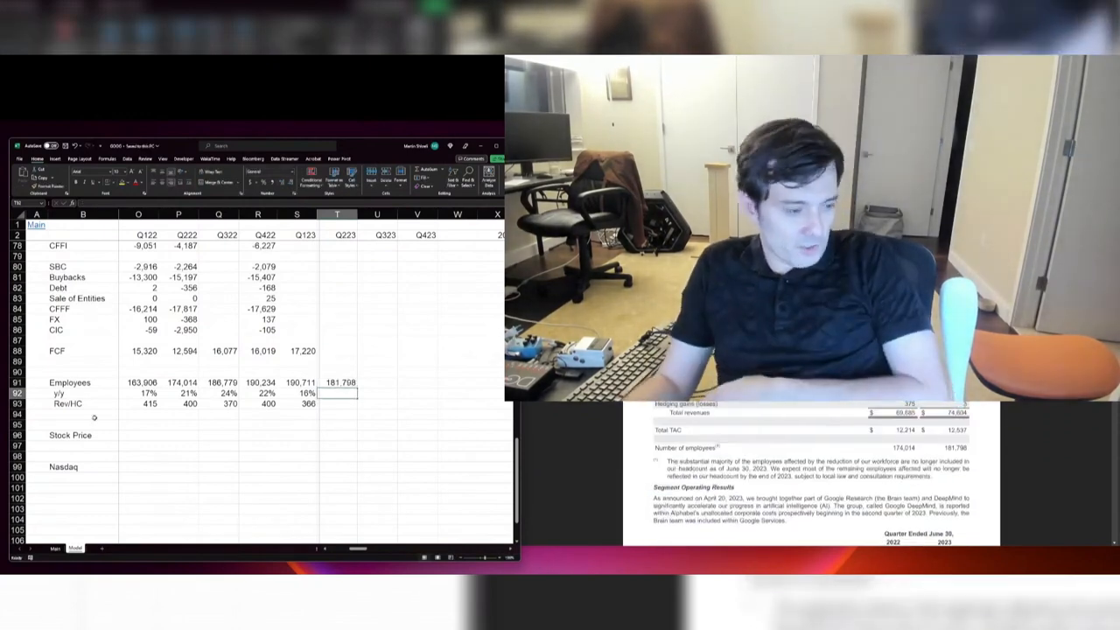
pyautogui.moveTo(299, 382); pyautogui.dragTo(330, 382)
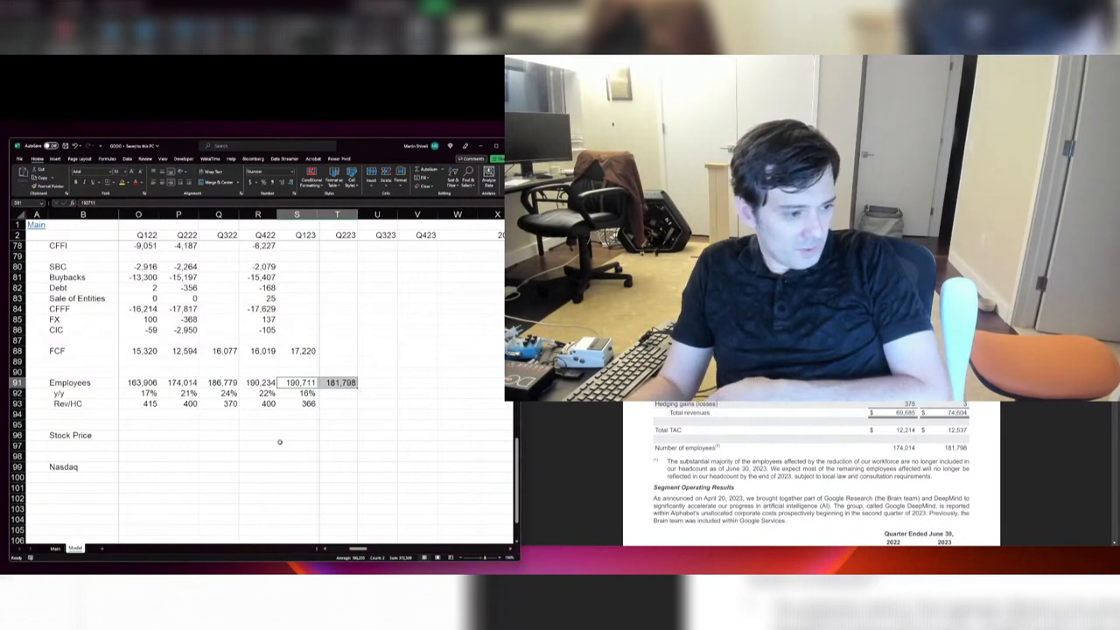
# Step: Copy the Employees y/y growth formula from Q123 to Q223
pyautogui.click(296, 393)
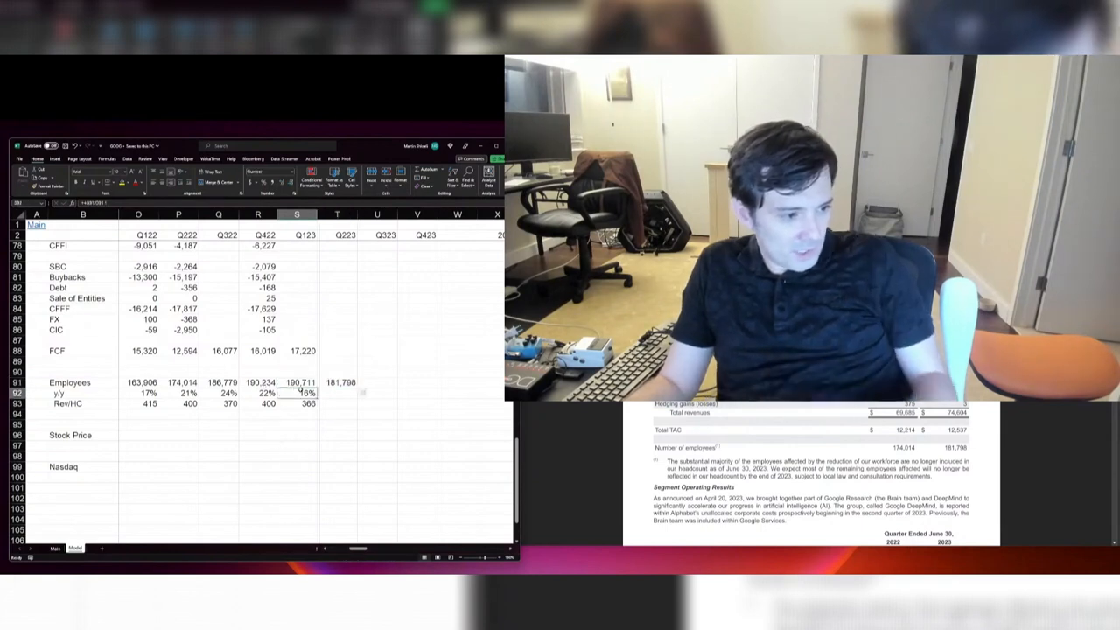
pyautogui.hotkey('ctrl', 'c')
pyautogui.click(339, 393)
pyautogui.press('Return')
# Step: Review the Employees row across the quarters up to Q223 and save the workbook
pyautogui.moveTo(292, 416); pyautogui.dragTo(455, 383)
pyautogui.click(452, 384)
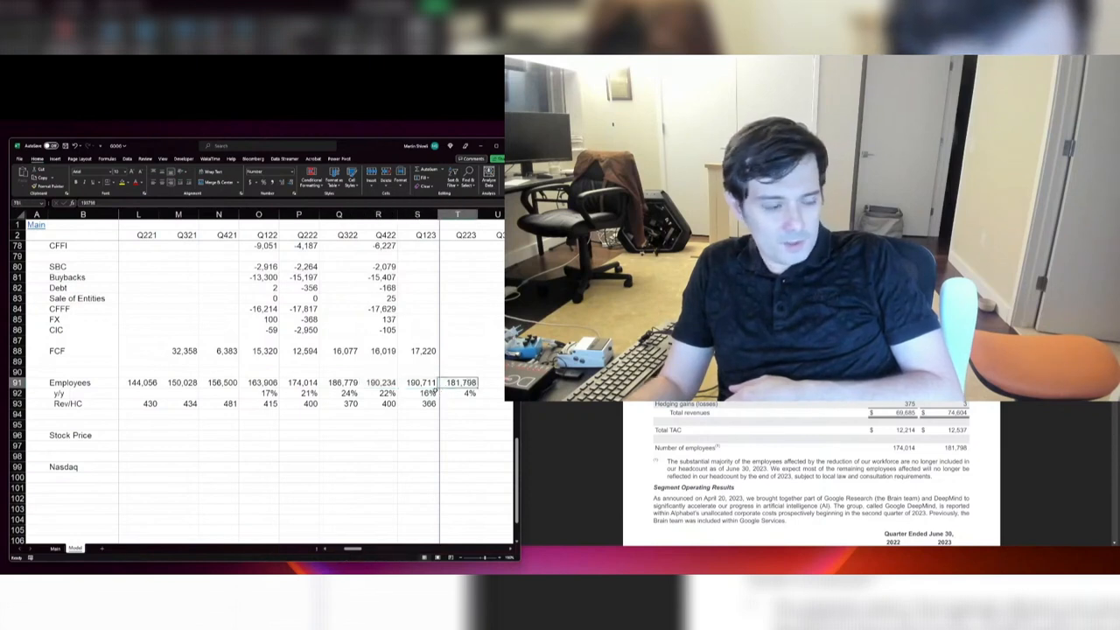
pyautogui.moveTo(143, 380); pyautogui.dragTo(438, 385)
pyautogui.click(420, 364)
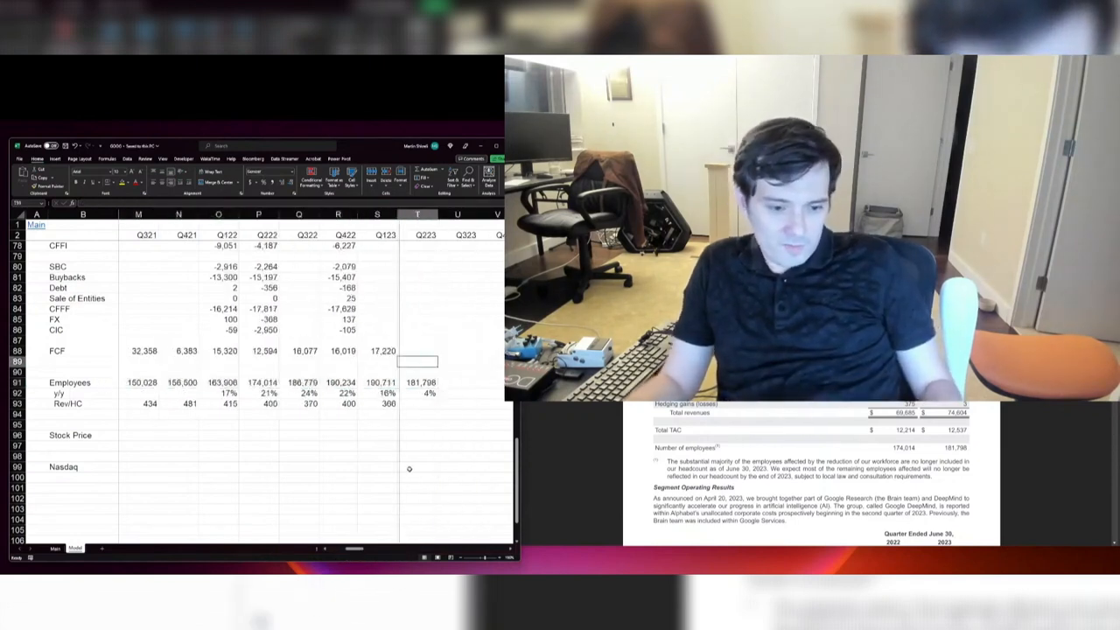
pyautogui.hotkey('ctrl', 's')
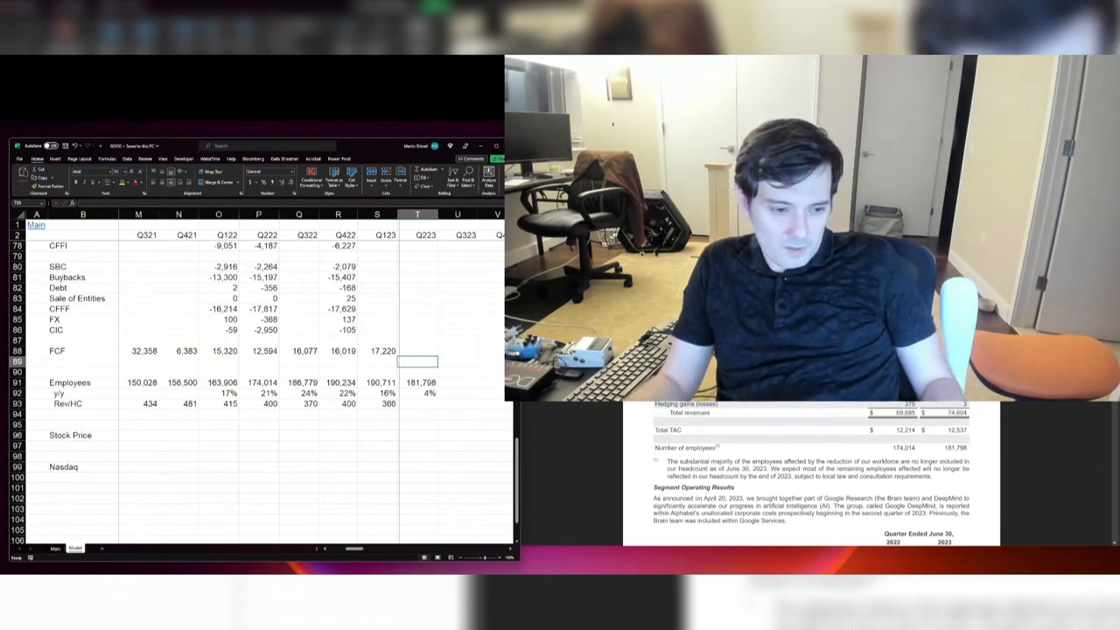
# Step: Return to the revenue rows of the model and enter Q223 YouTube revenue as 7,665
pyautogui.click(413, 352)
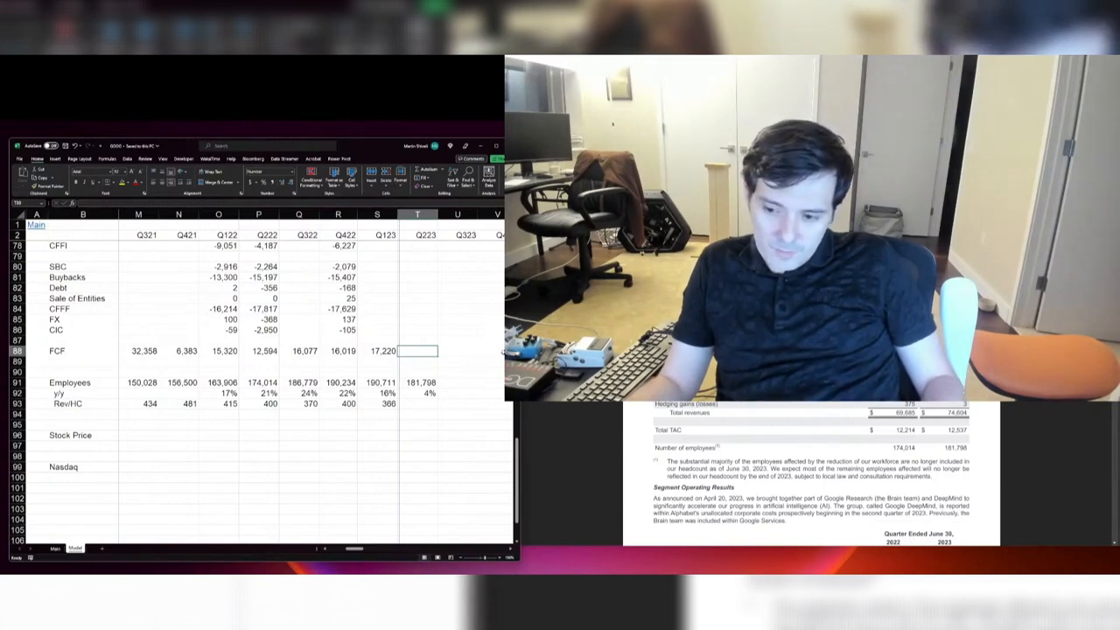
pyautogui.scroll(20, 262, 385)
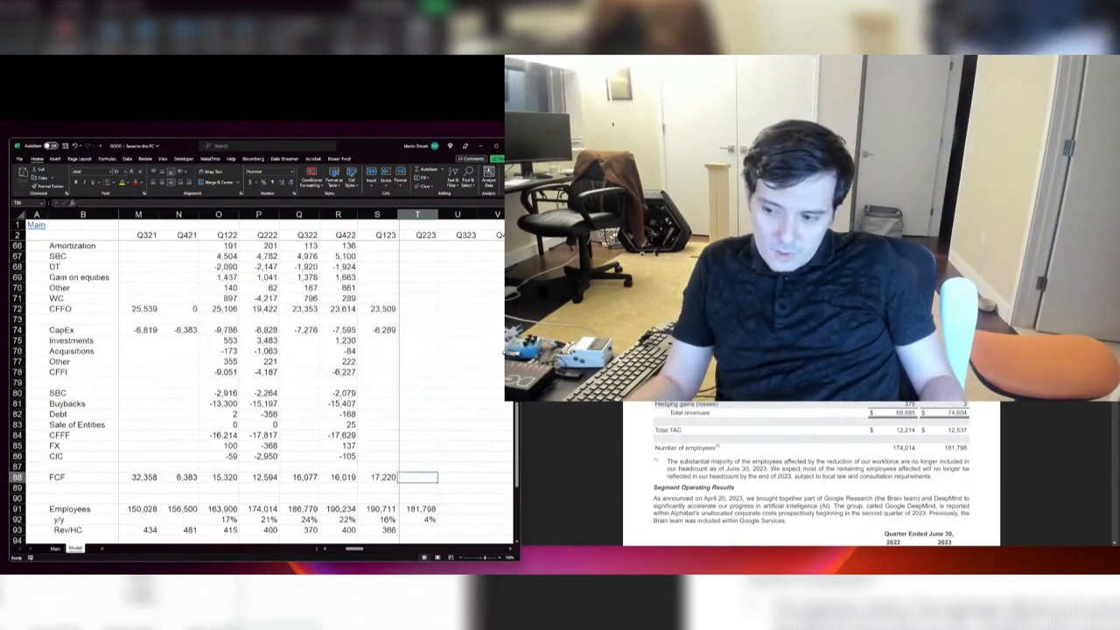
pyautogui.scroll(2, 420, 289)
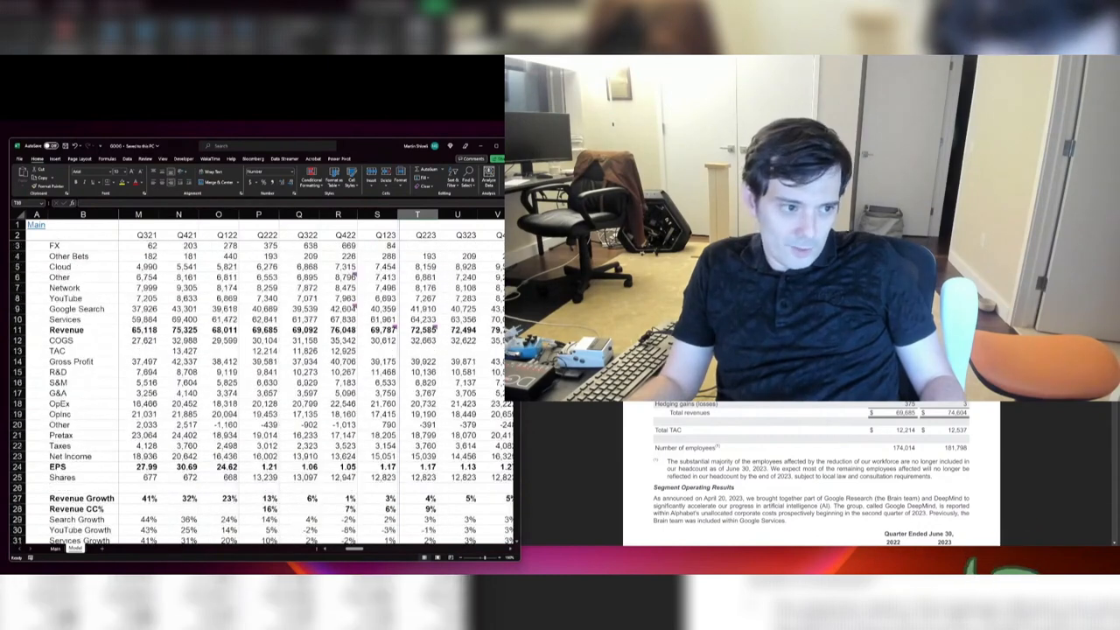
pyautogui.click(425, 236)
pyautogui.click(452, 298)
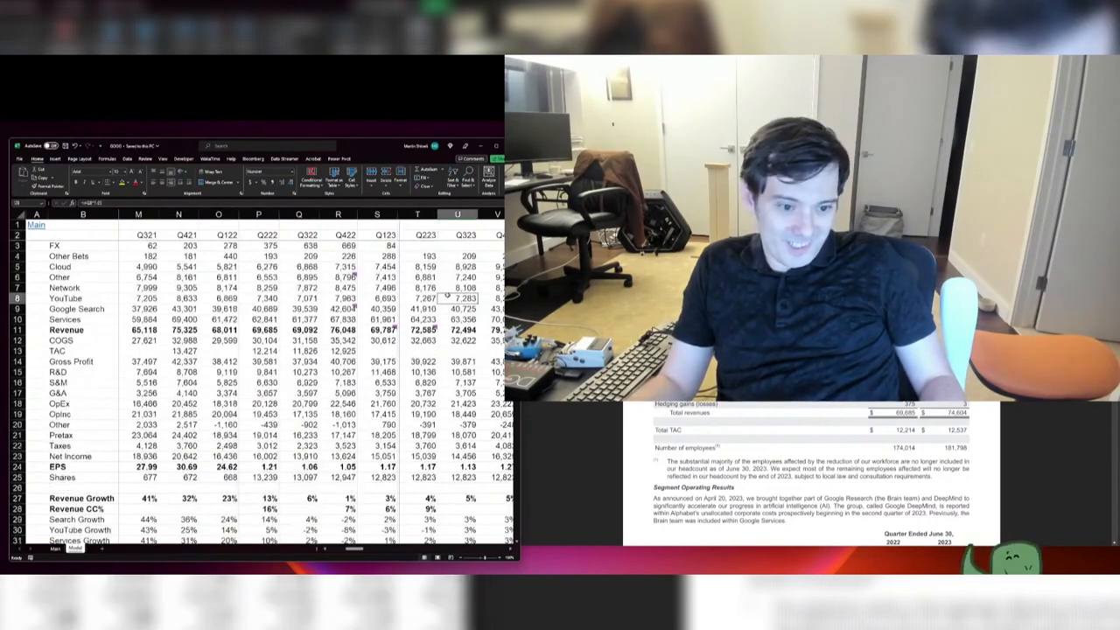
pyautogui.click(426, 309)
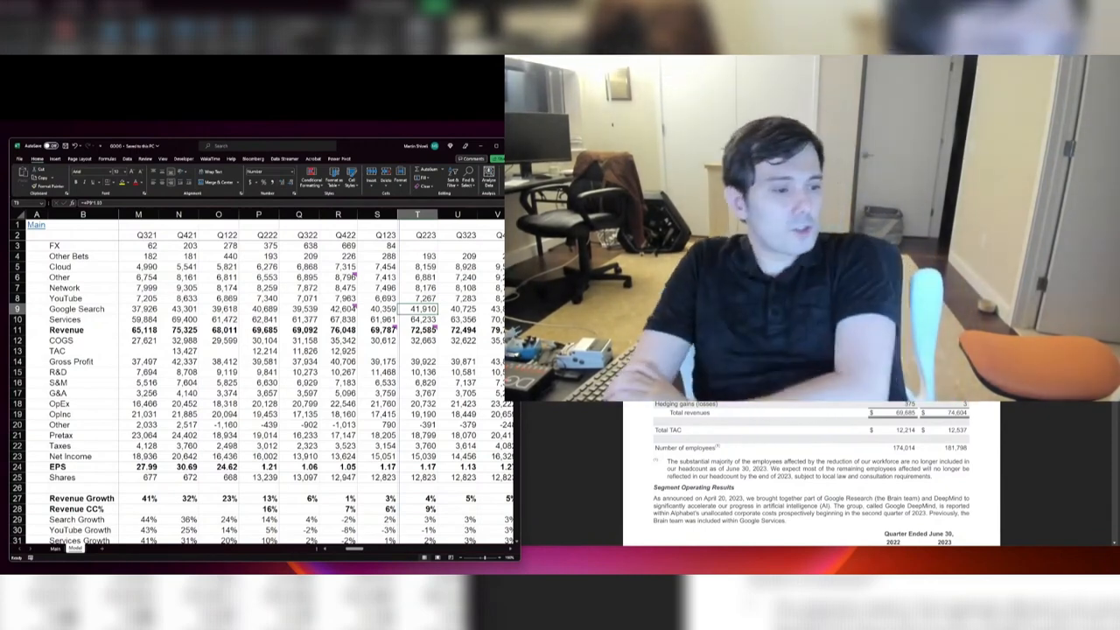
pyautogui.press('Up')
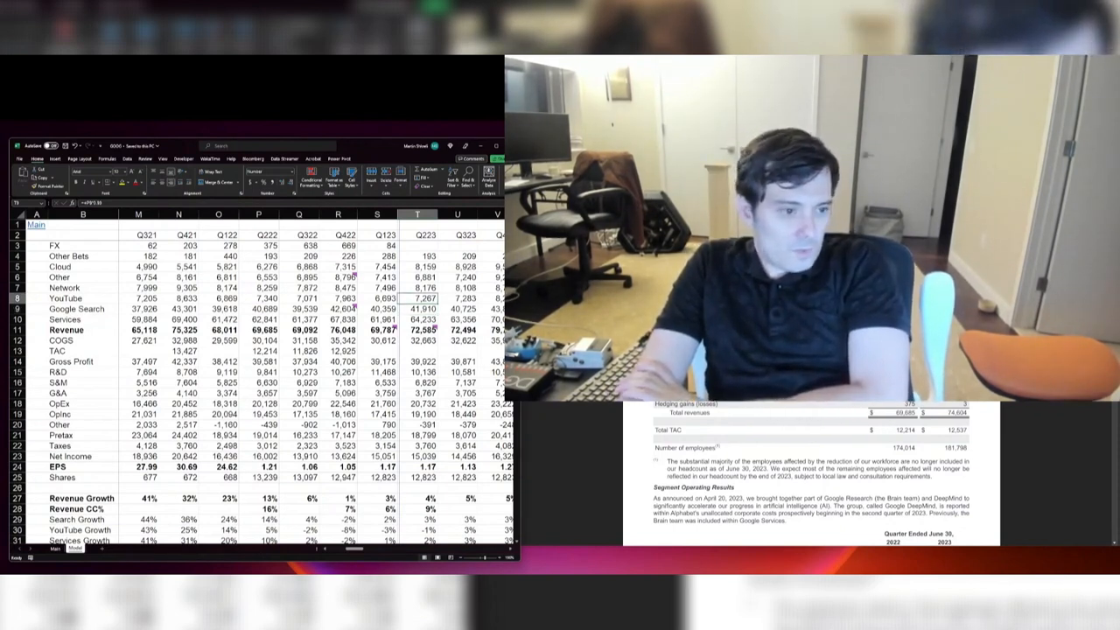
pyautogui.write('7,6')
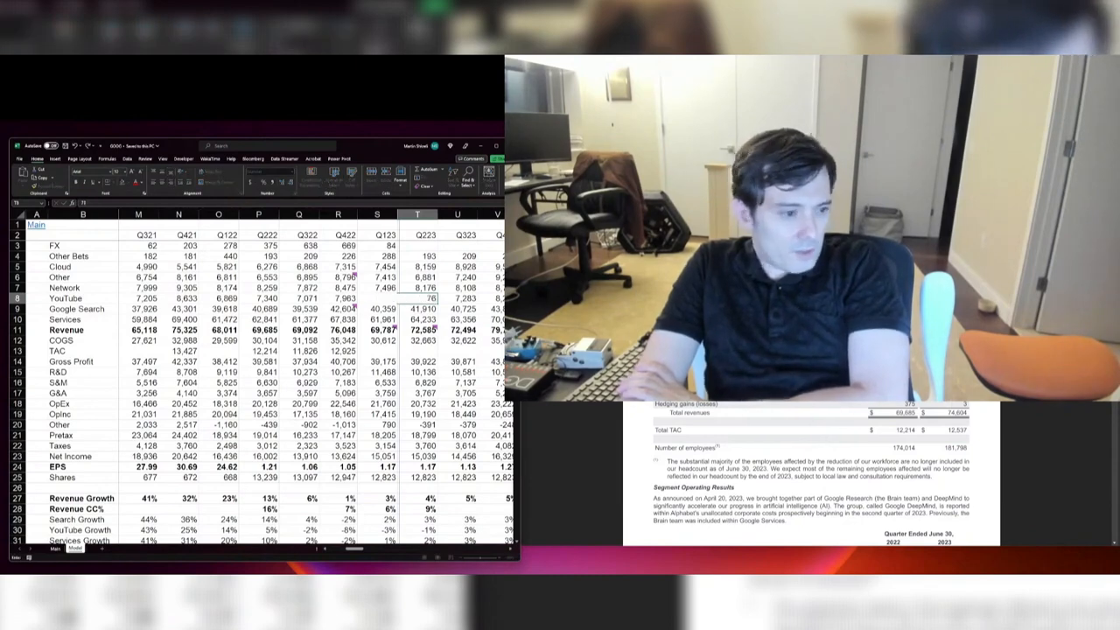
pyautogui.write('65')
pyautogui.press('Return')
pyautogui.press('Up')
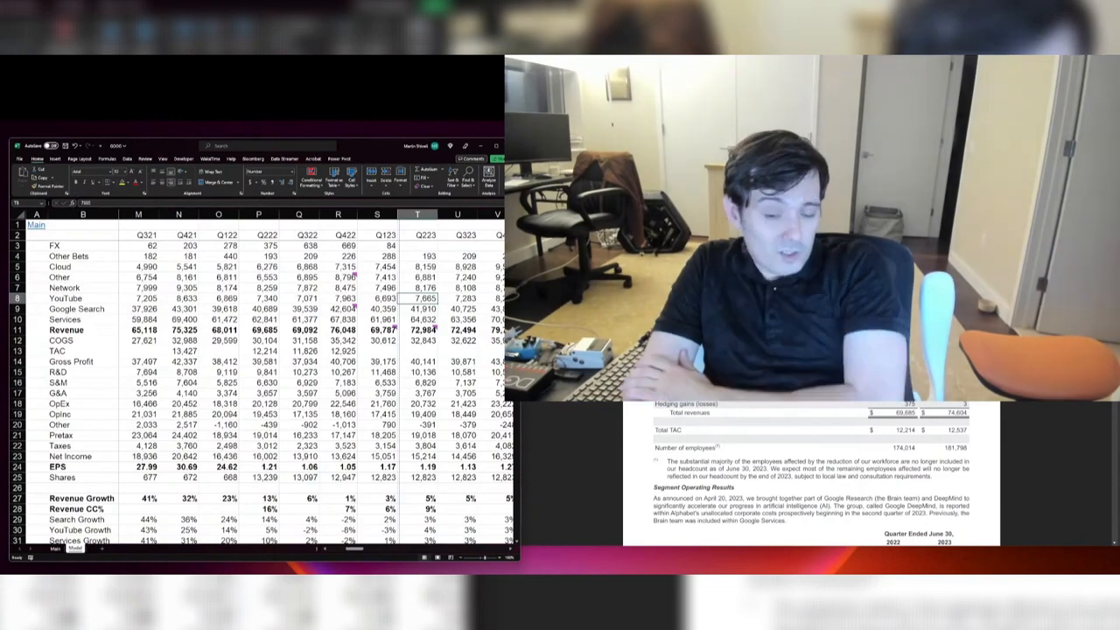
# Step: Enter Q223 Google Search revenue as 42,628
pyautogui.press('Down')
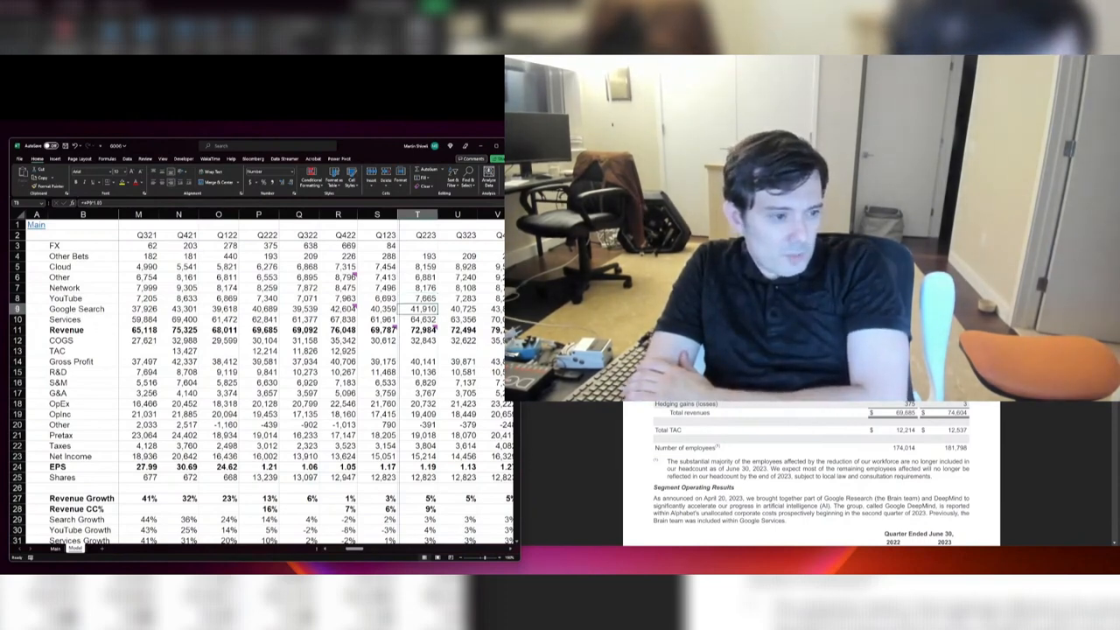
pyautogui.write('42,628')
pyautogui.press('Return')
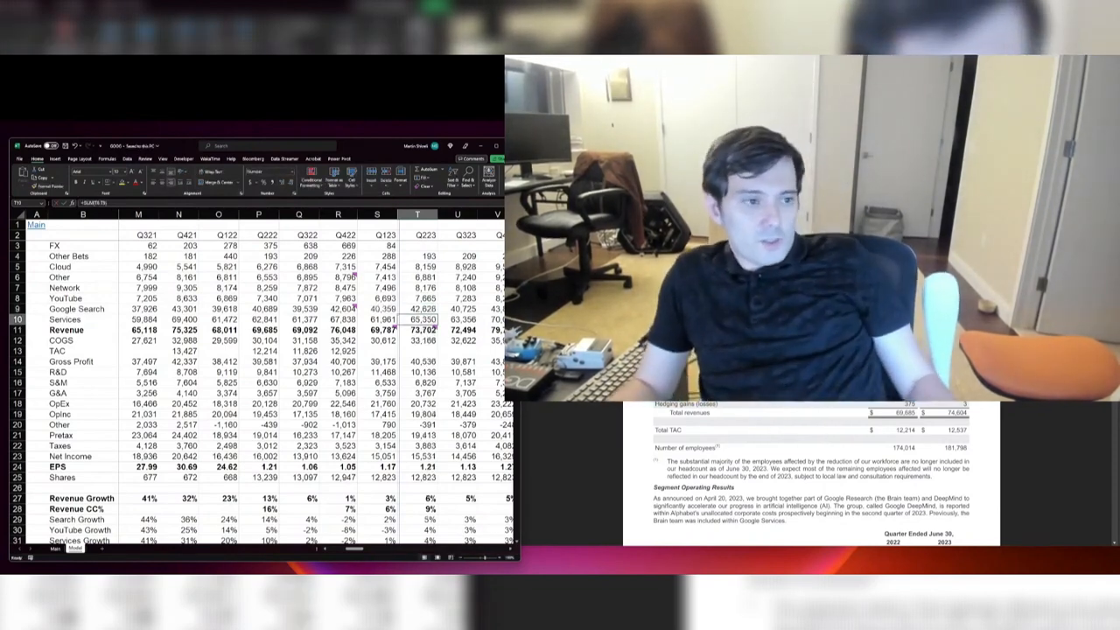
# Step: Minimize the Alphabet model, bring up the website rankings workbook and widen its window to show more columns
pyautogui.click(480, 146)
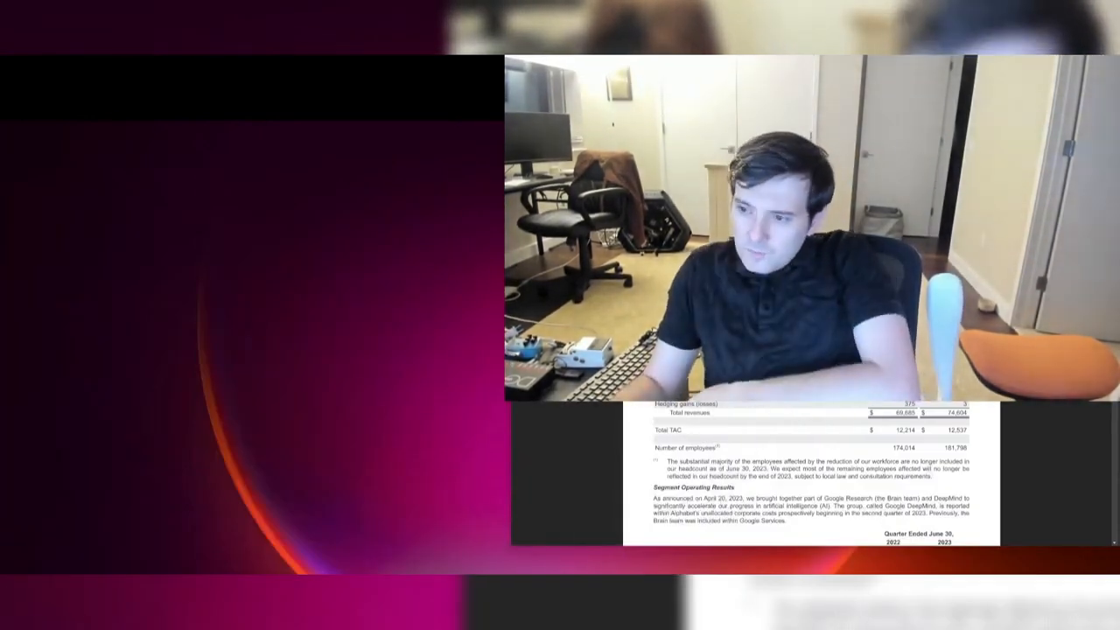
pyautogui.moveTo(1111, 280); pyautogui.dragTo(376, 166)
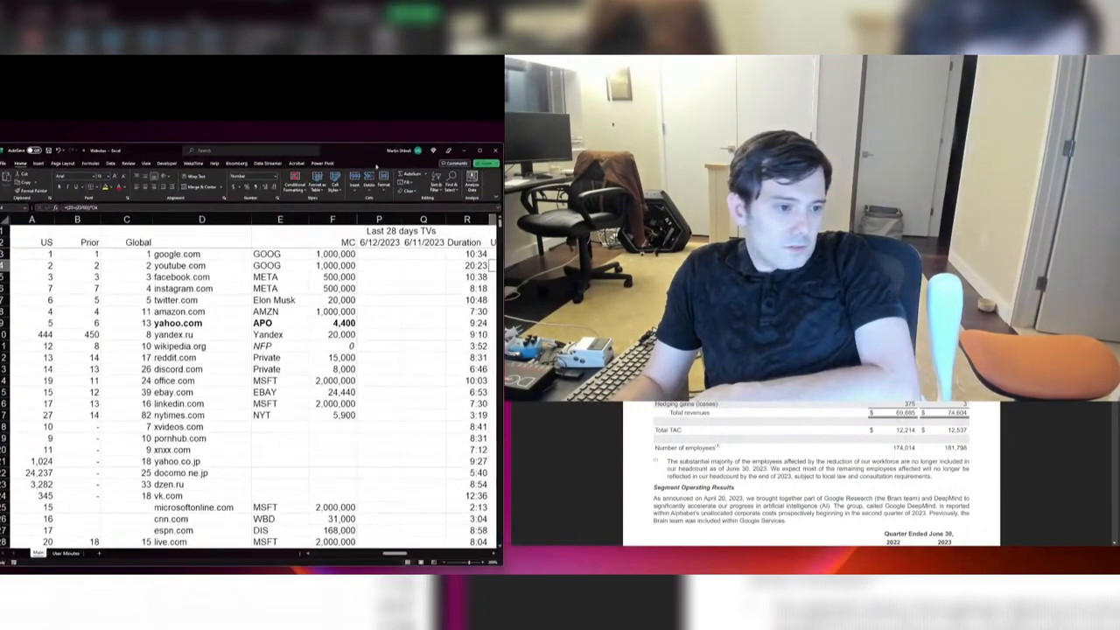
pyautogui.moveTo(503, 350); pyautogui.dragTo(988, 350)
pyautogui.click(699, 300)
# Step: Examine the traffic formulas for google.com and youtube.com and the lower-ranked sites in the website list
pyautogui.click(518, 255)
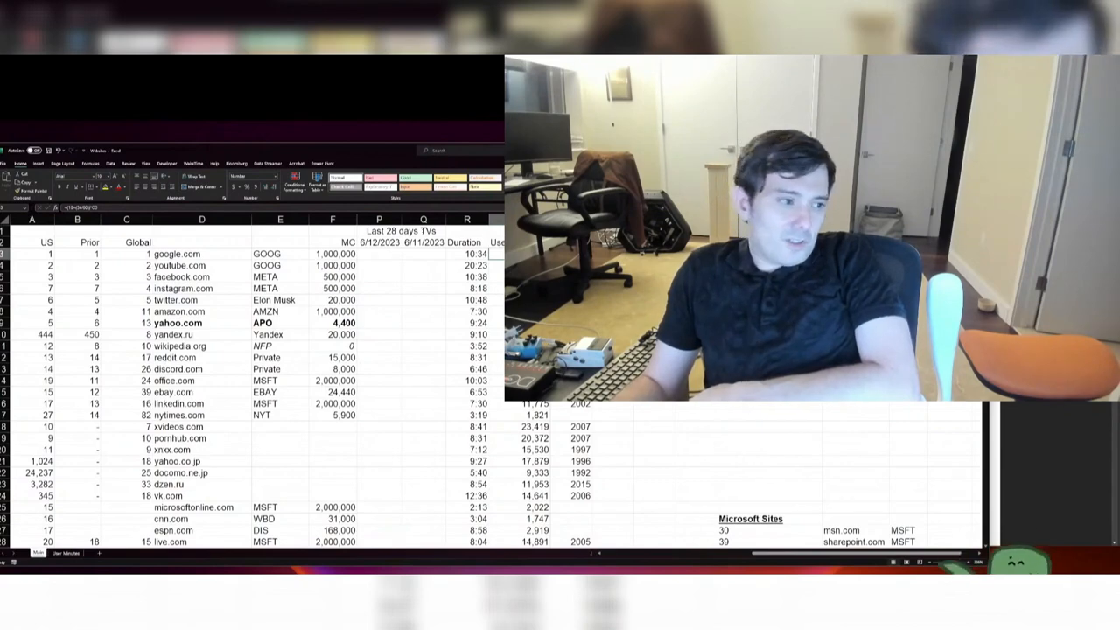
pyautogui.click(518, 266)
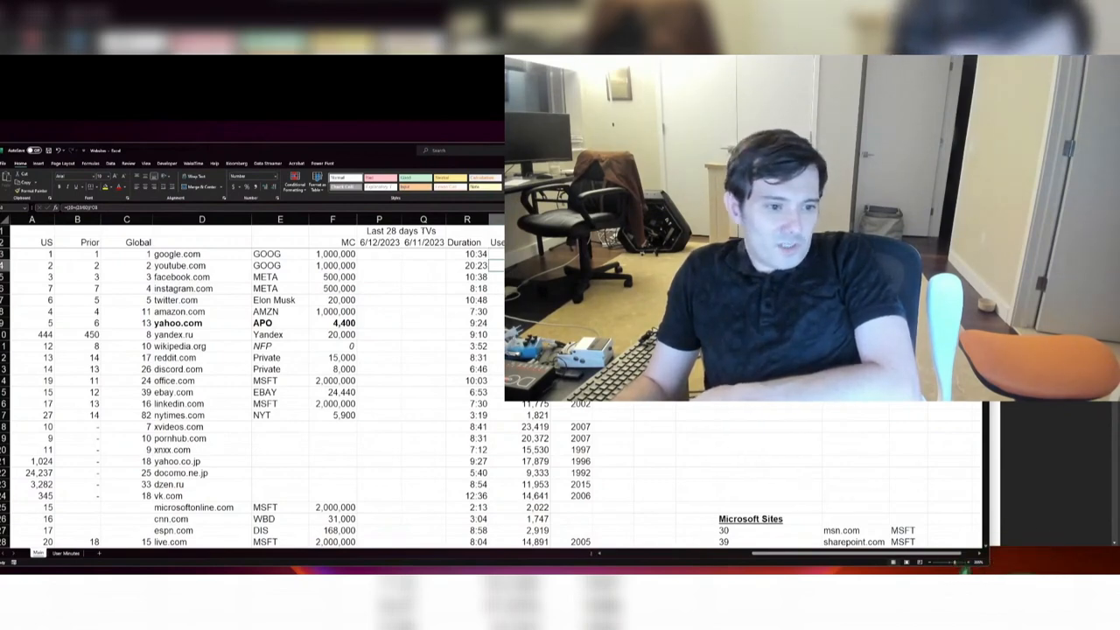
pyautogui.click(613, 288)
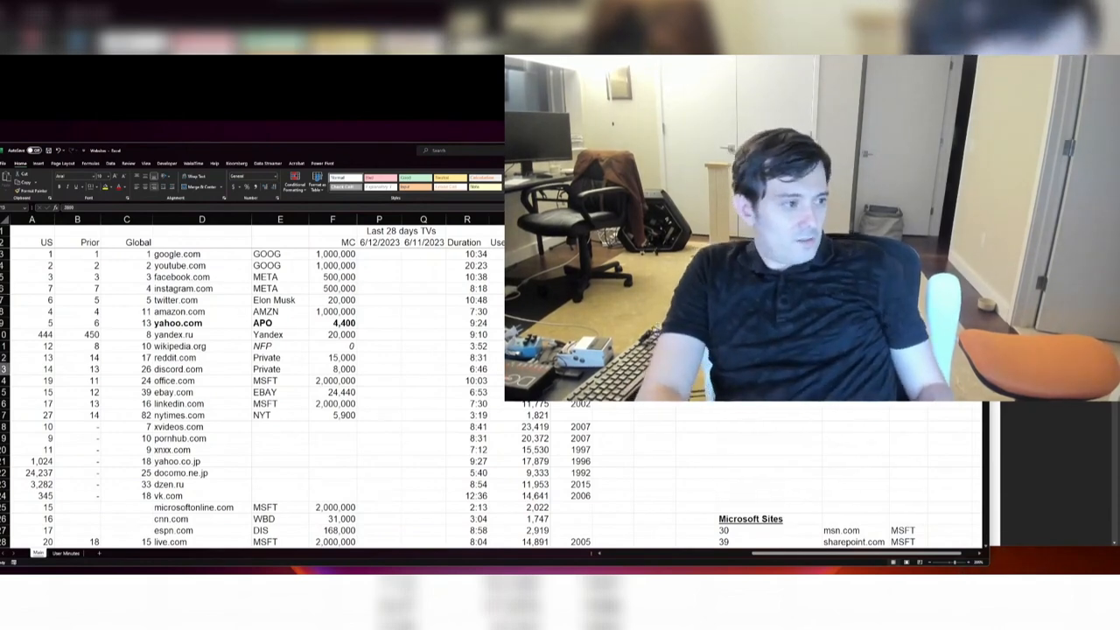
pyautogui.scroll(-20, 262, 394)
pyautogui.scroll(-20, 254, 393)
pyautogui.scroll(20, 254, 394)
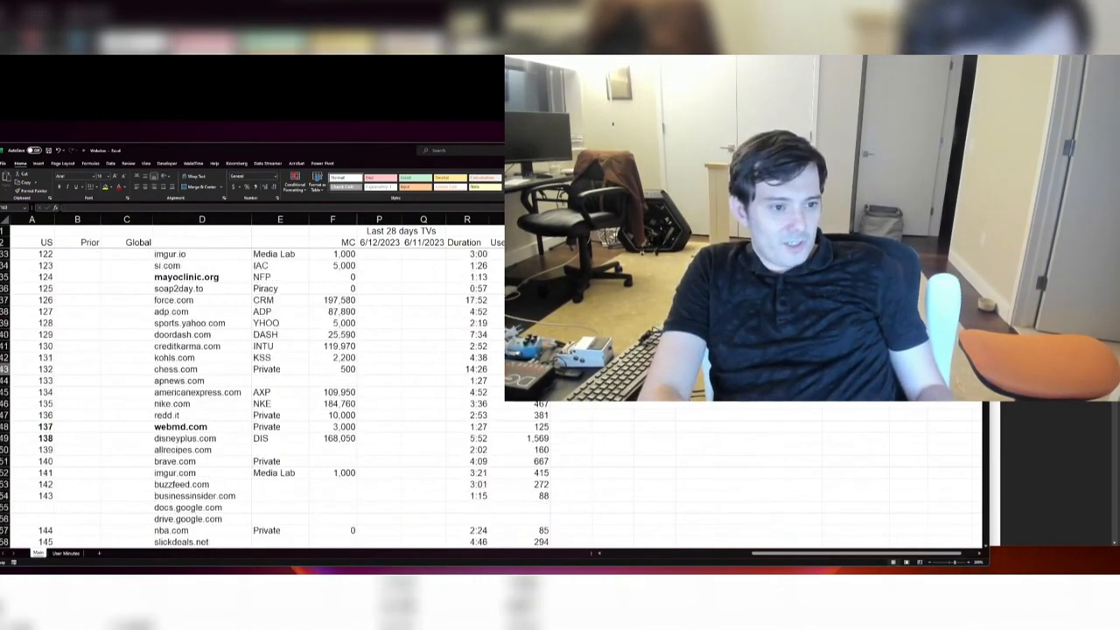
# Step: Total the user-minutes column with a SUM formula in the adjacent header-row cell, covering the listed websites from google.com downward
pyautogui.hscroll(-3, 788, 473)
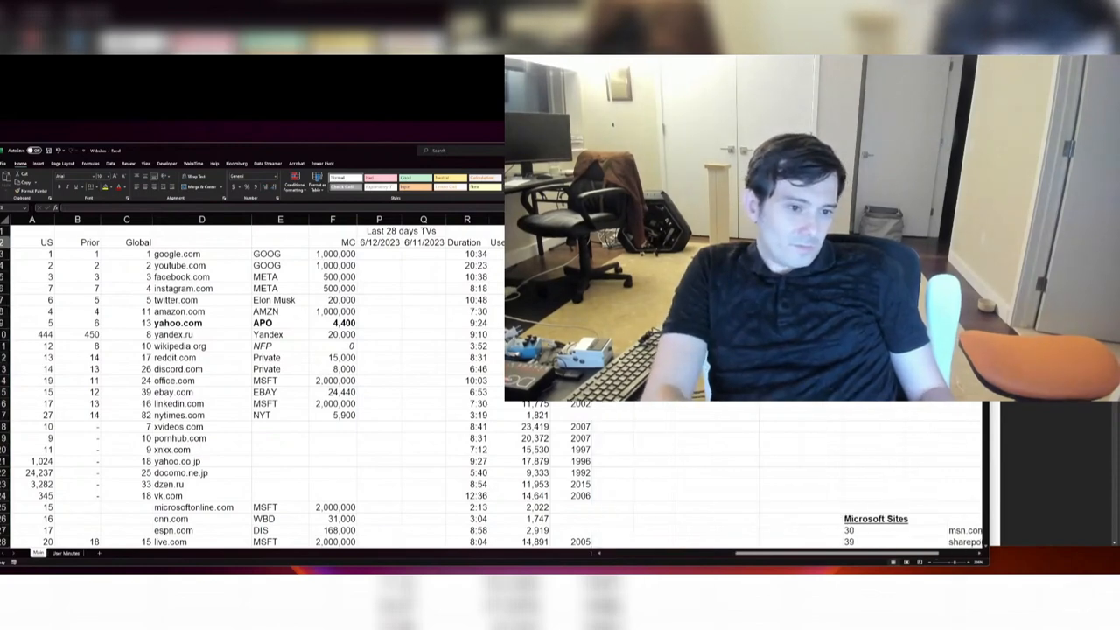
pyautogui.write('=sum(Q')
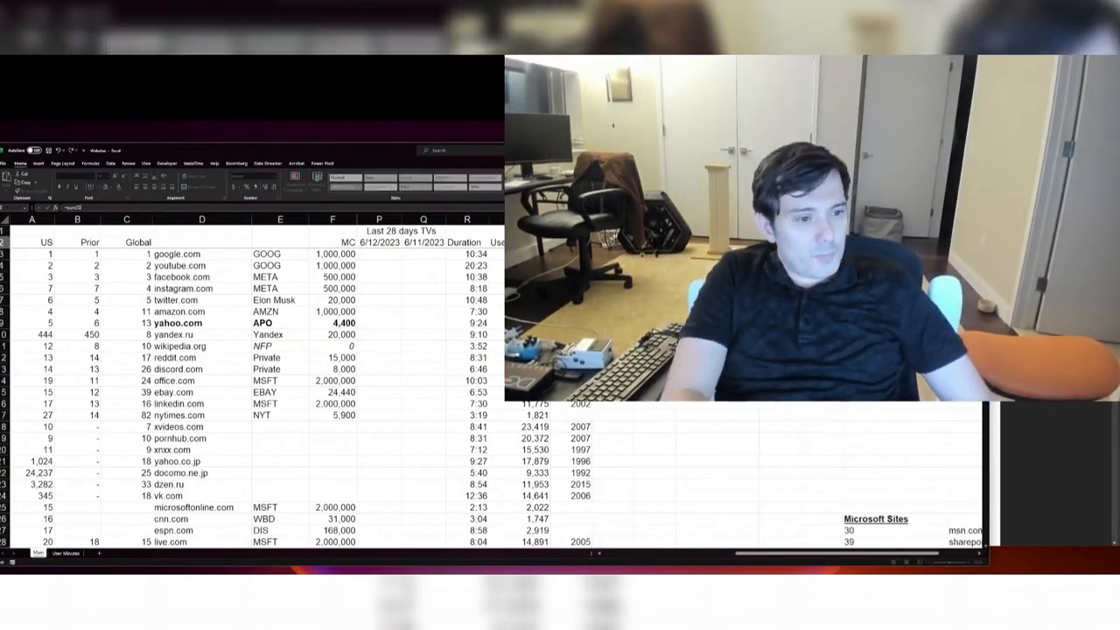
pyautogui.press('Left')
pyautogui.press('Down')
pyautogui.hotkey('shift', 'Down')
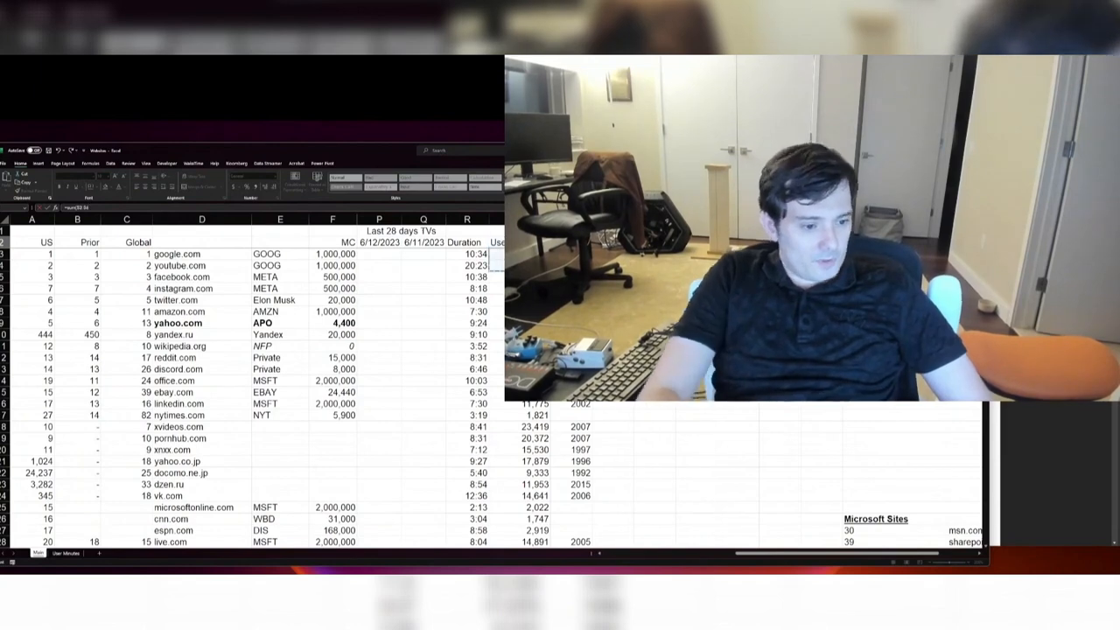
pyautogui.hotkey('shift', 'Down')
pyautogui.hotkey('shift', 'Down')
pyautogui.hotkey('shift', 'Down')
pyautogui.hotkey('shift', 'Down')
pyautogui.hotkey('shift', 'Down')
pyautogui.hotkey('shift', 'Down')
pyautogui.hotkey('shift', 'Down')
pyautogui.hotkey('shift', 'Down')
pyautogui.hotkey('shift', 'Down')
pyautogui.hotkey('shift', 'Down')
pyautogui.hotkey('shift', 'Down')
pyautogui.hotkey('shift', 'Down')
pyautogui.hotkey('shift', 'Down')
pyautogui.hotkey('shift', 'Down')
pyautogui.hotkey('shift', 'Down')
pyautogui.hotkey('shift', 'Down')
pyautogui.hotkey('shift', 'Down')
pyautogui.hotkey('shift', 'Down')
pyautogui.hotkey('shift', 'Down')
pyautogui.hotkey('shift', 'Down')
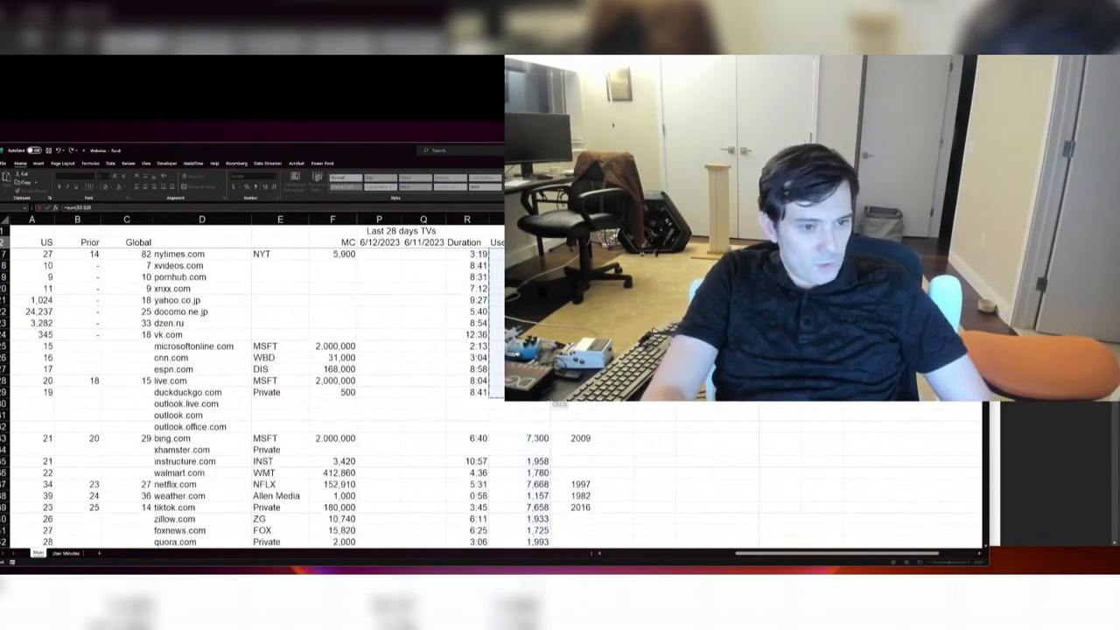
pyautogui.press('Return')
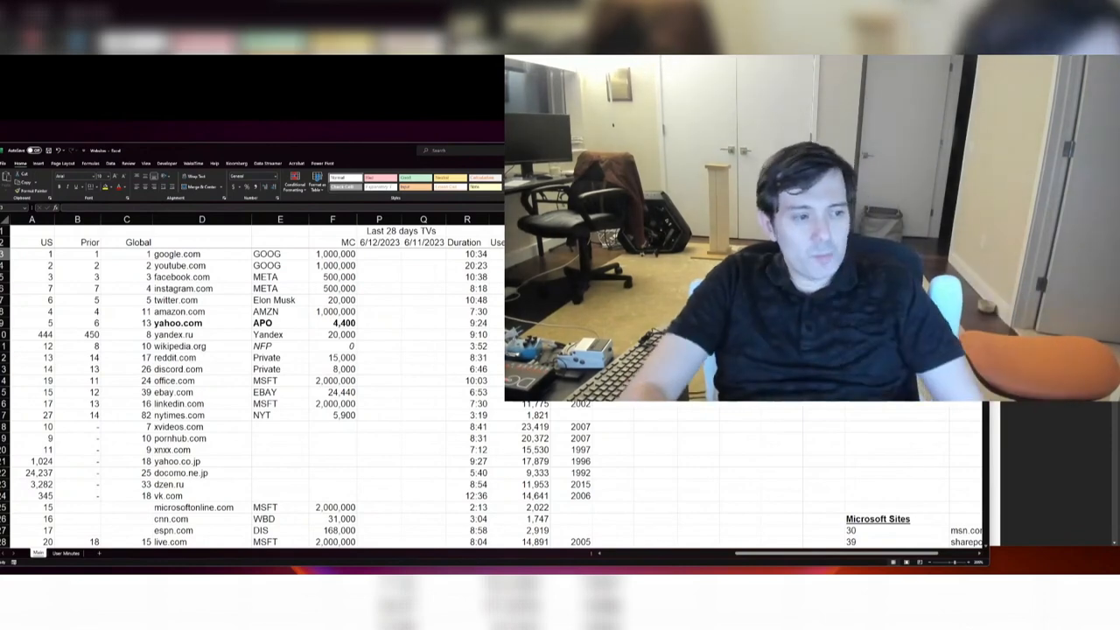
# Step: Examine google.com's user-minutes formula and the duration and traffic cells beside it
pyautogui.click(520, 254)
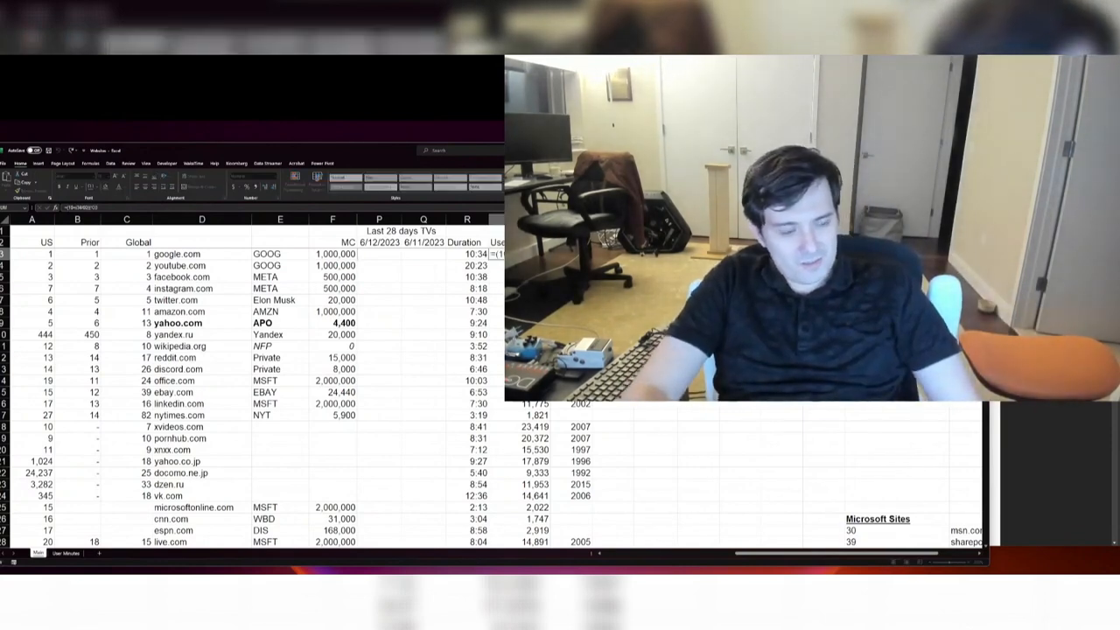
pyautogui.press('Escape')
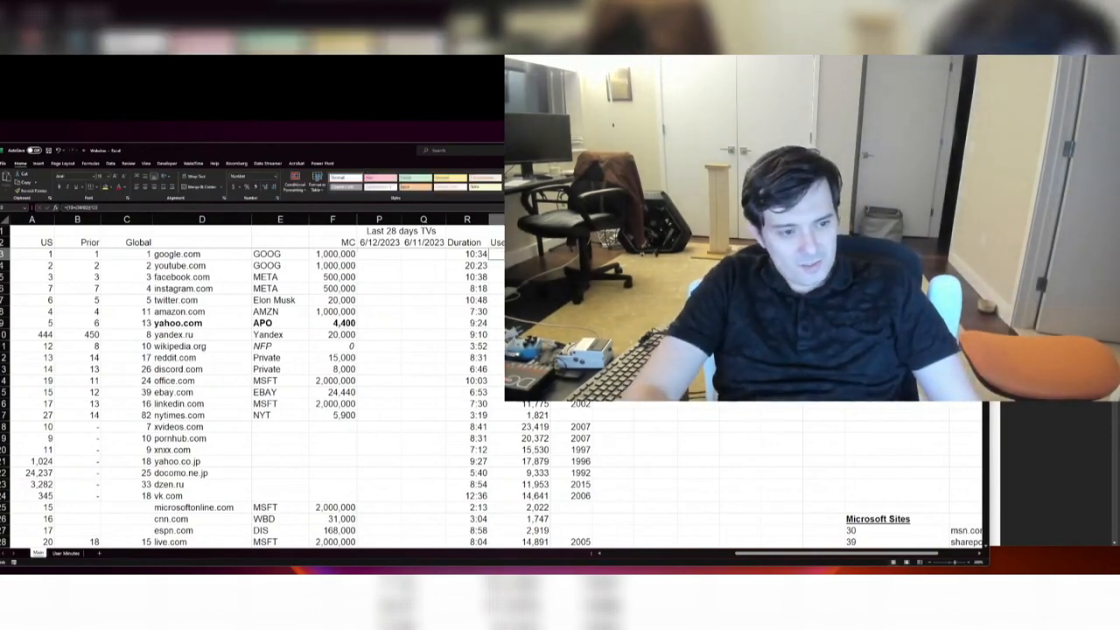
pyautogui.press('Left')
pyautogui.press('Left')
pyautogui.press('Left')
pyautogui.press('Left')
pyautogui.press('Left')
pyautogui.press('Left')
pyautogui.press('Right')
pyautogui.press('Right')
pyautogui.press('Right')
pyautogui.press('Right')
pyautogui.press('Right')
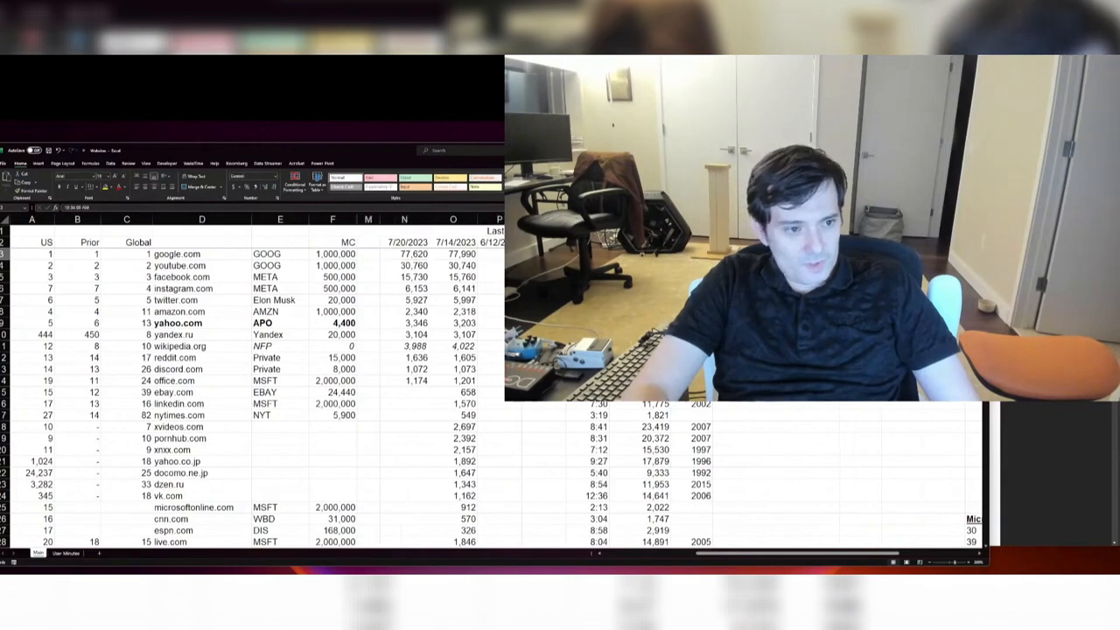
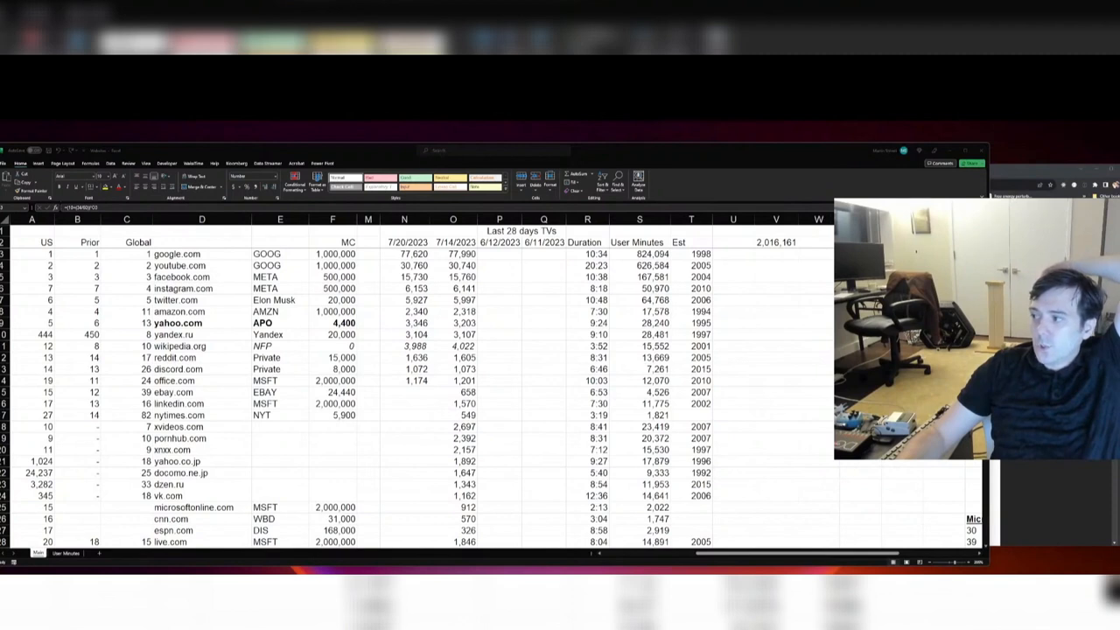
# Step: Examine google.com's user-minutes cell, the list of website names and the user-minutes values beside them
pyautogui.click(639, 254)
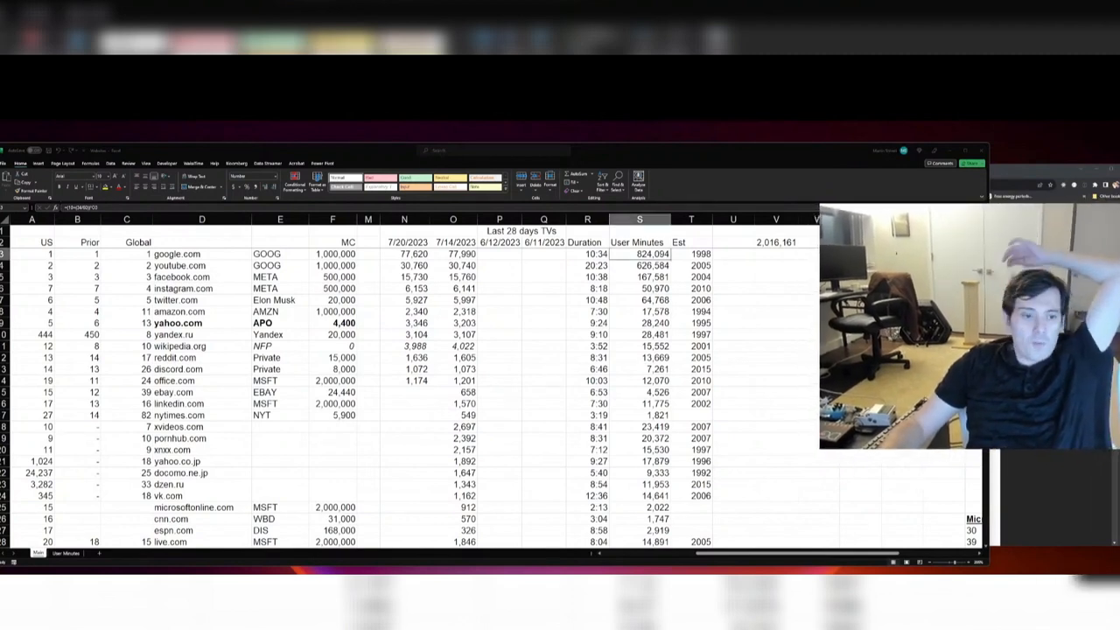
pyautogui.click(115, 252)
pyautogui.moveTo(175, 484); pyautogui.dragTo(201, 230)
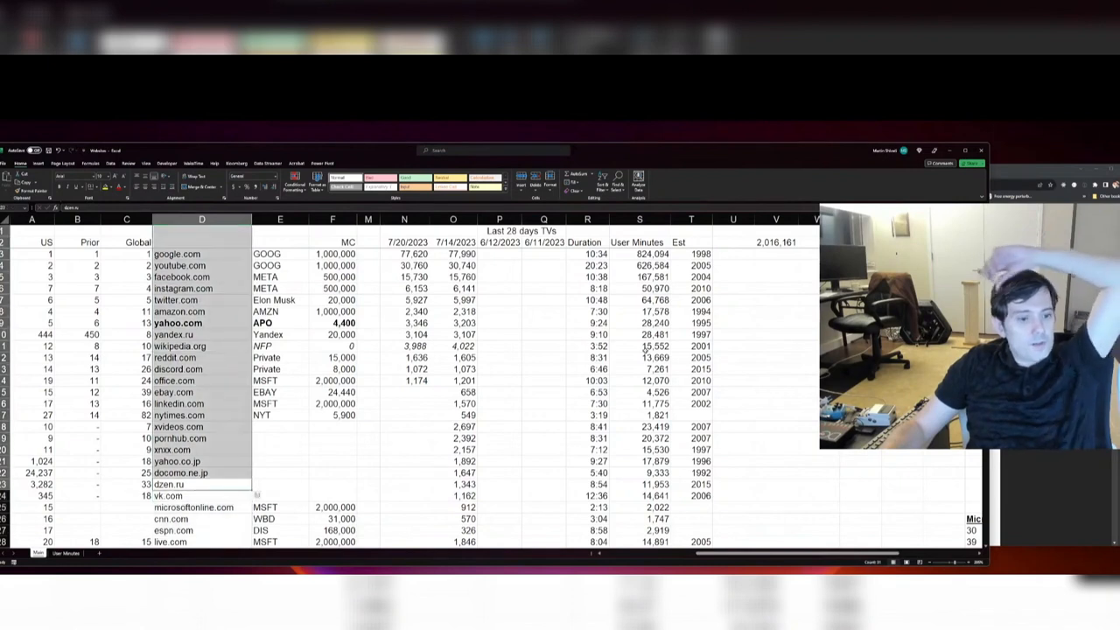
pyautogui.click(647, 346)
# Step: Add google.com's and youtube.com's user minutes in V3 with the formula =S3+S4
pyautogui.click(779, 254)
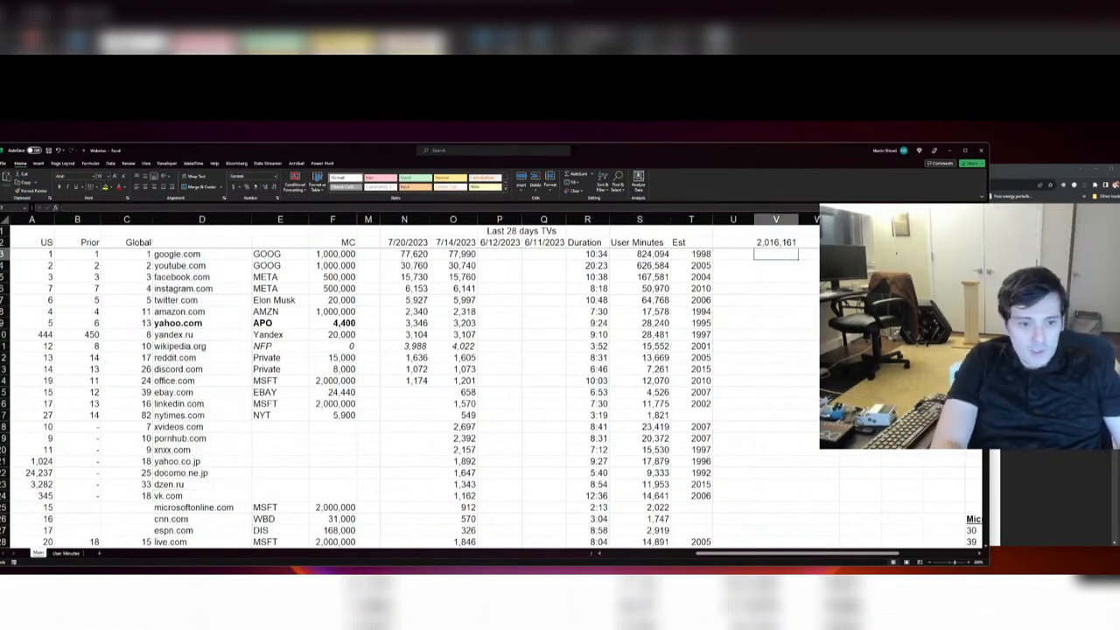
pyautogui.write('=')
pyautogui.press('Left')
pyautogui.press('Left')
pyautogui.press('Left')
pyautogui.write('+')
pyautogui.press('Down')
pyautogui.press('Down')
pyautogui.press('Left')
pyautogui.press('Left')
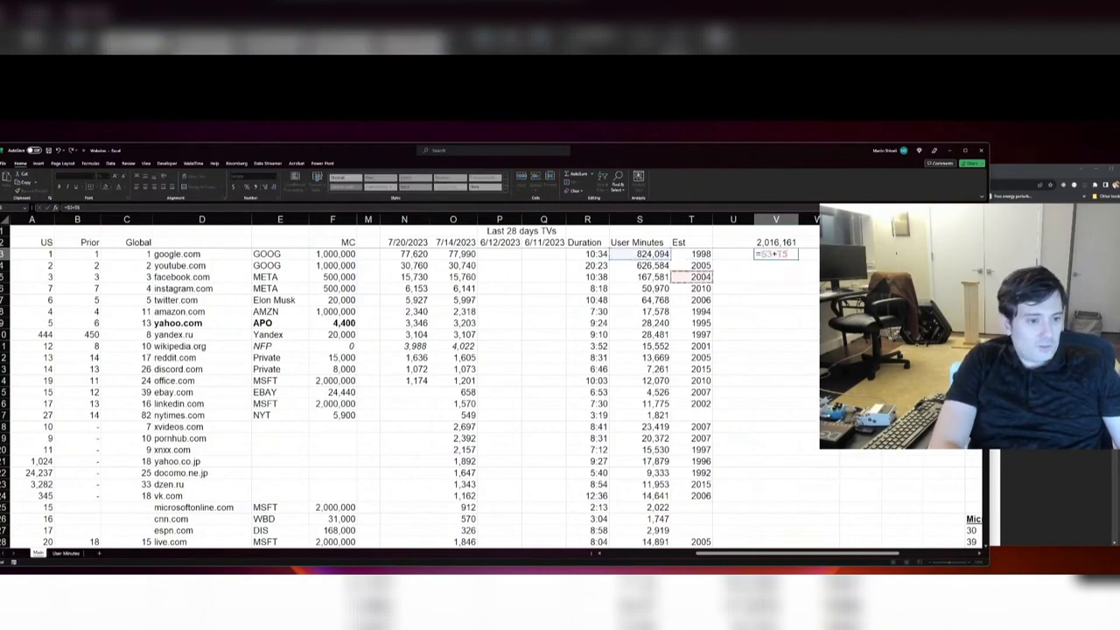
pyautogui.press('Left')
pyautogui.press('Up')
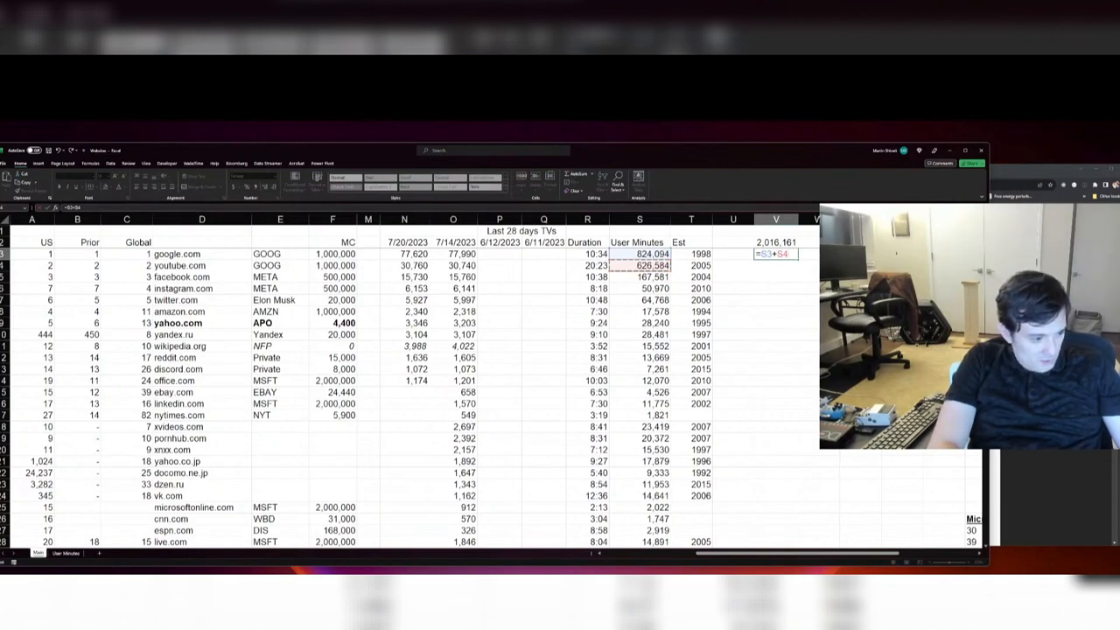
pyautogui.press('Return')
pyautogui.press('Escape')
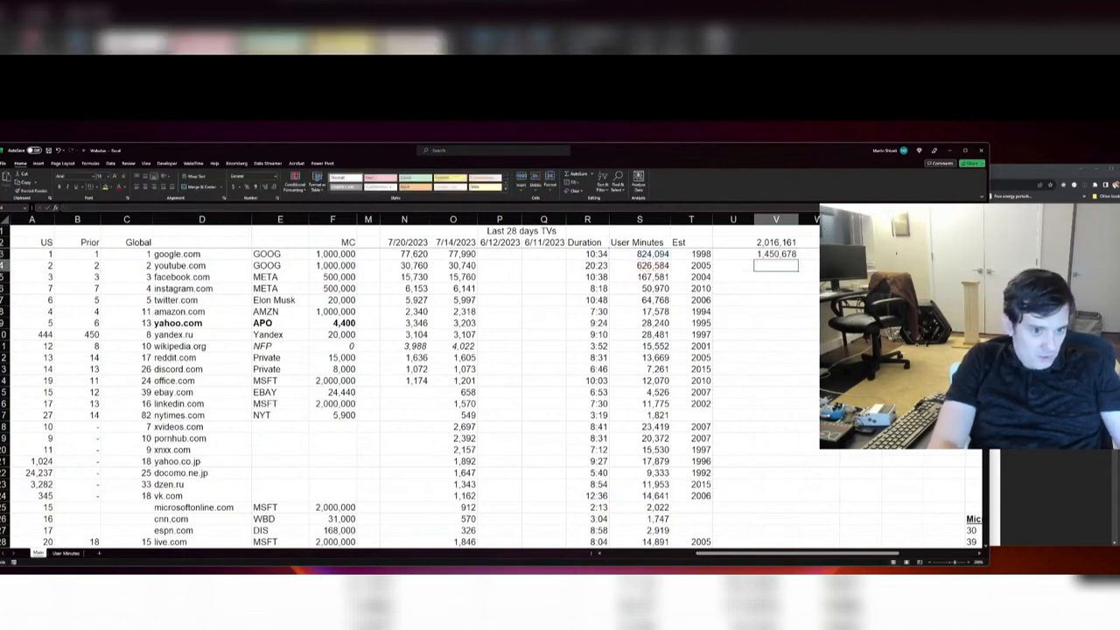
# Step: Calculate the combined google.com and youtube.com share of total user minutes in W3 as =V3/V2
pyautogui.press('Up')
pyautogui.press('Right')
pyautogui.write('=')
pyautogui.press('Left')
pyautogui.write('/')
pyautogui.press('Return')
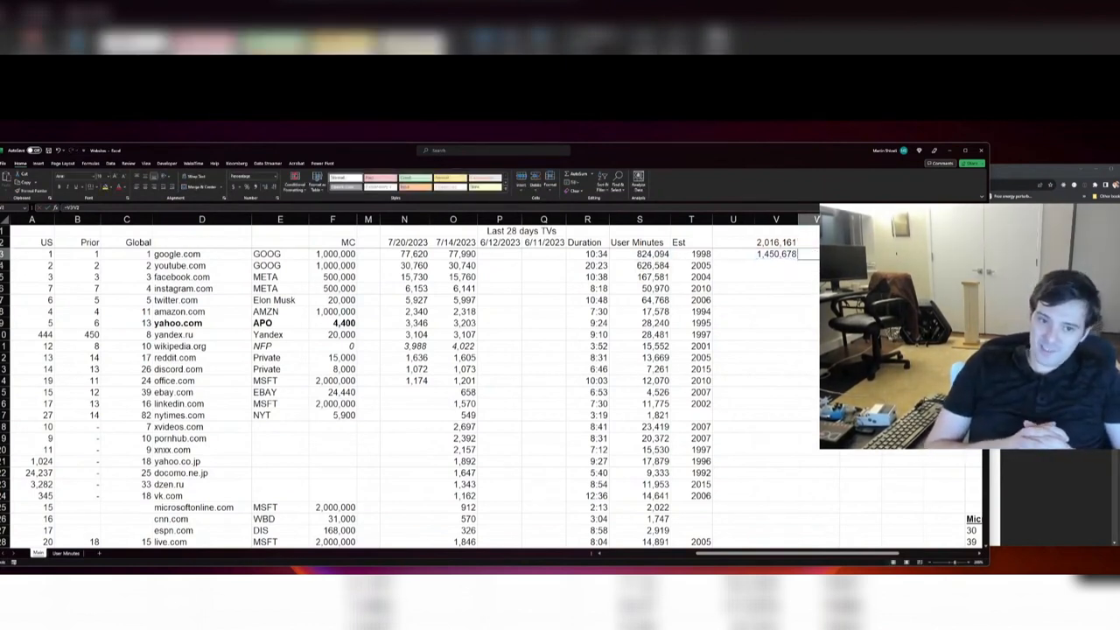
pyautogui.press('Right')
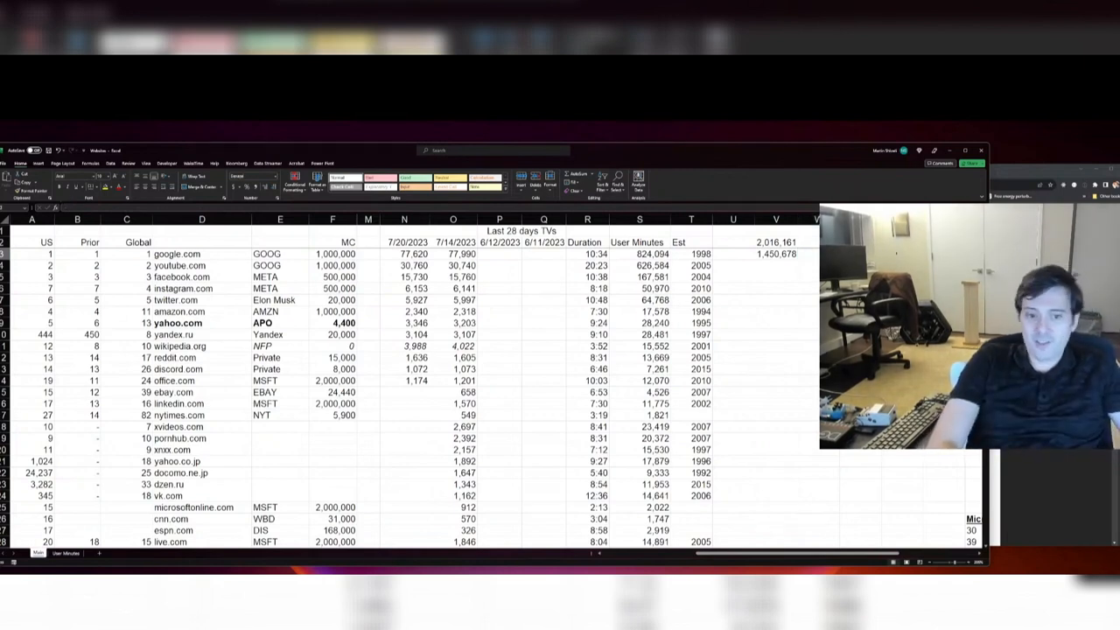
pyautogui.press('Left')
pyautogui.press('Down')
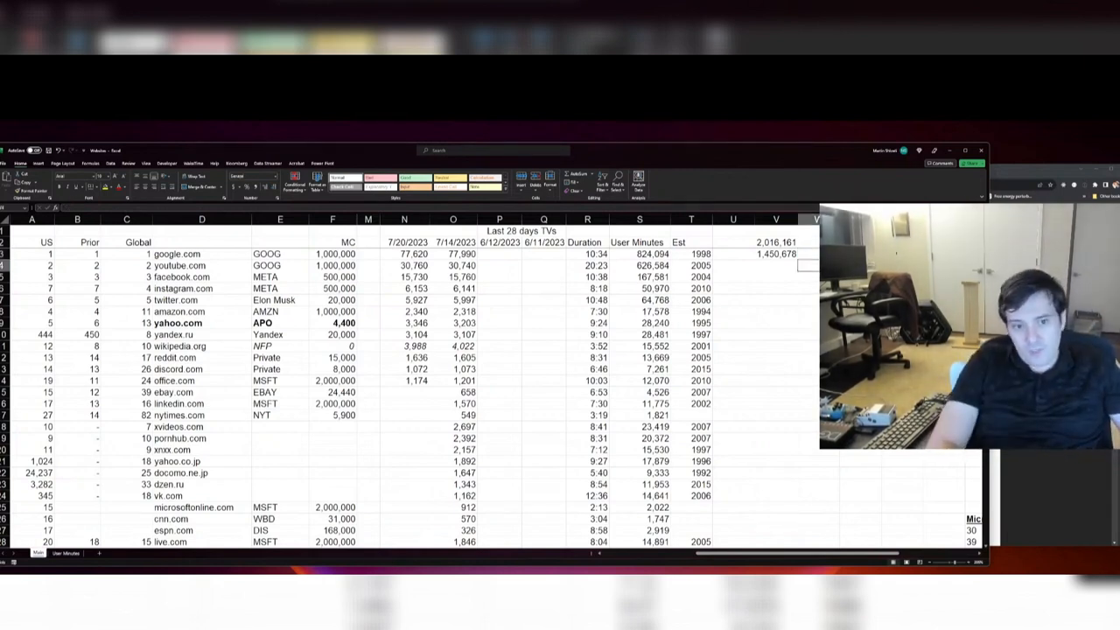
# Step: Check the google.com and youtube.com subtotal formula, and extend the user-minutes total in V2 to sum S3:S229
pyautogui.press('Left')
pyautogui.press('Up')
pyautogui.press('F2')
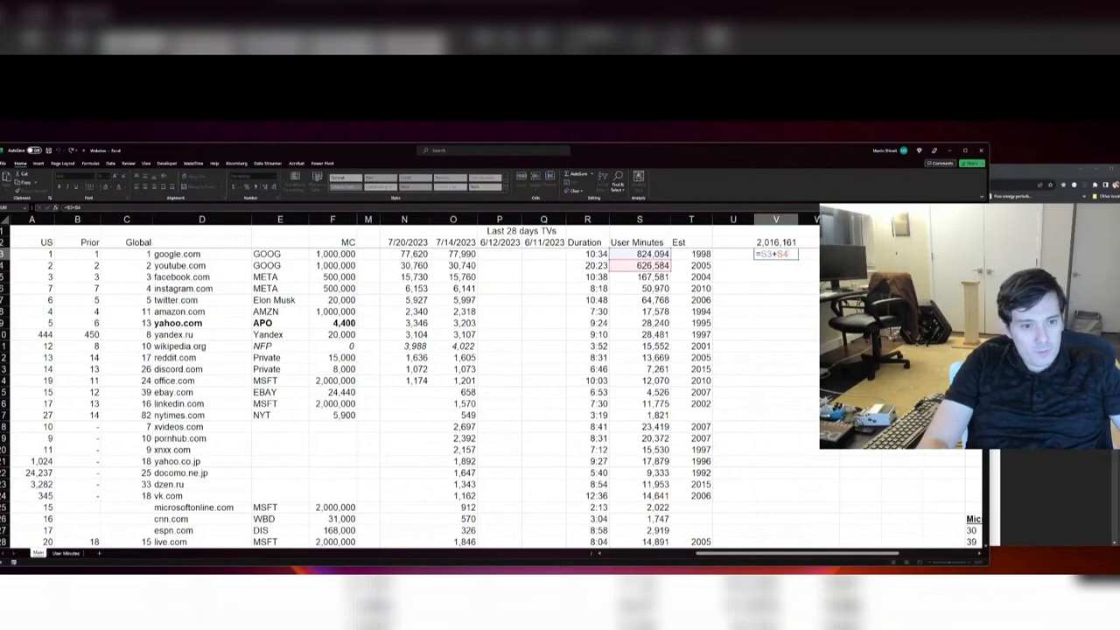
pyautogui.press('Escape')
pyautogui.press('Up')
pyautogui.press('F2')
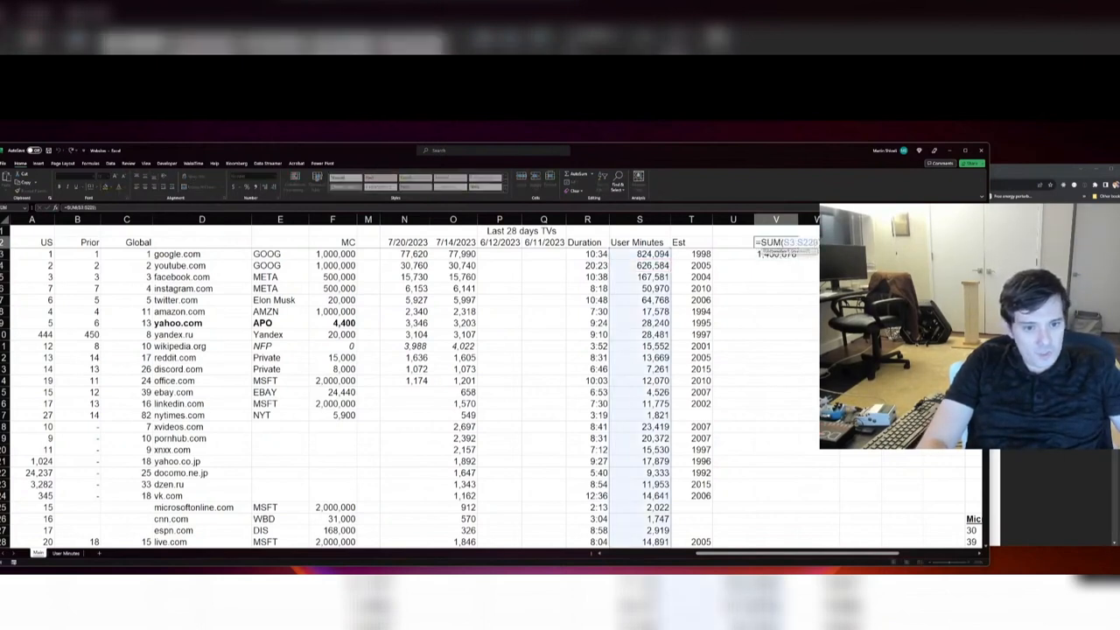
pyautogui.press('Return')
pyautogui.hotkey('ctrl', 'z')
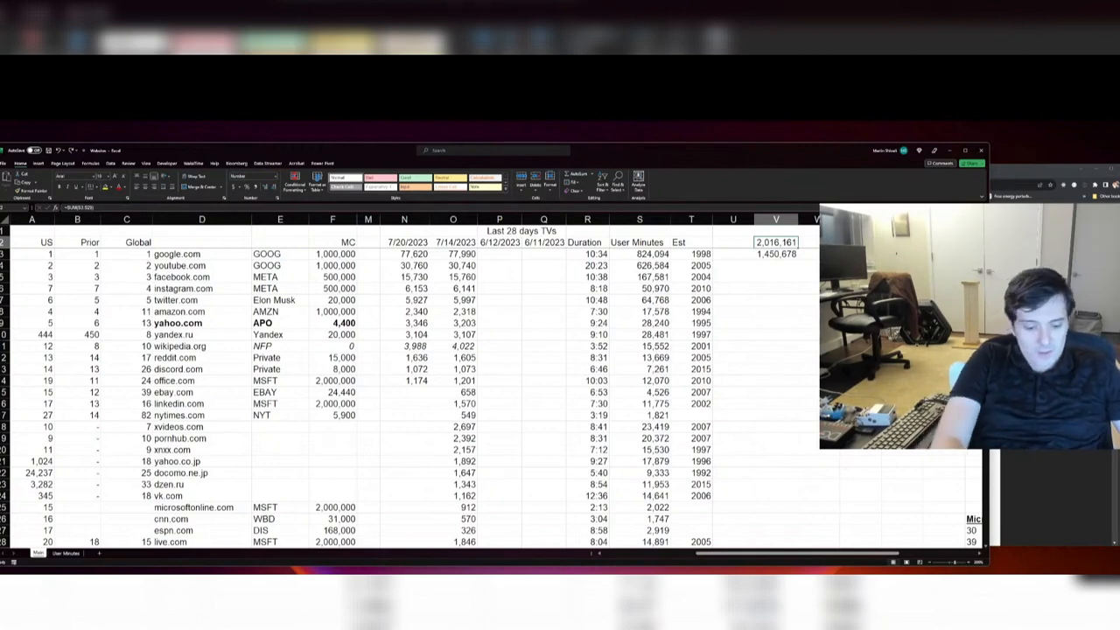
# Step: Add facebook.com's and instagram.com's user minutes in V5 with the formula =S5+S6
pyautogui.press('Down')
pyautogui.press('Down')
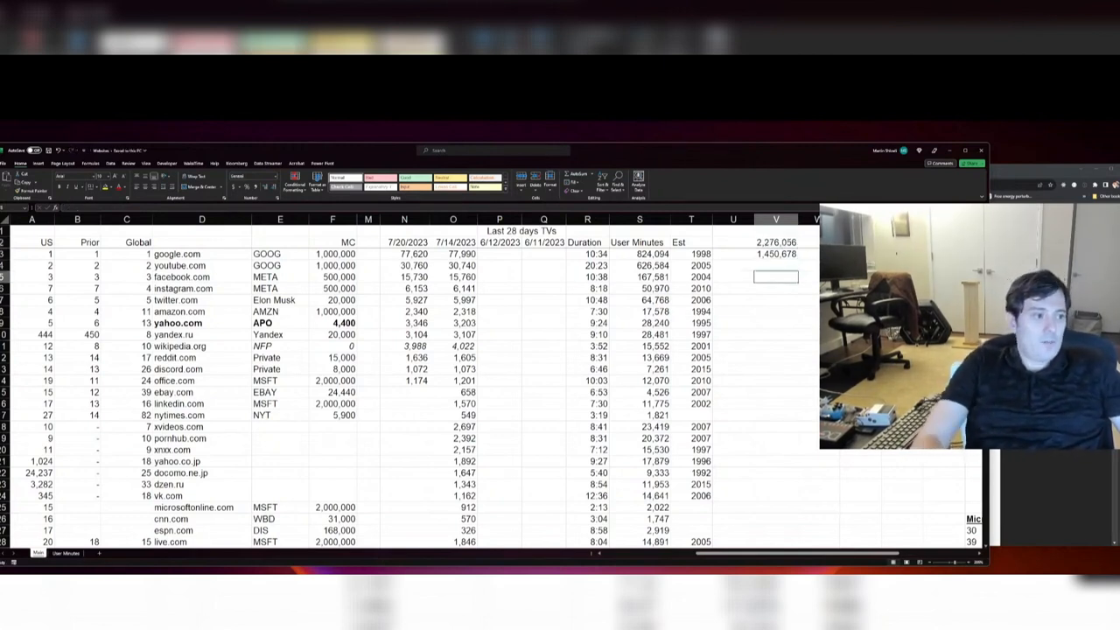
pyautogui.write('=')
pyautogui.press('Left')
pyautogui.press('Left')
pyautogui.press('Left')
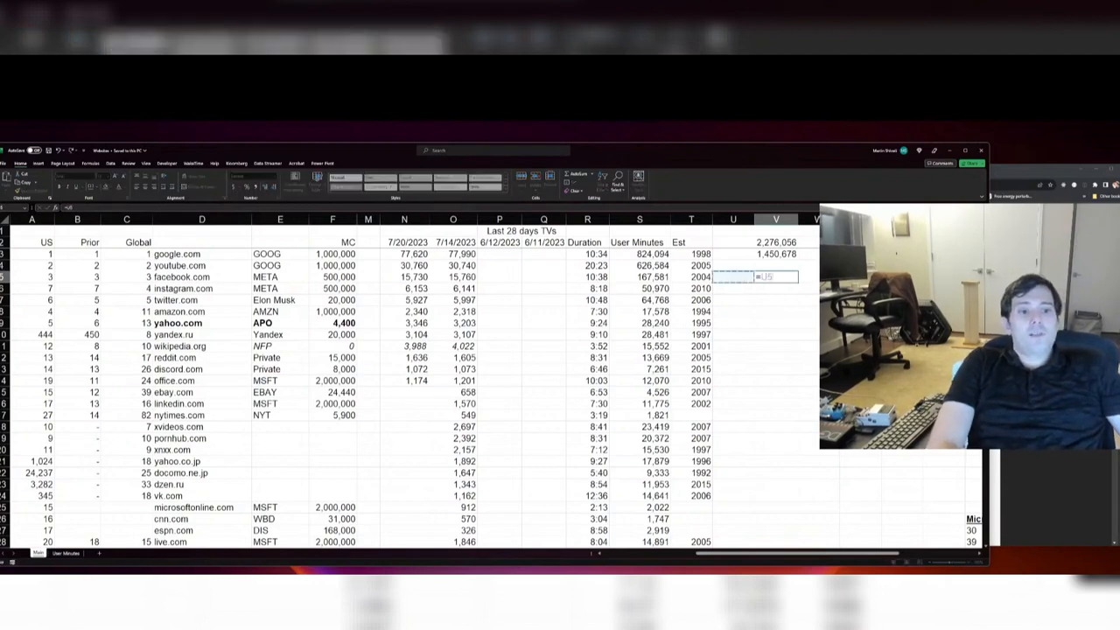
pyautogui.write('+')
pyautogui.press('Left')
pyautogui.press('Left')
pyautogui.press('Left')
pyautogui.press('Down')
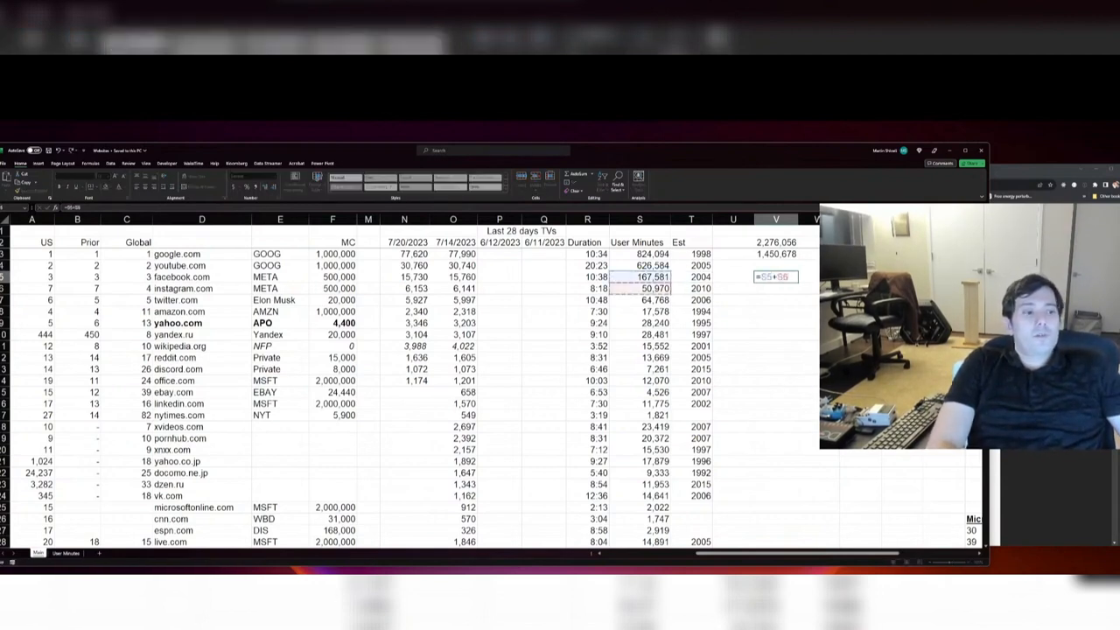
pyautogui.press('Tab')
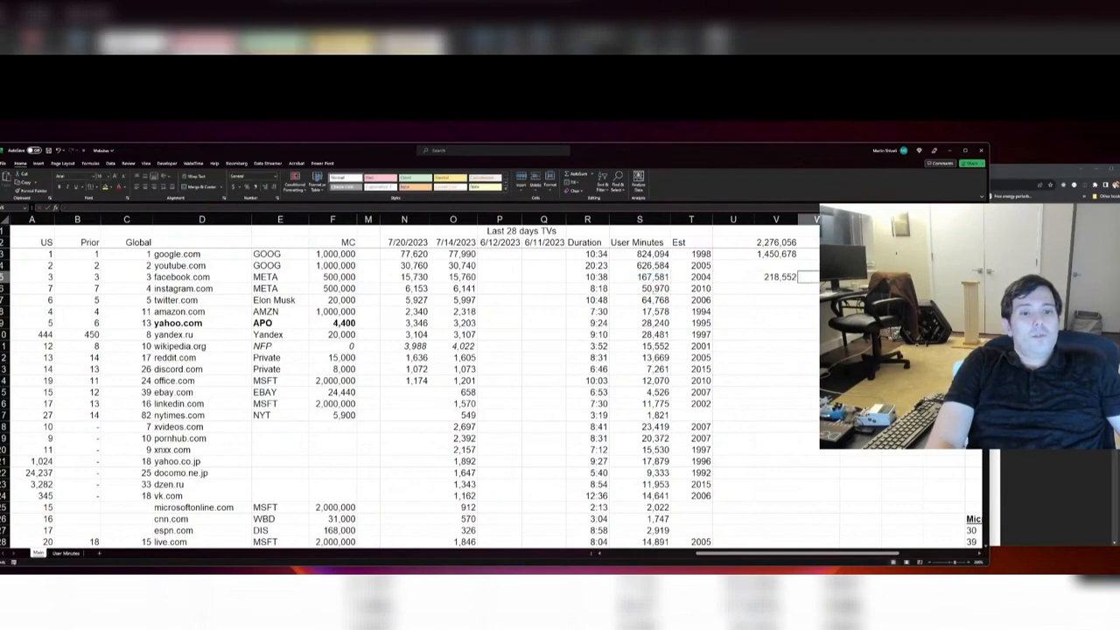
# Step: Calculate the combined facebook.com and instagram.com share of total user minutes in W5 as =V5/V2
pyautogui.write('=')
pyautogui.press('Up')
pyautogui.press('Up')
pyautogui.press('Up')
pyautogui.press('Left')
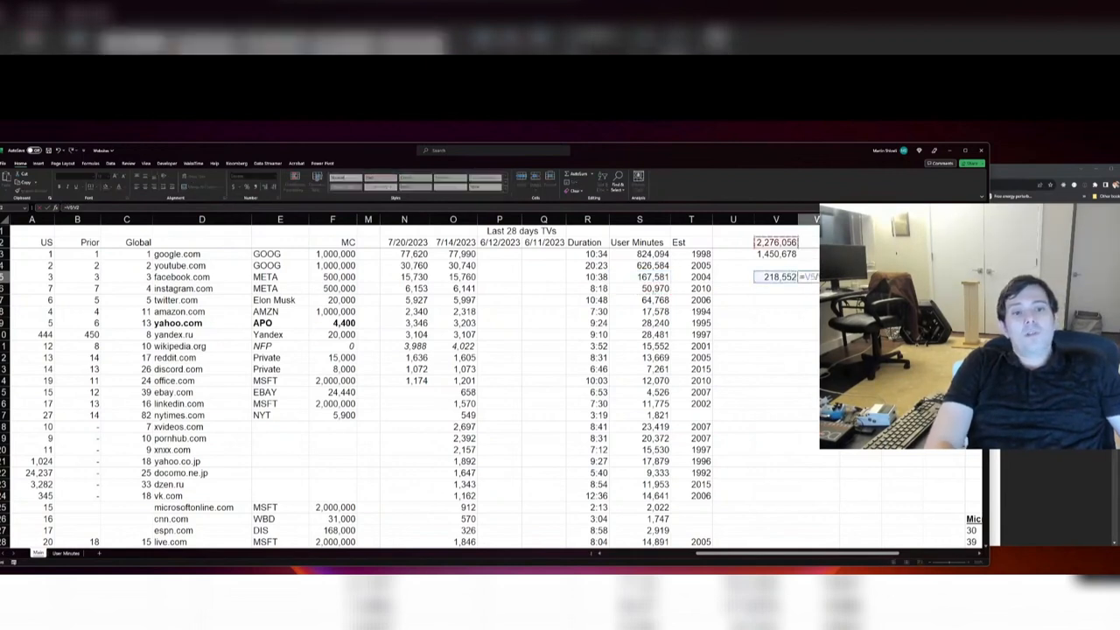
pyautogui.press('Return')
pyautogui.press('Right')
pyautogui.press('Up')
pyautogui.press('Up')
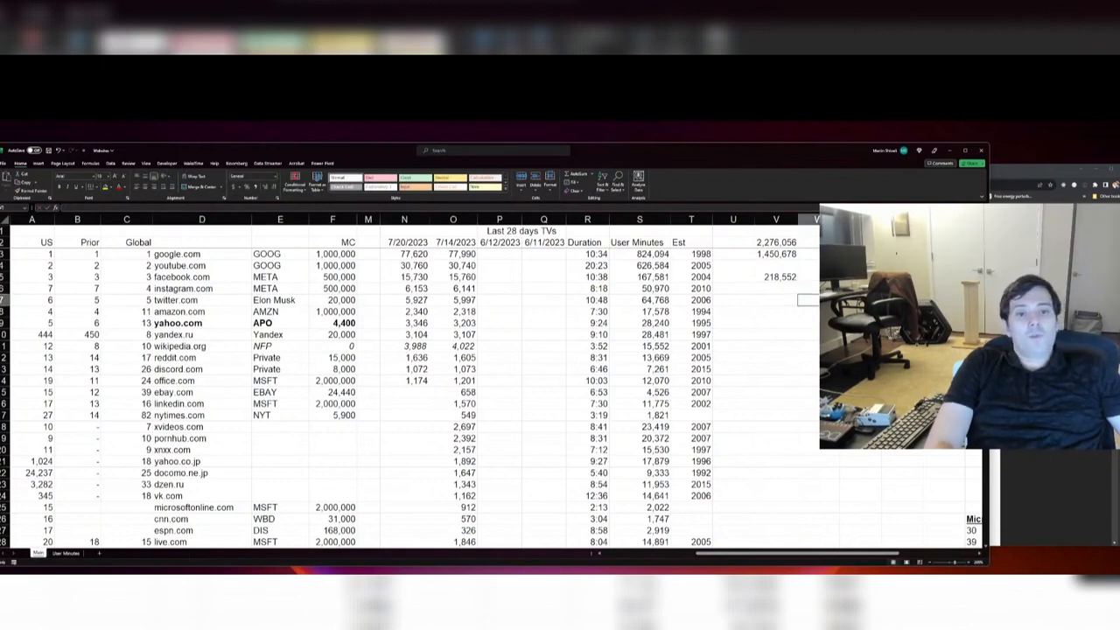
# Step: Divide twitter.com's user minutes by the V2 total directly in V7
pyautogui.press('Left')
pyautogui.write('=')
pyautogui.press('Left')
pyautogui.press('Left')
pyautogui.press('Left')
pyautogui.write('/')
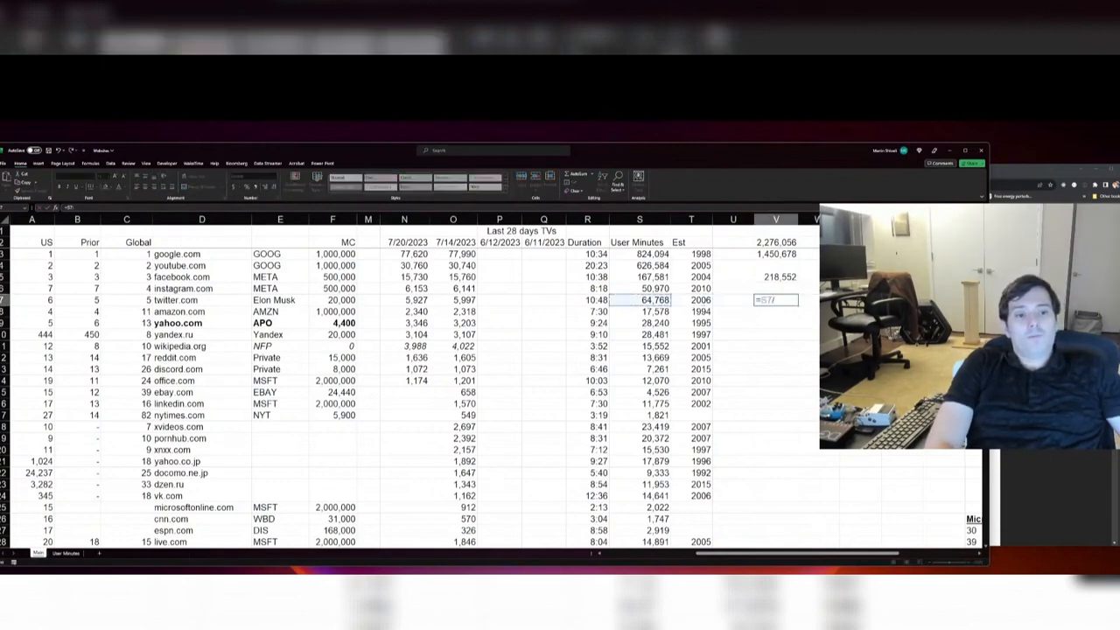
pyautogui.press('Up')
pyautogui.press('Up')
pyautogui.press('Up')
pyautogui.press('Up')
pyautogui.press('Up')
pyautogui.press('Return')
pyautogui.press('Up')
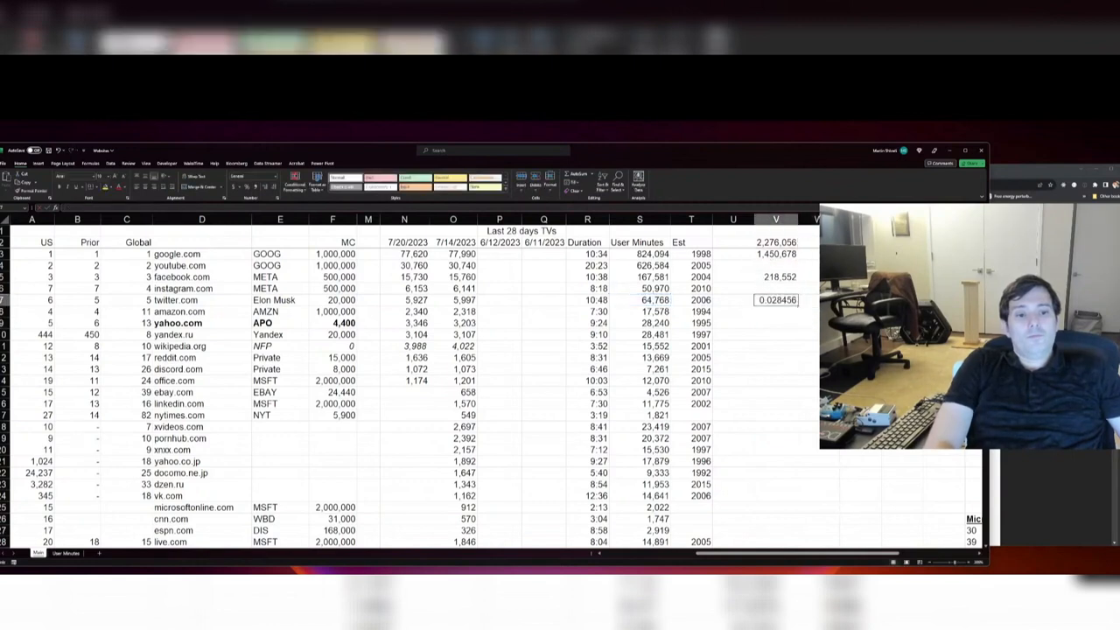
# Step: Try copying the facebook.com and instagram.com subtotal formula from V5 into twitter.com's cell V7
pyautogui.press('Up')
pyautogui.press('Up')
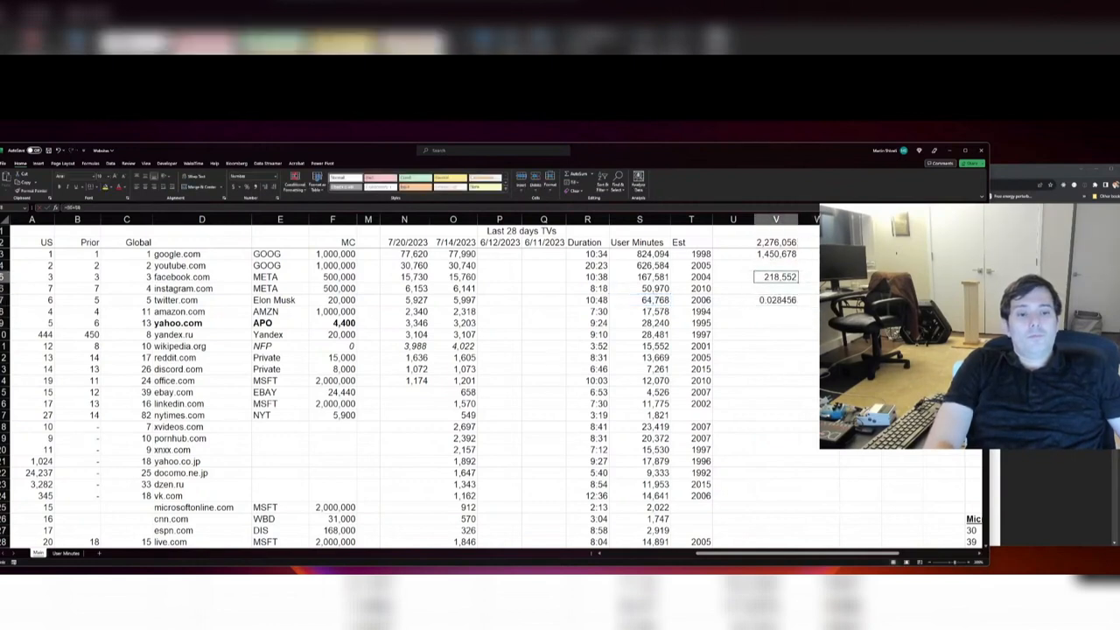
pyautogui.hotkey('ctrl', 'c')
pyautogui.press('Down')
pyautogui.press('Down')
pyautogui.hotkey('ctrl', 'v')
pyautogui.press('Escape')
pyautogui.press('F2')
pyautogui.press('Escape')
# Step: Reference twitter.com's user minutes in V7 with the formula =S7
pyautogui.write('=')
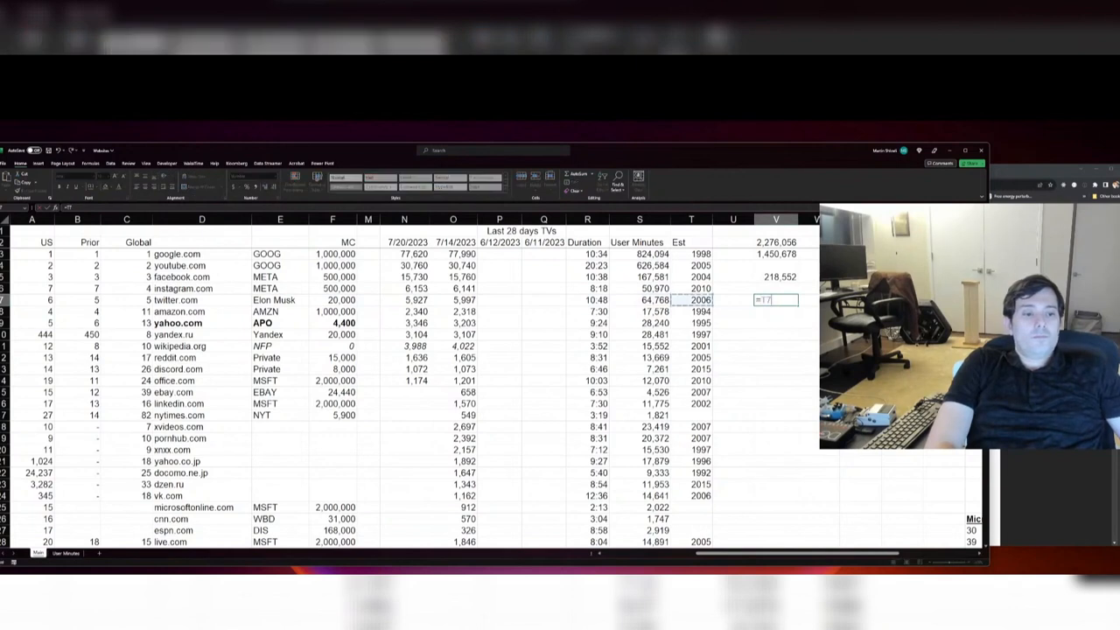
pyautogui.press('Left')
pyautogui.press('Left')
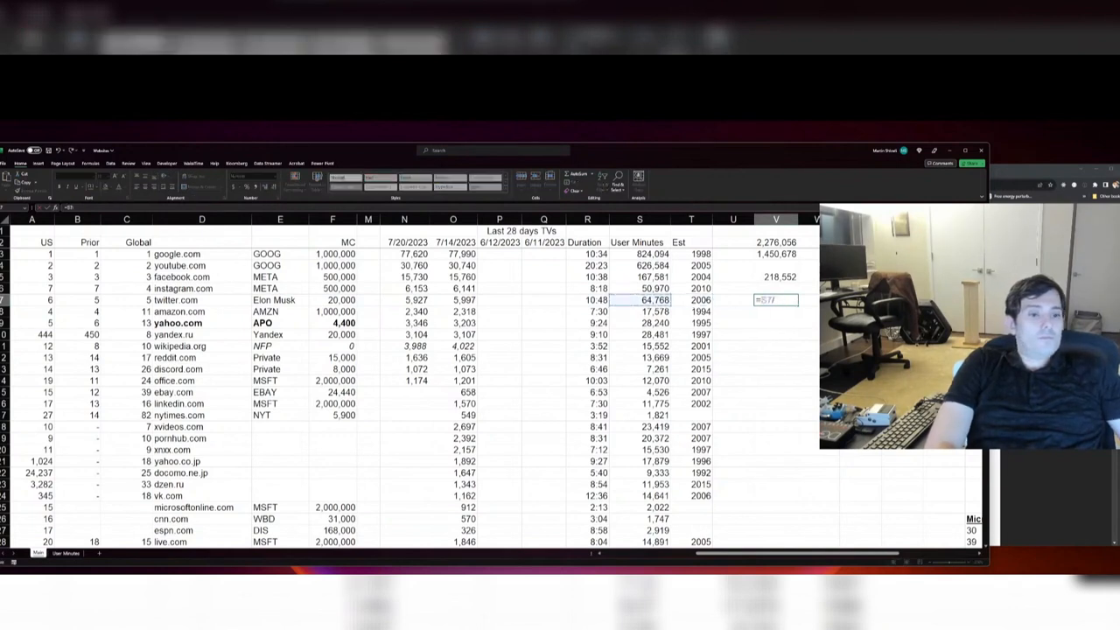
pyautogui.press('Right')
pyautogui.press('Left')
pyautogui.press('Left')
pyautogui.press('Tab')
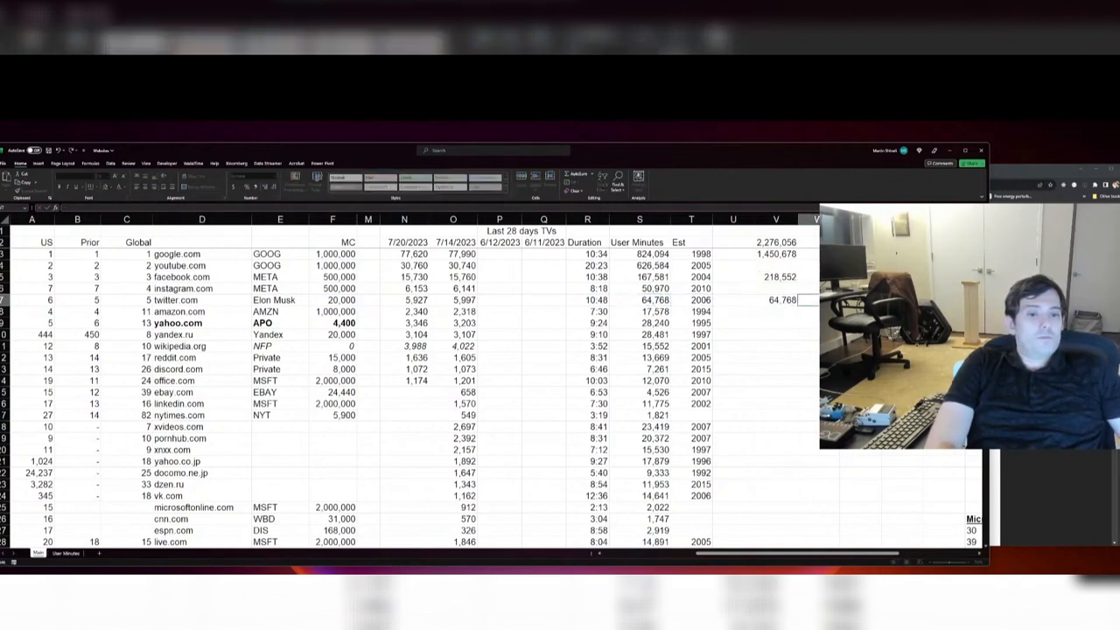
# Step: Calculate twitter.com's share of total user minutes in W7 by dividing V7 by V2
pyautogui.write('=')
pyautogui.press('Left')
pyautogui.write('/')
pyautogui.press('Up')
pyautogui.press('Up')
pyautogui.press('Up')
pyautogui.press('Up')
pyautogui.press('Up')
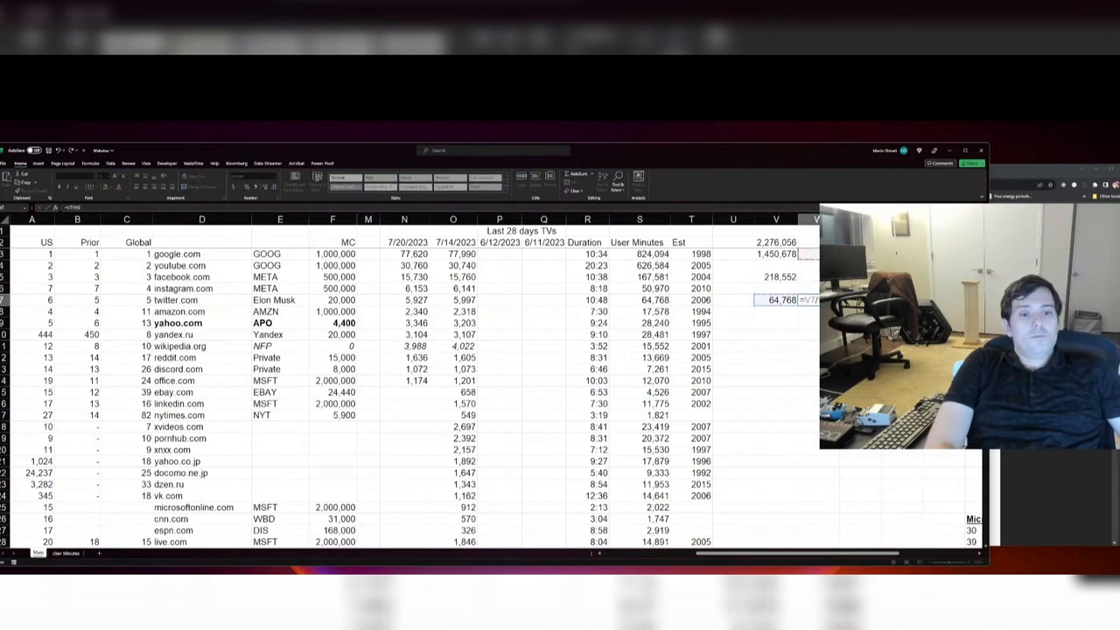
pyautogui.press('Left')
pyautogui.press('Return')
pyautogui.press('Down')
pyautogui.press('Delete')
pyautogui.press('Right')
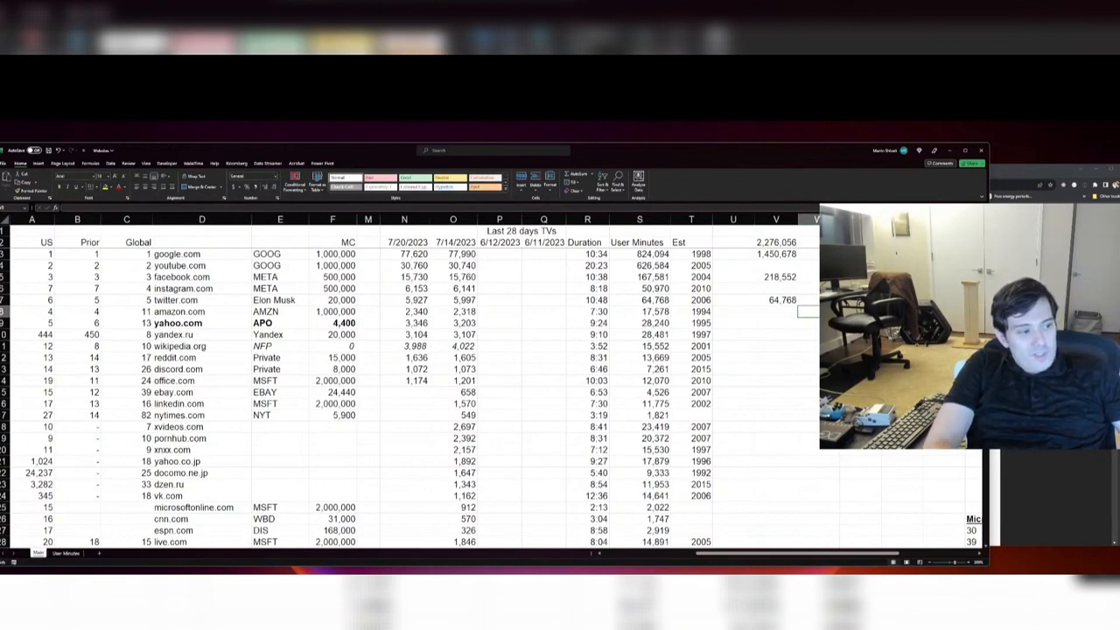
# Step: Examine the duration, user-minutes and founding-year cells in the rows from amazon.com down to office.com
pyautogui.press('Left')
pyautogui.press('Left')
pyautogui.press('Left')
pyautogui.press('Down')
pyautogui.press('Down')
pyautogui.press('Down')
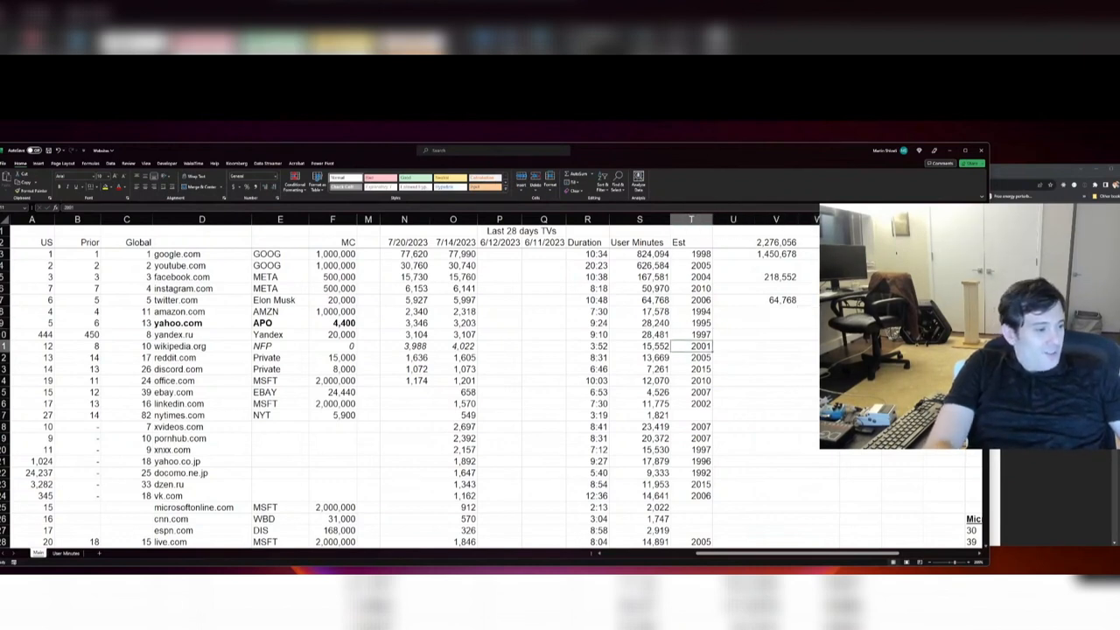
pyautogui.press('Left')
pyautogui.press('Left')
pyautogui.press('Down')
pyautogui.press('Down')
pyautogui.press('Right')
pyautogui.press('Down')
pyautogui.press('Right')
pyautogui.press('Right')
pyautogui.press('Right')
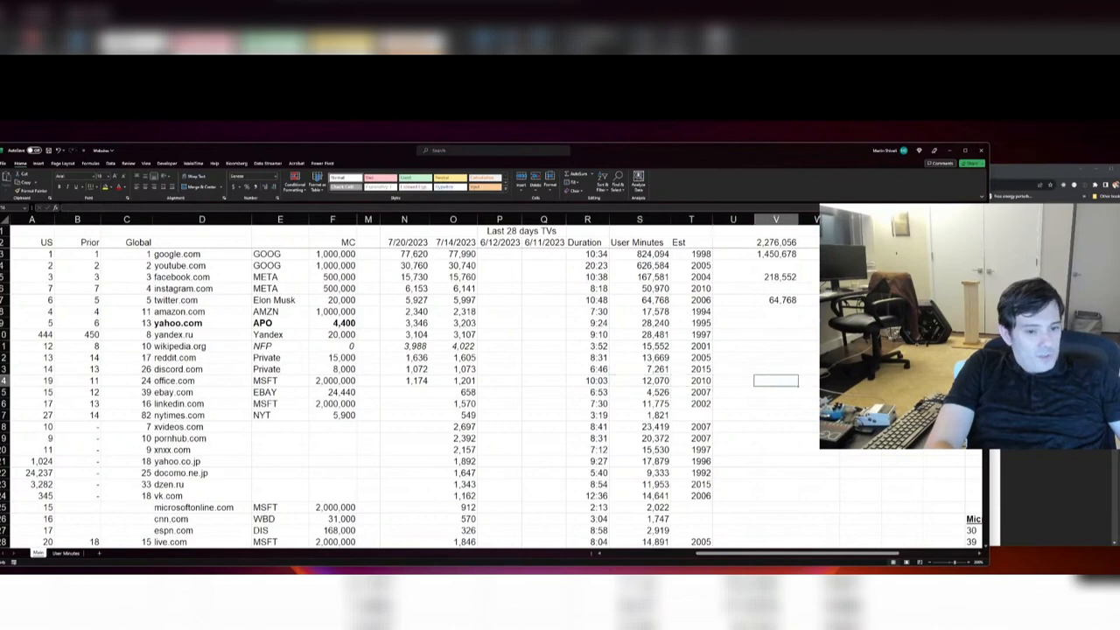
# Step: Enter the label MSFT in row 9, to the right of the user-minutes subtotals
pyautogui.press('Up')
pyautogui.press('Up')
pyautogui.press('Up')
pyautogui.press('Up')
pyautogui.press('Up')
pyautogui.press('Right')
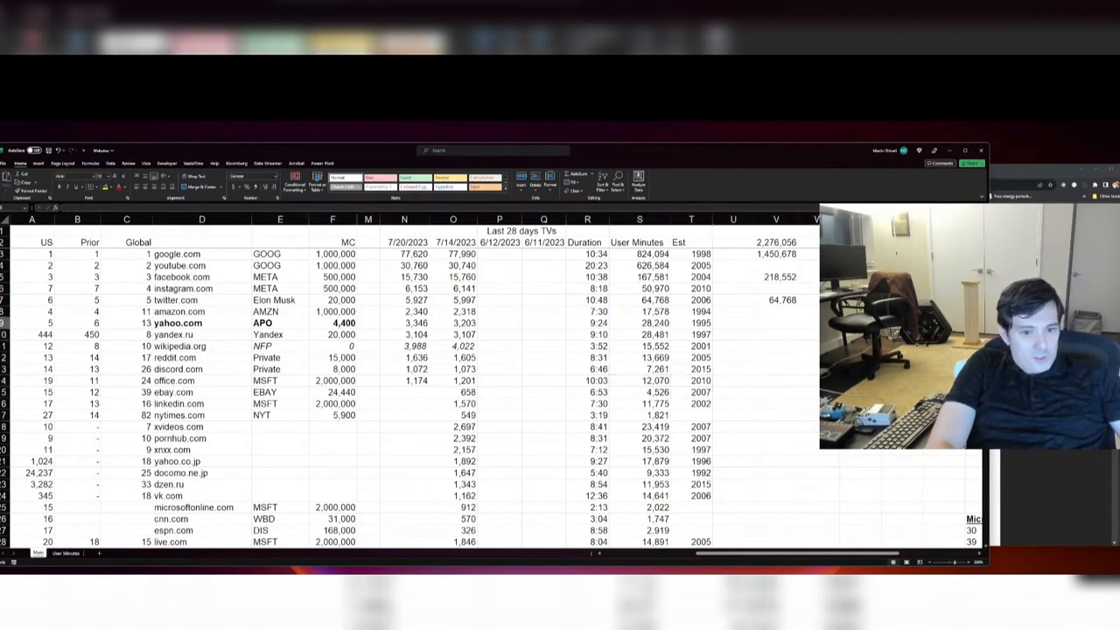
pyautogui.write('MSFT')
pyautogui.press('Up')
pyautogui.press('Left')
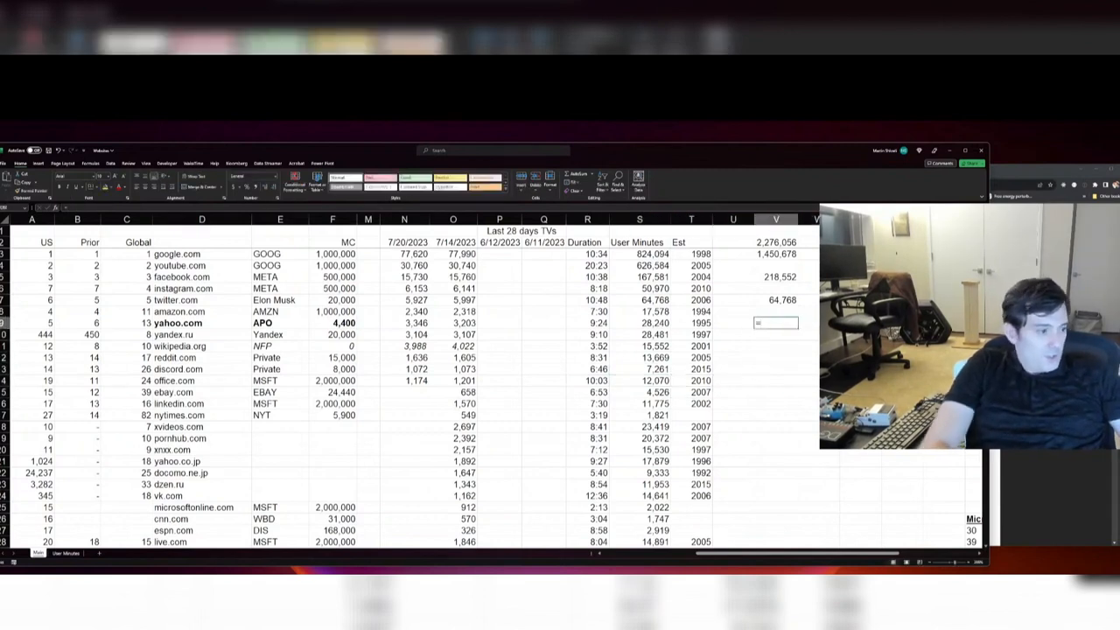
# Step: Sum the user minutes of office.com, linkedin.com, microsoftonline.com, live.com, bing.com and microsoft.com in V9 with =S14+S16+S25+S28+S33+S62
pyautogui.write('=')
pyautogui.click(654, 381)
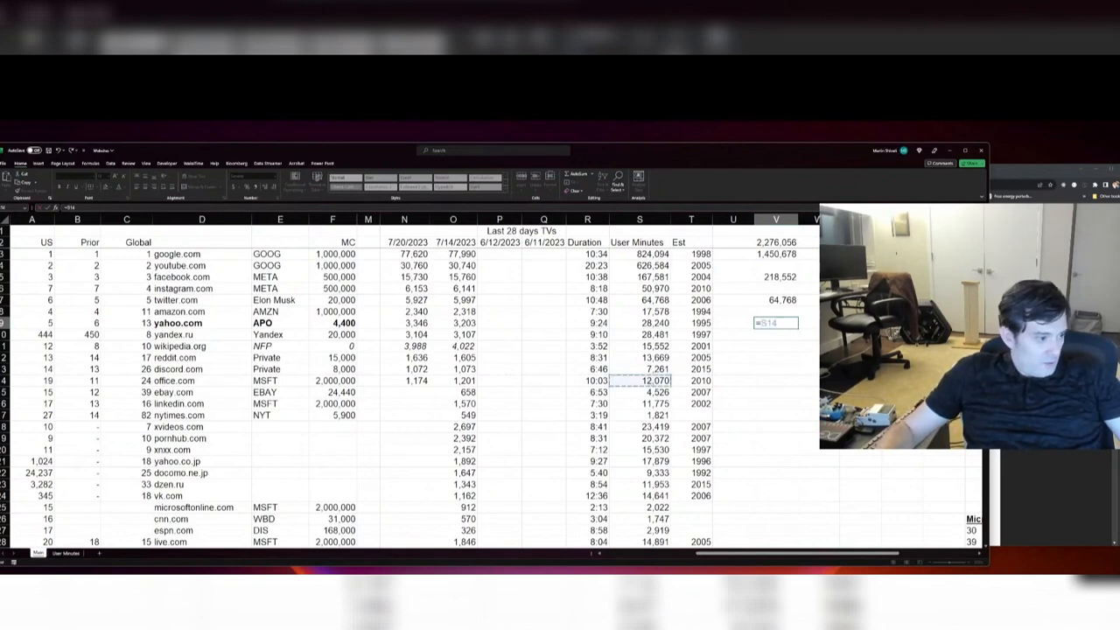
pyautogui.write('+')
pyautogui.click(654, 404)
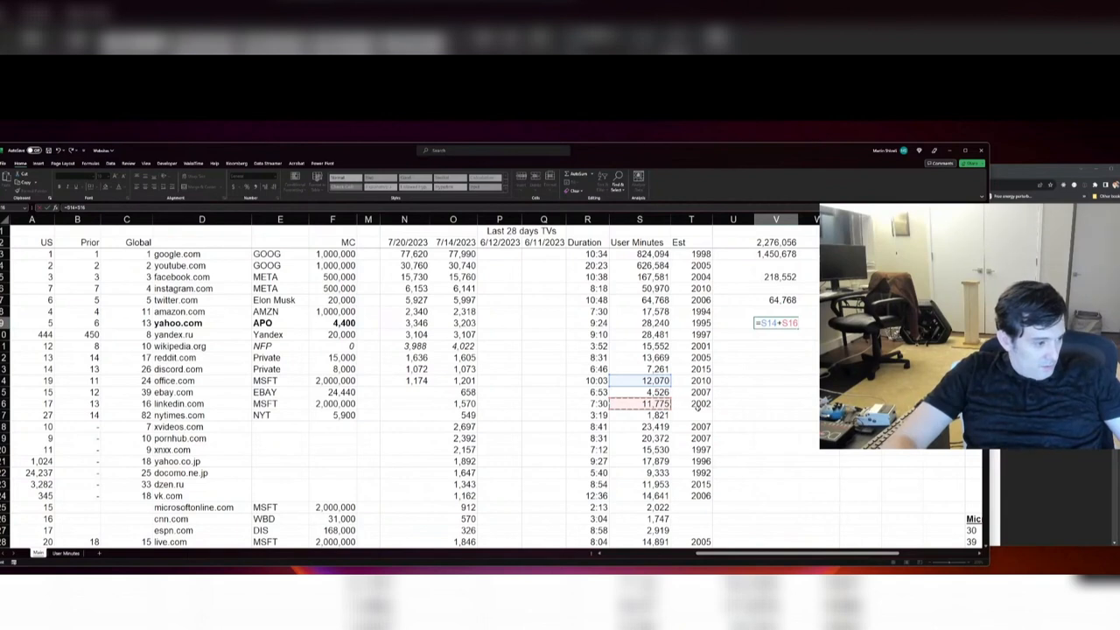
pyautogui.write('+')
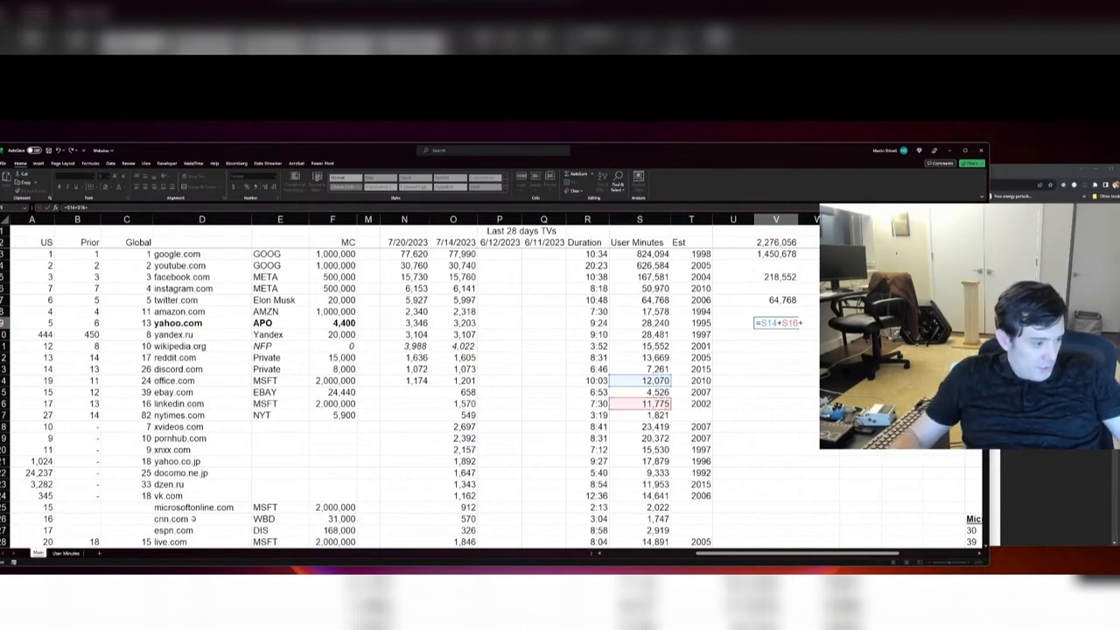
pyautogui.click(651, 508)
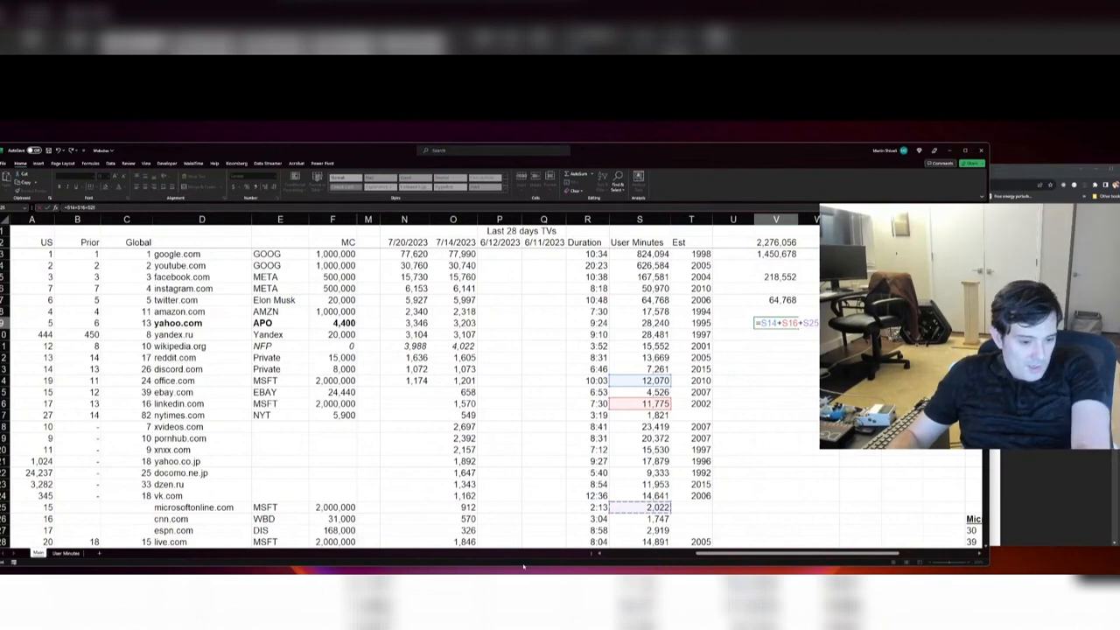
pyautogui.click(655, 542)
pyautogui.scroll(-1, 713, 332)
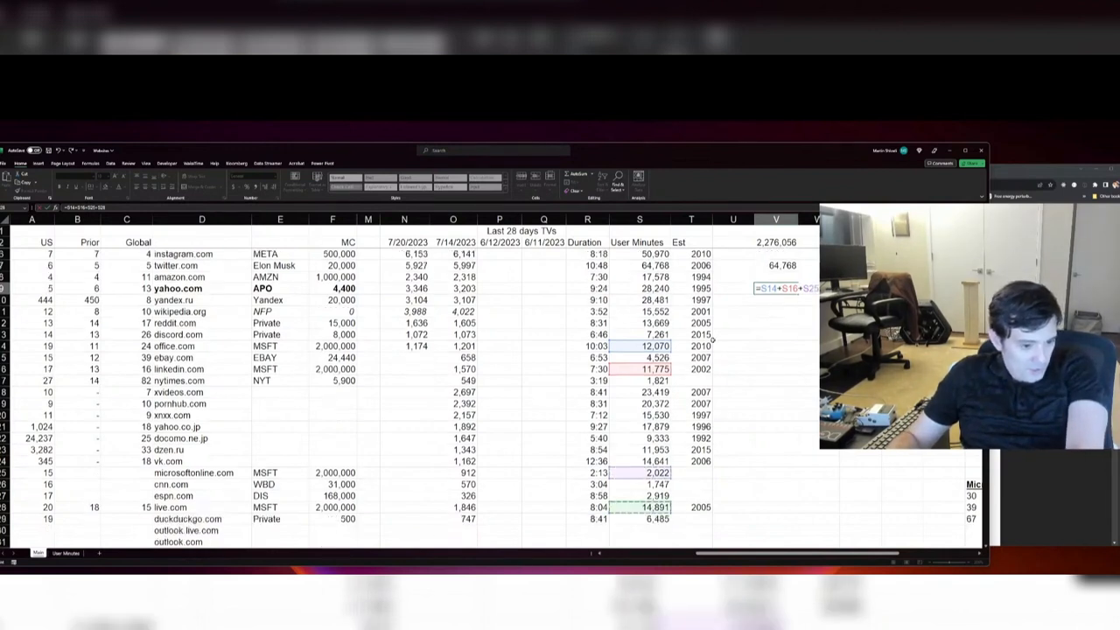
pyautogui.scroll(-4, 626, 518)
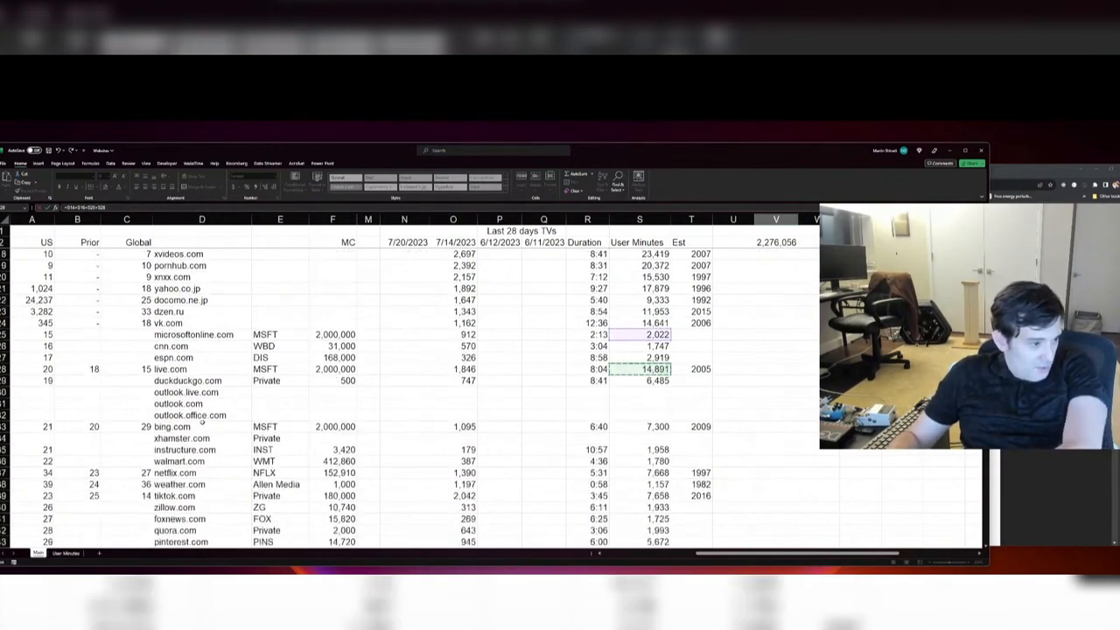
pyautogui.click(665, 426)
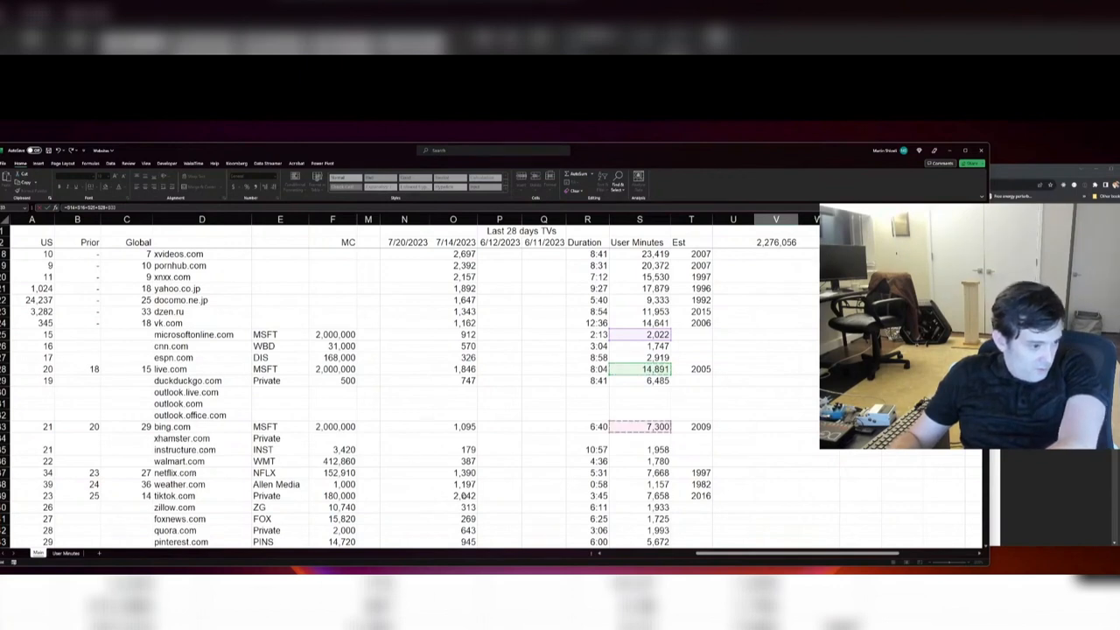
pyautogui.scroll(-3, 714, 460)
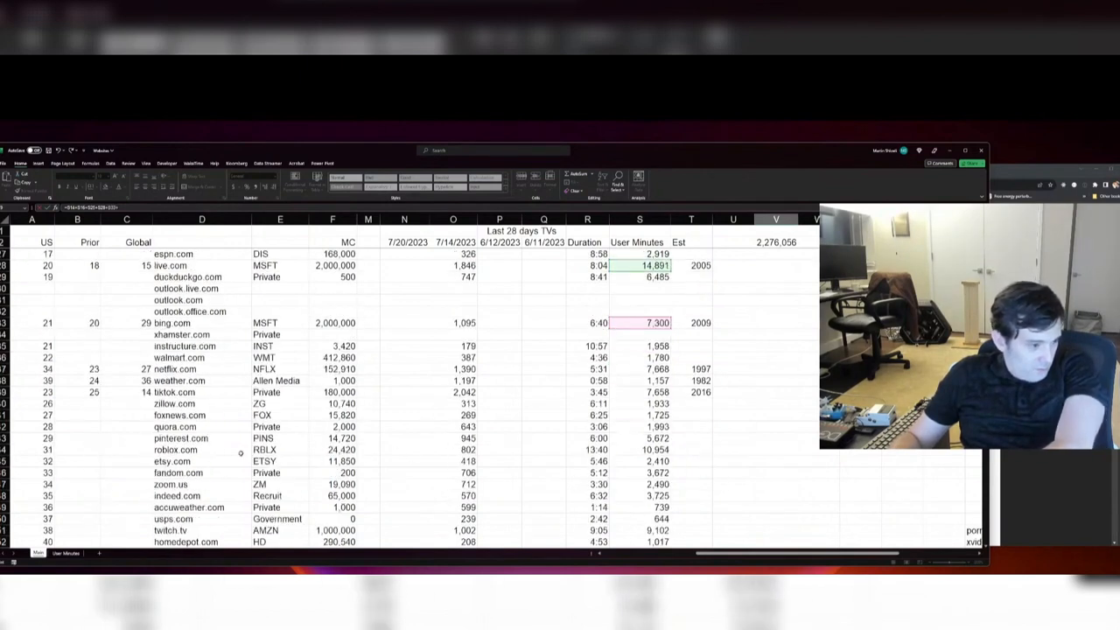
pyautogui.scroll(-1, 407, 463)
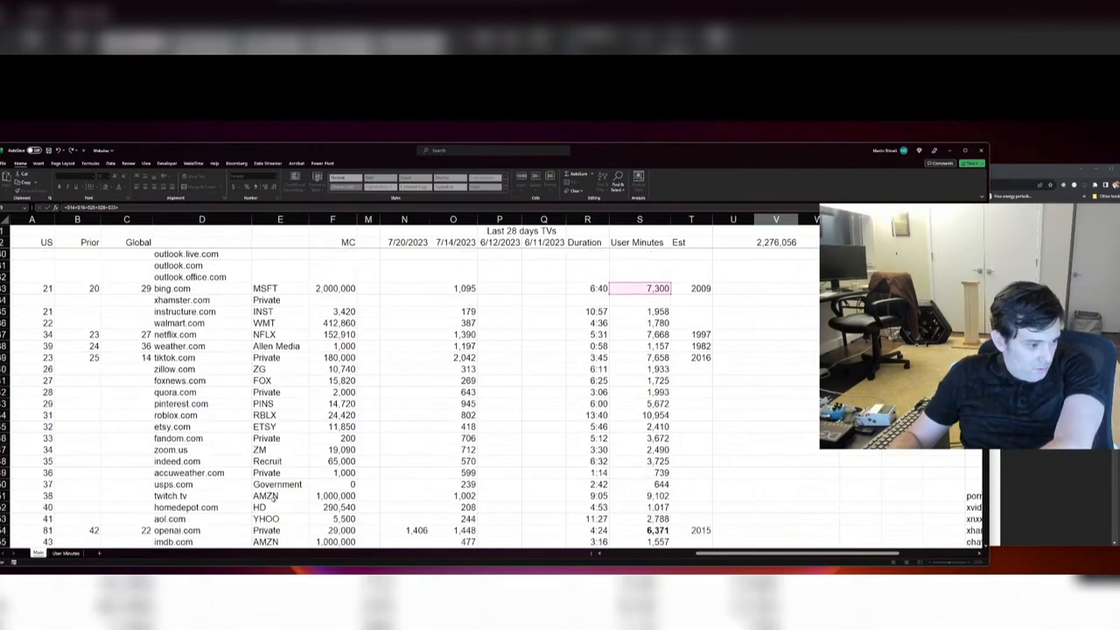
pyautogui.scroll(-3, 331, 461)
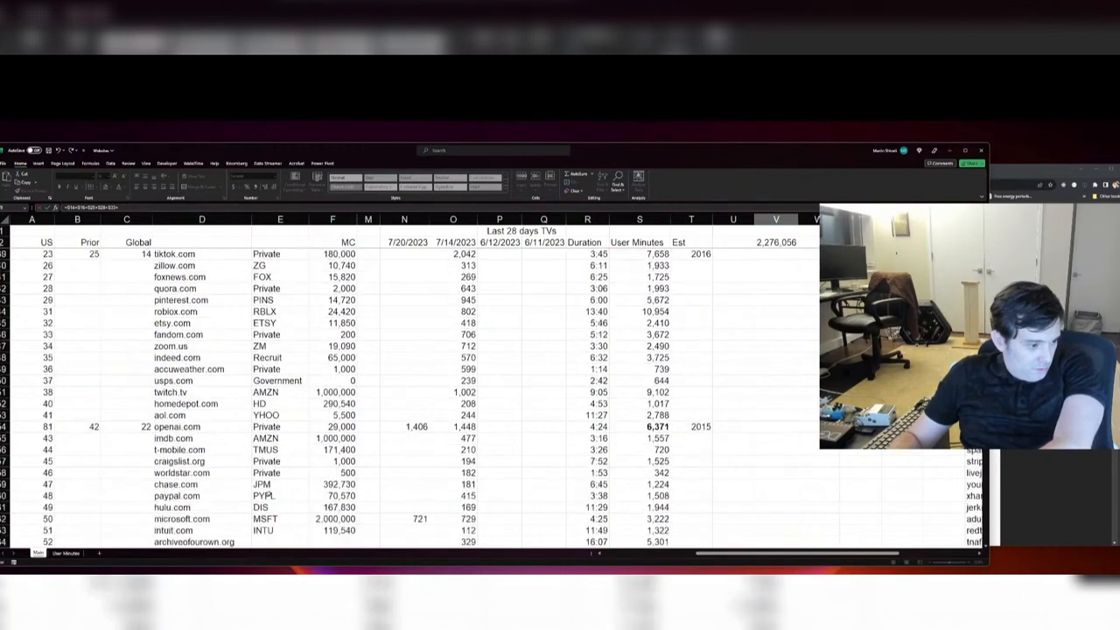
pyautogui.click(654, 521)
pyautogui.hotkey('ctrl', 'c')
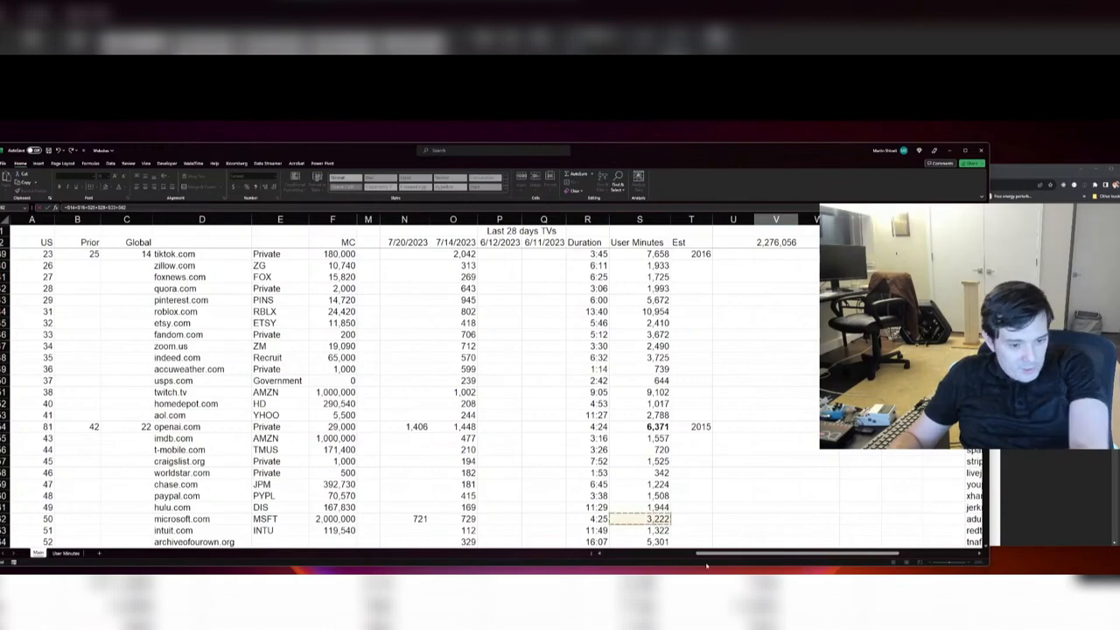
pyautogui.press('Return')
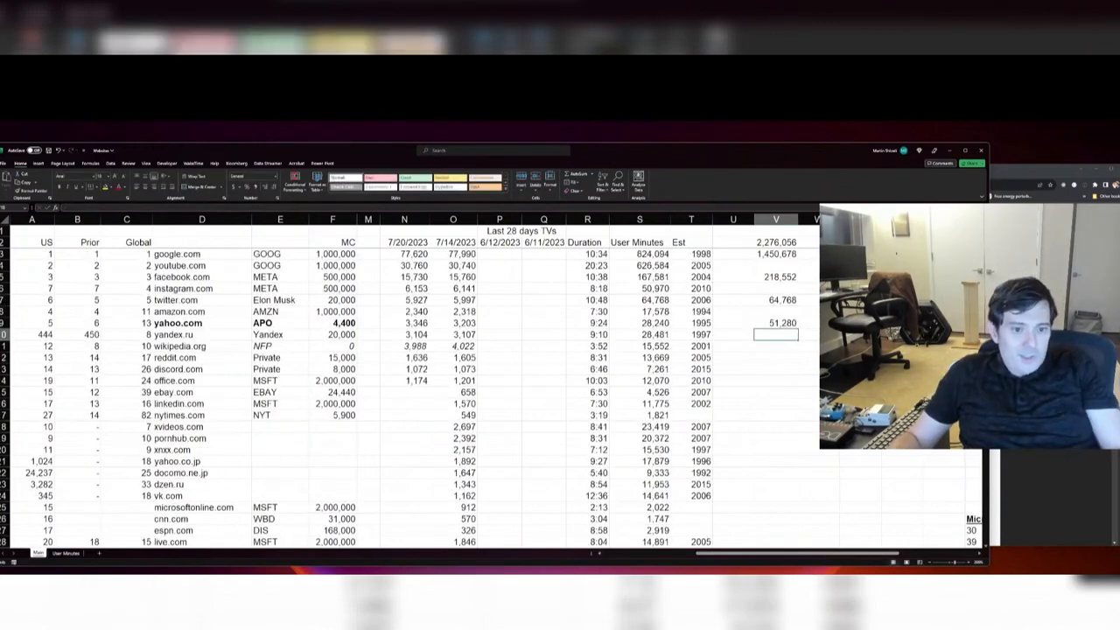
# Step: Calculate Microsoft's share of total user minutes in W9 by dividing V9 by V2, format it as a percentage, and save the workbook
pyautogui.press('Right')
pyautogui.press('Up')
pyautogui.press('Up')
pyautogui.press('Up')
pyautogui.press('Down')
pyautogui.press('Down')
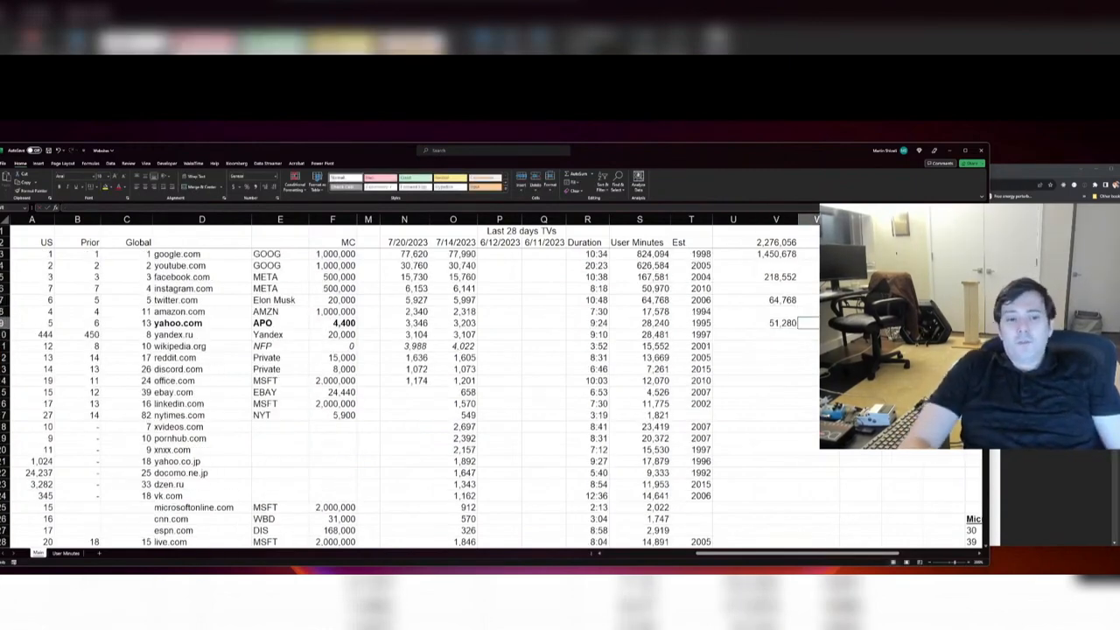
pyautogui.write('+')
pyautogui.press('Left')
pyautogui.write('/')
pyautogui.press('Left')
pyautogui.hotkey('ctrl', 'Up')
pyautogui.hotkey('ctrl', 'Up')
pyautogui.hotkey('ctrl', 'Up')
pyautogui.hotkey('ctrl', 'Up')
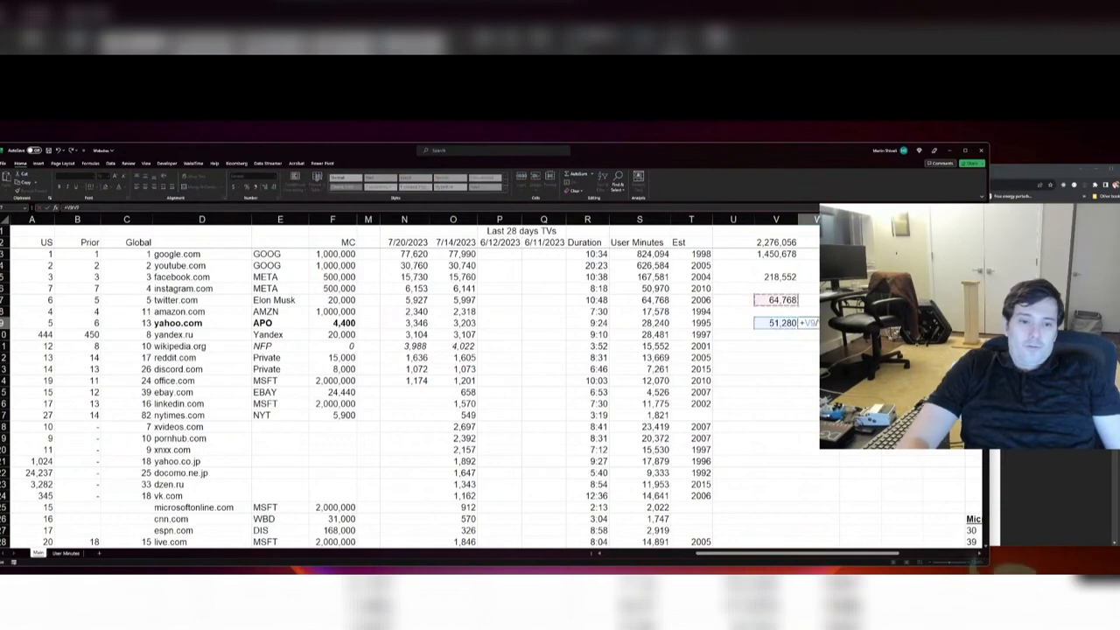
pyautogui.press('Return')
pyautogui.press('Up')
pyautogui.hotkey('ctrl', 'shift', '5')
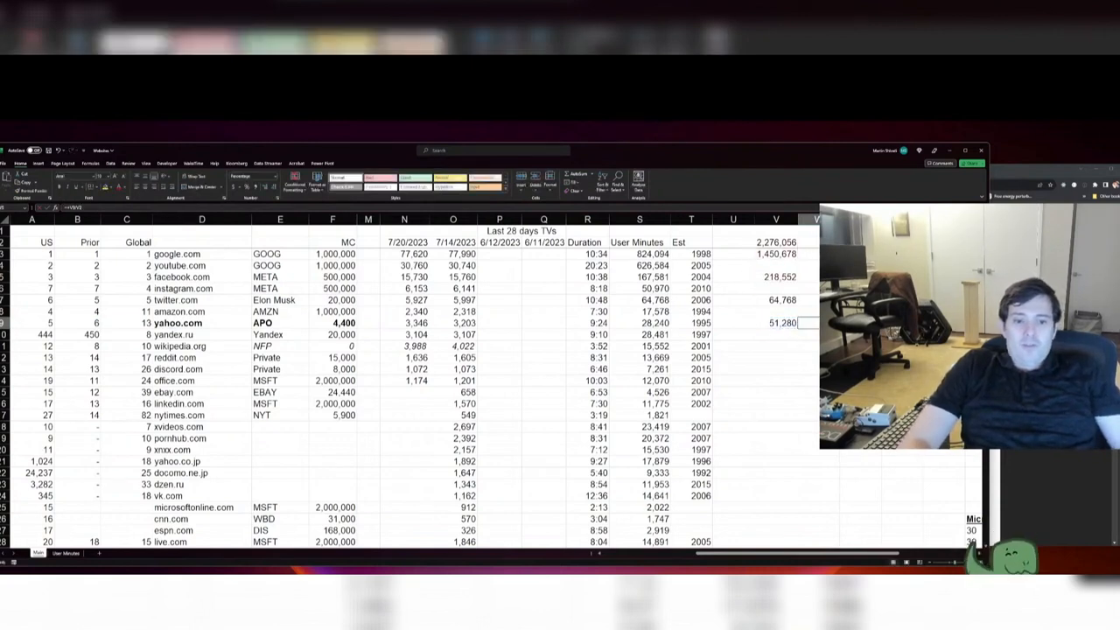
pyautogui.hotkey('ctrl', 's')
# Step: Search the sheet for openai and examine the user minutes in the openai.com row
pyautogui.press('Left')
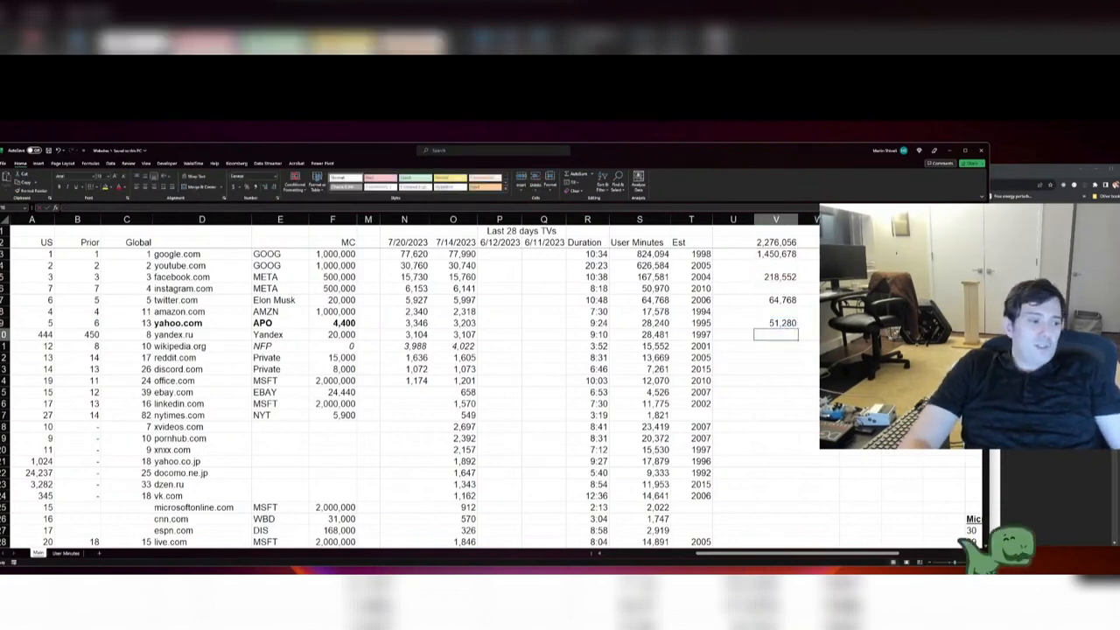
pyautogui.press('pagedown')
pyautogui.press('pagedown')
pyautogui.press('pagedown')
pyautogui.press('pagedown')
pyautogui.press('pagedown')
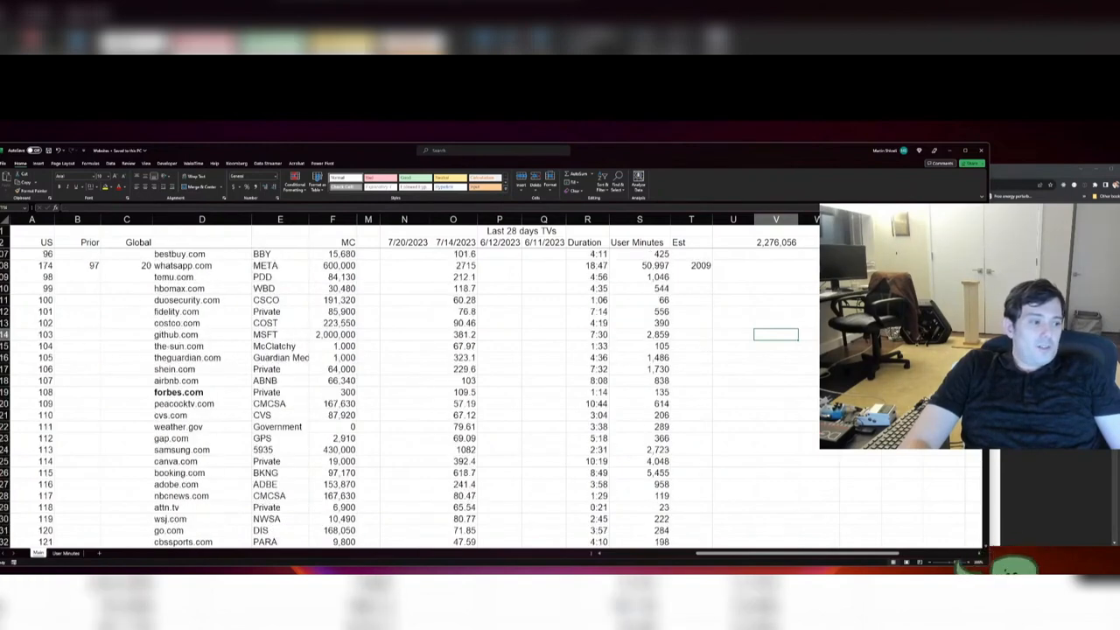
pyautogui.hotkey('ctrl', 'Home')
pyautogui.hotkey('ctrl', 'f')
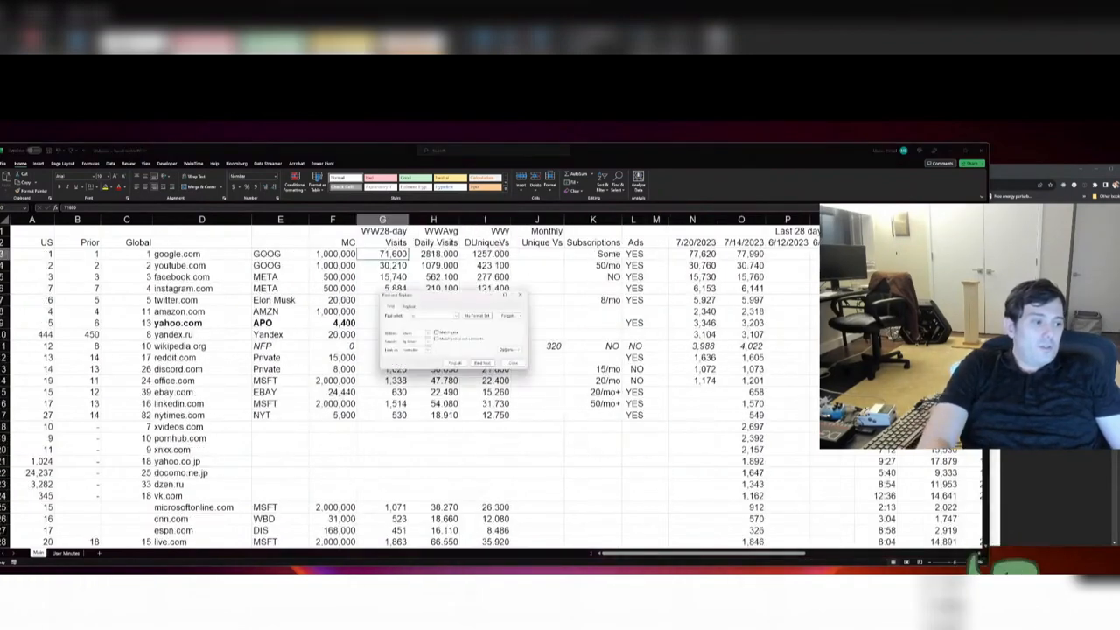
pyautogui.write('openai')
pyautogui.press('Return')
pyautogui.press('Escape')
pyautogui.press('Right')
pyautogui.press('Right')
pyautogui.press('Right')
pyautogui.press('Right')
pyautogui.press('Right')
pyautogui.press('Right')
pyautogui.press('Right')
pyautogui.press('Right')
pyautogui.press('Right')
pyautogui.press('Right')
pyautogui.press('Right')
pyautogui.press('Right')
pyautogui.press('Right')
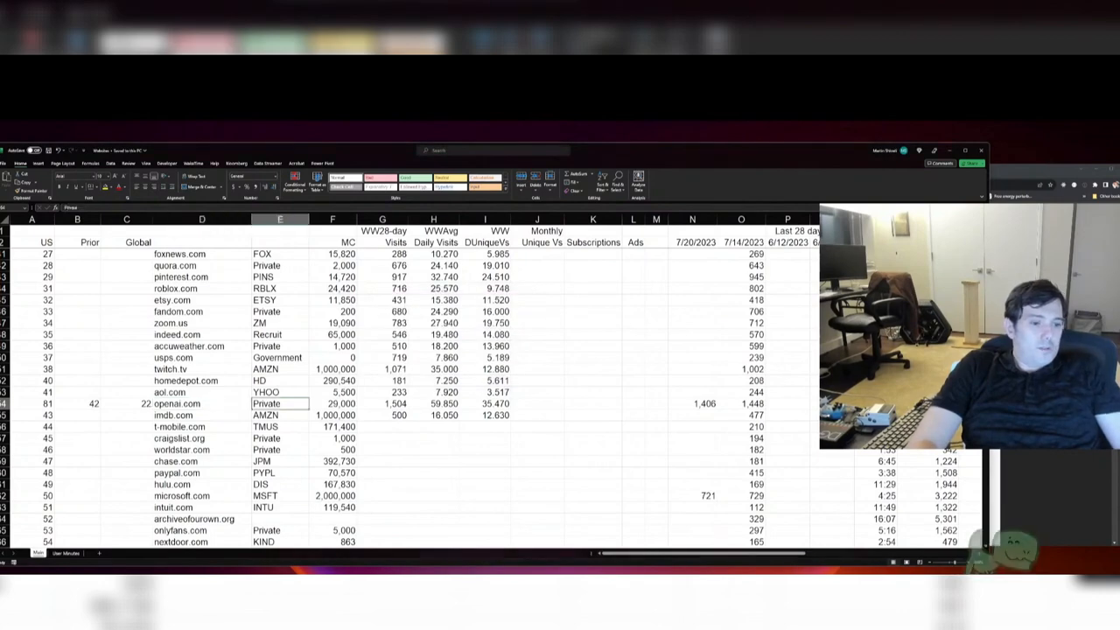
pyautogui.press('Right')
pyautogui.press('Right')
pyautogui.press('Right')
pyautogui.press('Right')
pyautogui.press('Right')
pyautogui.press('Right')
pyautogui.press('Right')
pyautogui.press('Right')
pyautogui.press('Right')
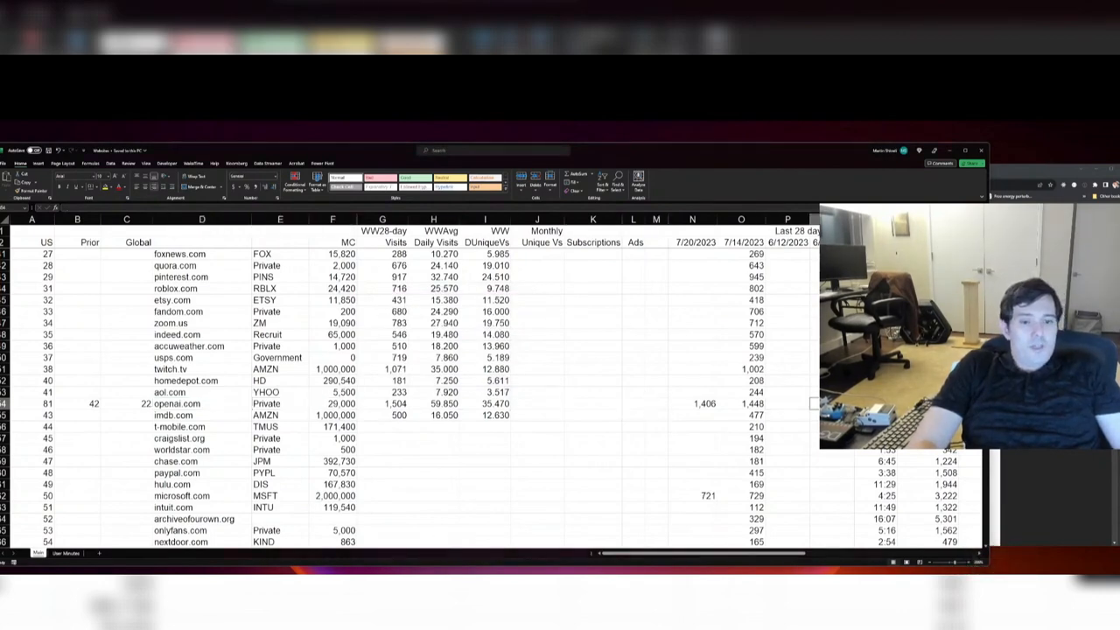
pyautogui.press('Left')
pyautogui.press('Left')
pyautogui.press('Left')
pyautogui.press('Left')
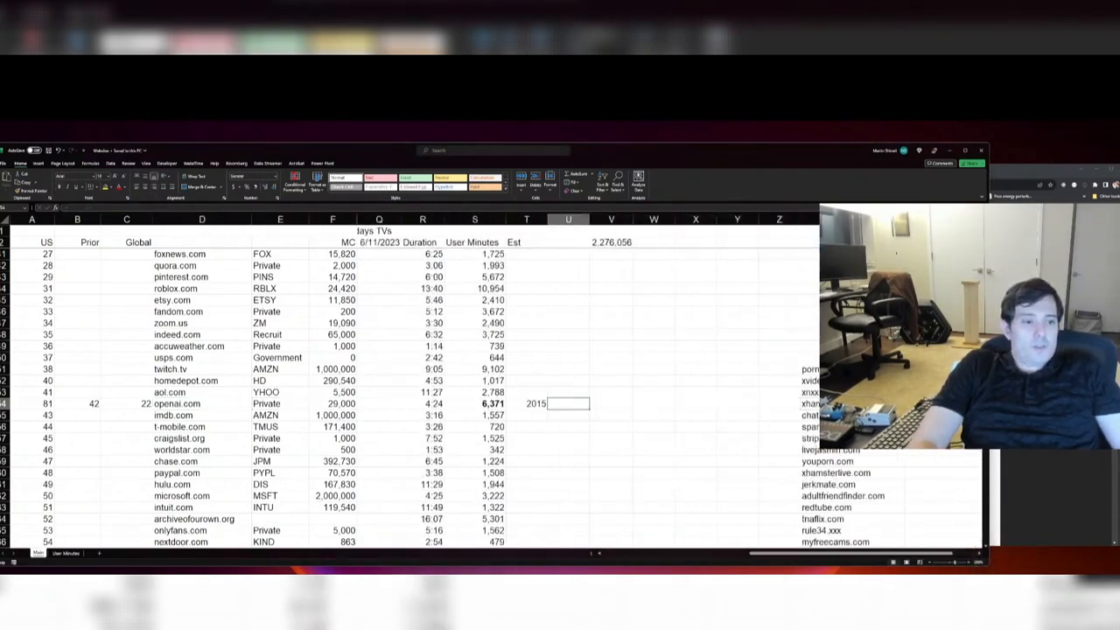
# Step: Enter 6371 as OpenAI's user minutes in V11, below the Microsoft subtotal
pyautogui.press('pageup')
pyautogui.press('Up')
pyautogui.press('Up')
pyautogui.press('Up')
pyautogui.press('Up')
pyautogui.press('Up')
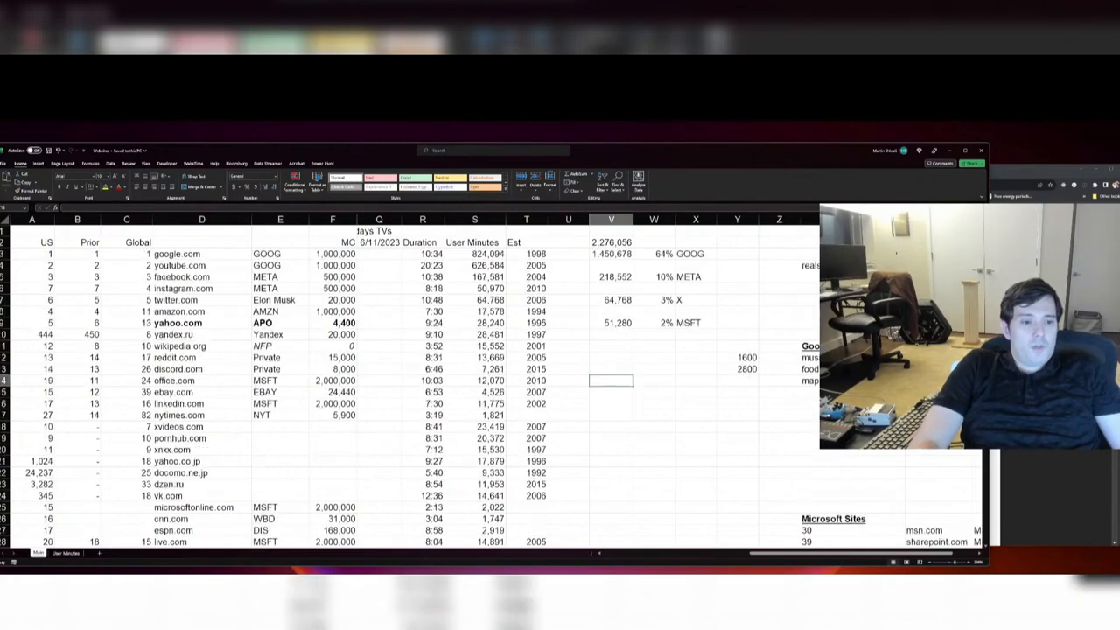
pyautogui.write('6371')
pyautogui.press('Right')
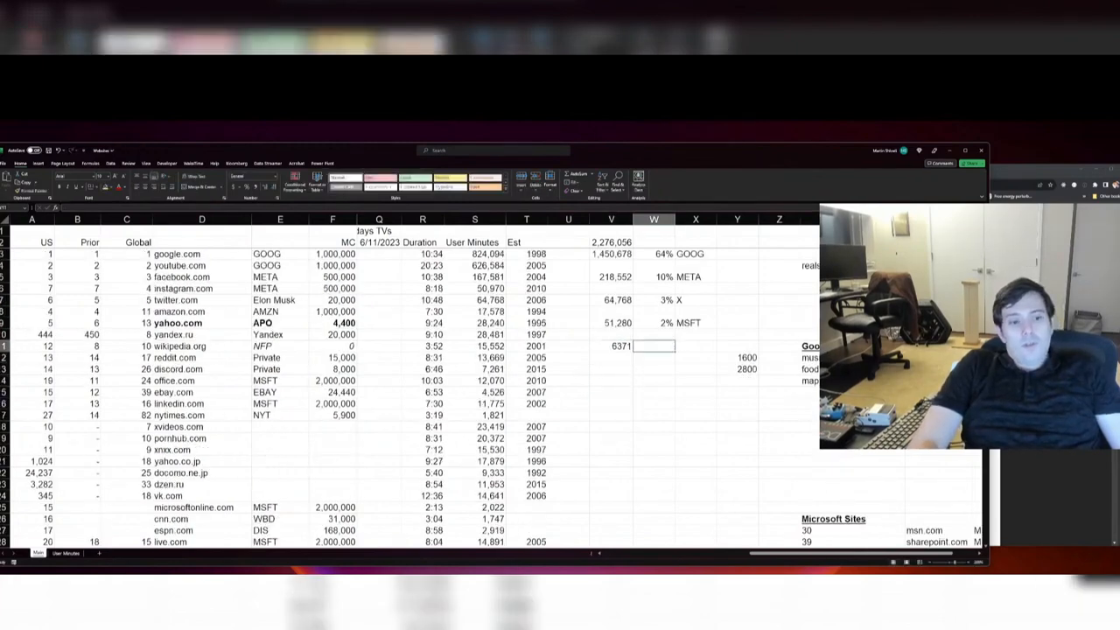
# Step: Calculate OpenAI's share of total user minutes in W11 by dividing V11 by V2
pyautogui.write('+')
pyautogui.press('Left')
pyautogui.write('/')
pyautogui.press('Up')
pyautogui.press('Up')
pyautogui.press('Up')
pyautogui.press('Up')
pyautogui.press('Up')
pyautogui.press('Up')
pyautogui.press('Up')
pyautogui.press('Up')
pyautogui.press('Up')
pyautogui.press('Up')
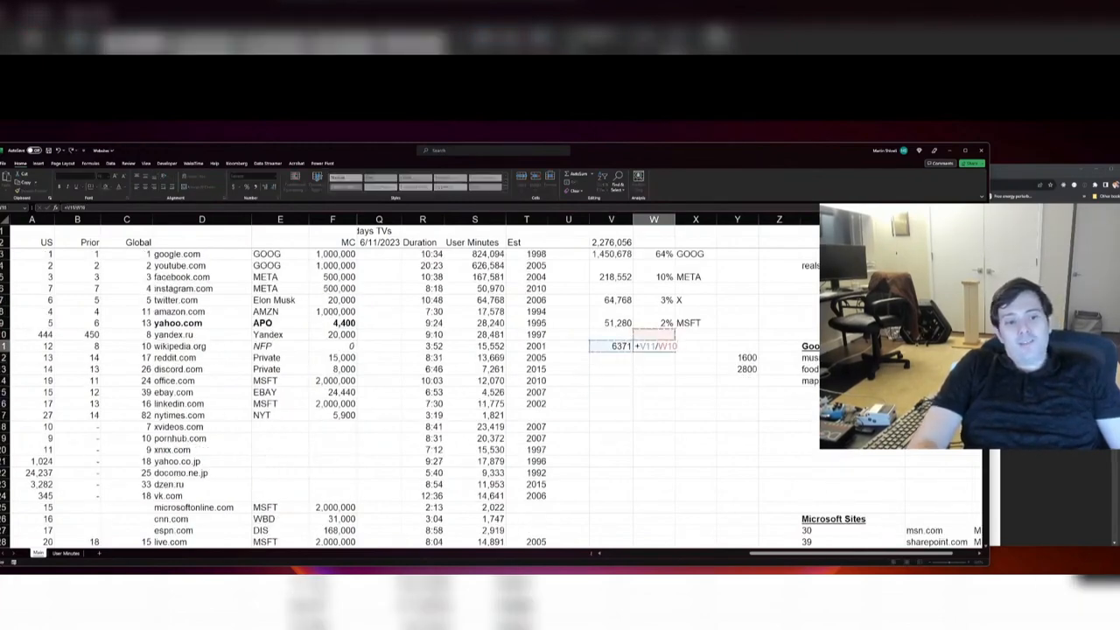
pyautogui.press('Left')
pyautogui.press('Down')
pyautogui.press('Return')
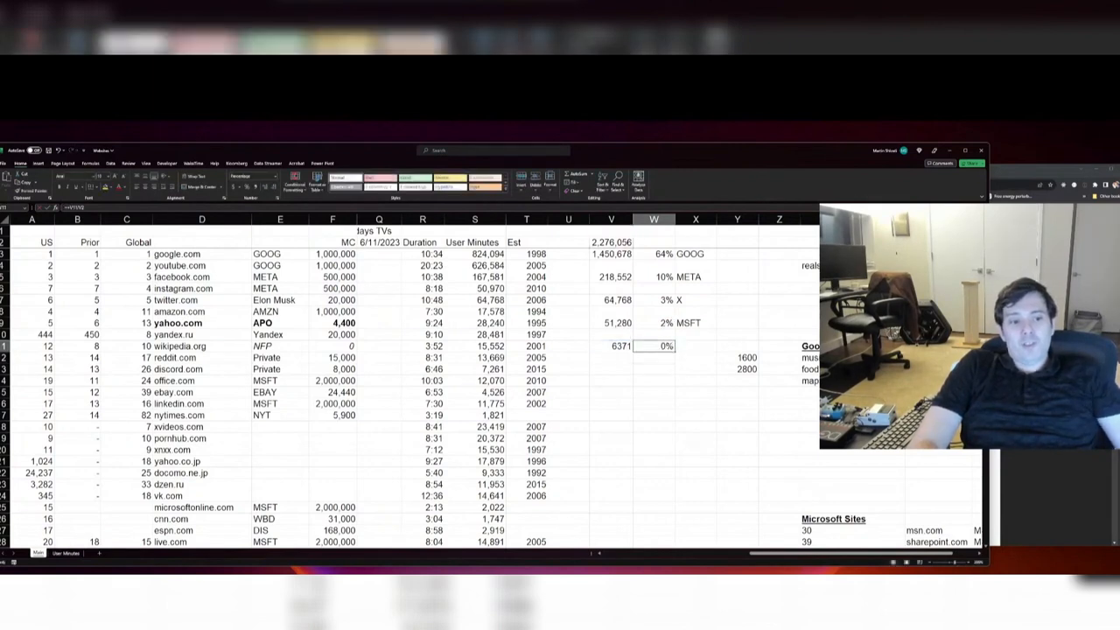
# Step: Format V11 as a number with a thousands separator and no decimals, and enter the label OPENAI in X11
pyautogui.press('Left')
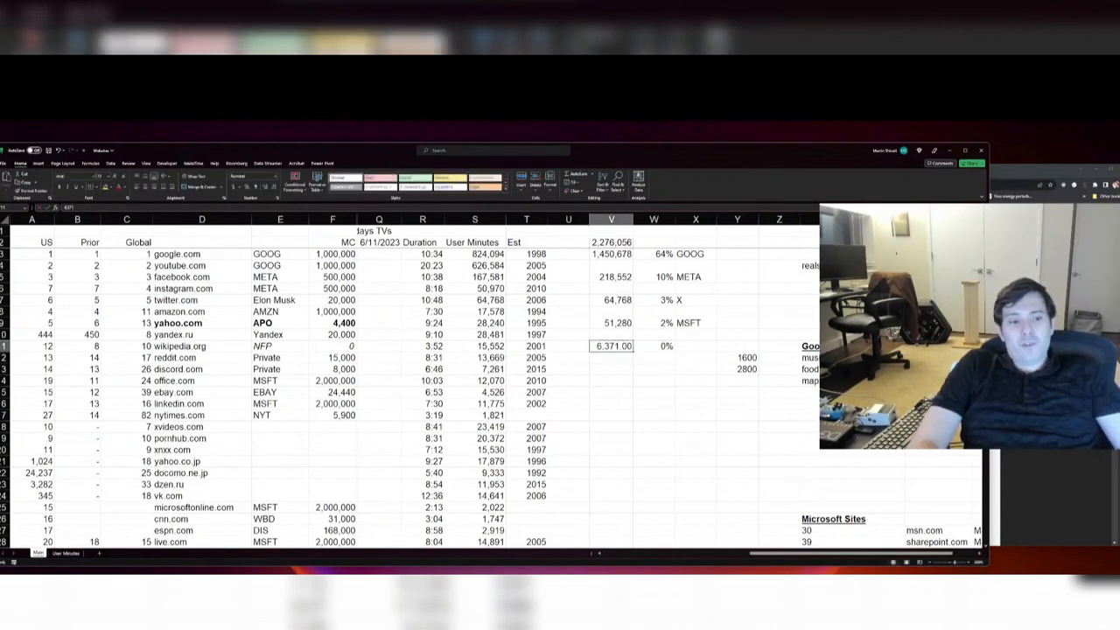
pyautogui.hotkey('ctrl', '1')
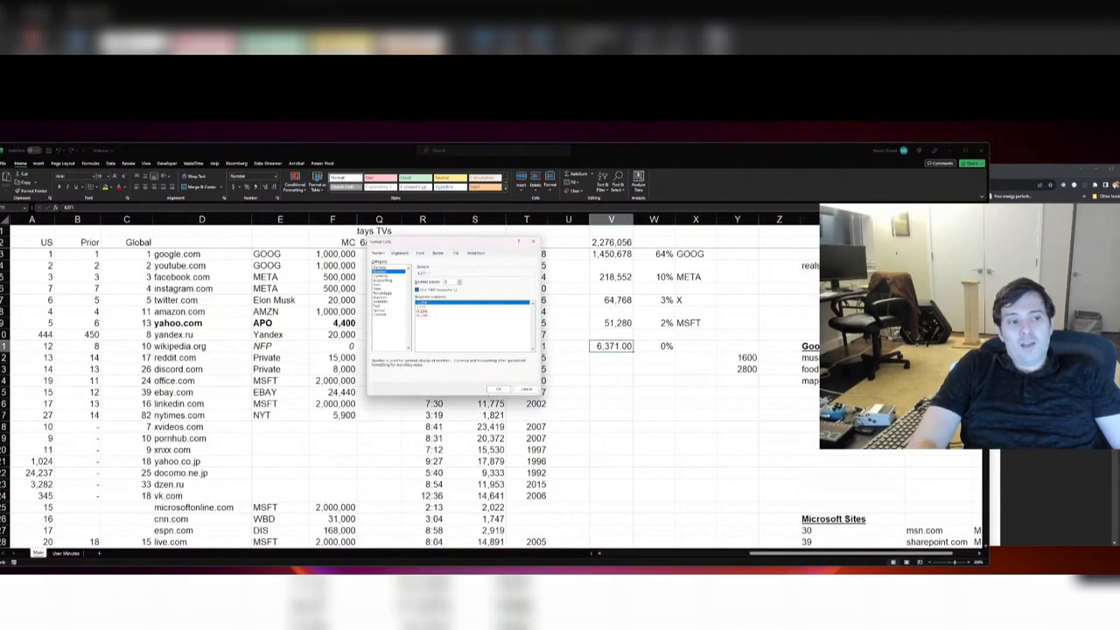
pyautogui.press('Right')
pyautogui.press('Right')
pyautogui.press('Right')
pyautogui.press('Left')
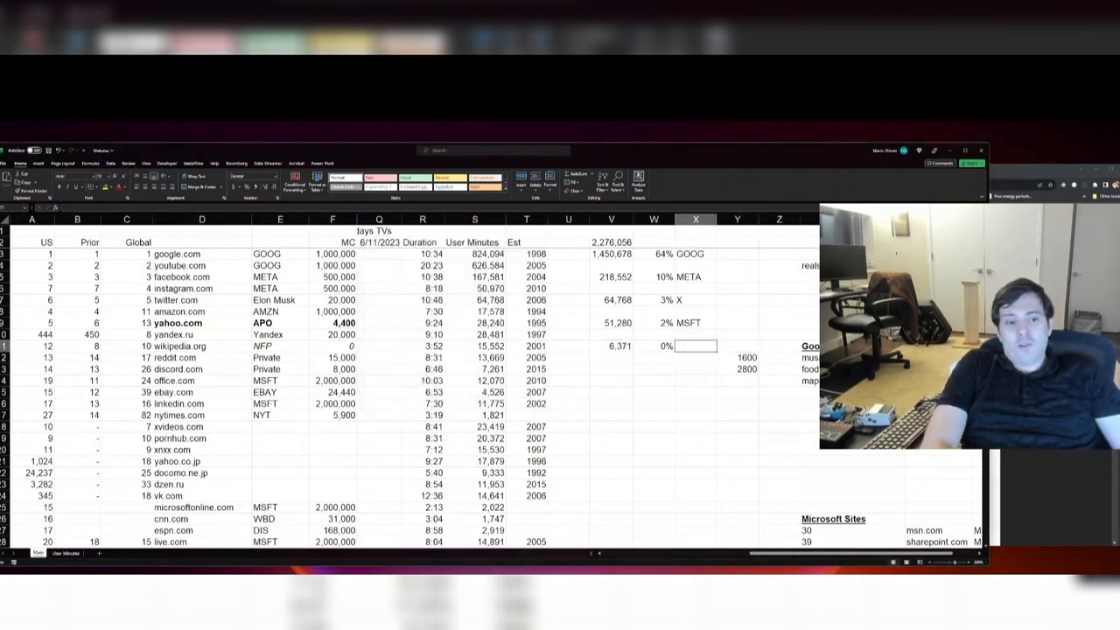
pyautogui.write('OPENAI')
pyautogui.press('Return')
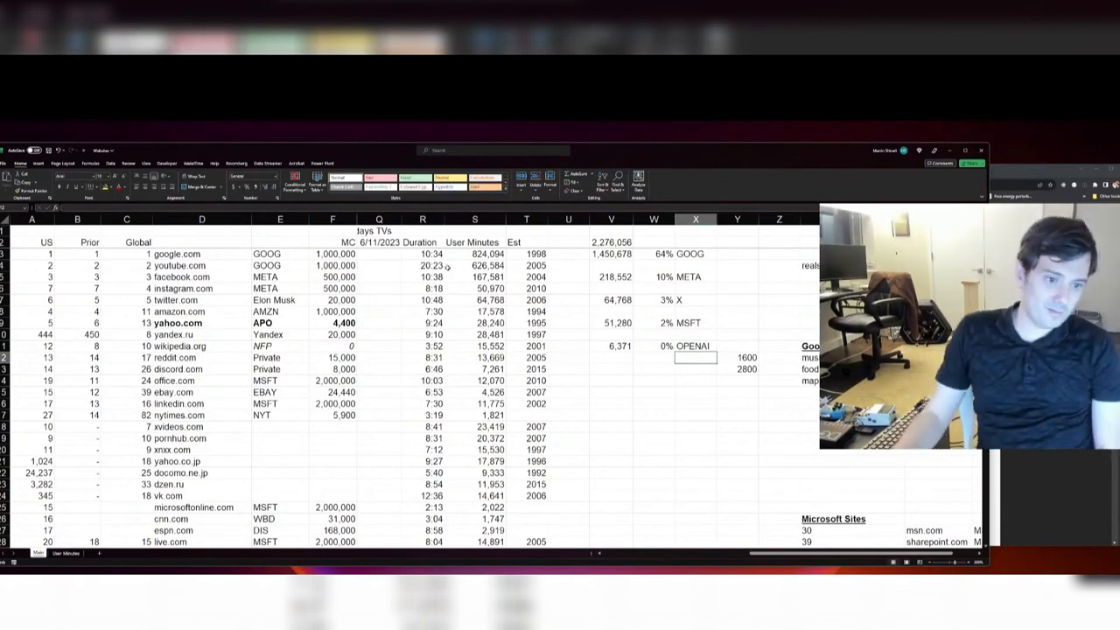
# Step: Examine Google's user-minutes subtotal in V3 against the total in V2 and the other companies' subtotals in V5 to V11
pyautogui.click(624, 254)
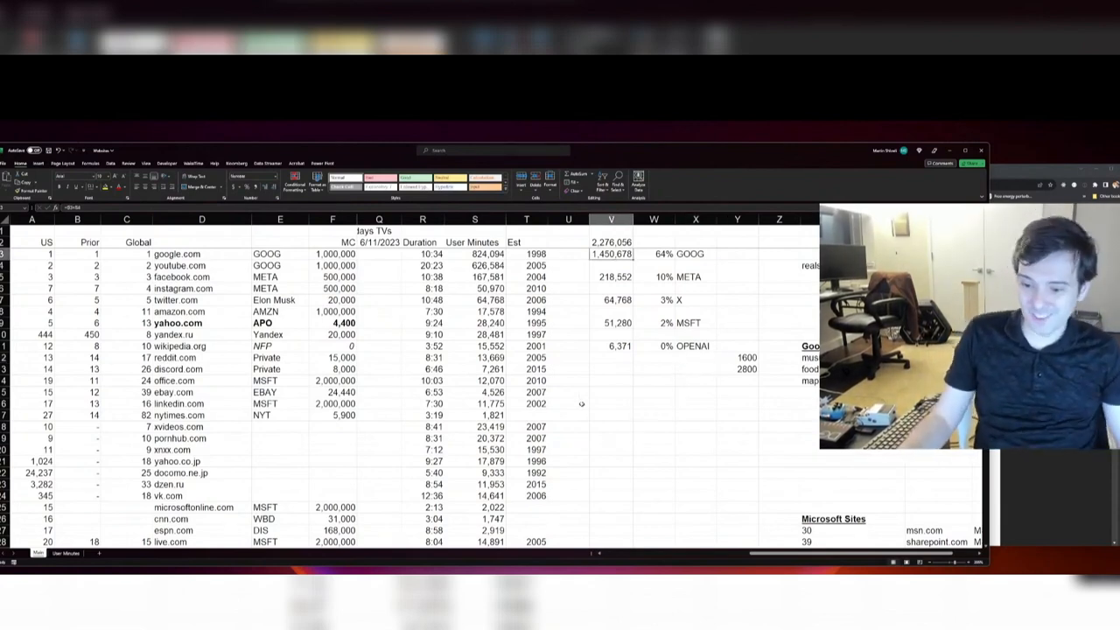
pyautogui.scroll(4, 678, 402)
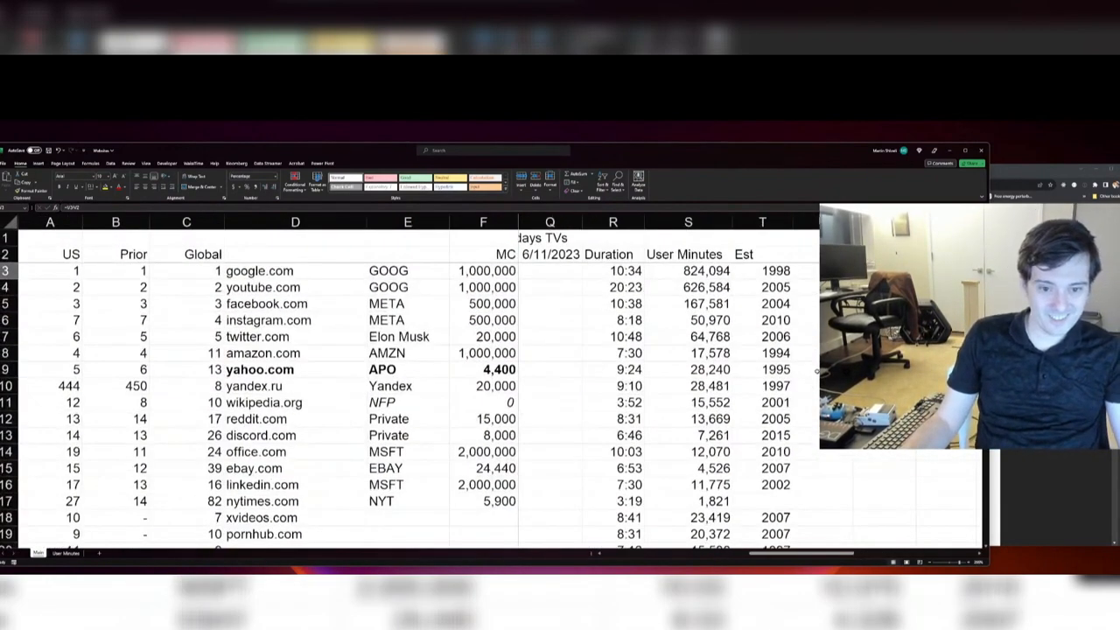
pyautogui.hscroll(2, 804, 369)
pyautogui.hscroll(1, 661, 296)
pyautogui.click(670, 273)
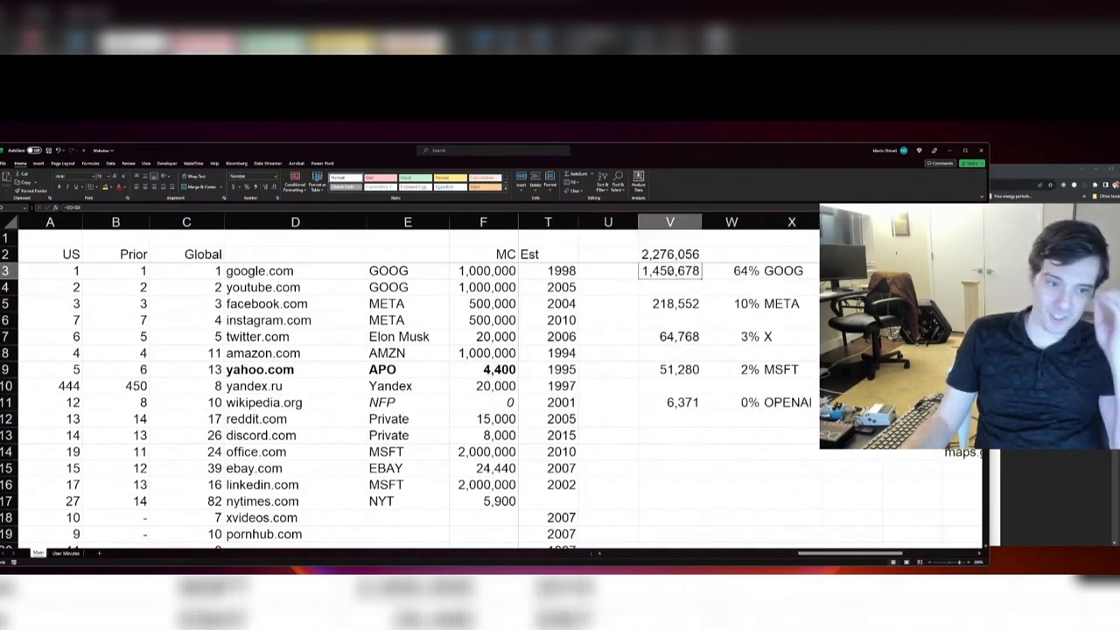
pyautogui.click(670, 254)
pyautogui.click(669, 286)
pyautogui.click(670, 272)
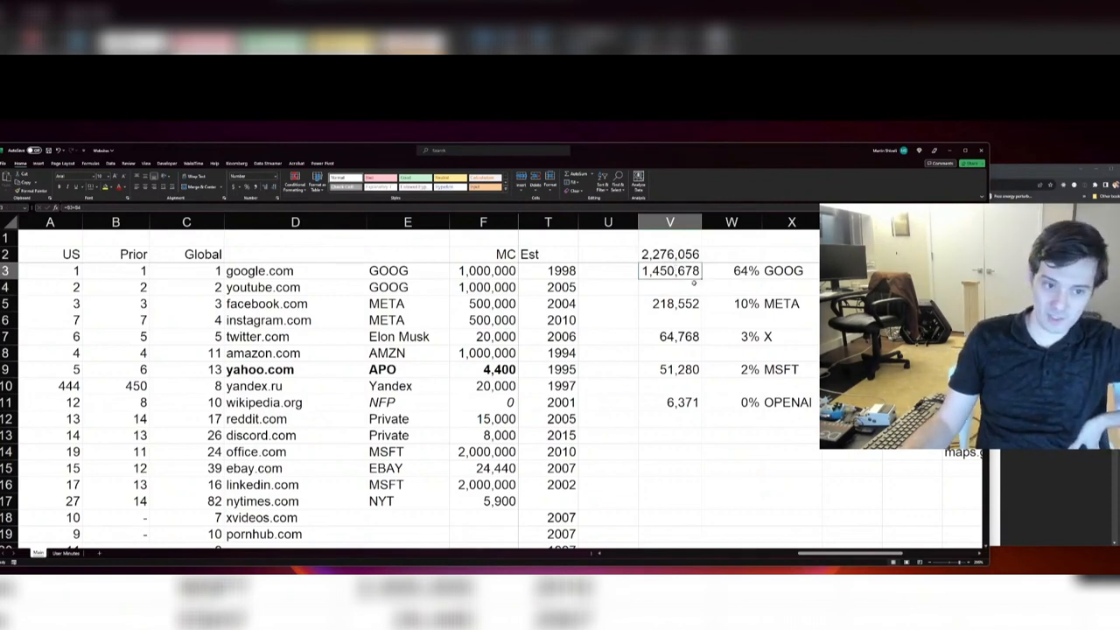
pyautogui.moveTo(671, 304); pyautogui.dragTo(660, 416)
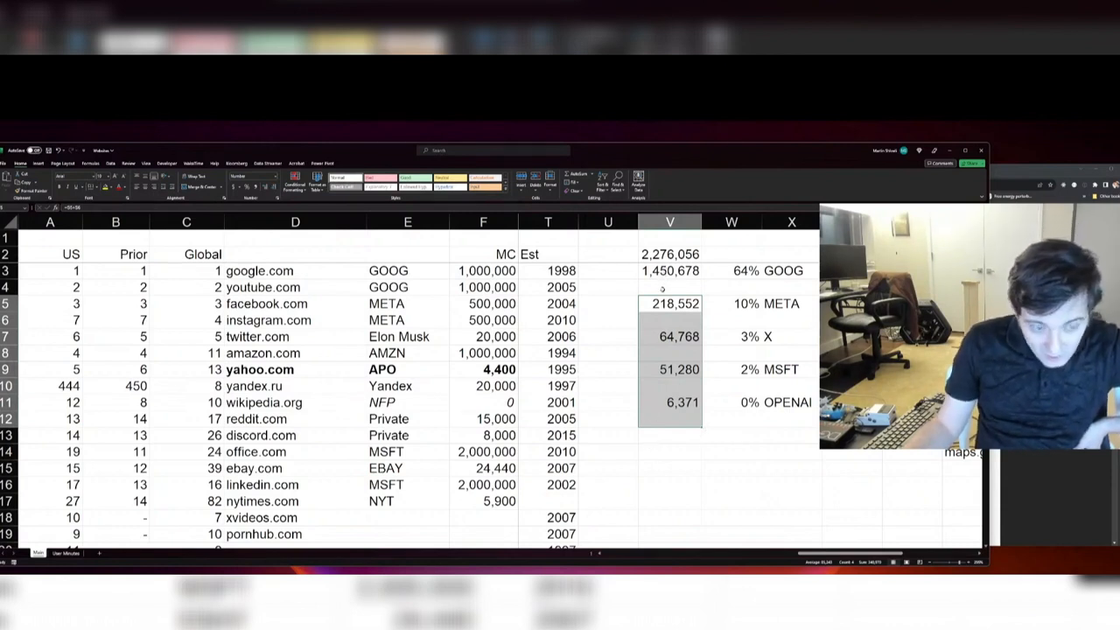
pyautogui.click(662, 289)
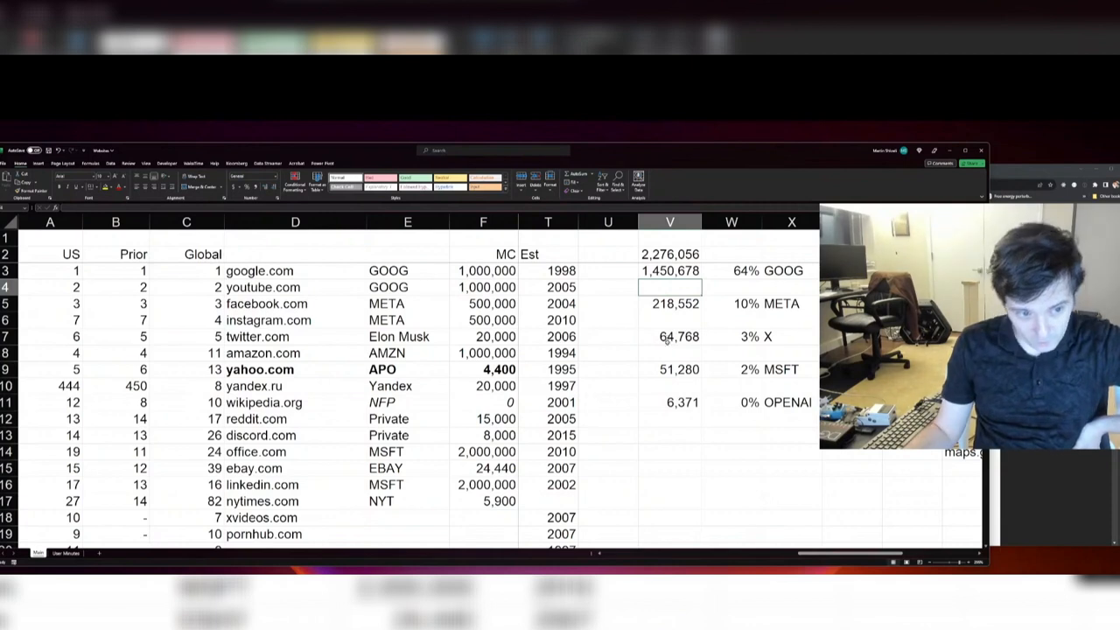
pyautogui.press('Up')
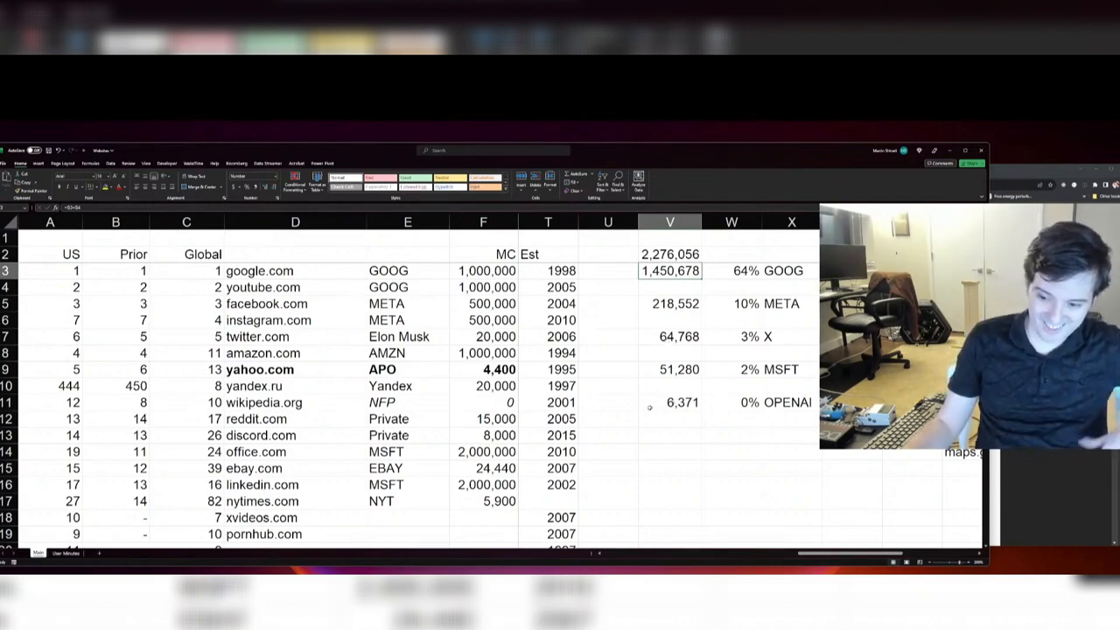
# Step: Delete the total, company subtotals, percentage shares and company labels in V2:X11
pyautogui.keyDown('ctrl'); pyautogui.scroll(-1, 542, 378); pyautogui.keyUp('ctrl')
pyautogui.keyDown('ctrl'); pyautogui.scroll(-2, 542, 378); pyautogui.keyUp('ctrl')
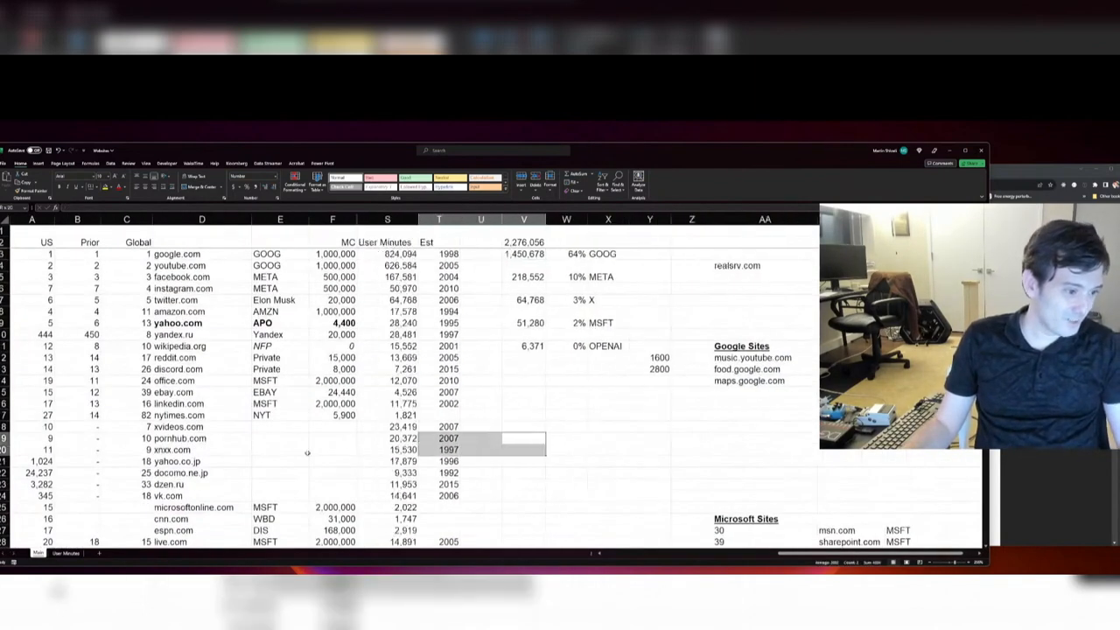
pyautogui.click(605, 392)
pyautogui.moveTo(605, 346); pyautogui.dragTo(521, 242)
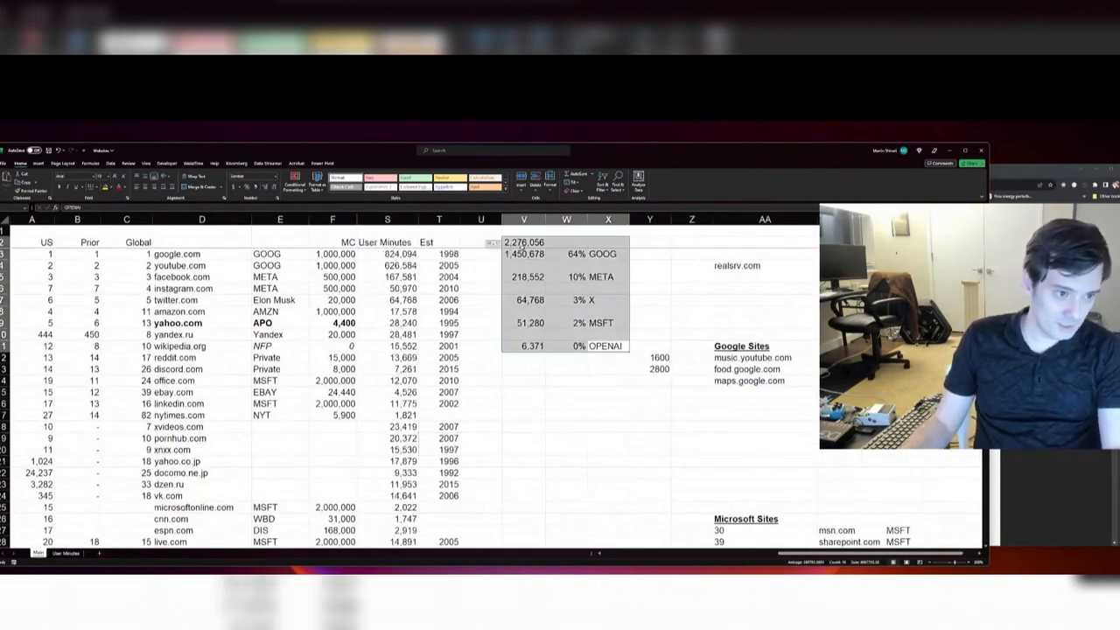
pyautogui.press('Delete')
pyautogui.moveTo(523, 461); pyautogui.dragTo(364, 450)
pyautogui.scroll(-5, 587, 388)
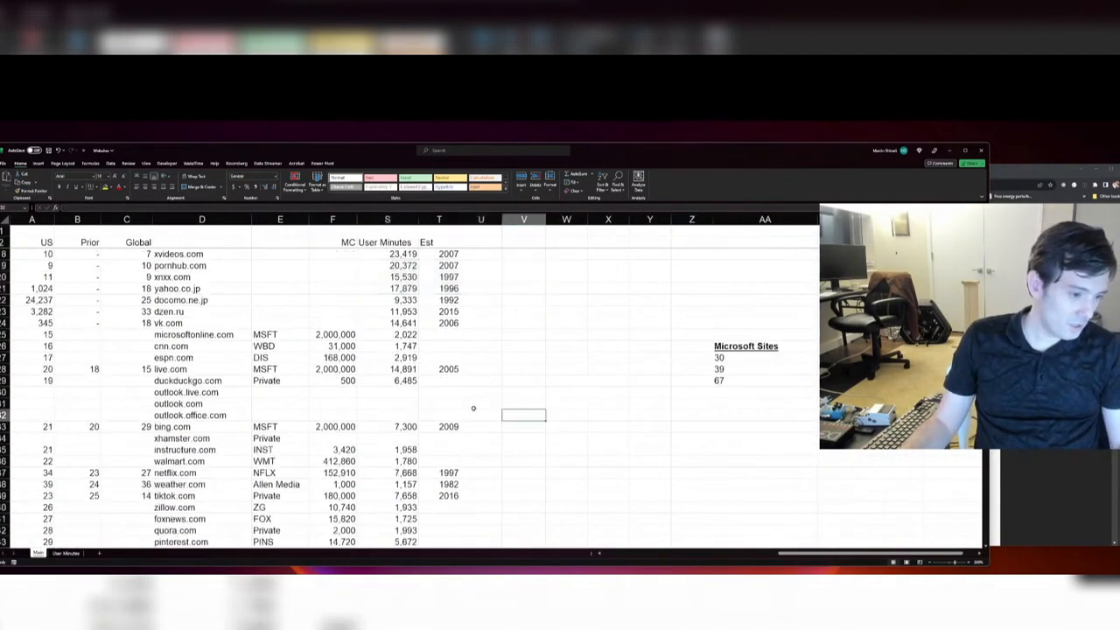